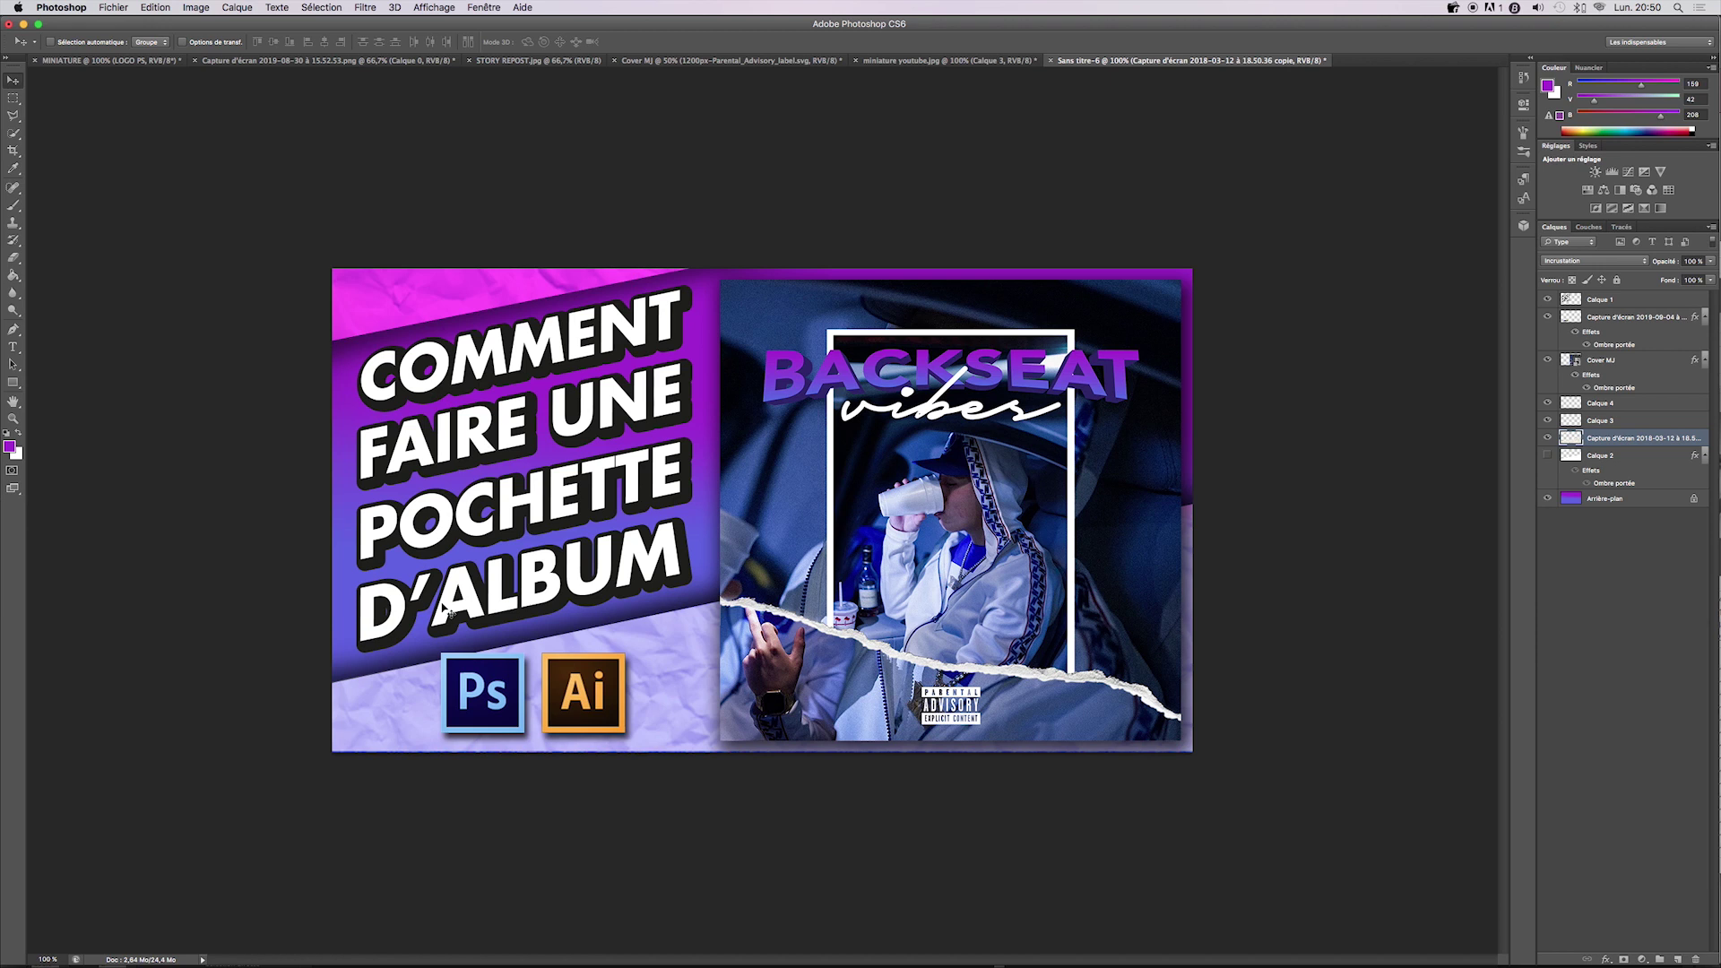
- Create a new blank white document 1280 pixels wide by 720 pixels high
left_click(111, 6)
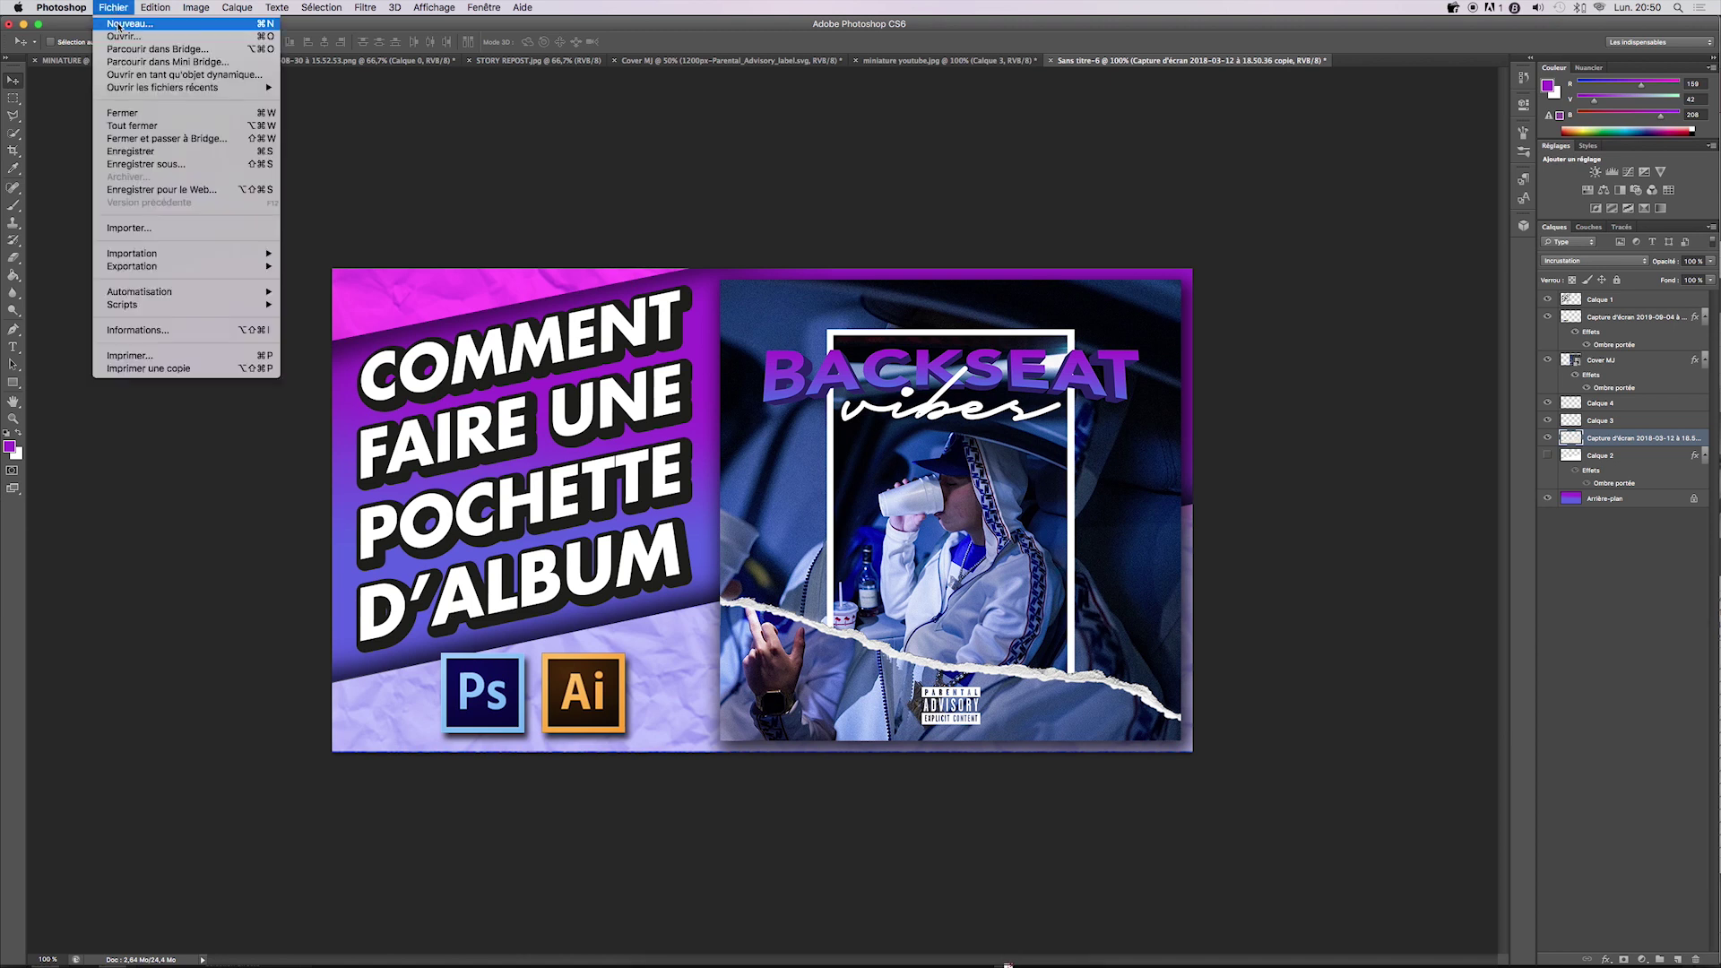
left_click(118, 26)
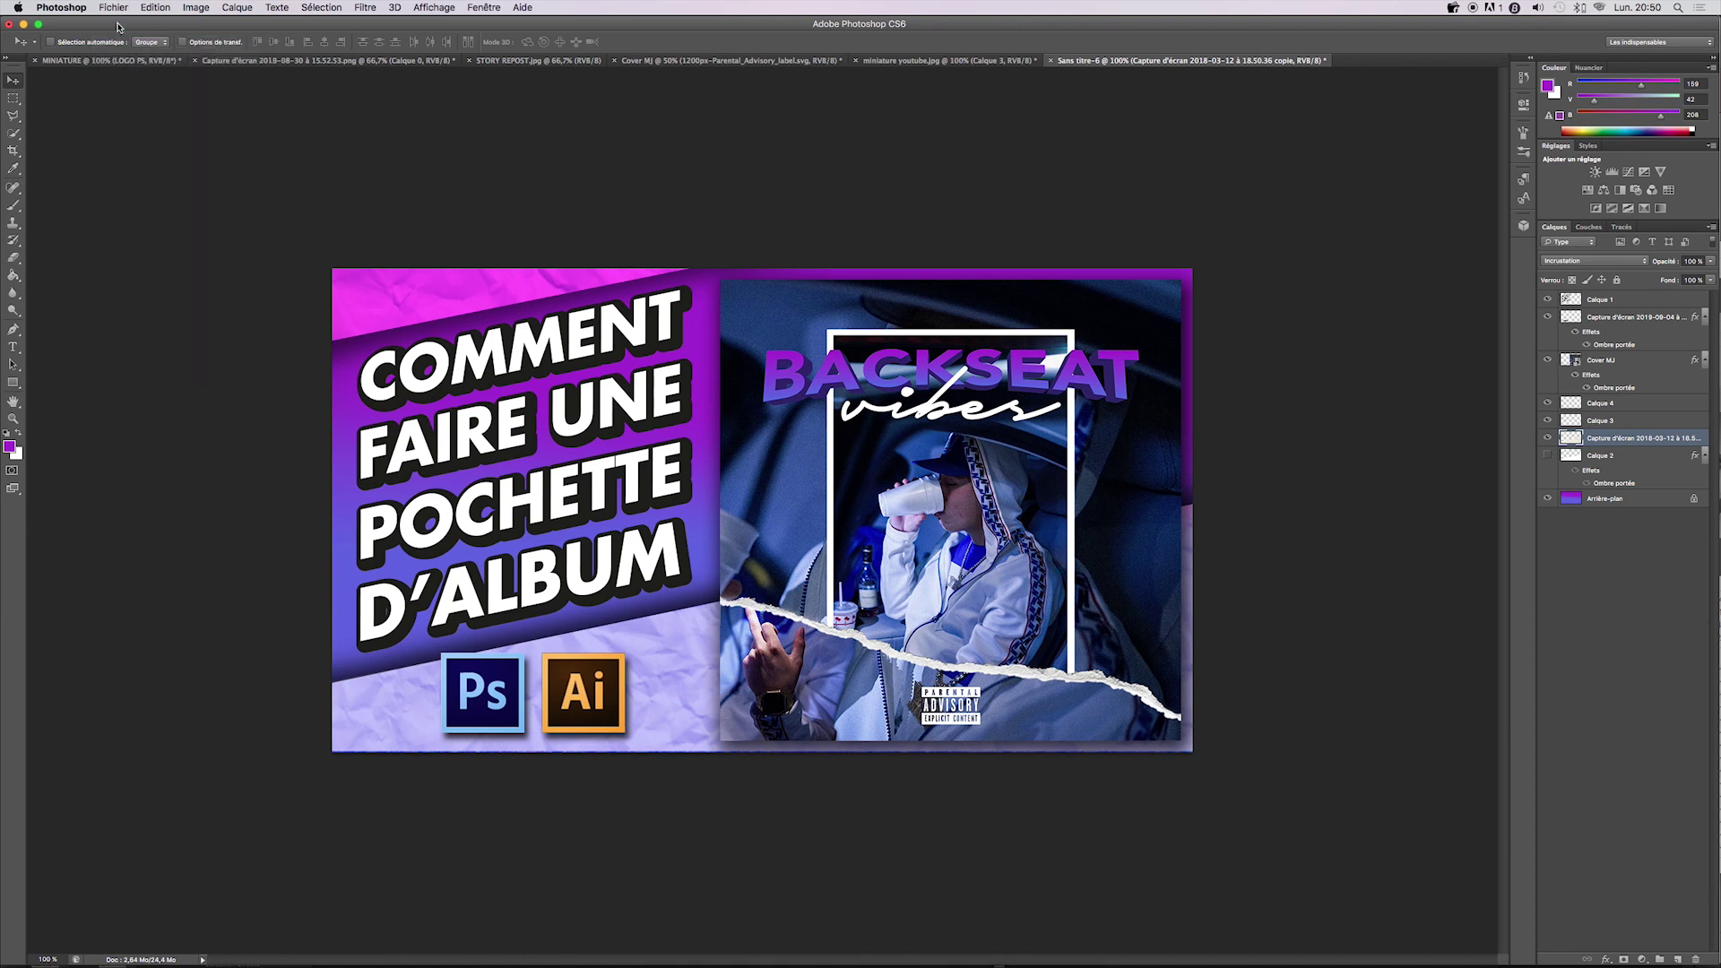
double_click(775, 324)
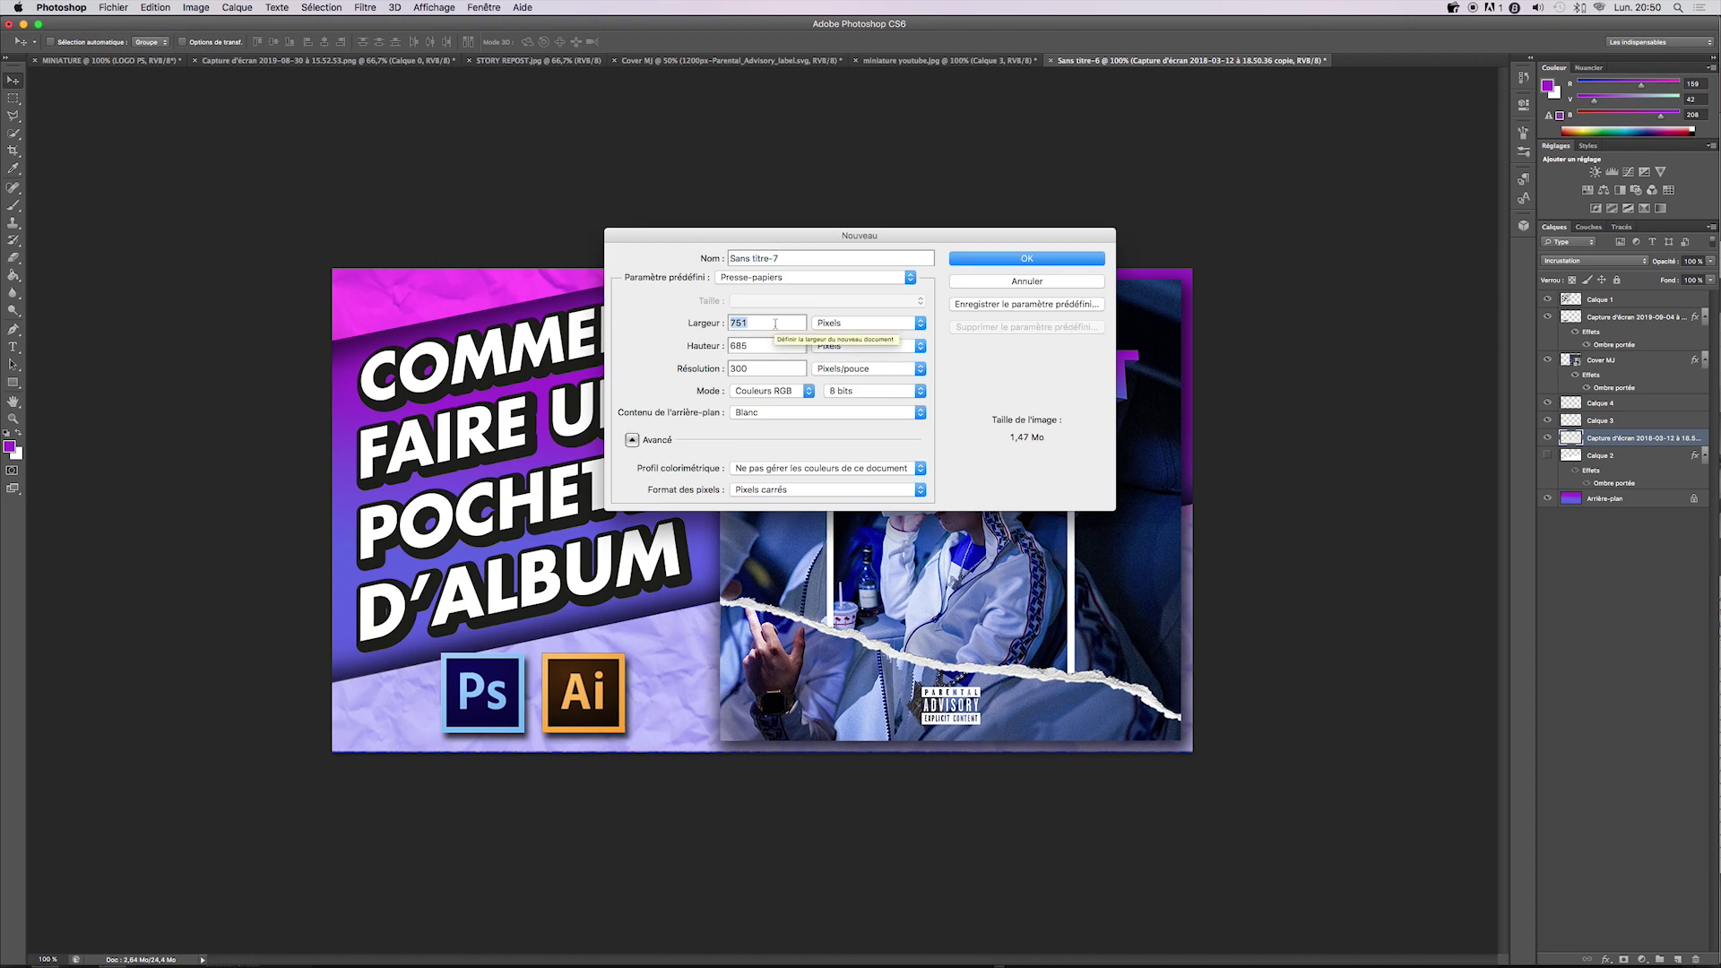
type("1280")
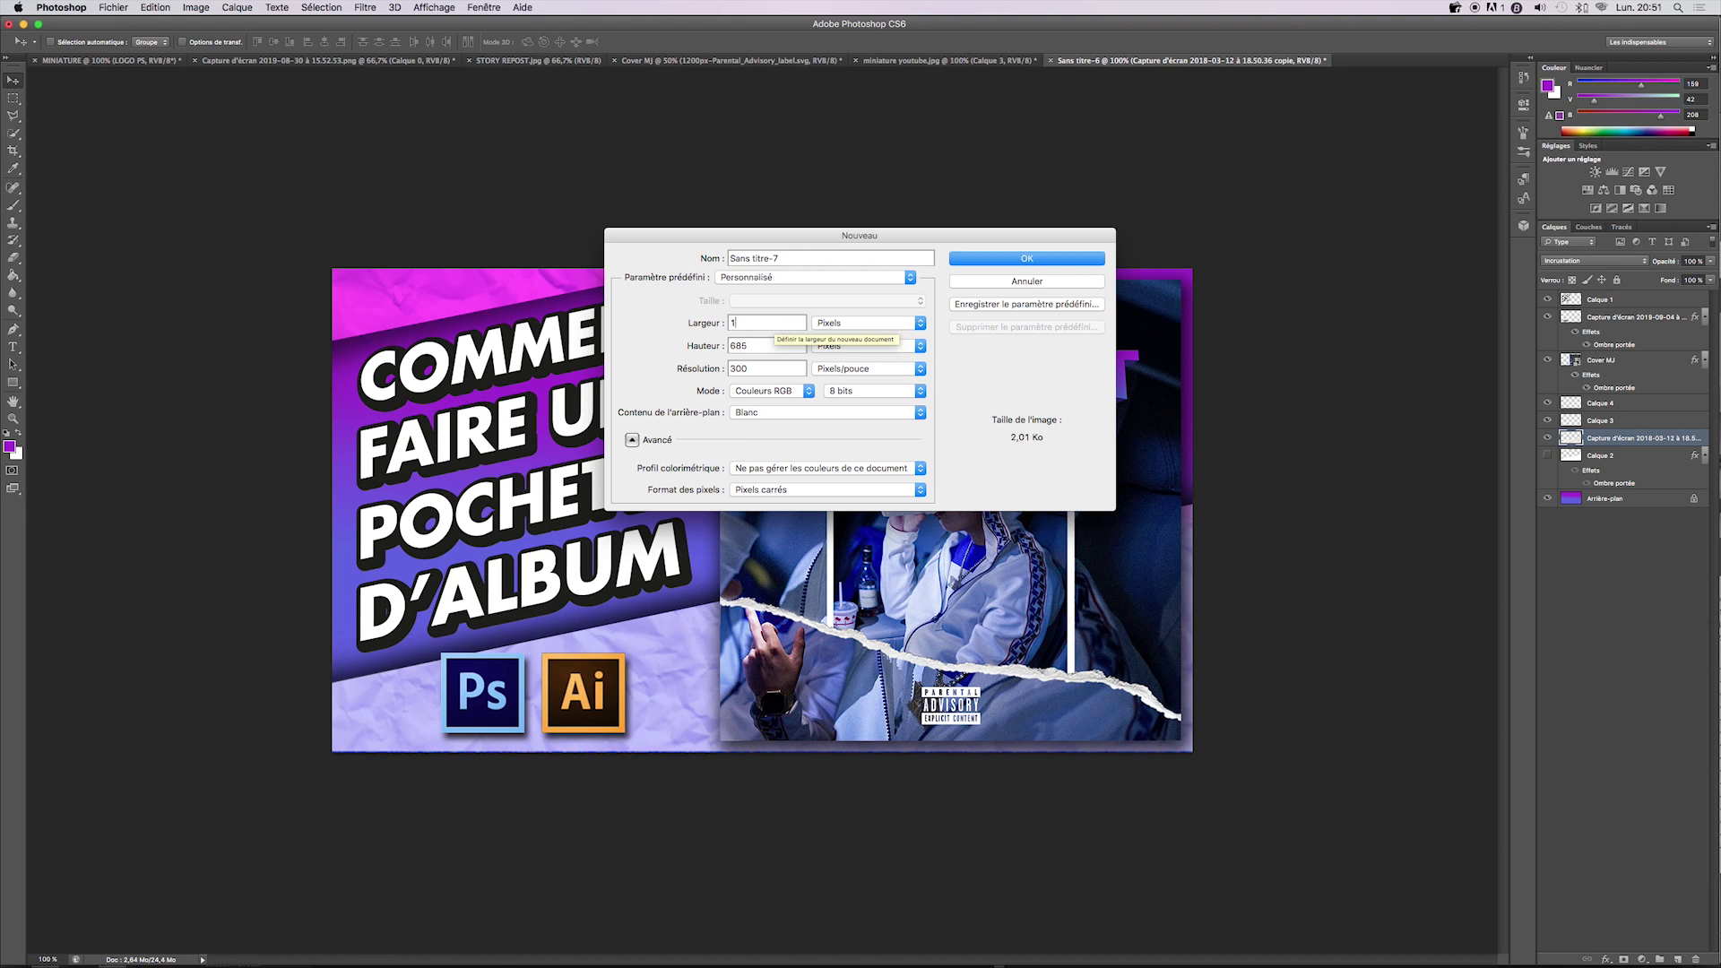
key("Tab")
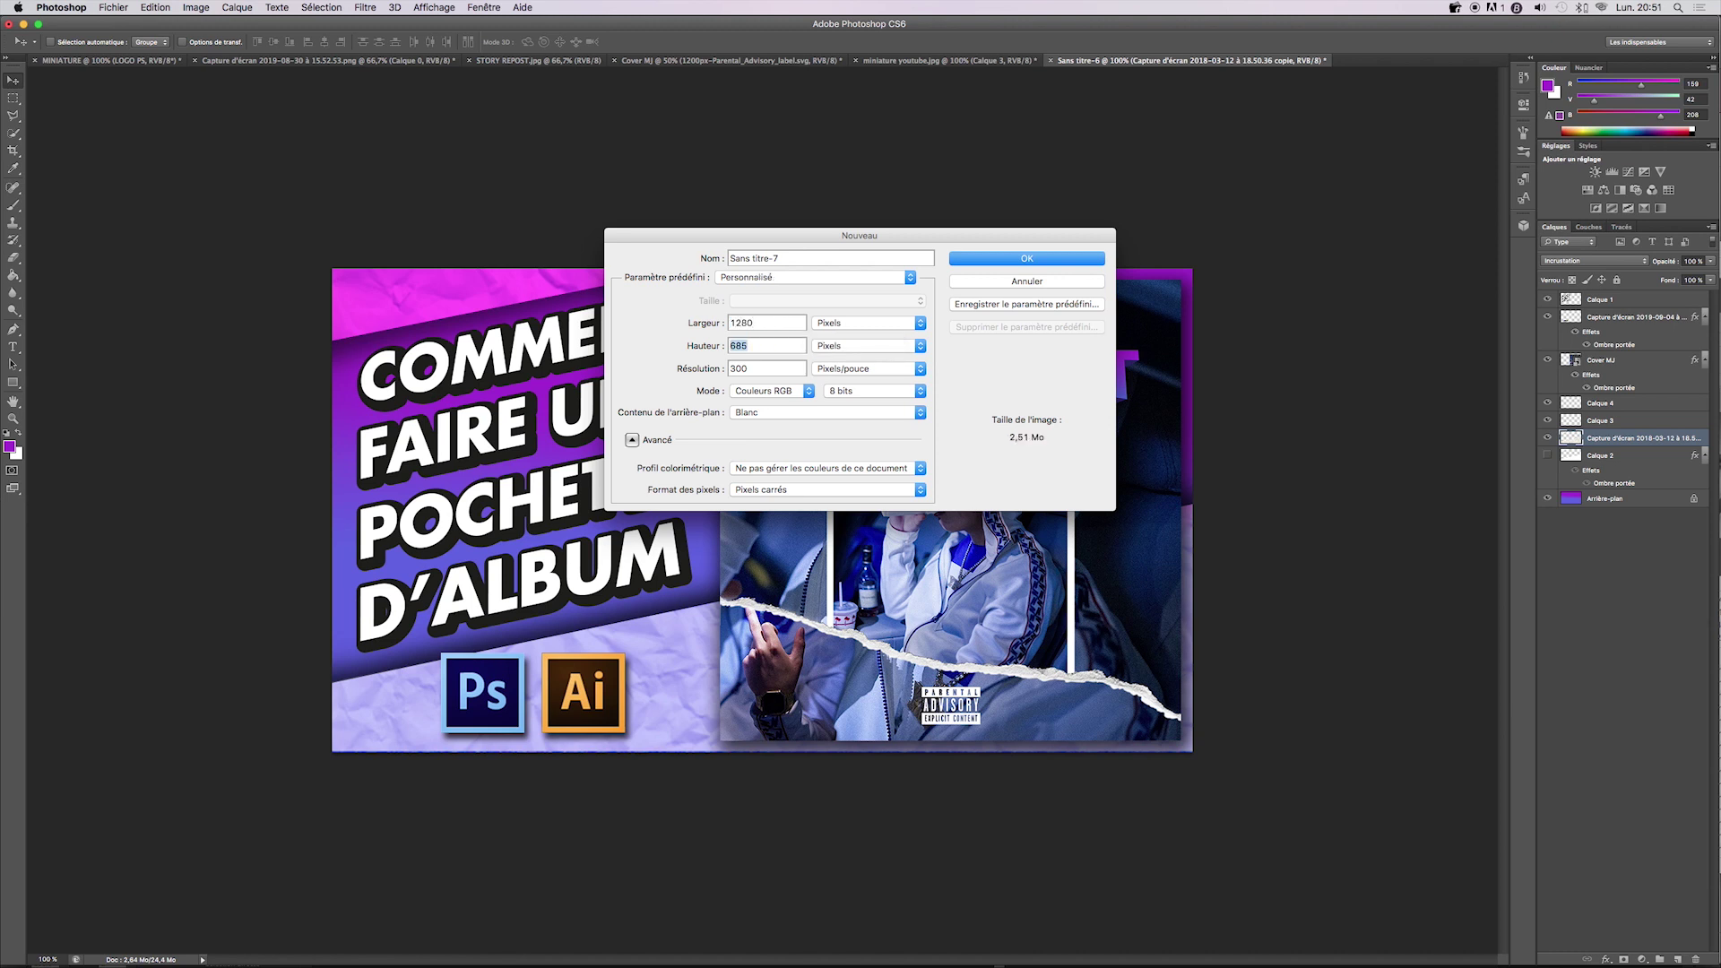
type("720")
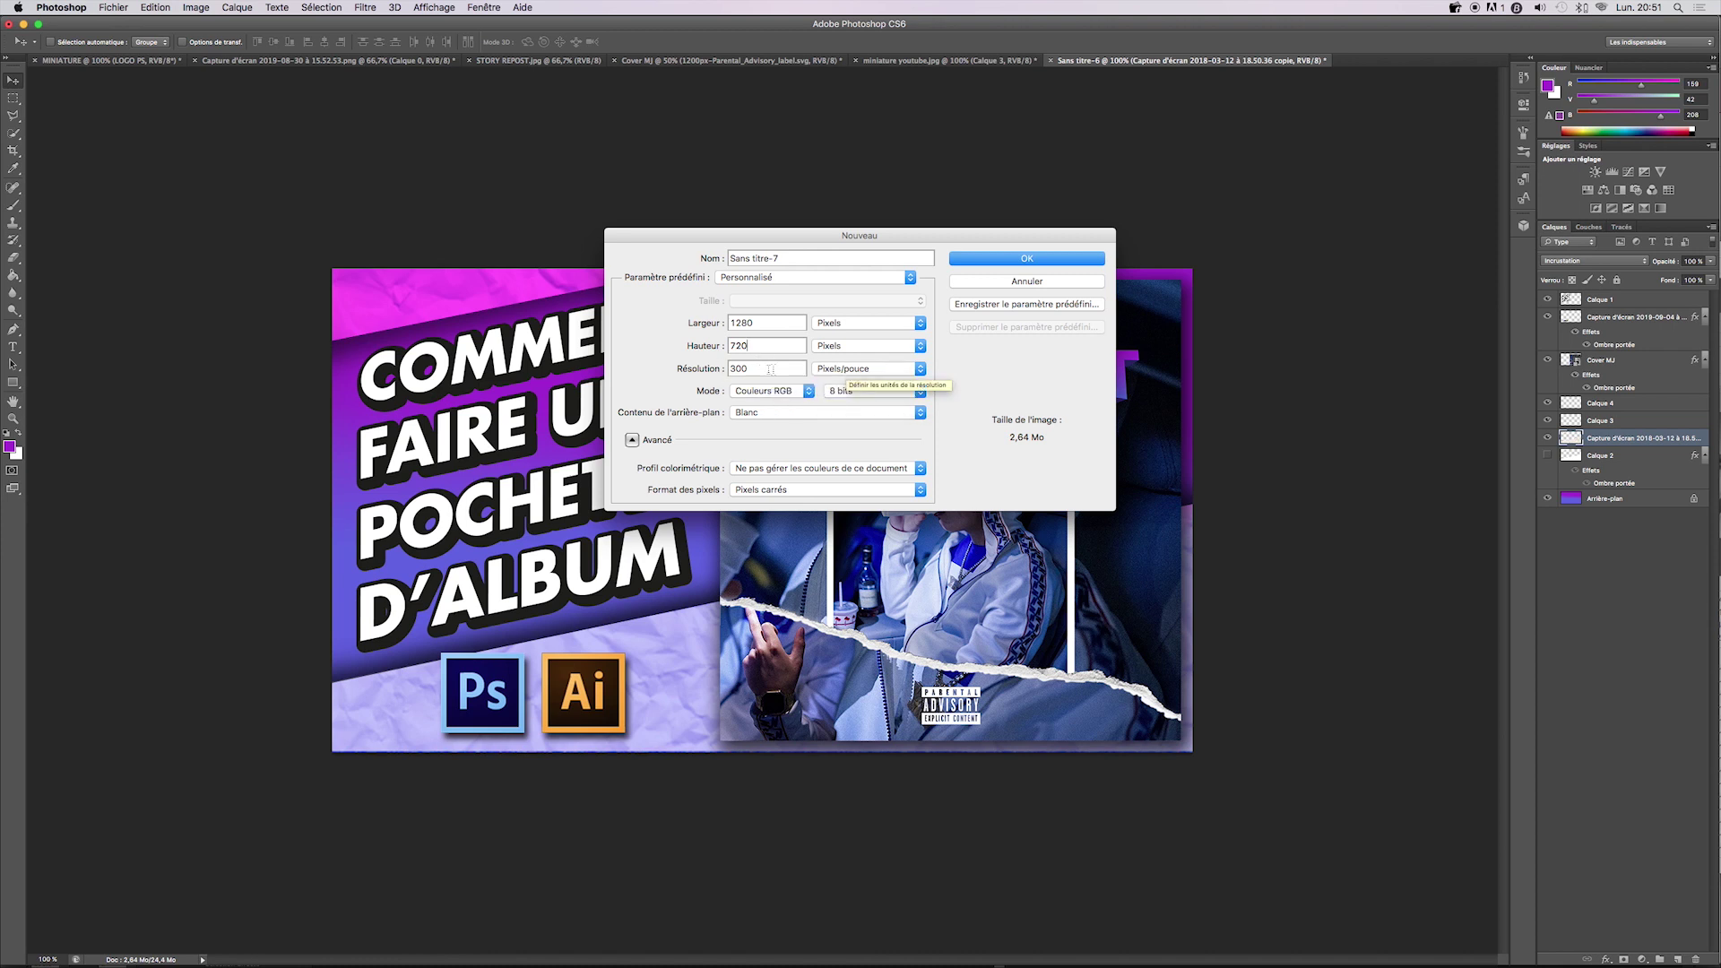
left_click(991, 260)
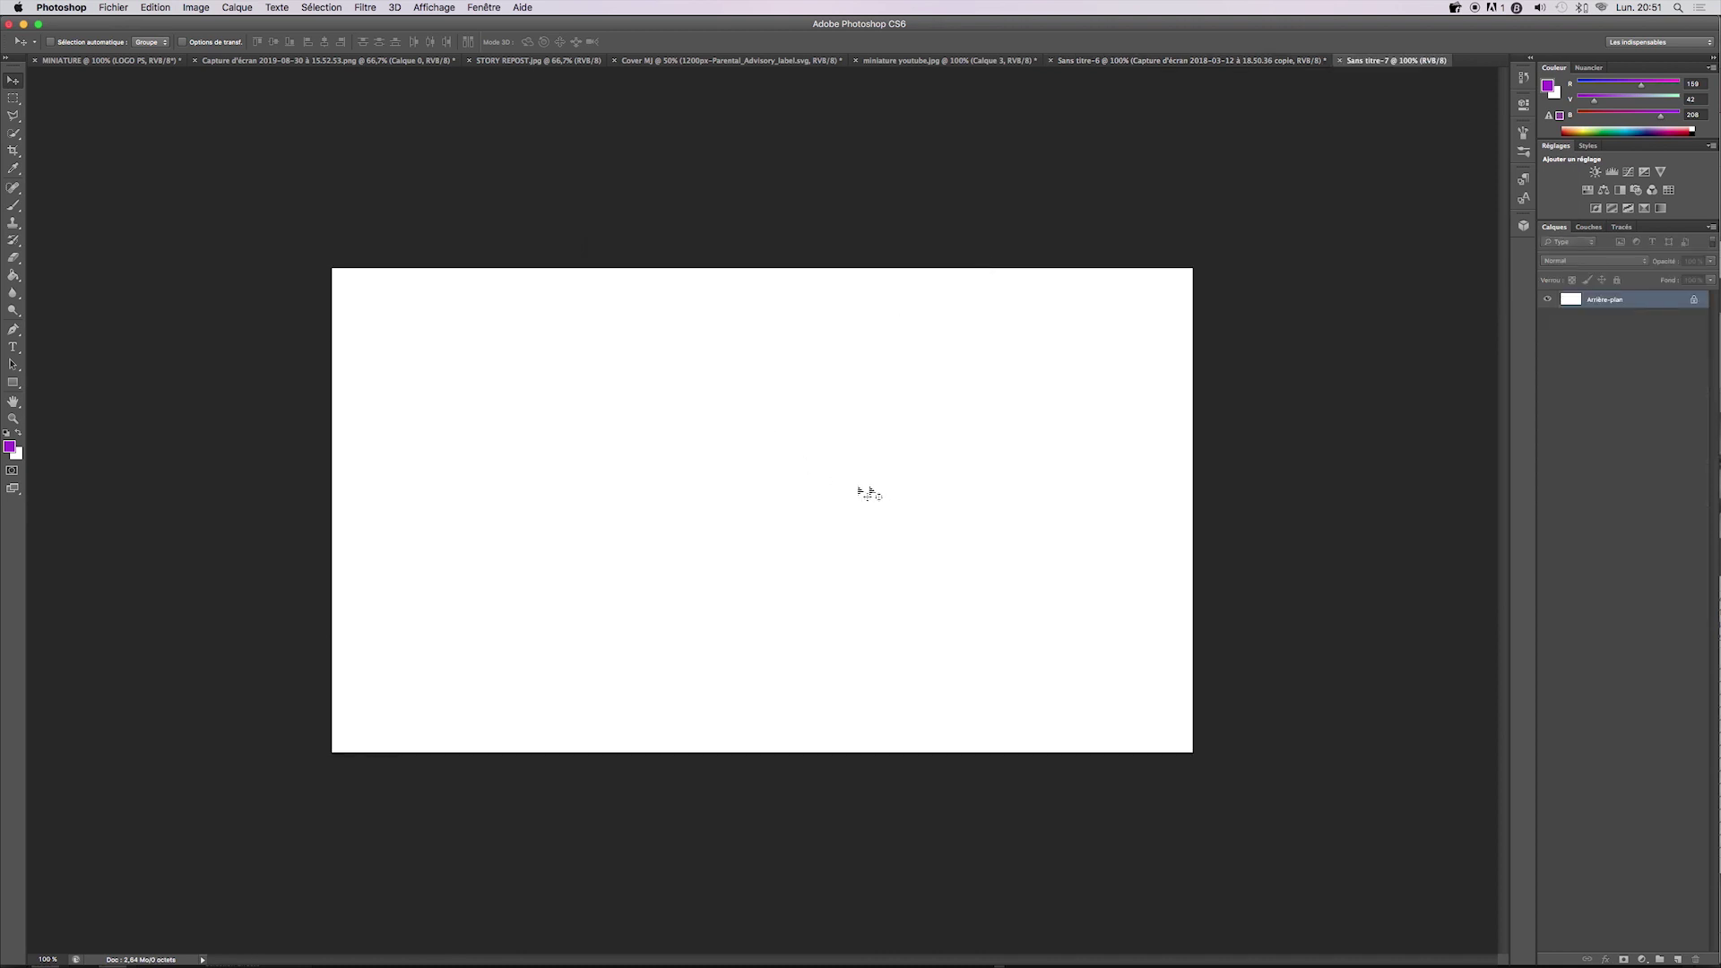
- Place the Cover MJ.jpg image into the new thumbnail document
left_click(117, 6)
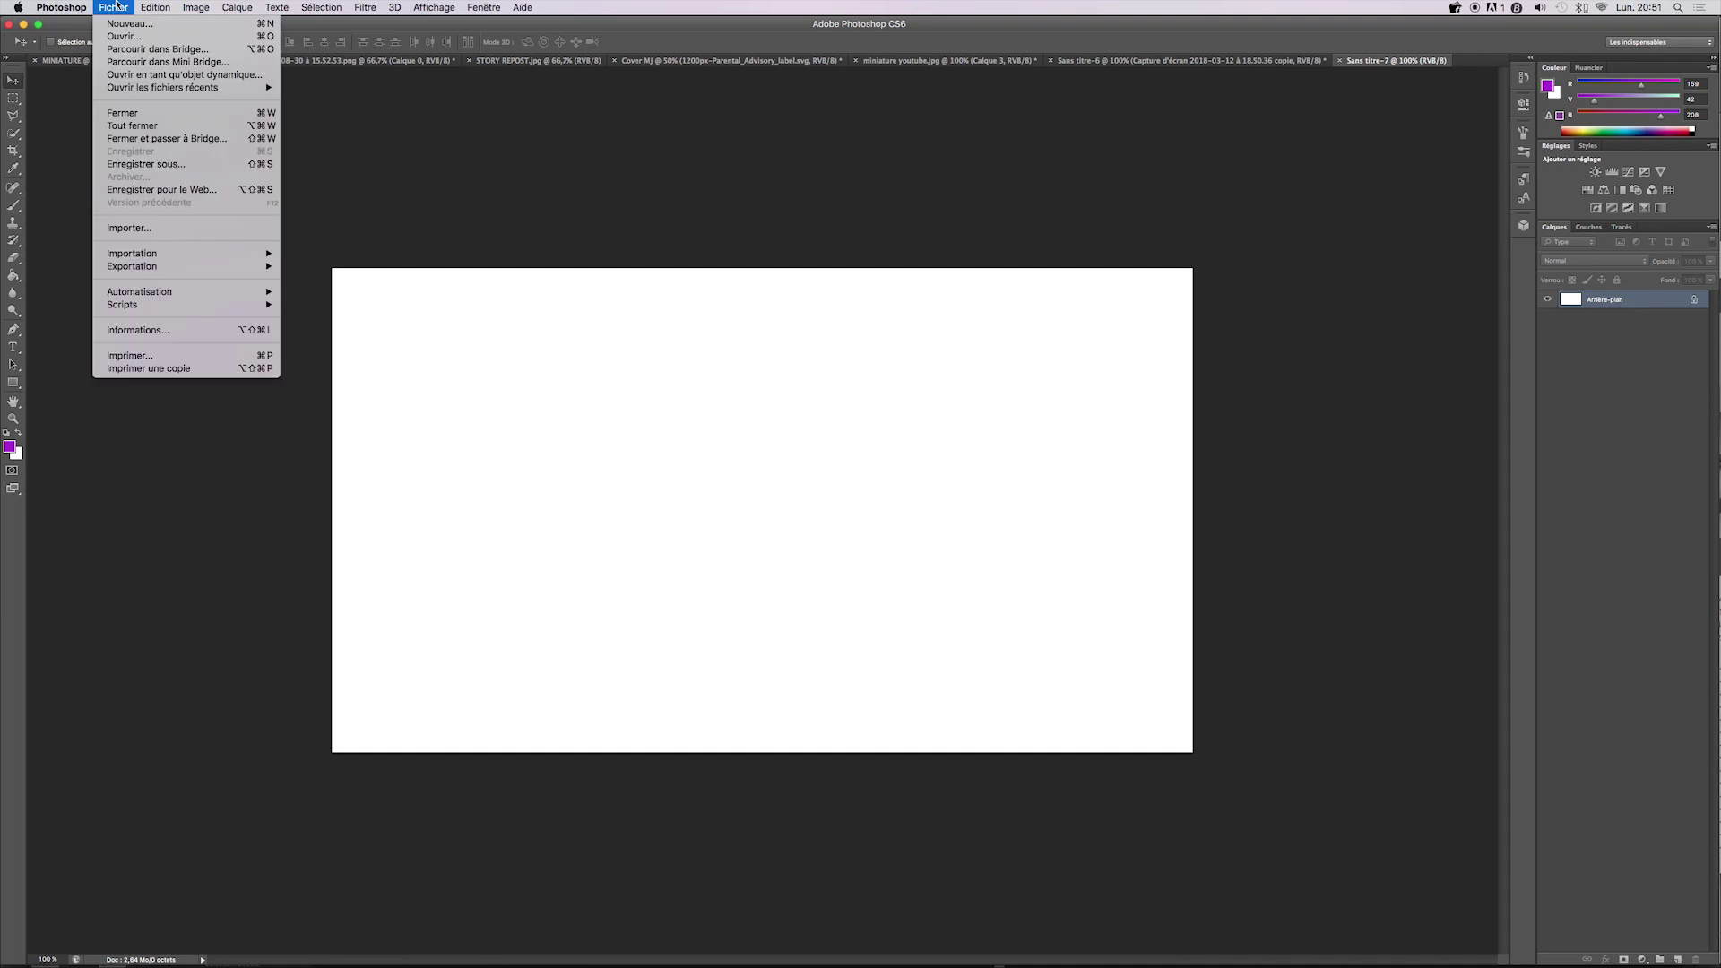
left_click(135, 227)
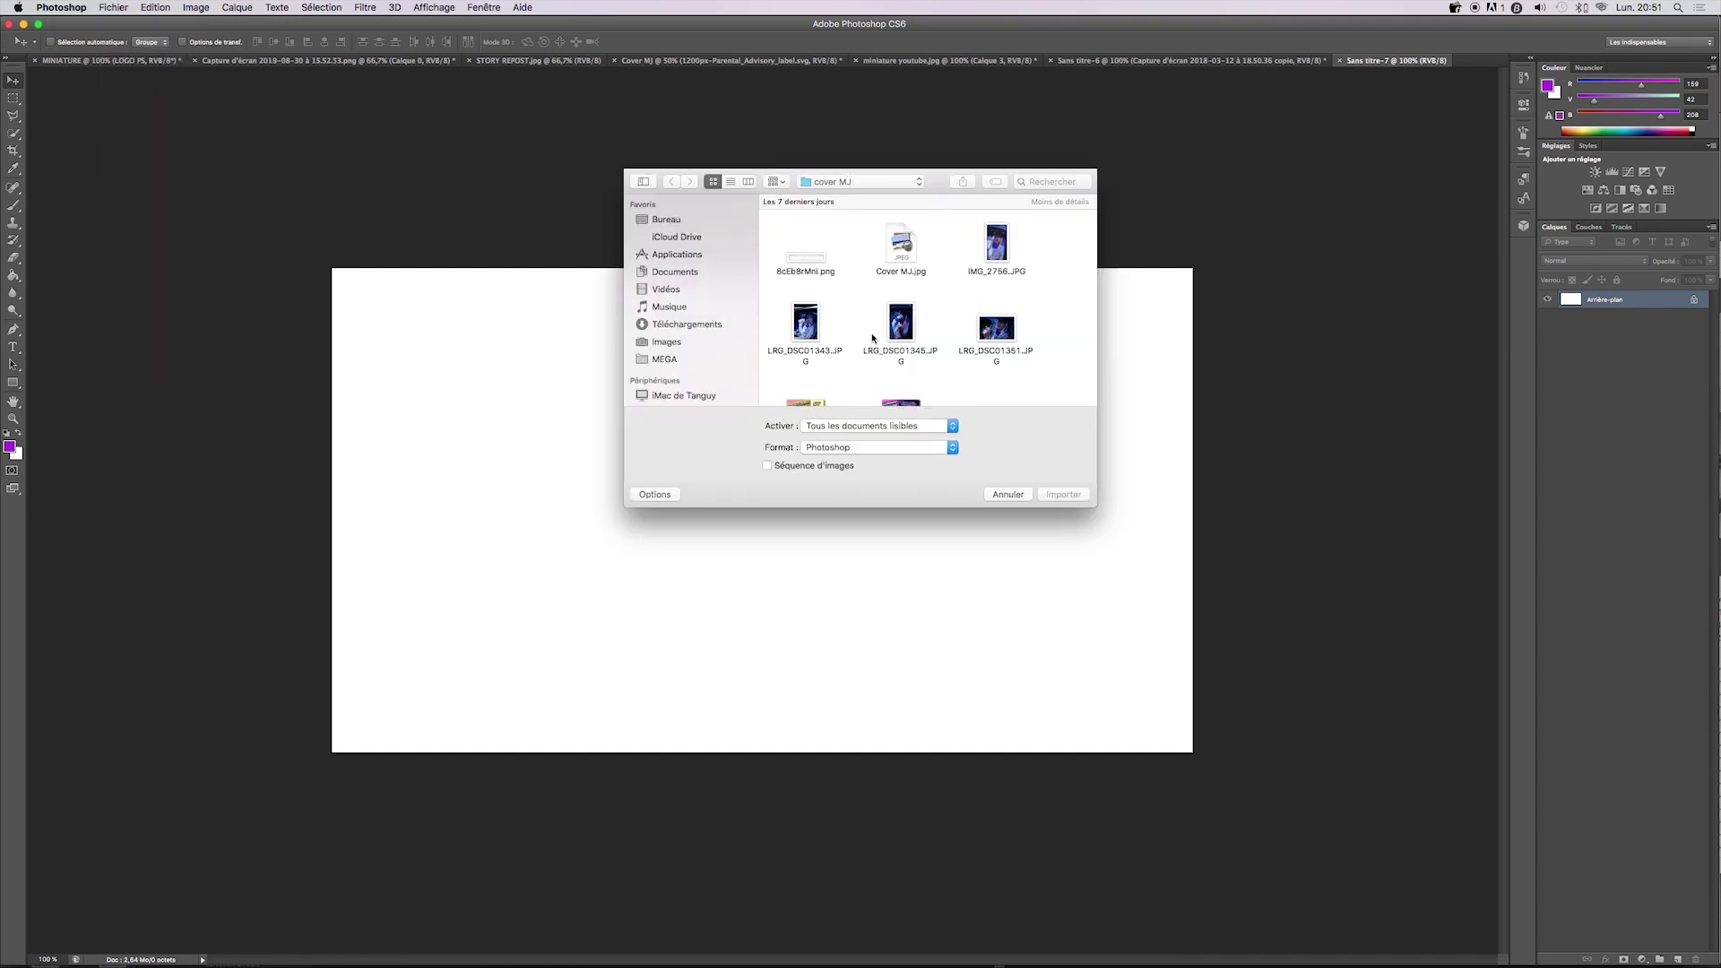
scroll(863, 310, "down", 3)
scroll(888, 290, "up", 3)
double_click(901, 260)
- Shrink the cover, move it to the canvas's right side, then bring Illustrator forward
left_click_drag(1001, 271, 989, 285)
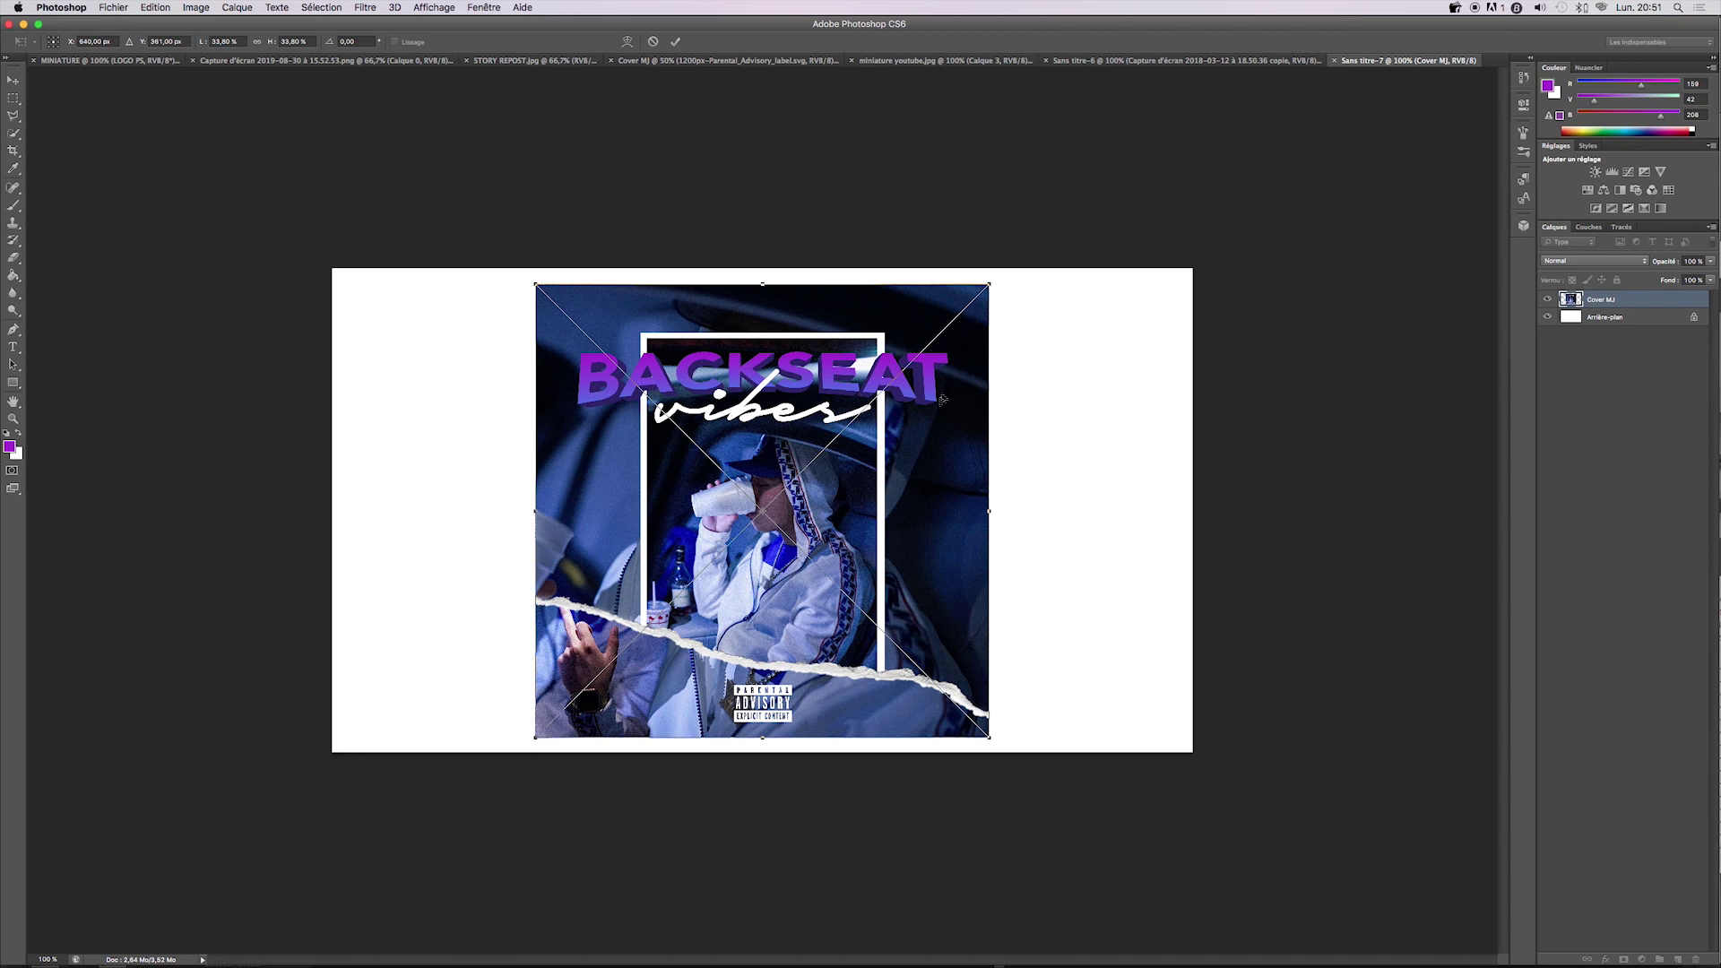
left_click_drag(942, 399, 1130, 398)
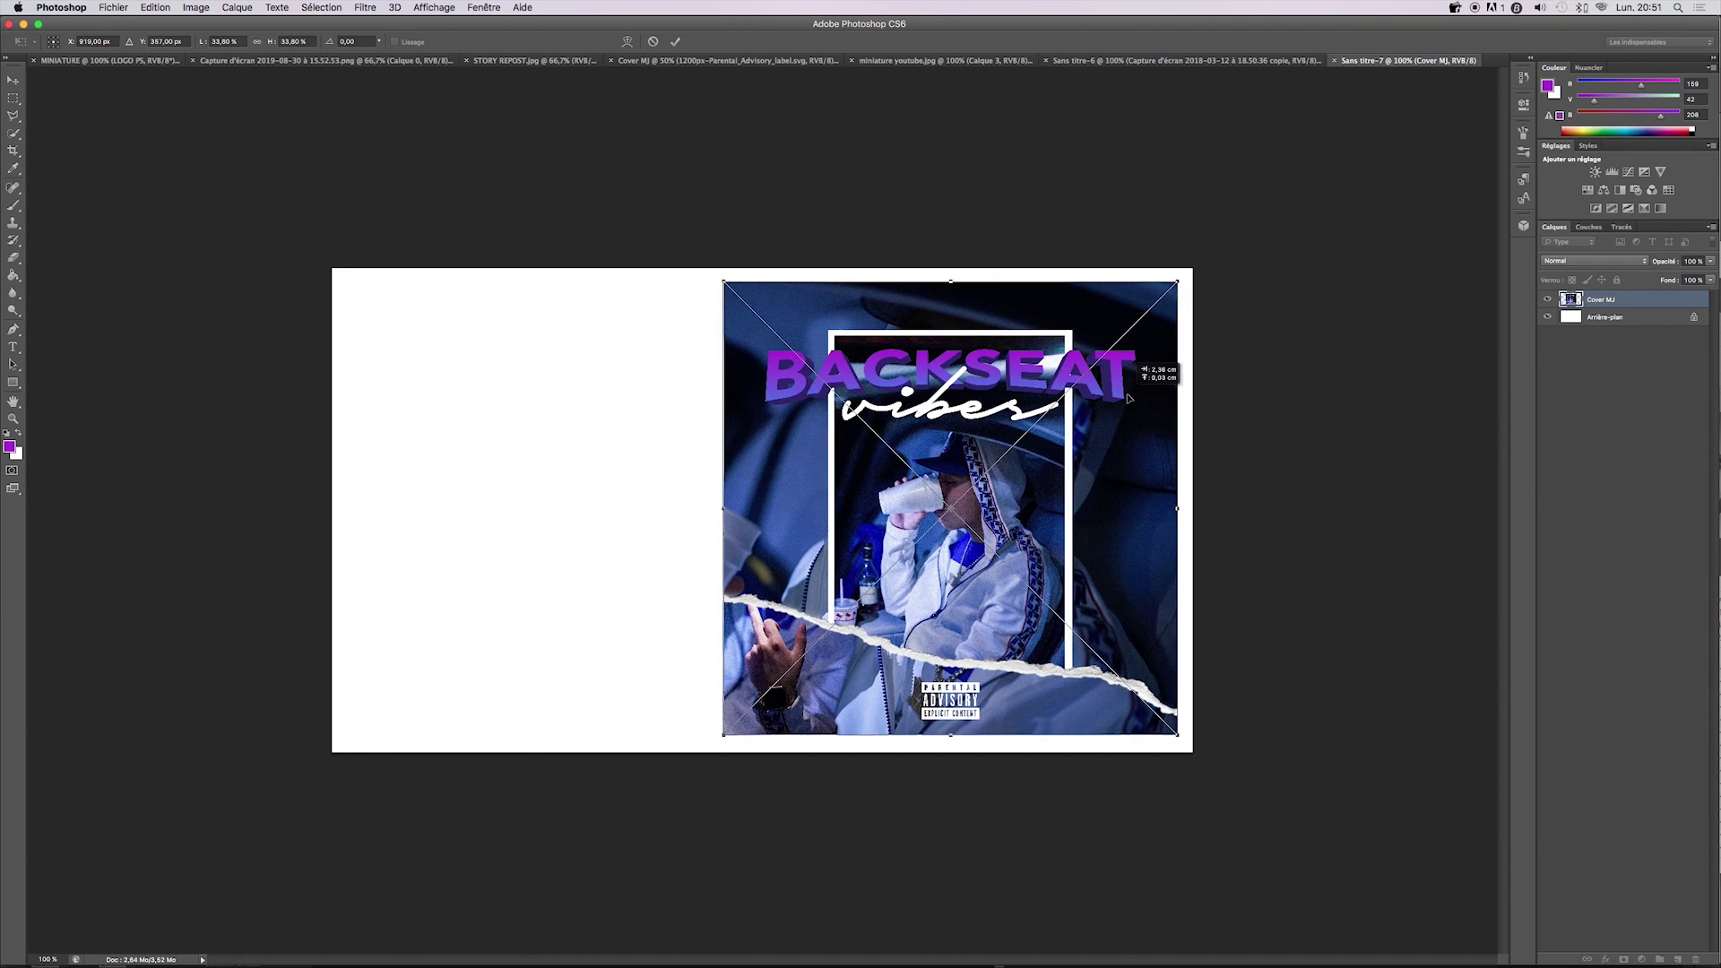
left_click_drag(1129, 398, 1132, 399)
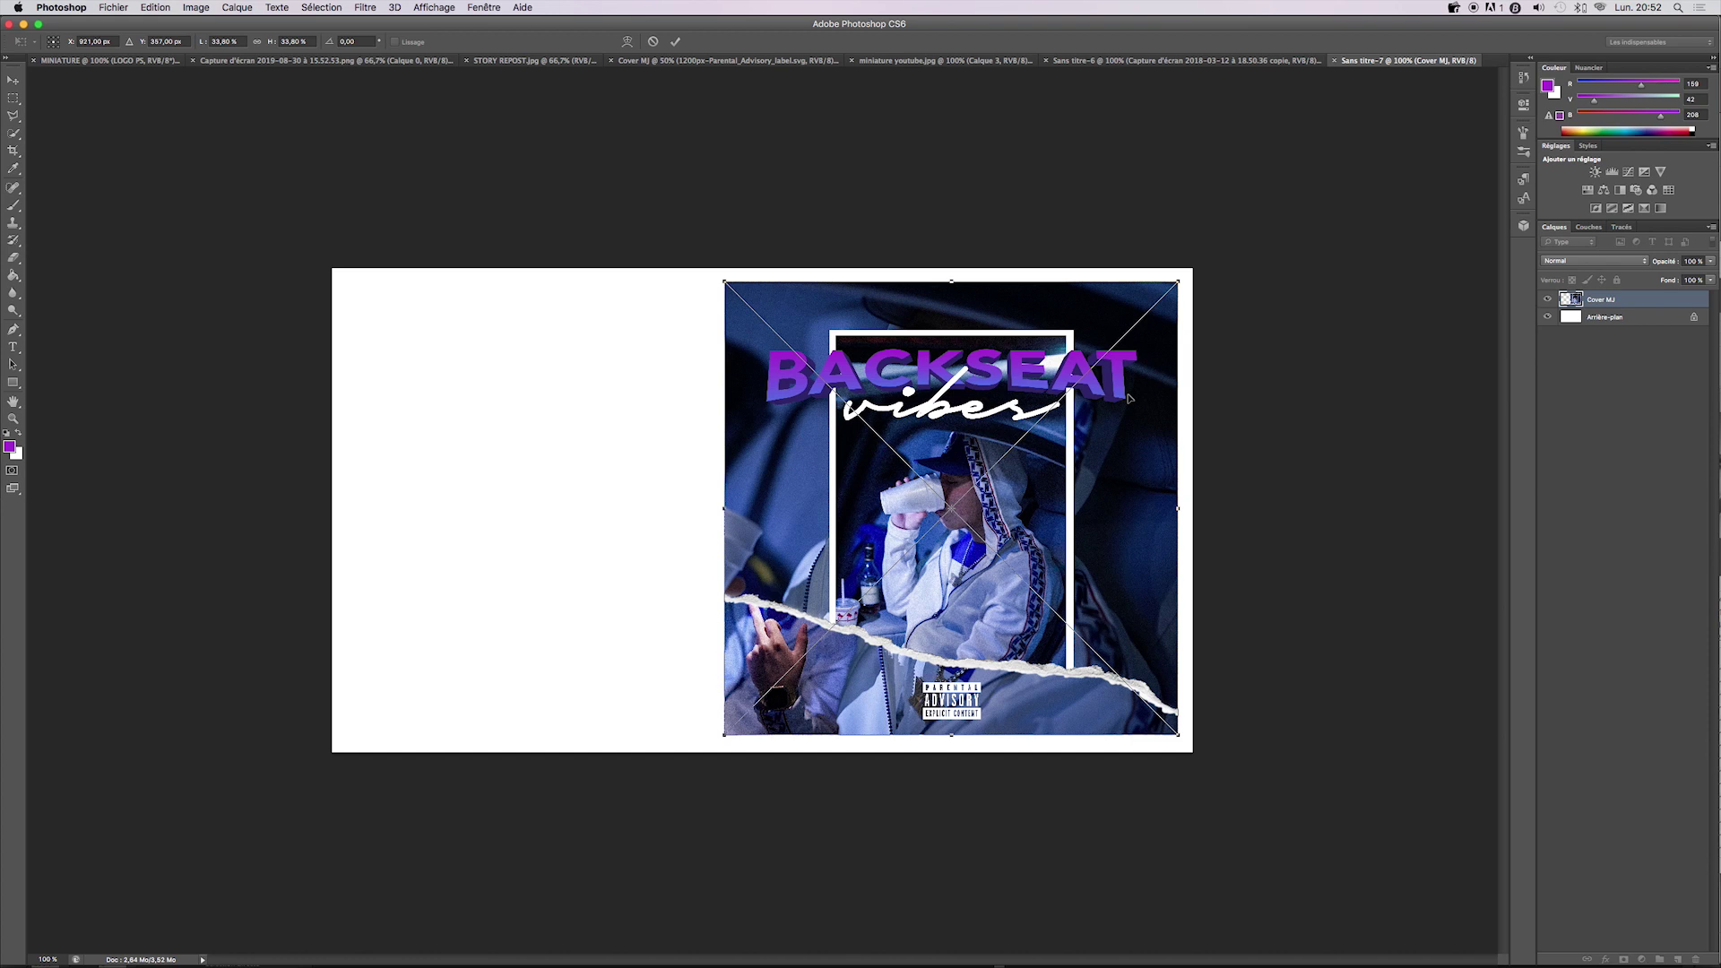
key("Return")
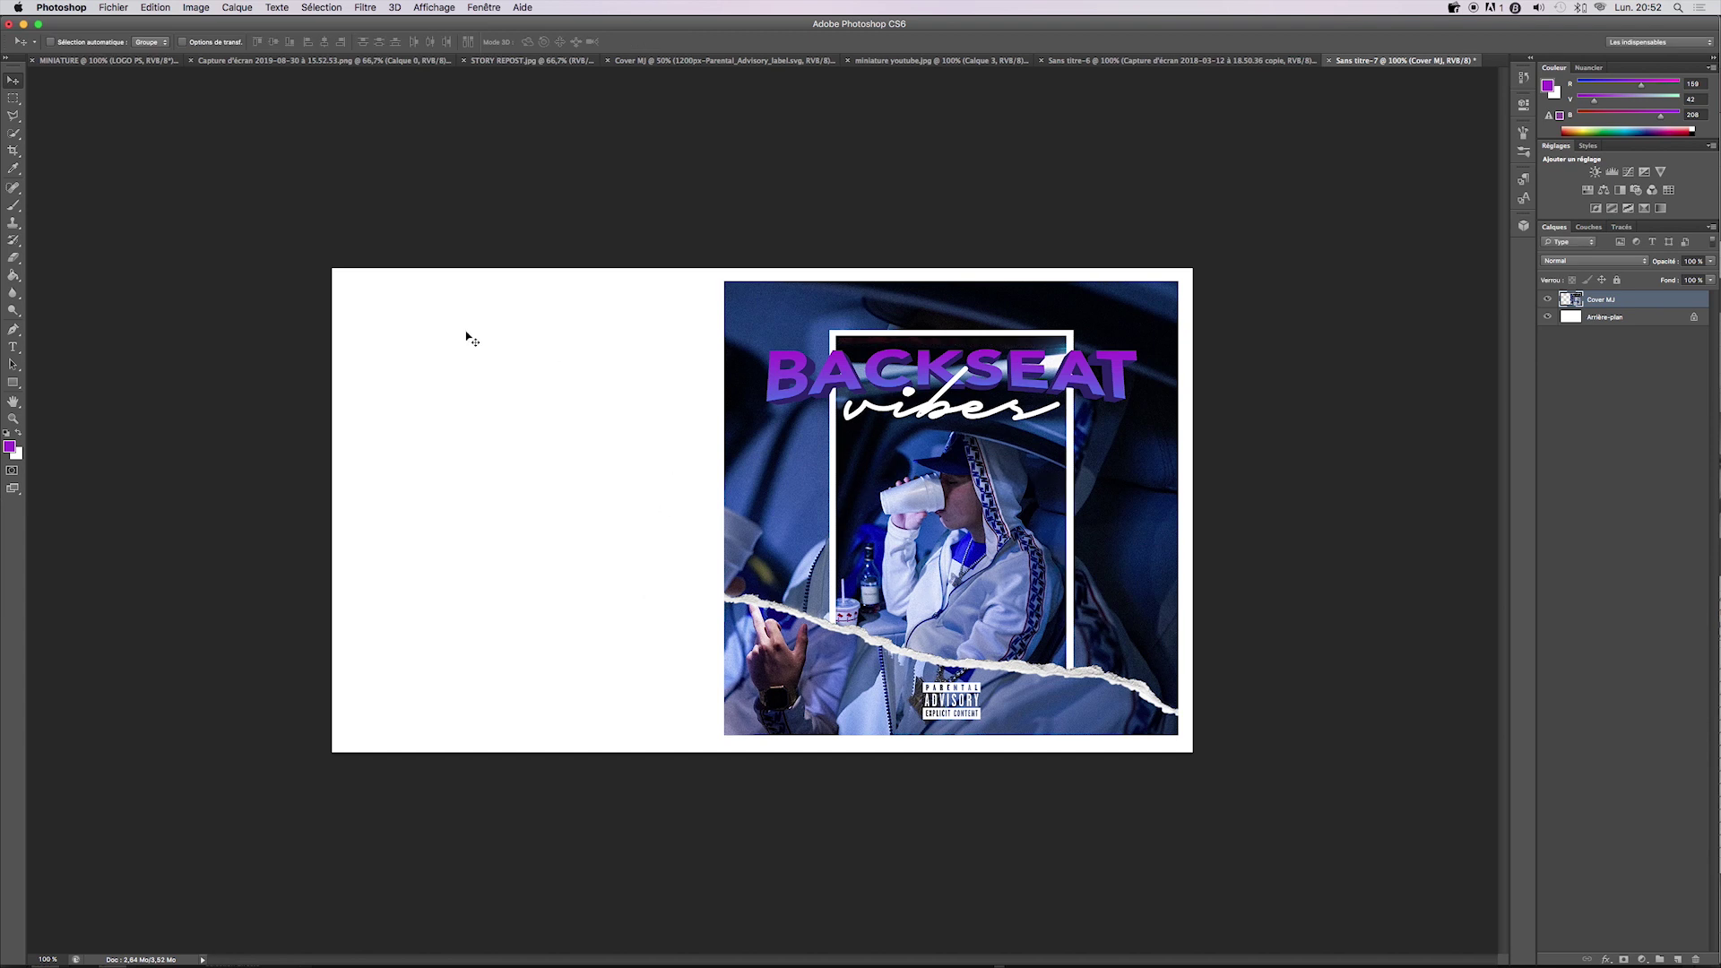
left_click(706, 961)
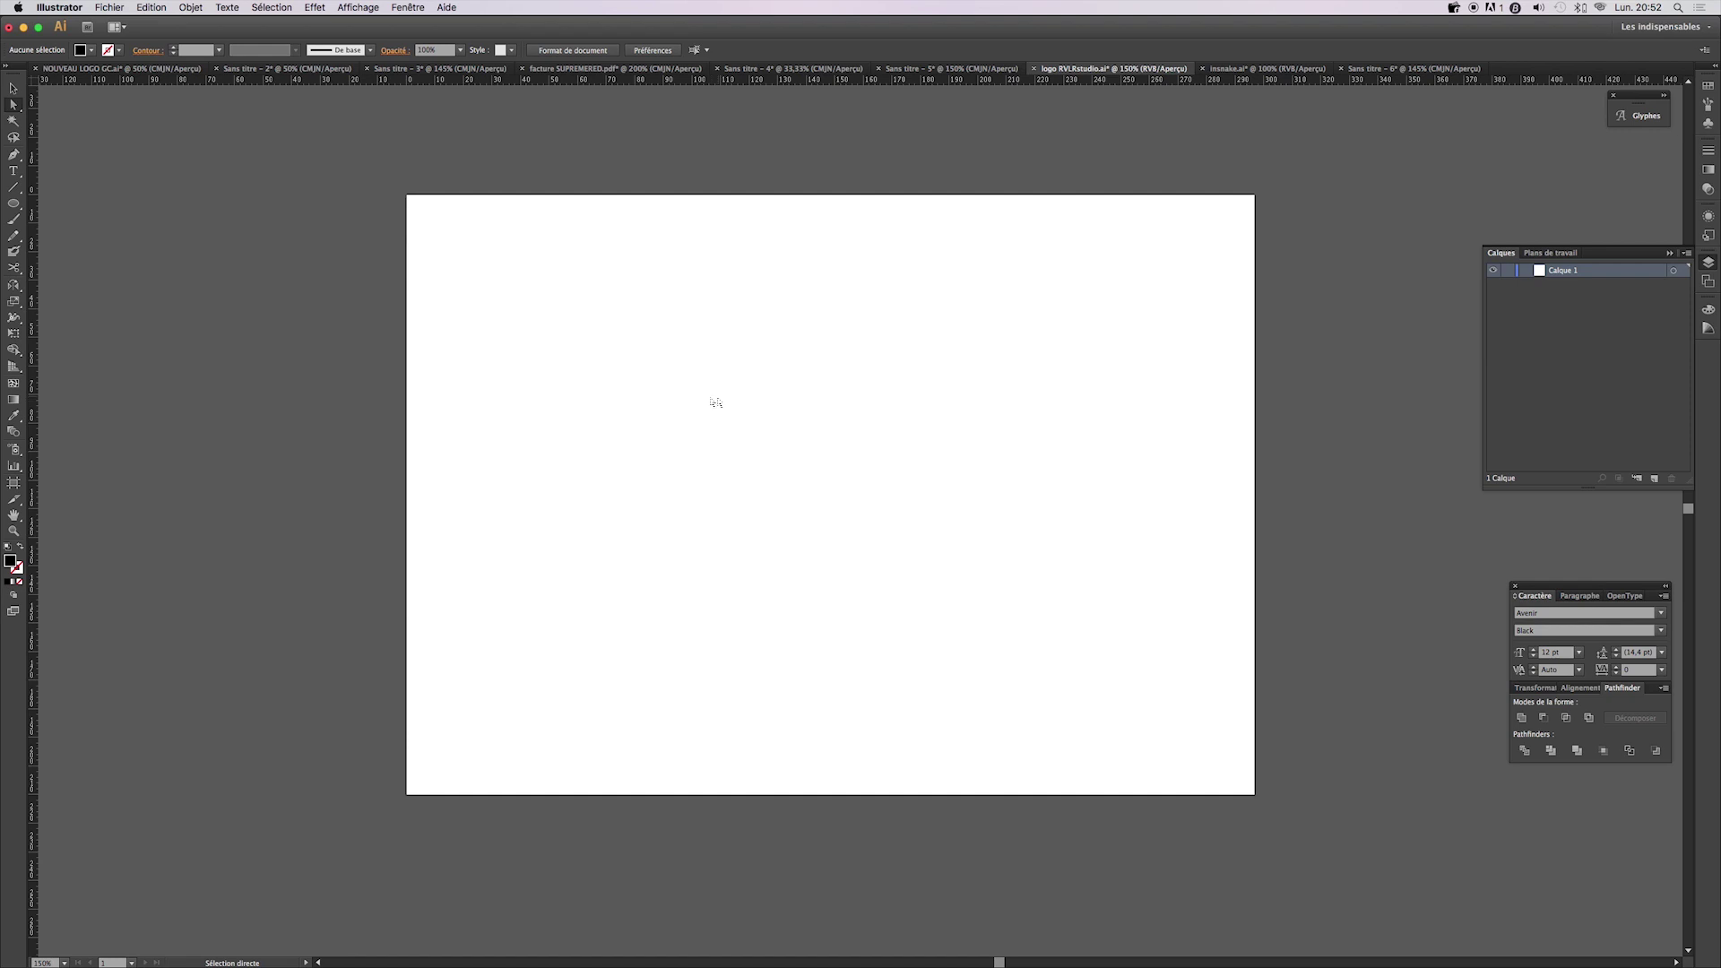
- Type the title 'COMMENT FAIRE UNE POCHETTE D'ALBUM' on the artboard
key("t")
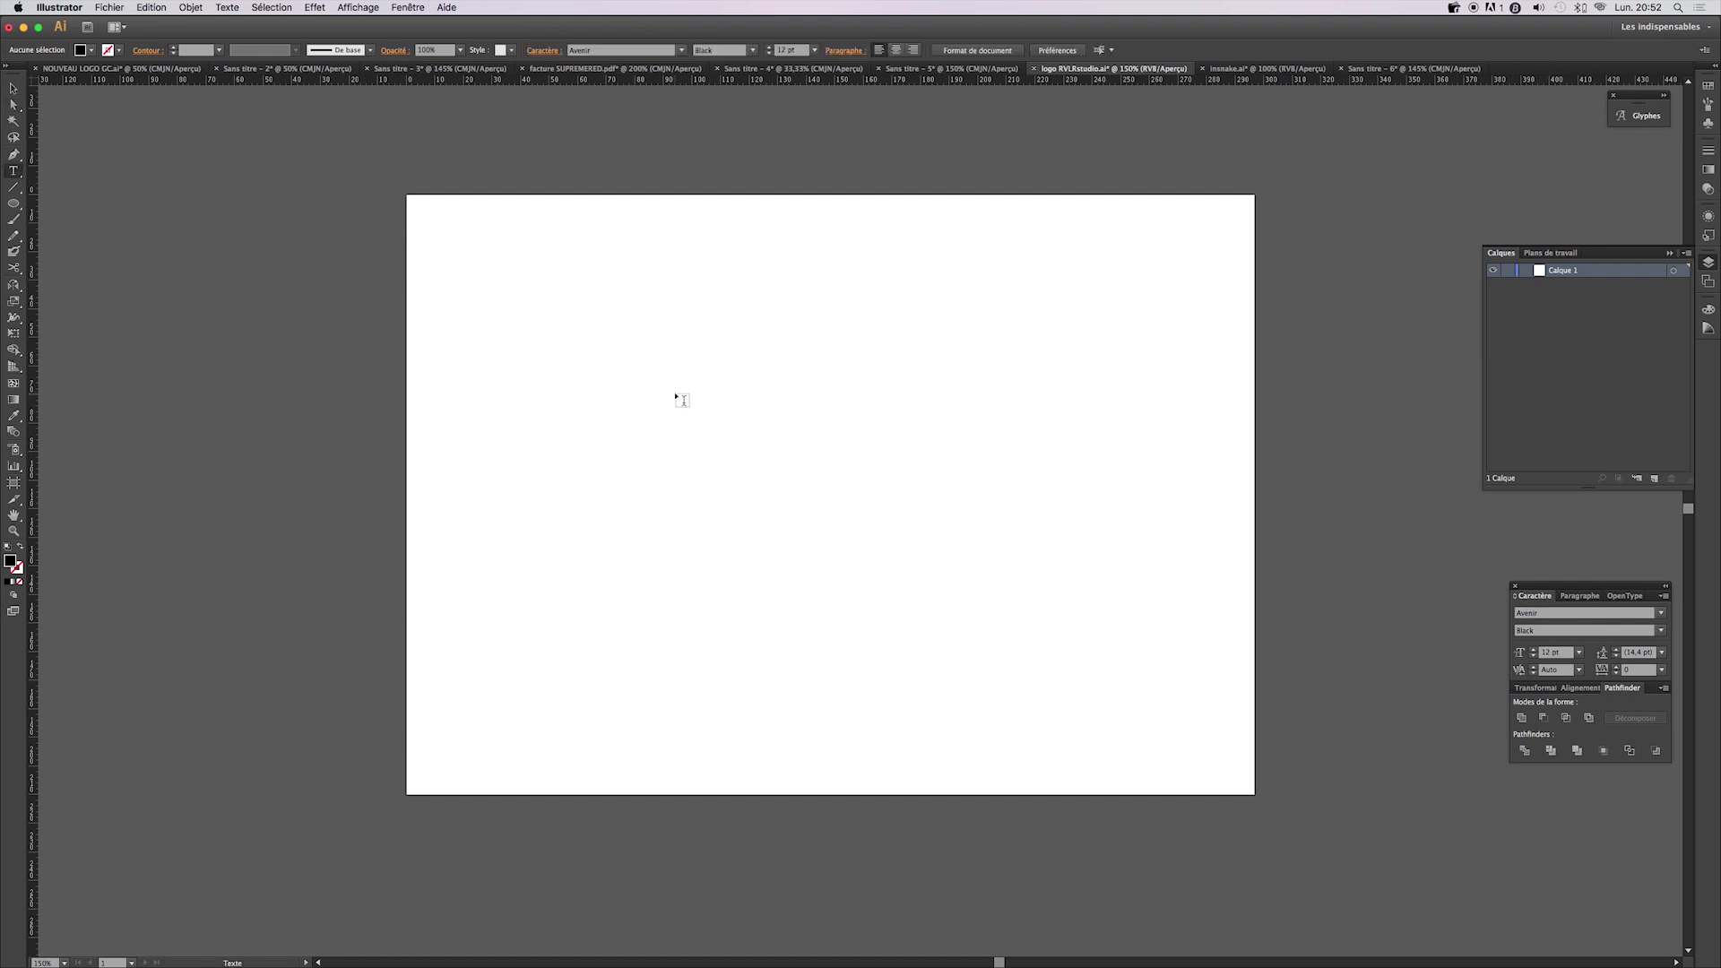
left_click(682, 400)
type("COMMET")
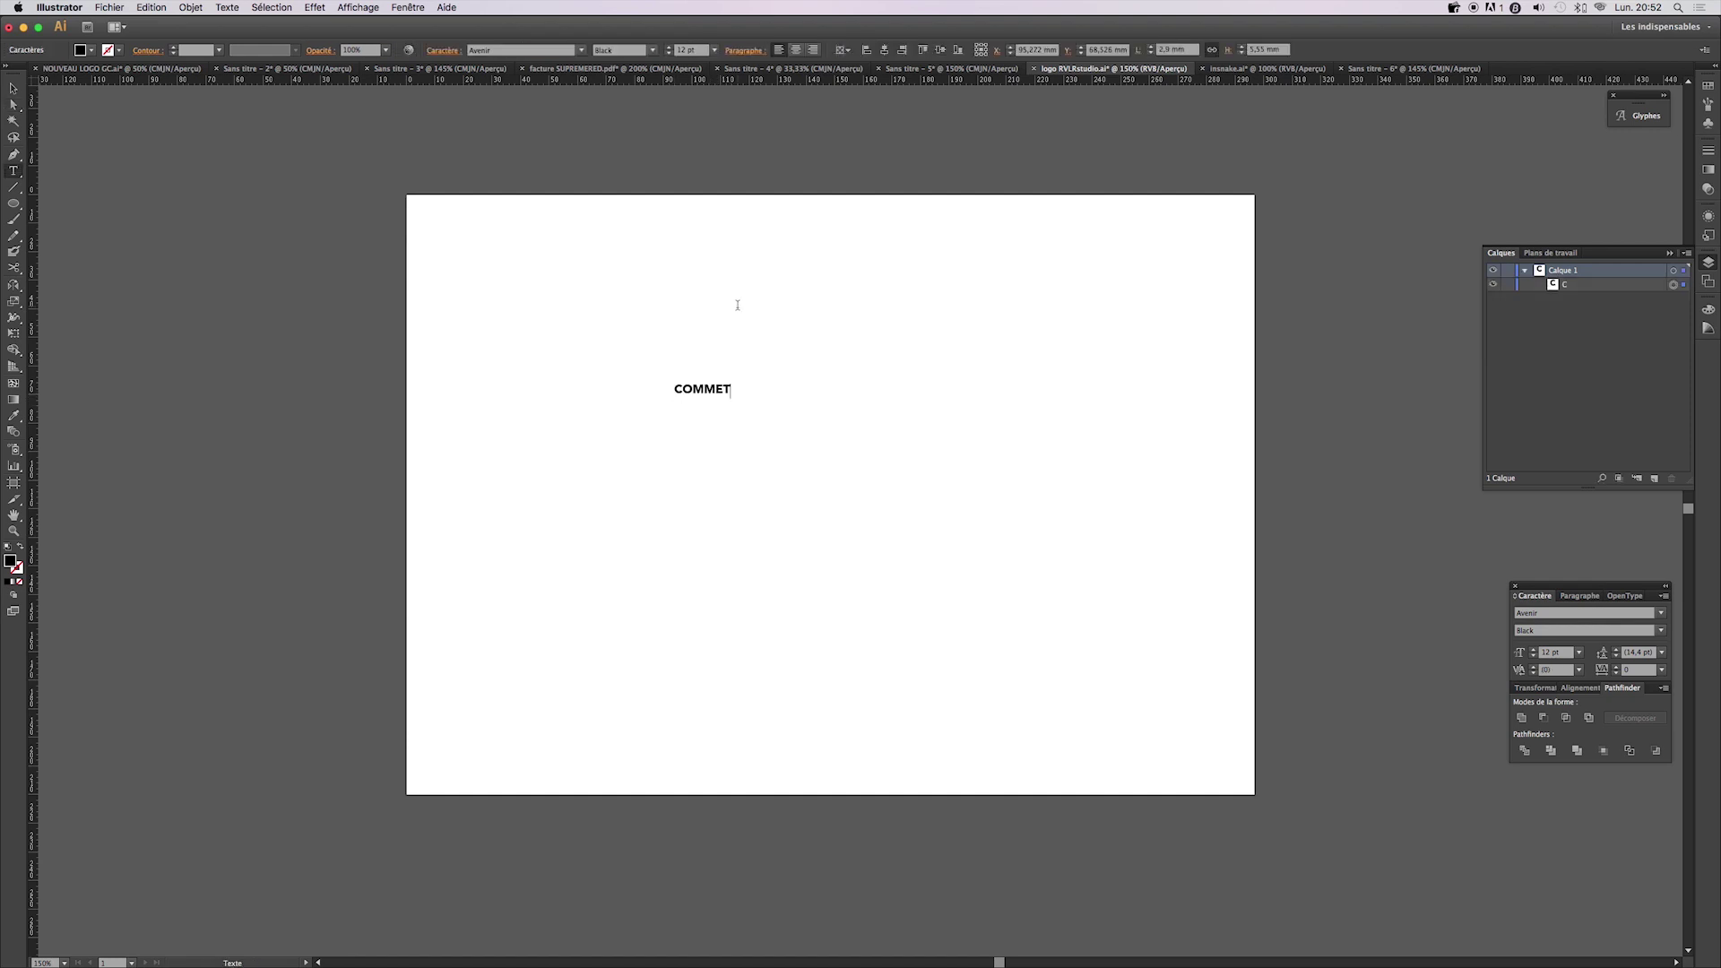
key("BackSpace")
type("NT ")
type("FAIRE UNE P")
type("OCHETTE D'ALBUM")
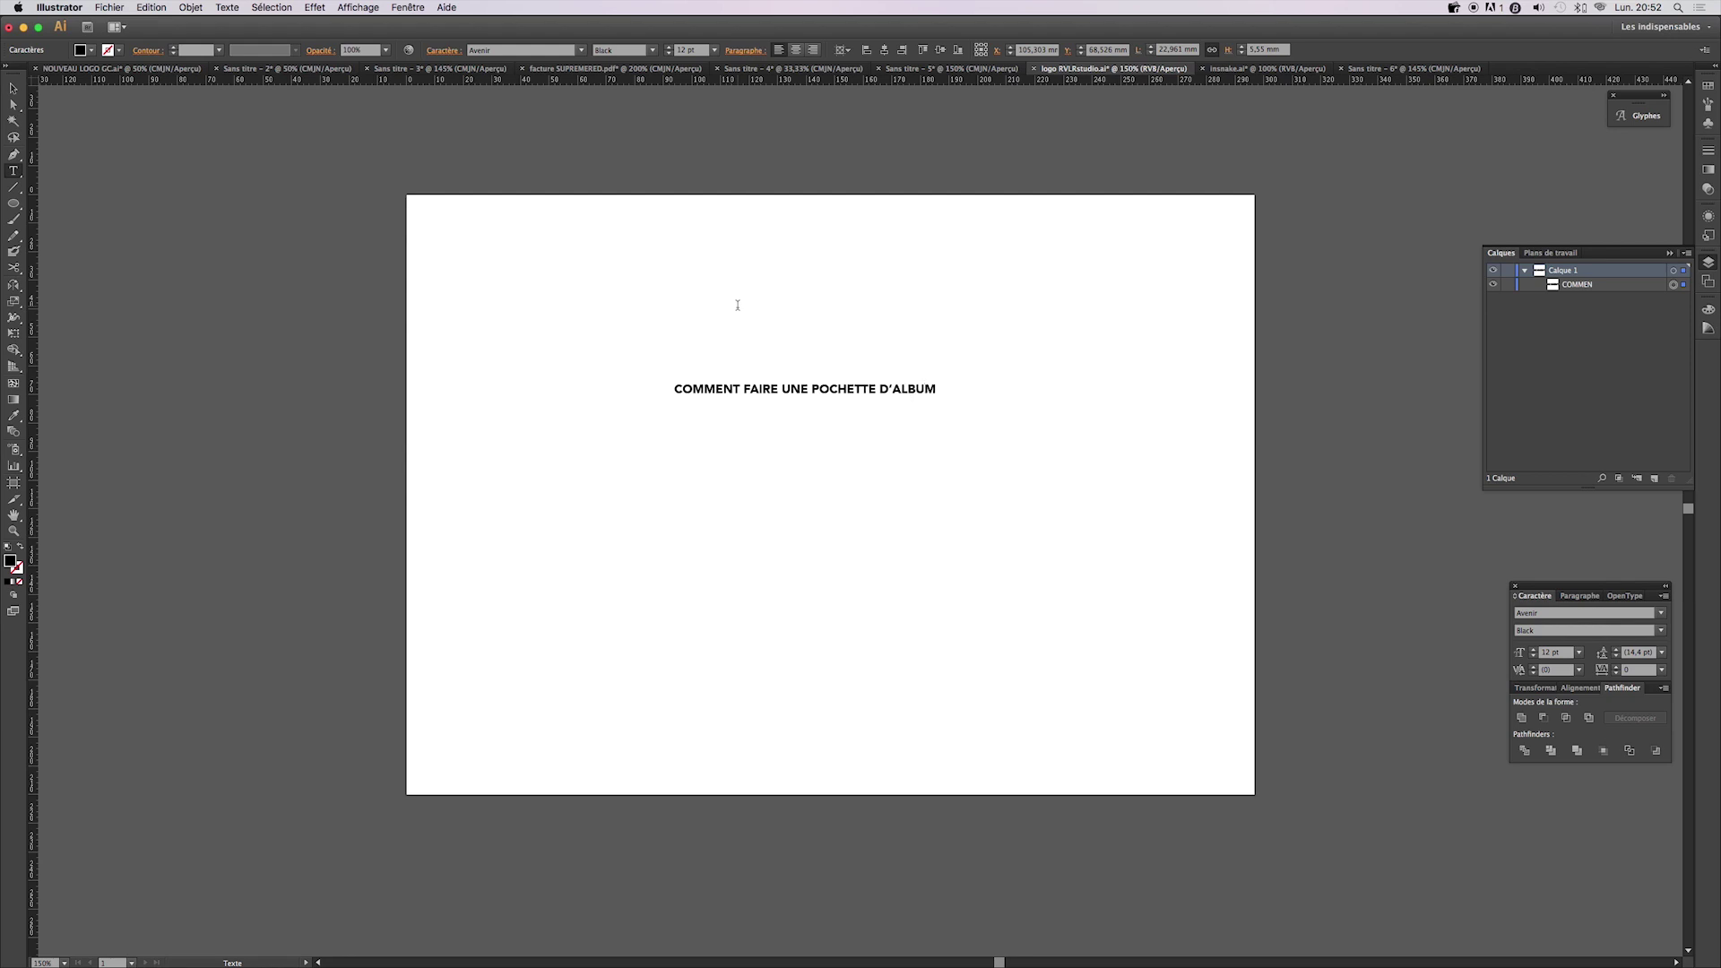
left_click(14, 88)
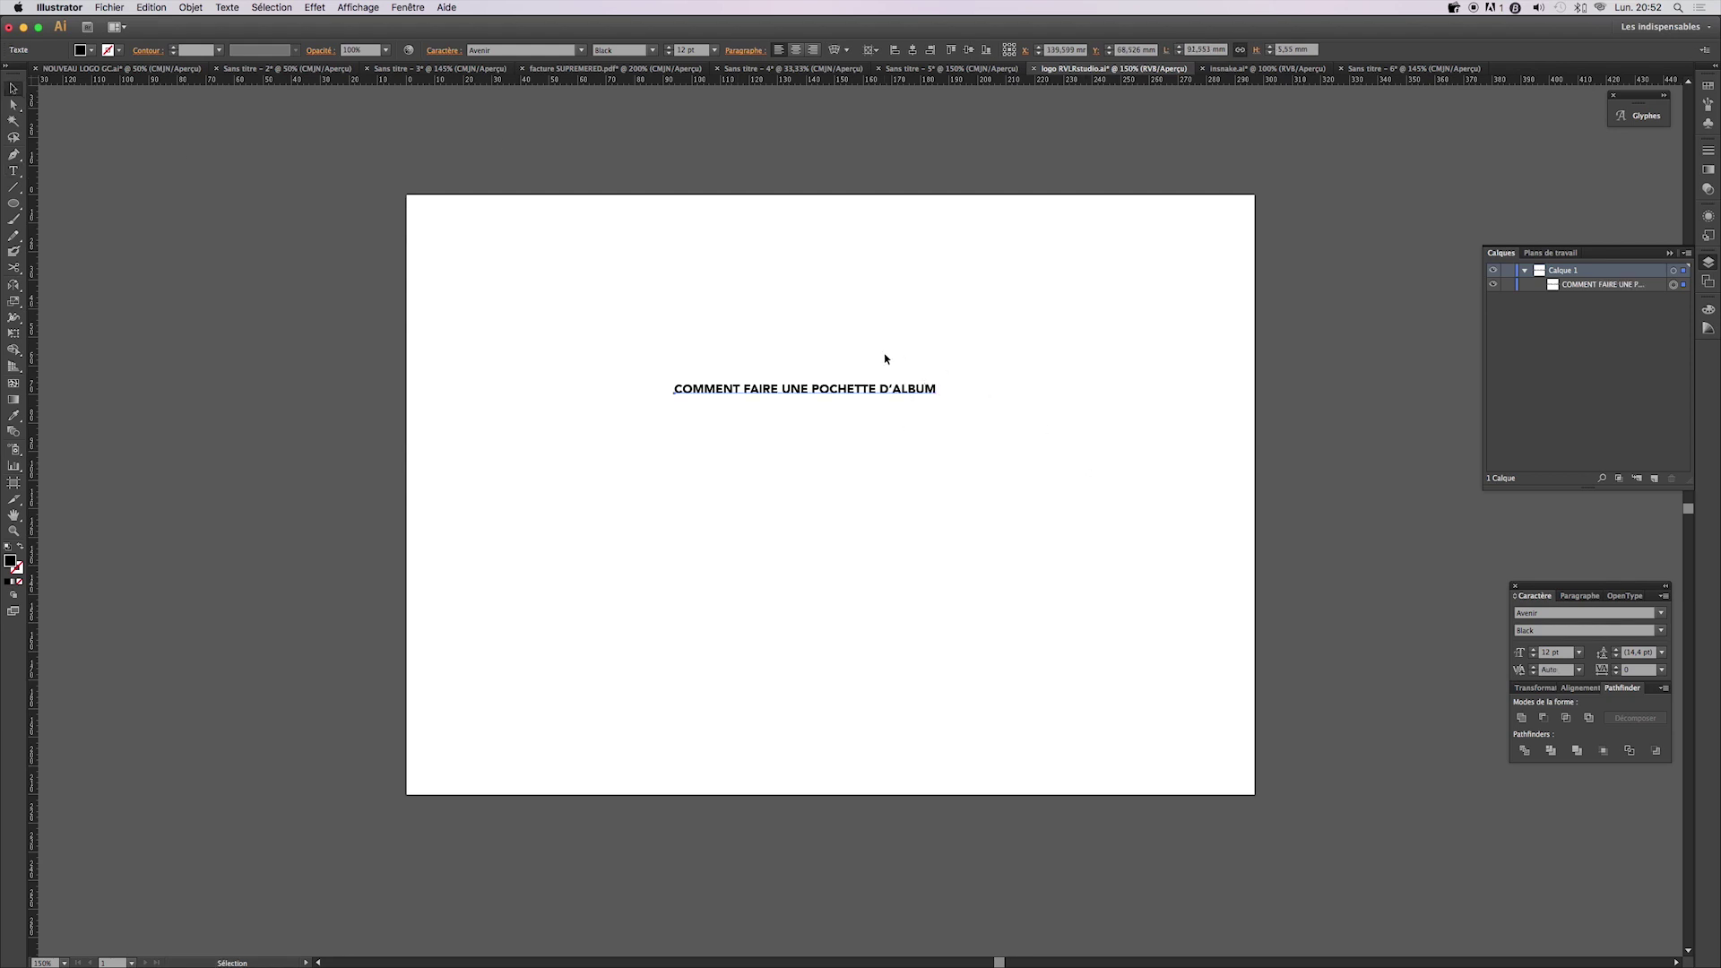
- Enlarge and reposition the title, and set it in Avenir Black
left_click(903, 392)
left_click_drag(929, 378, 1145, 250)
left_click_drag(862, 389, 1008, 353)
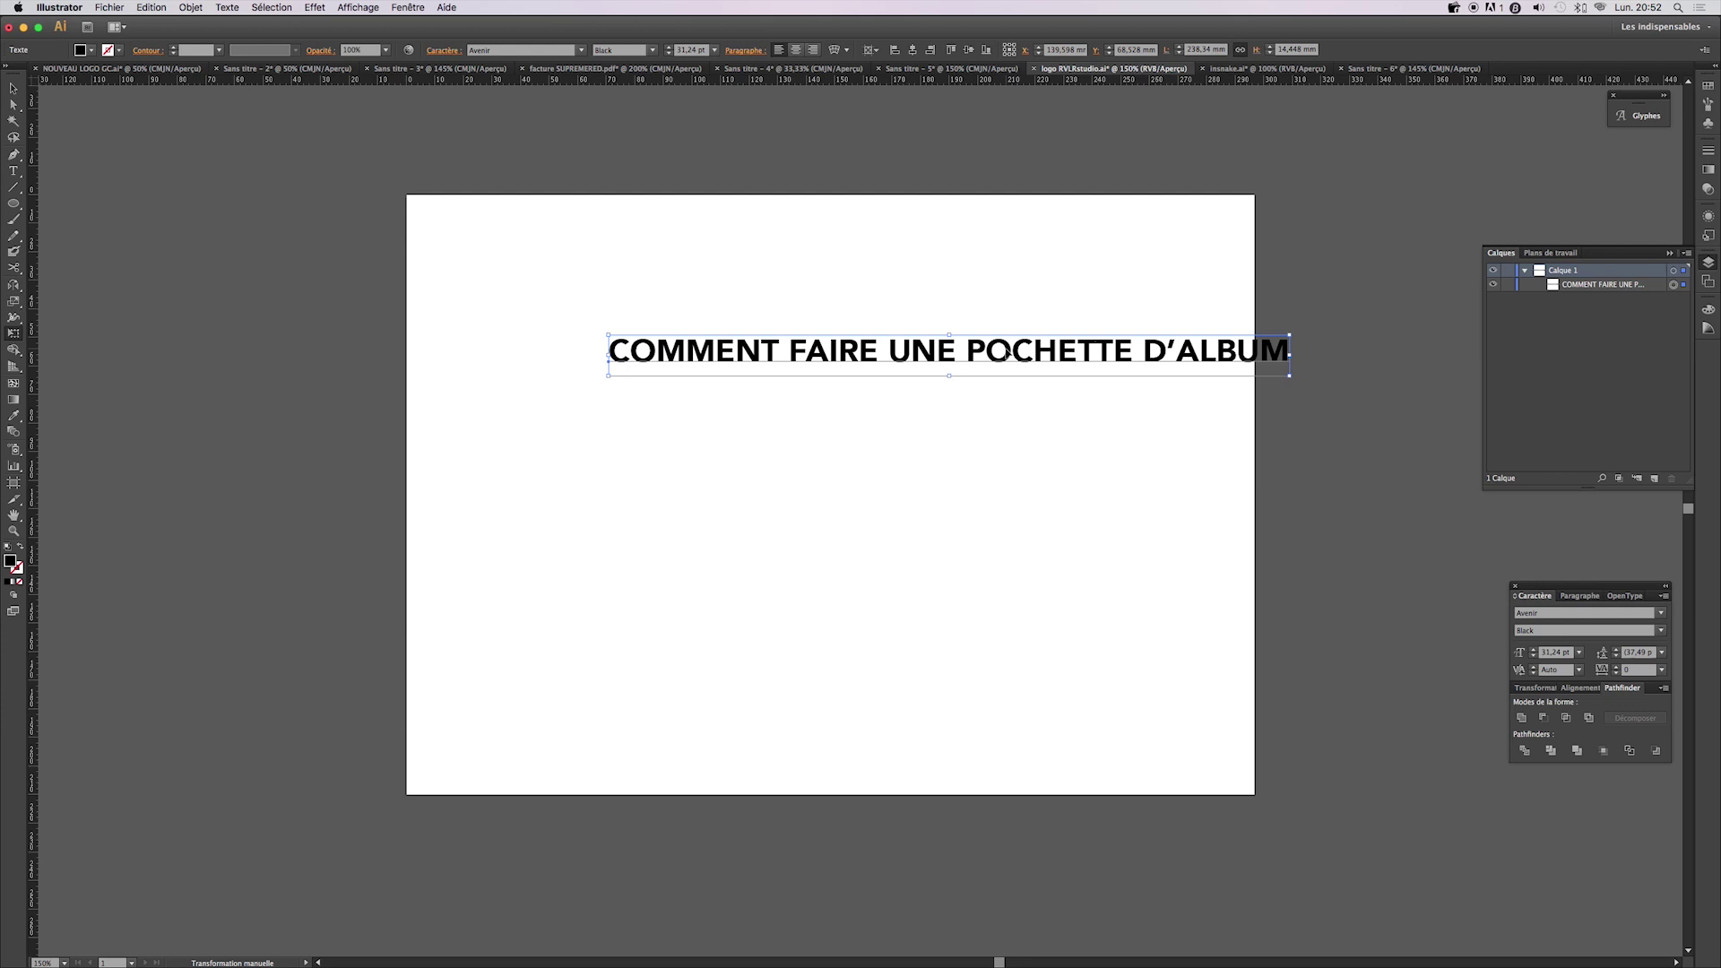
double_click(791, 346)
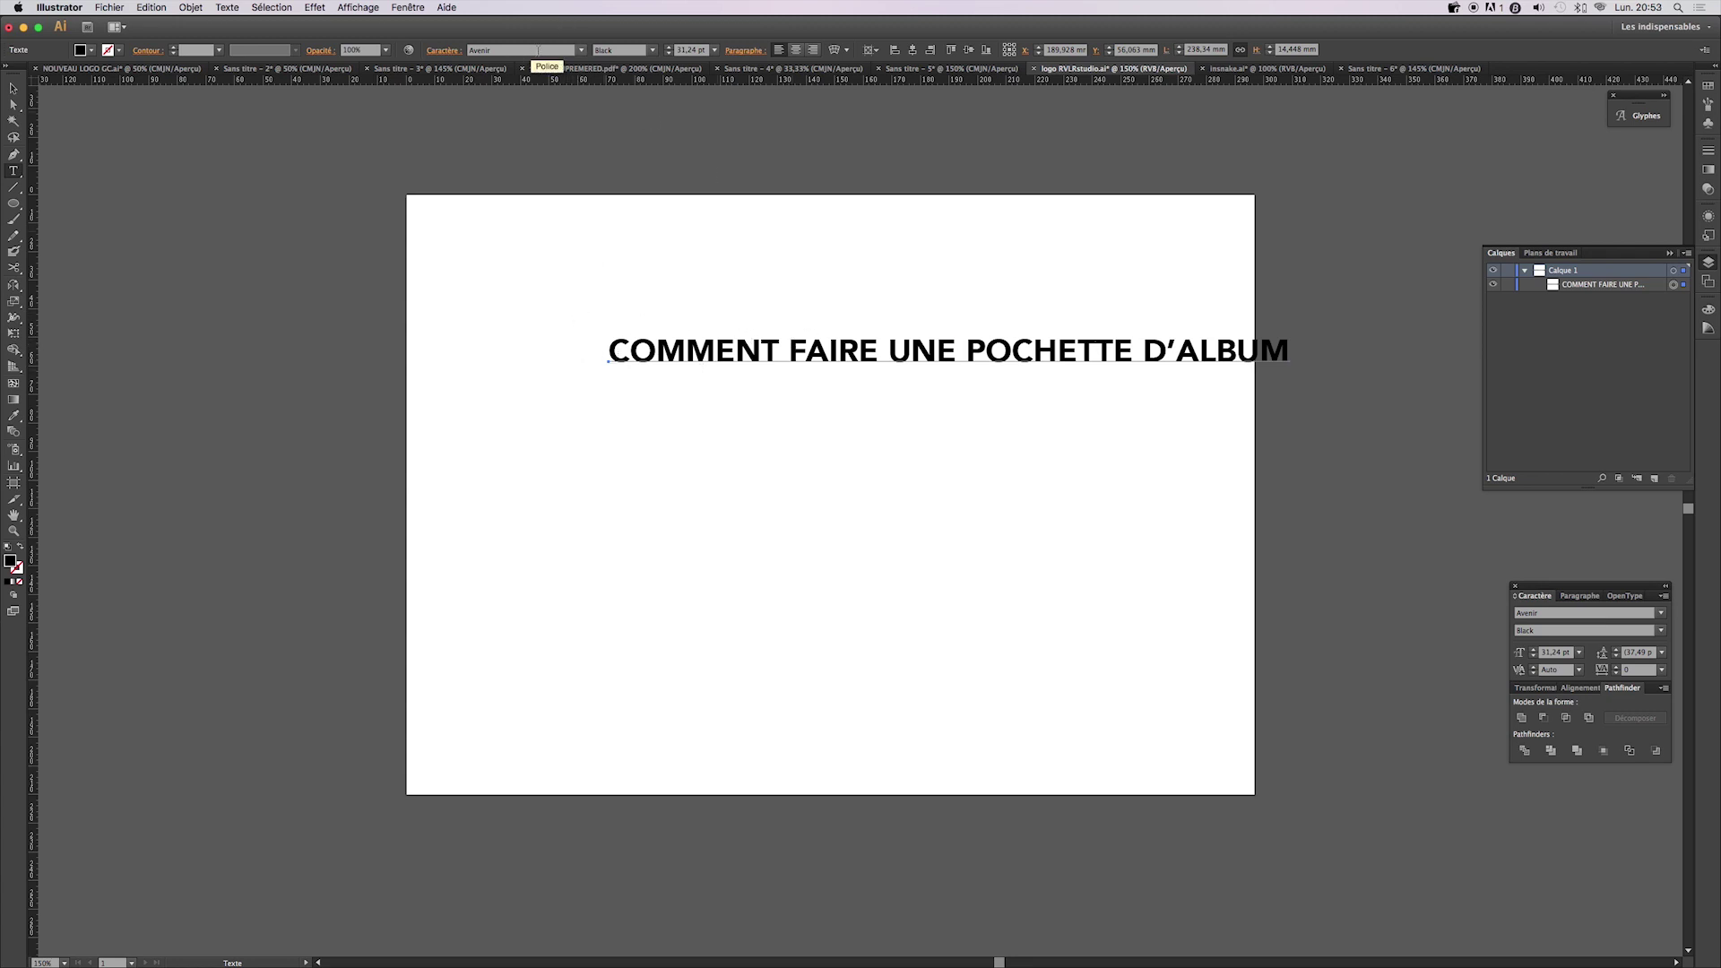
left_click(538, 50)
left_click(653, 50)
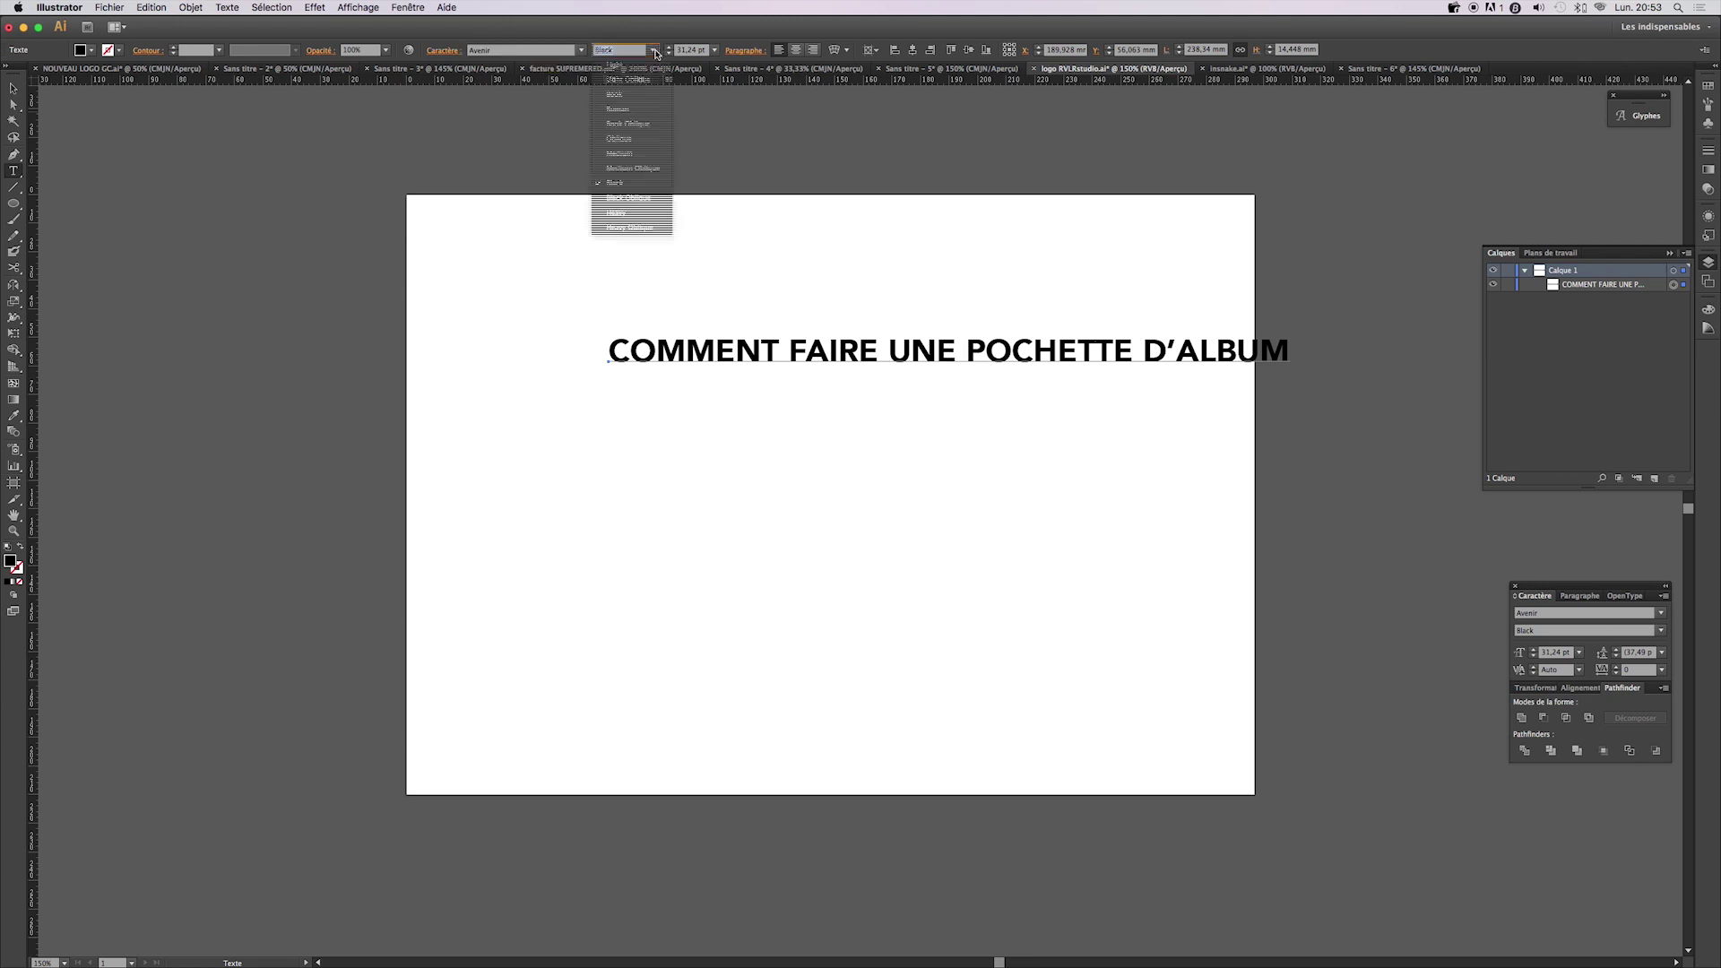
left_click(627, 182)
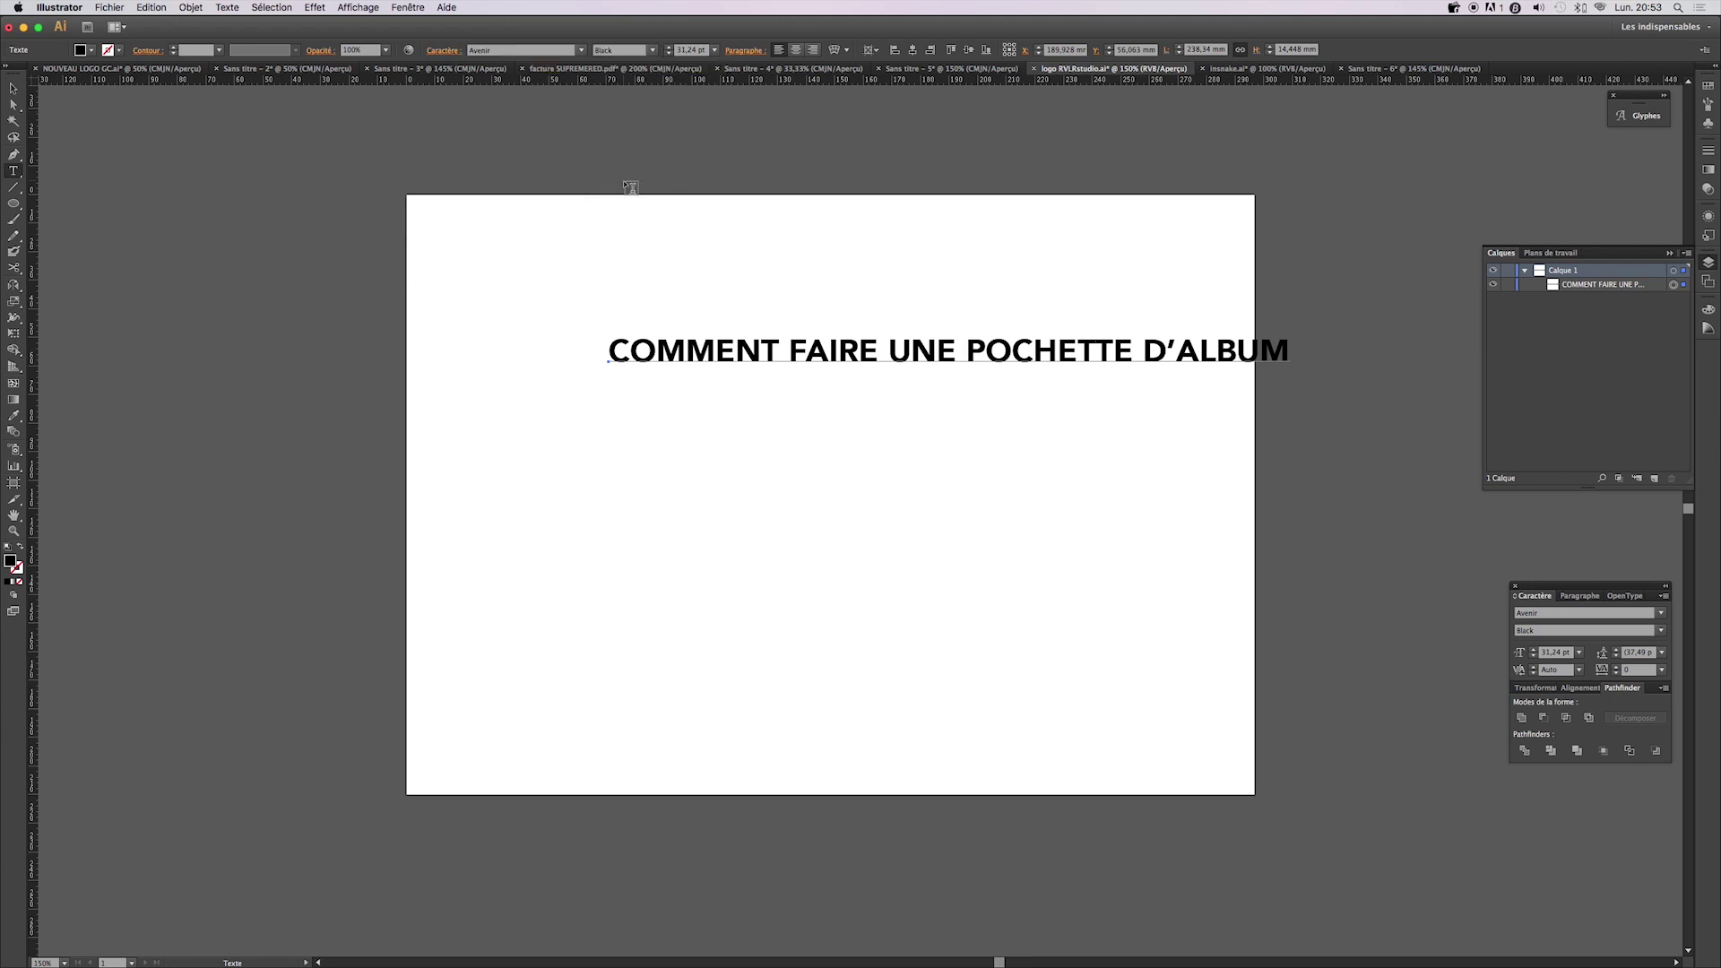
- Break the title into four stacked lines before FAIRE, POCHETTE and D'ALBUM
left_click(792, 342)
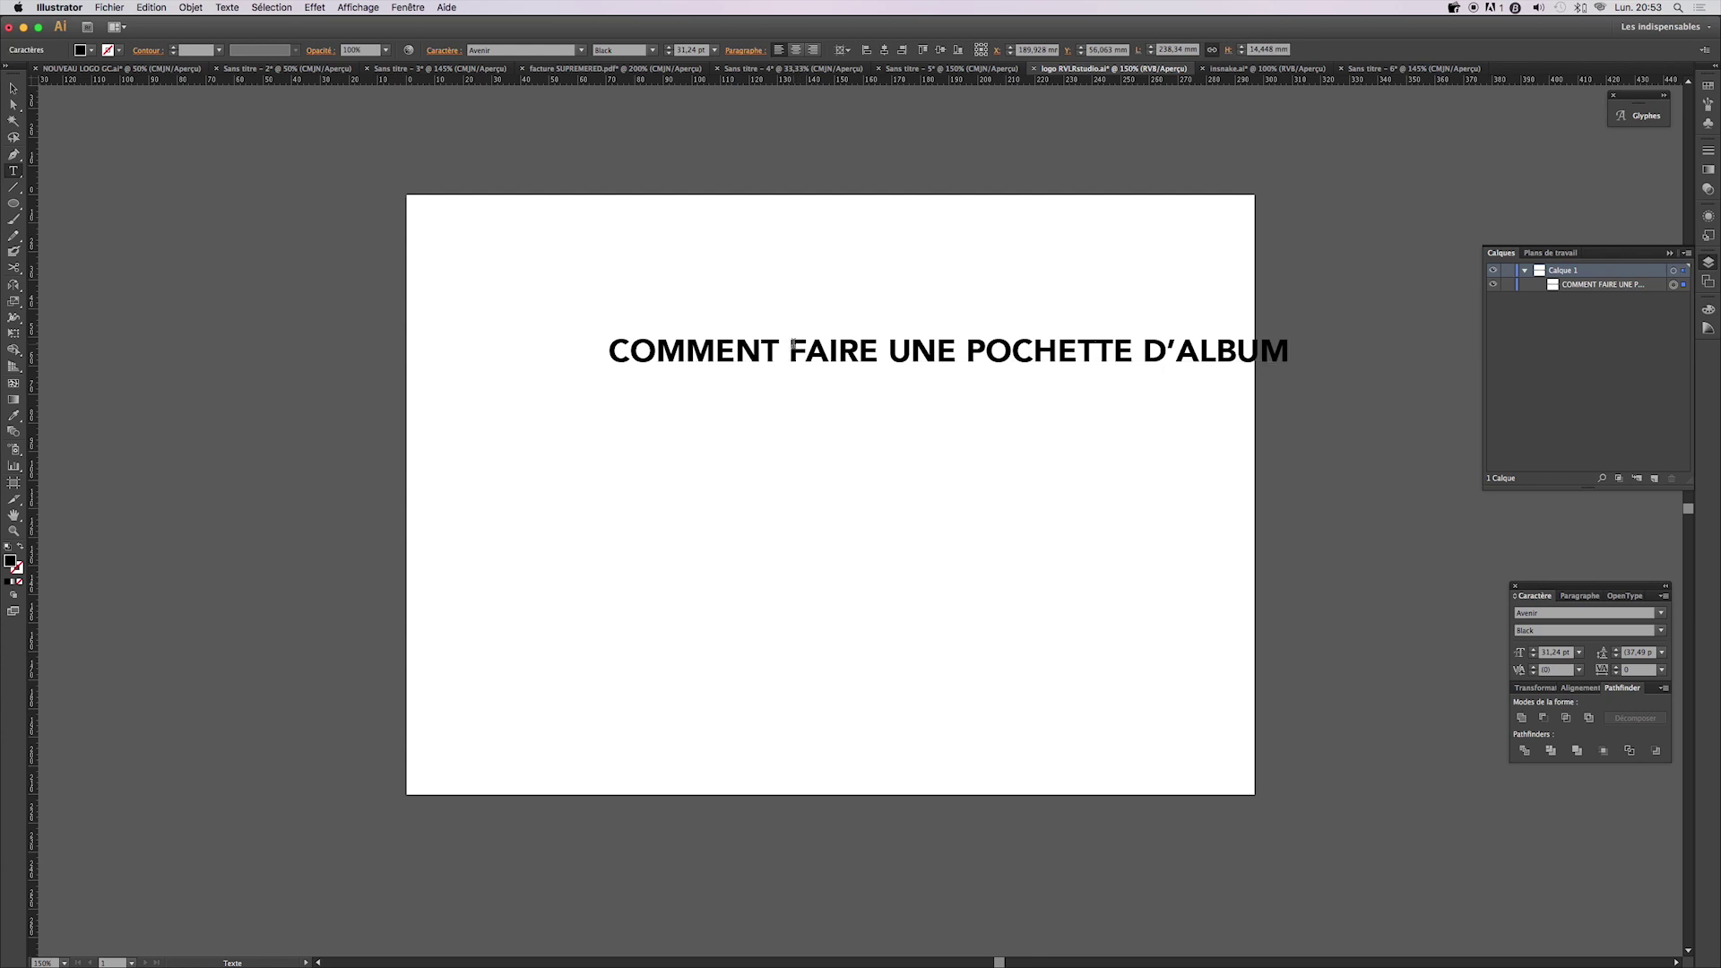
key("BackSpace")
key("Return")
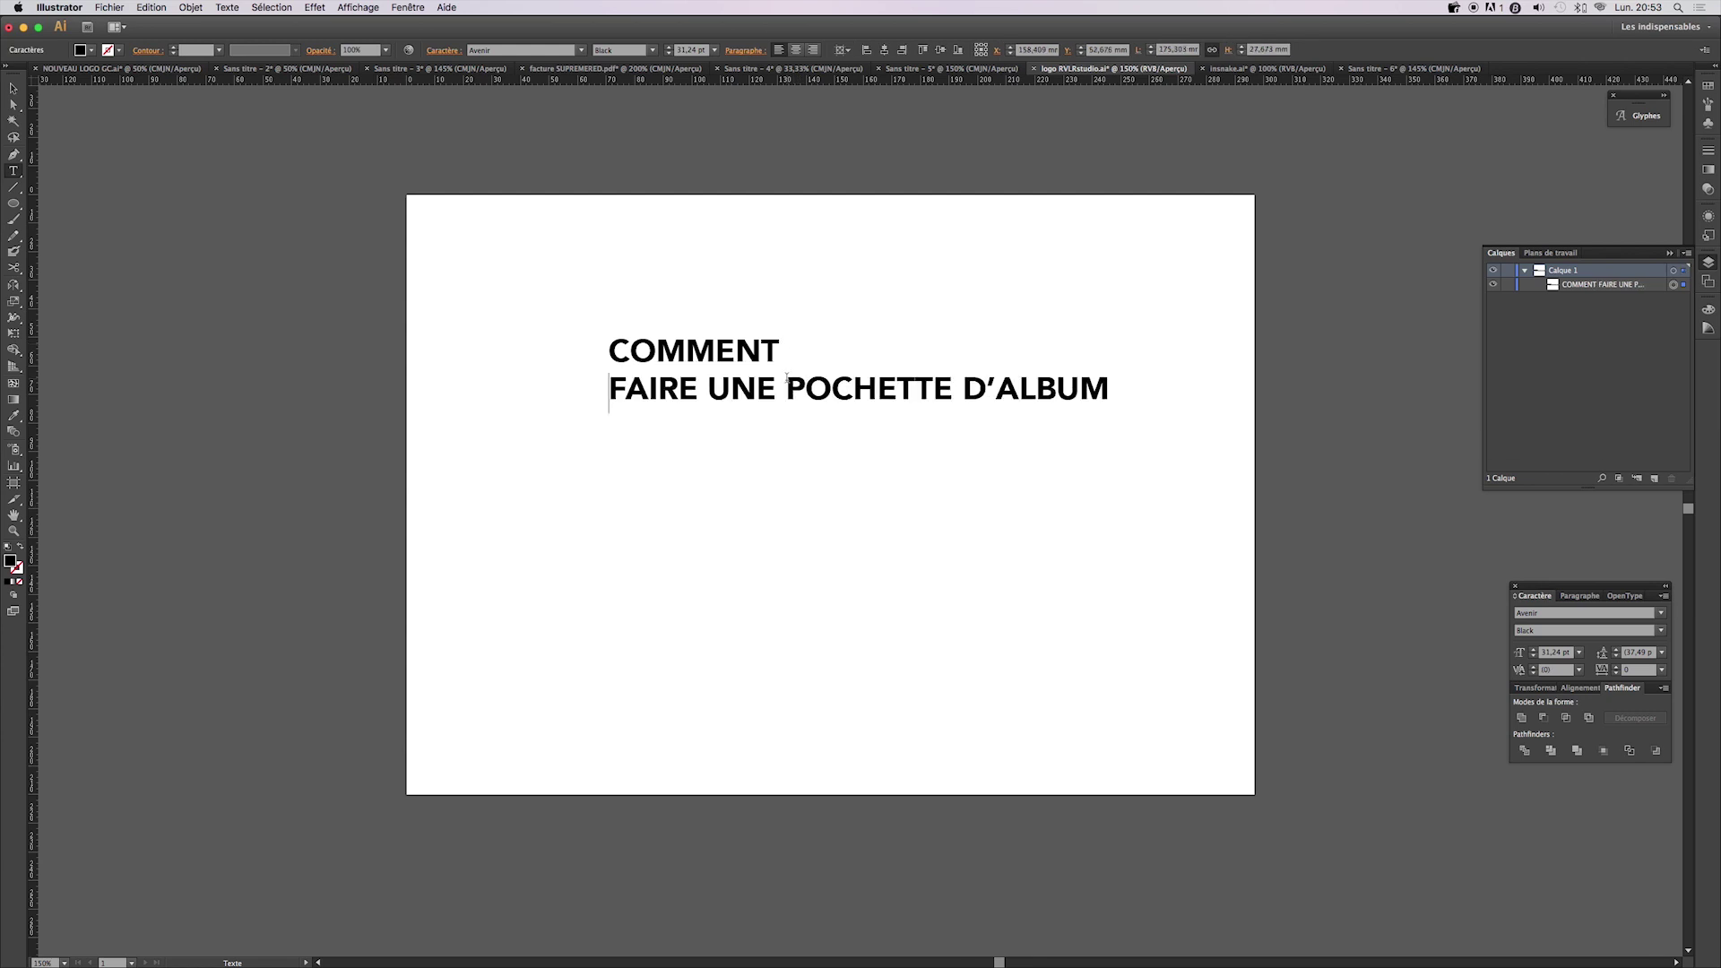
left_click(787, 384)
key("BackSpace")
key("Return")
left_click(786, 424)
key("BackSpace")
key("Return")
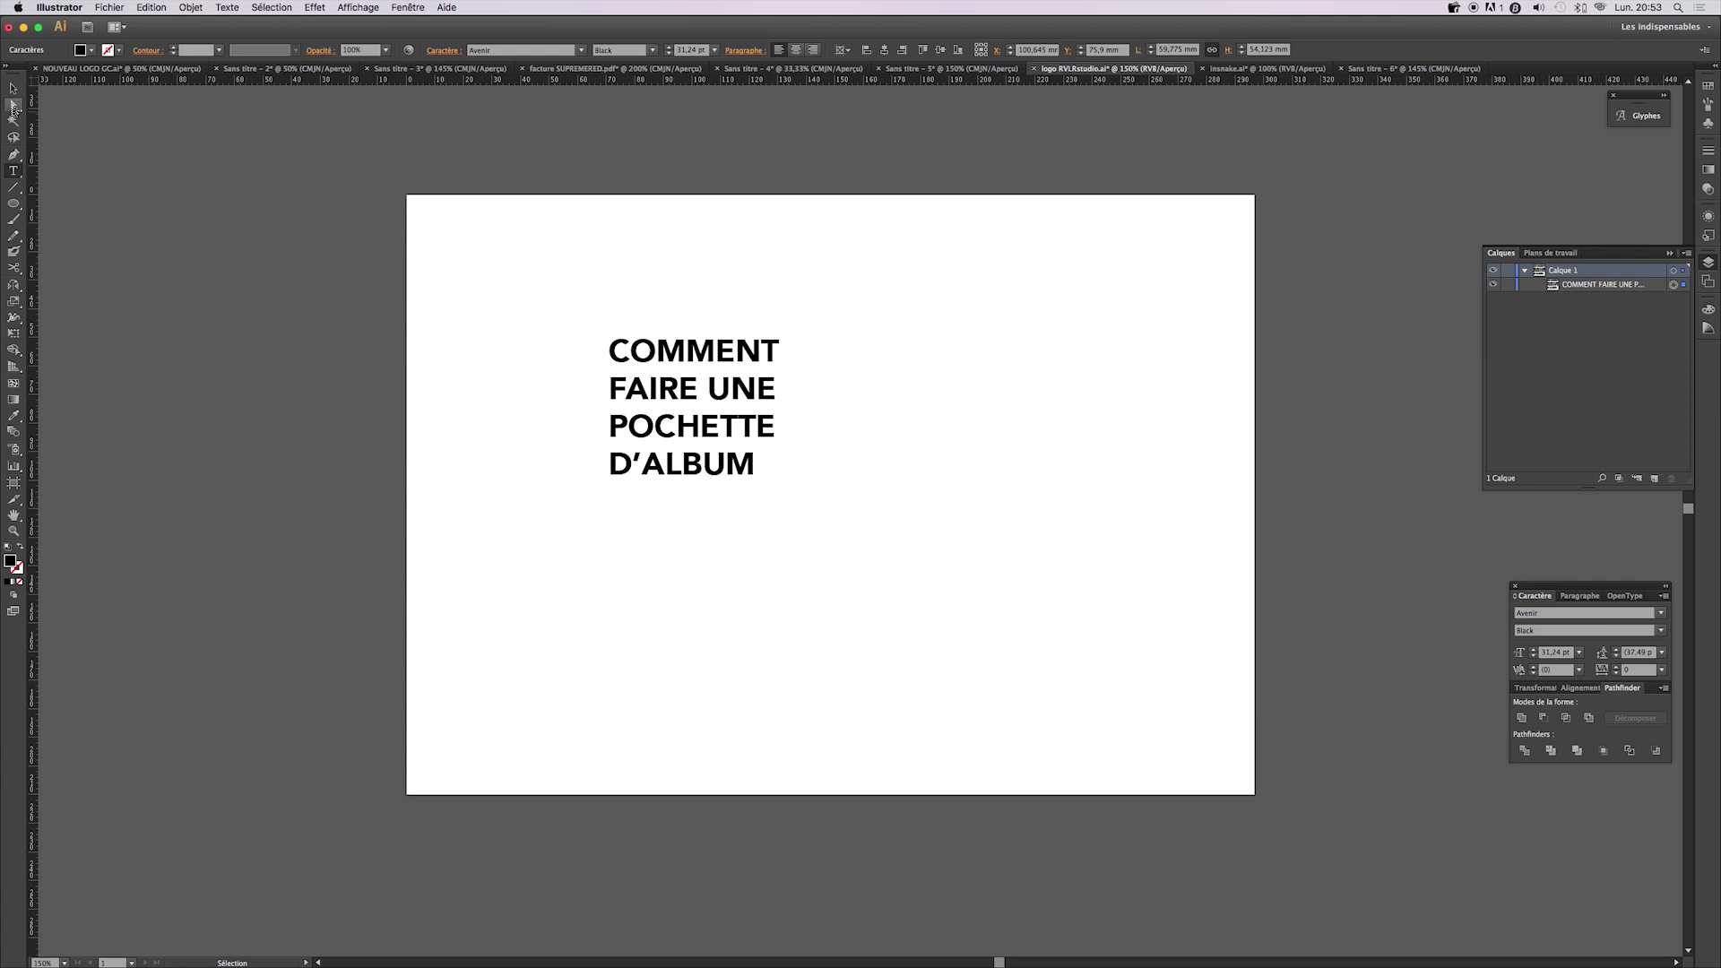
left_click(13, 90)
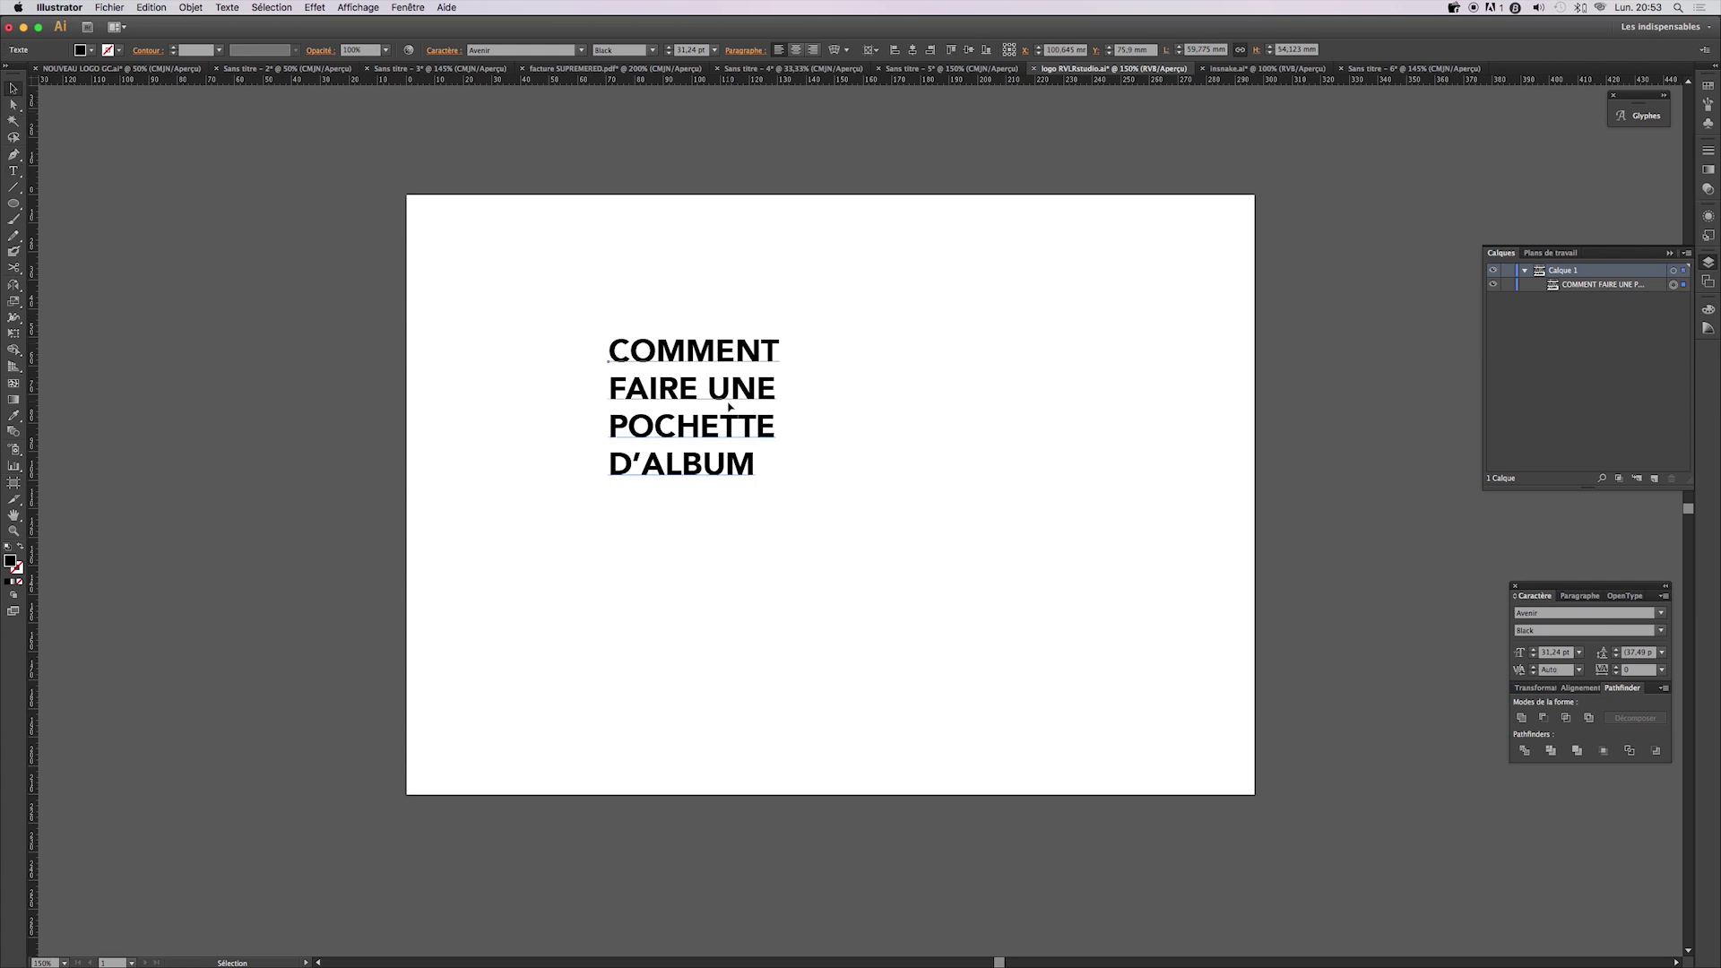
left_click(686, 392)
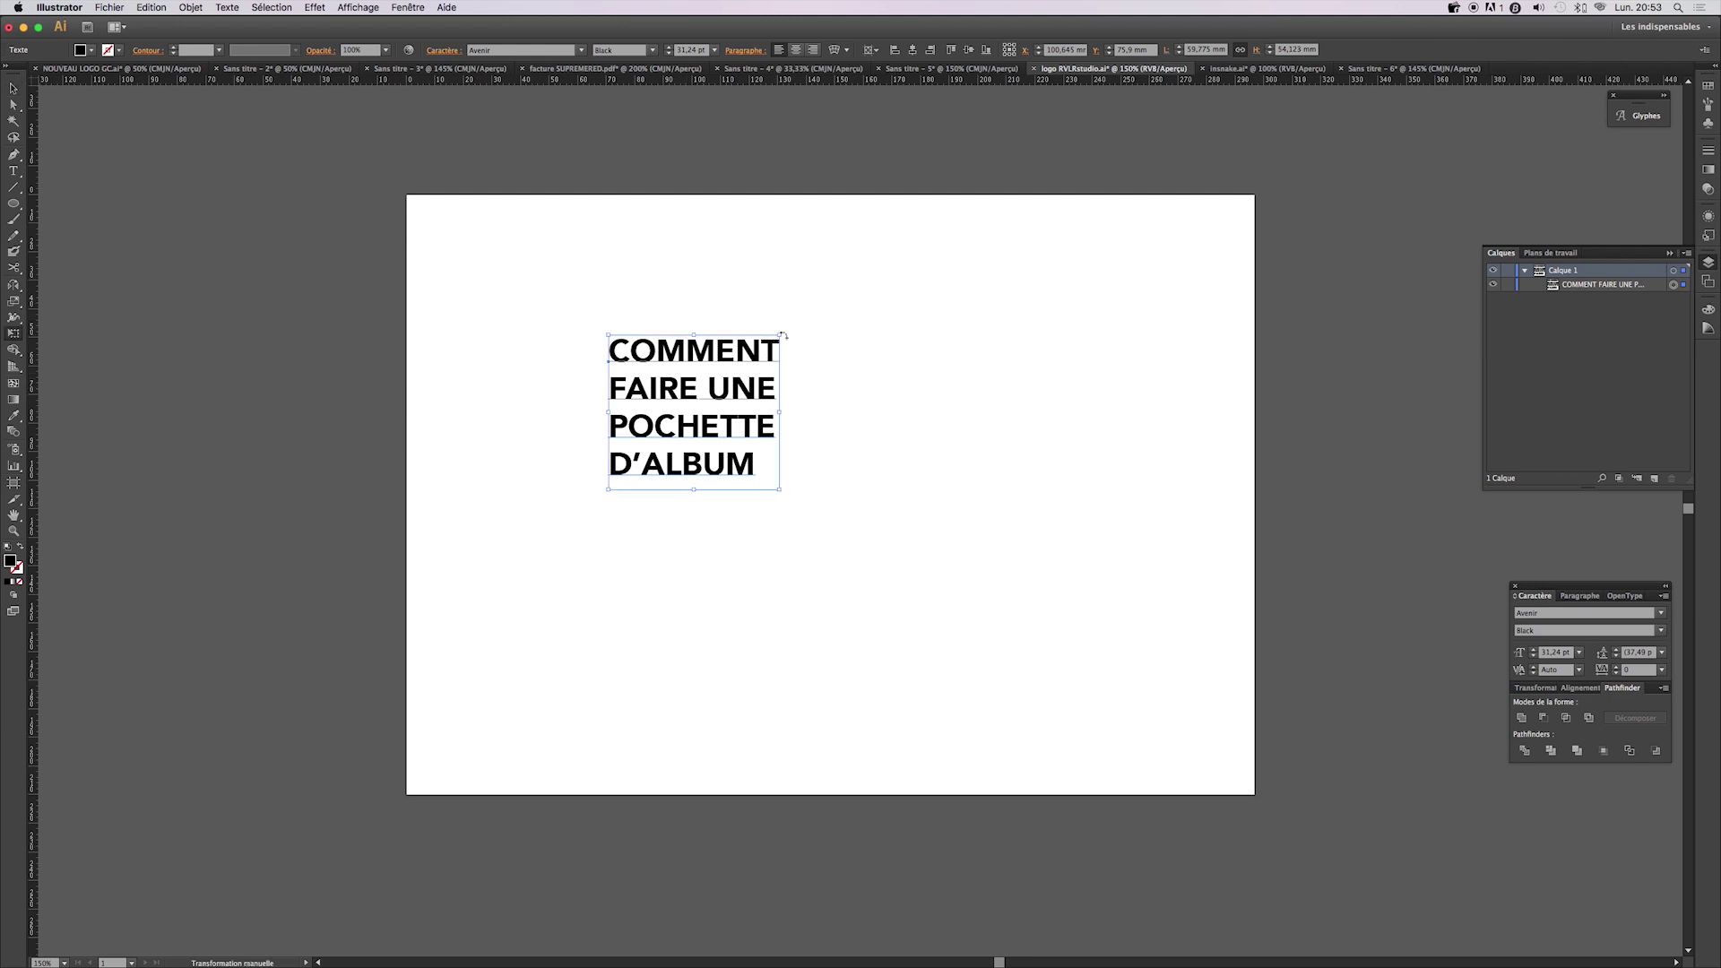
- Enlarge the title to about 70 pt, reposition it, and convert it to outlines
left_click_drag(780, 334, 891, 239)
left_click_drag(777, 293, 836, 352)
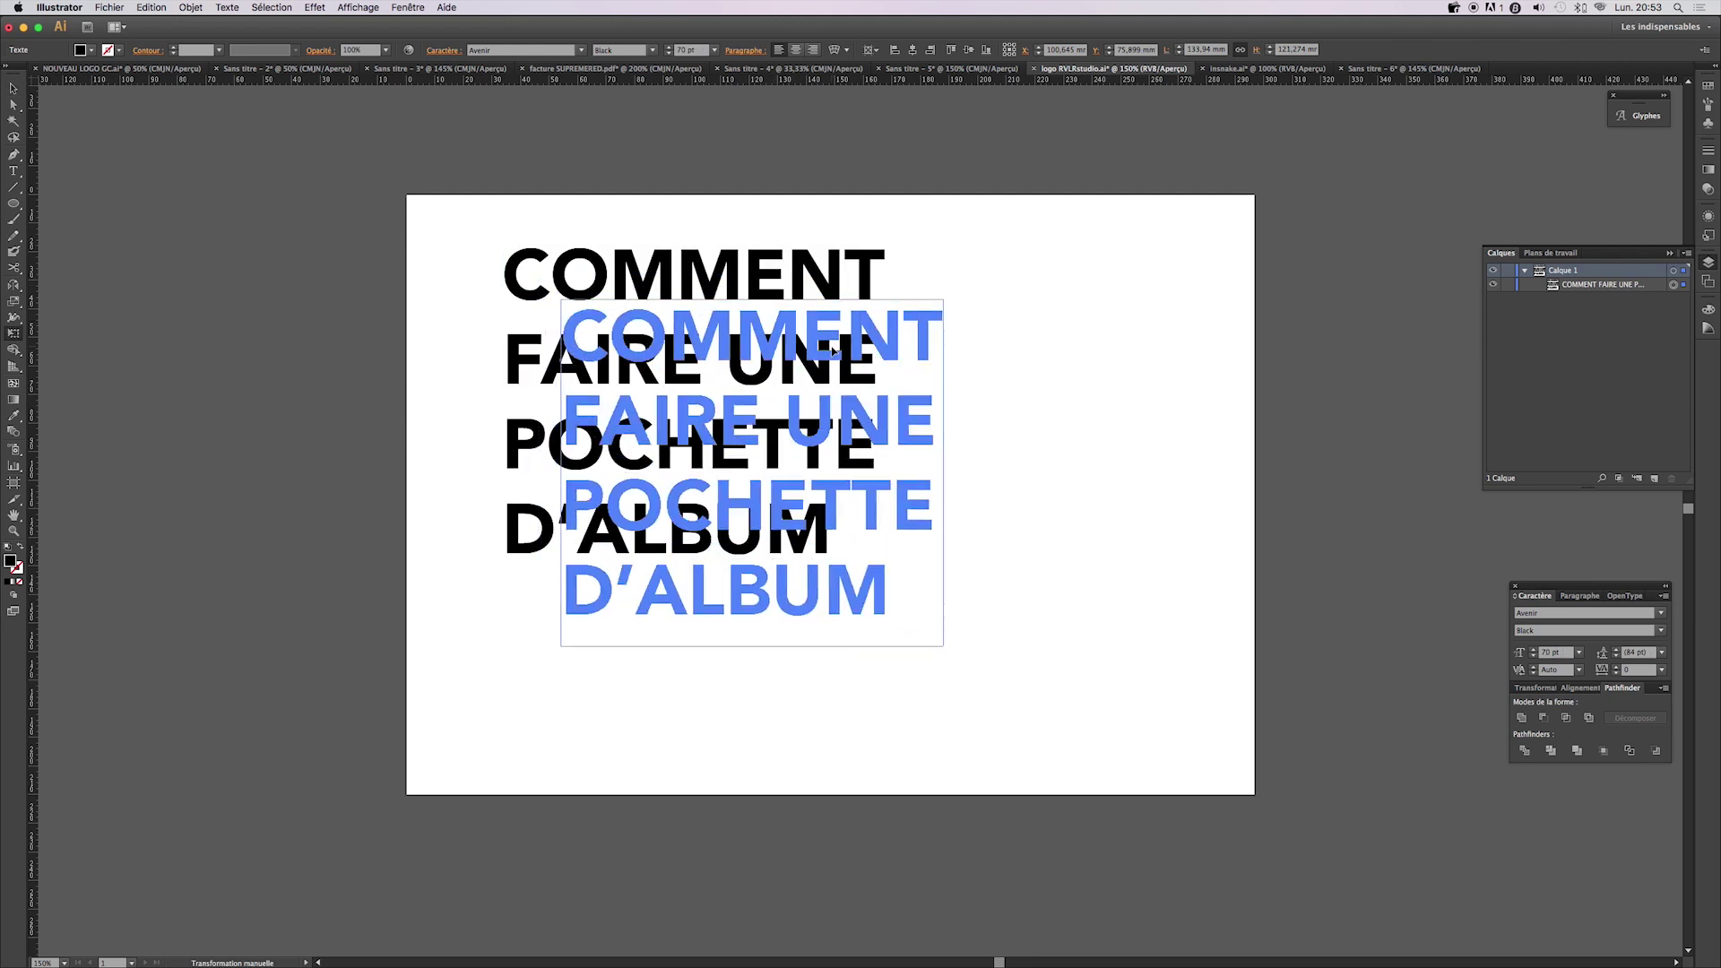
right_click(740, 351)
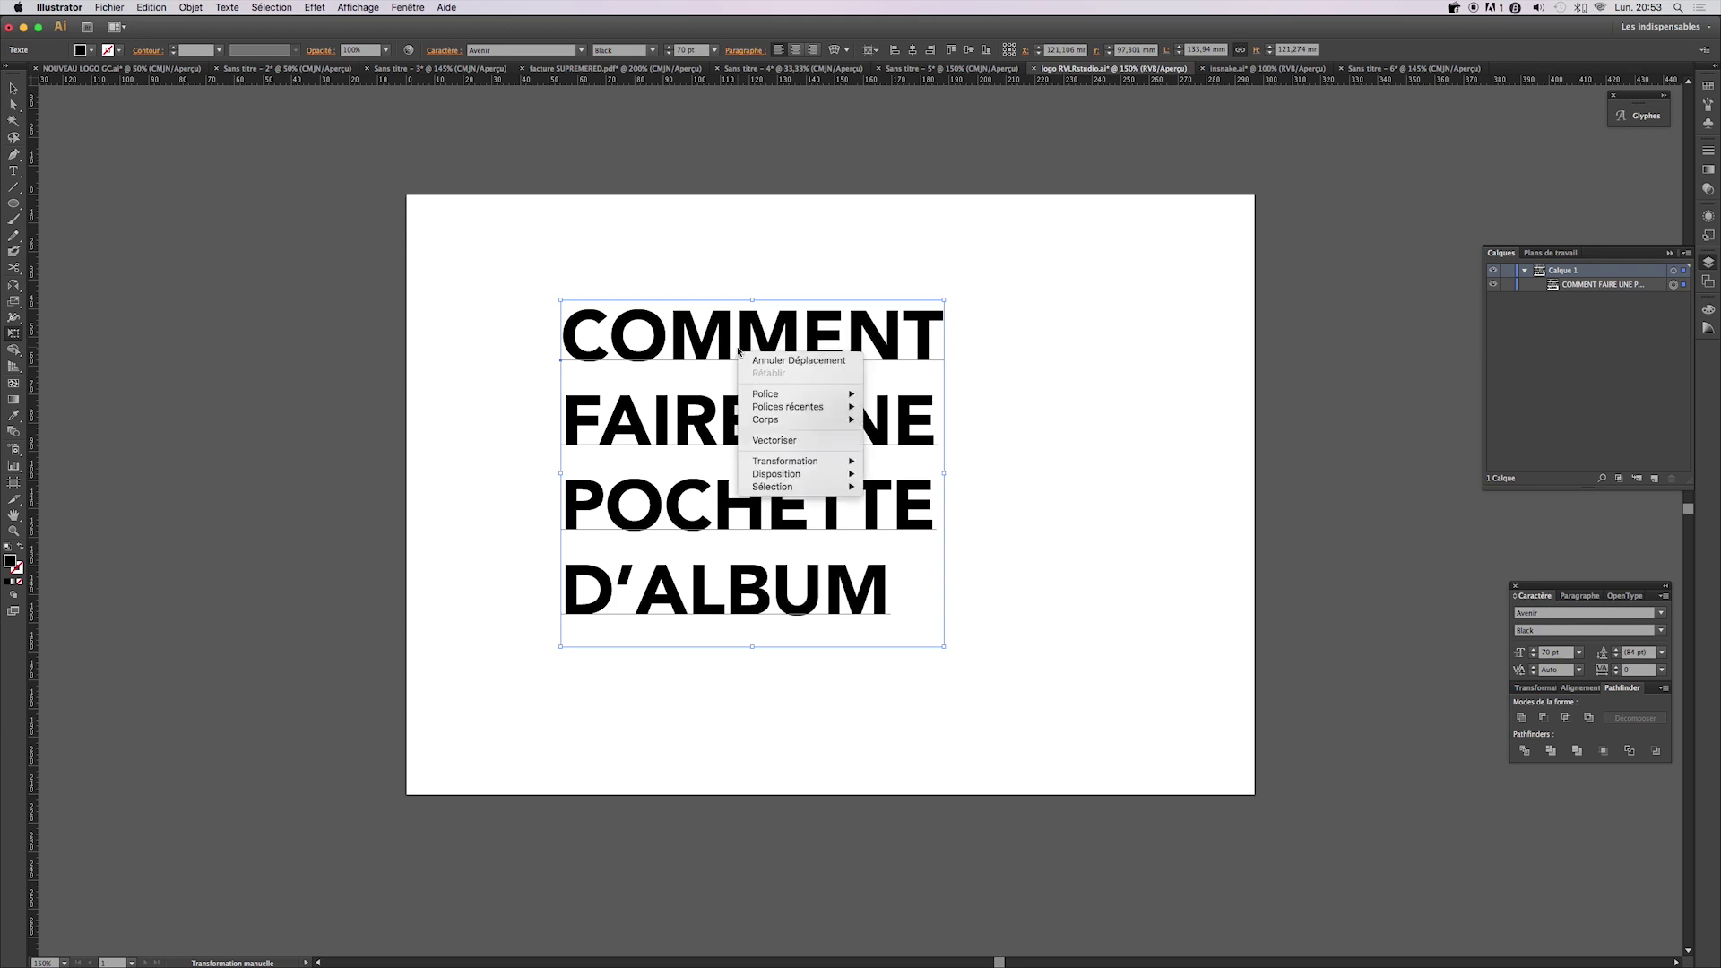
left_click(789, 443)
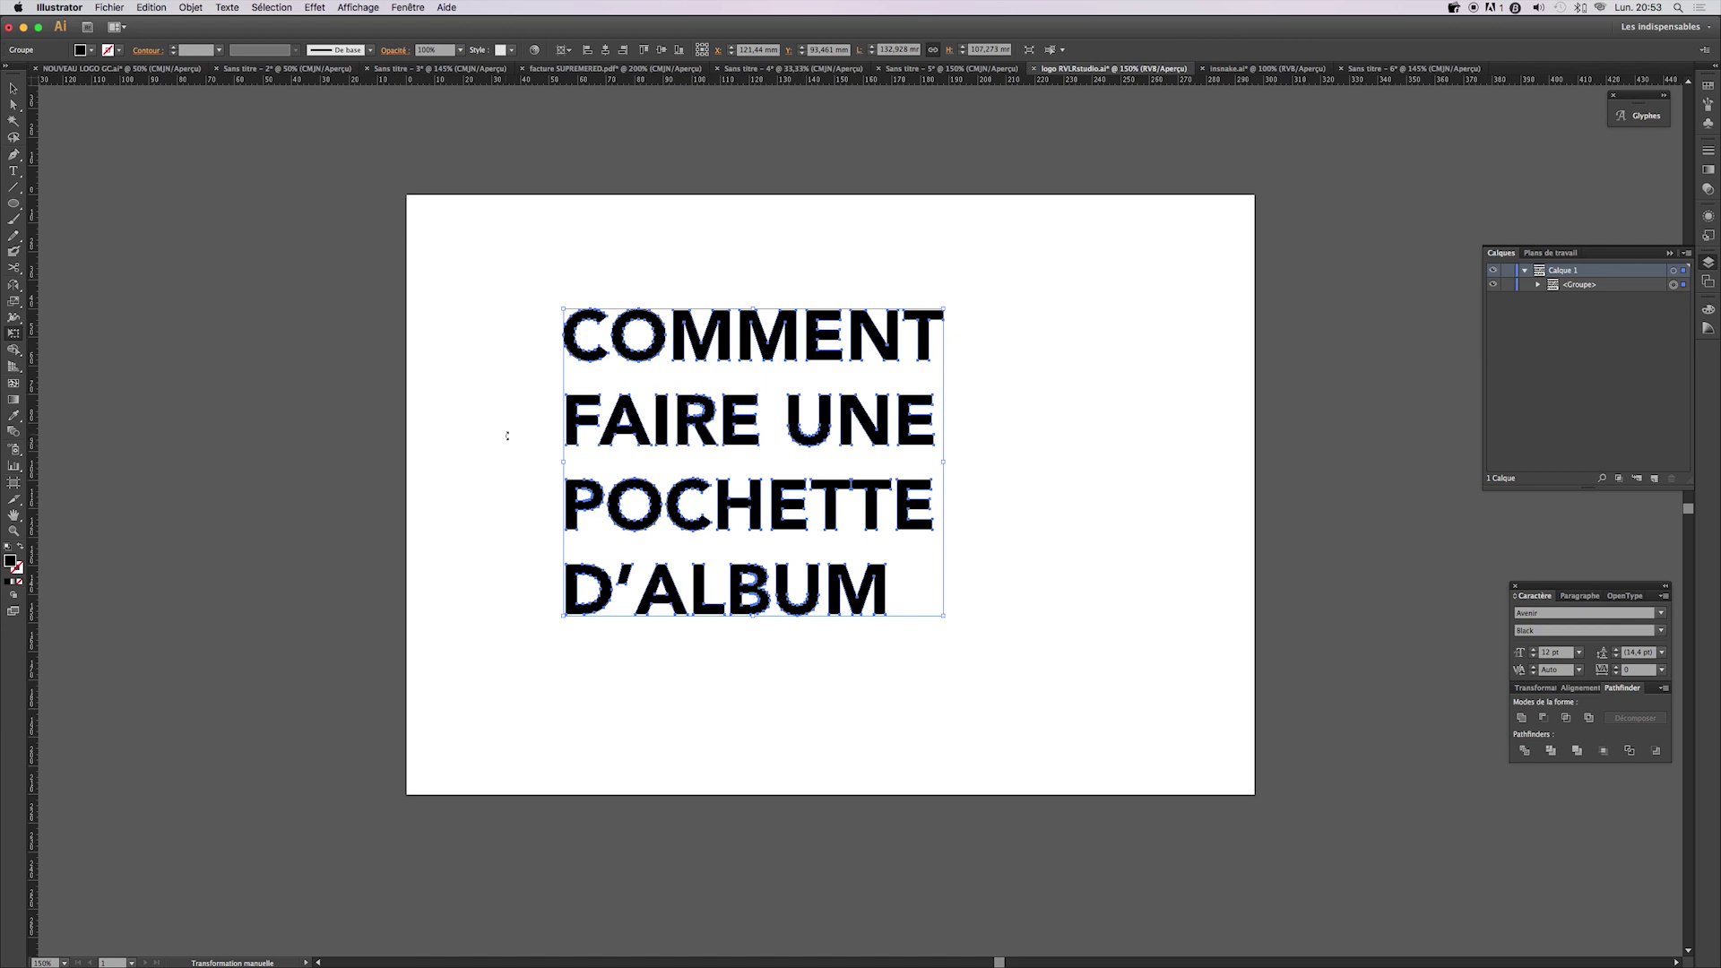
left_click(508, 438)
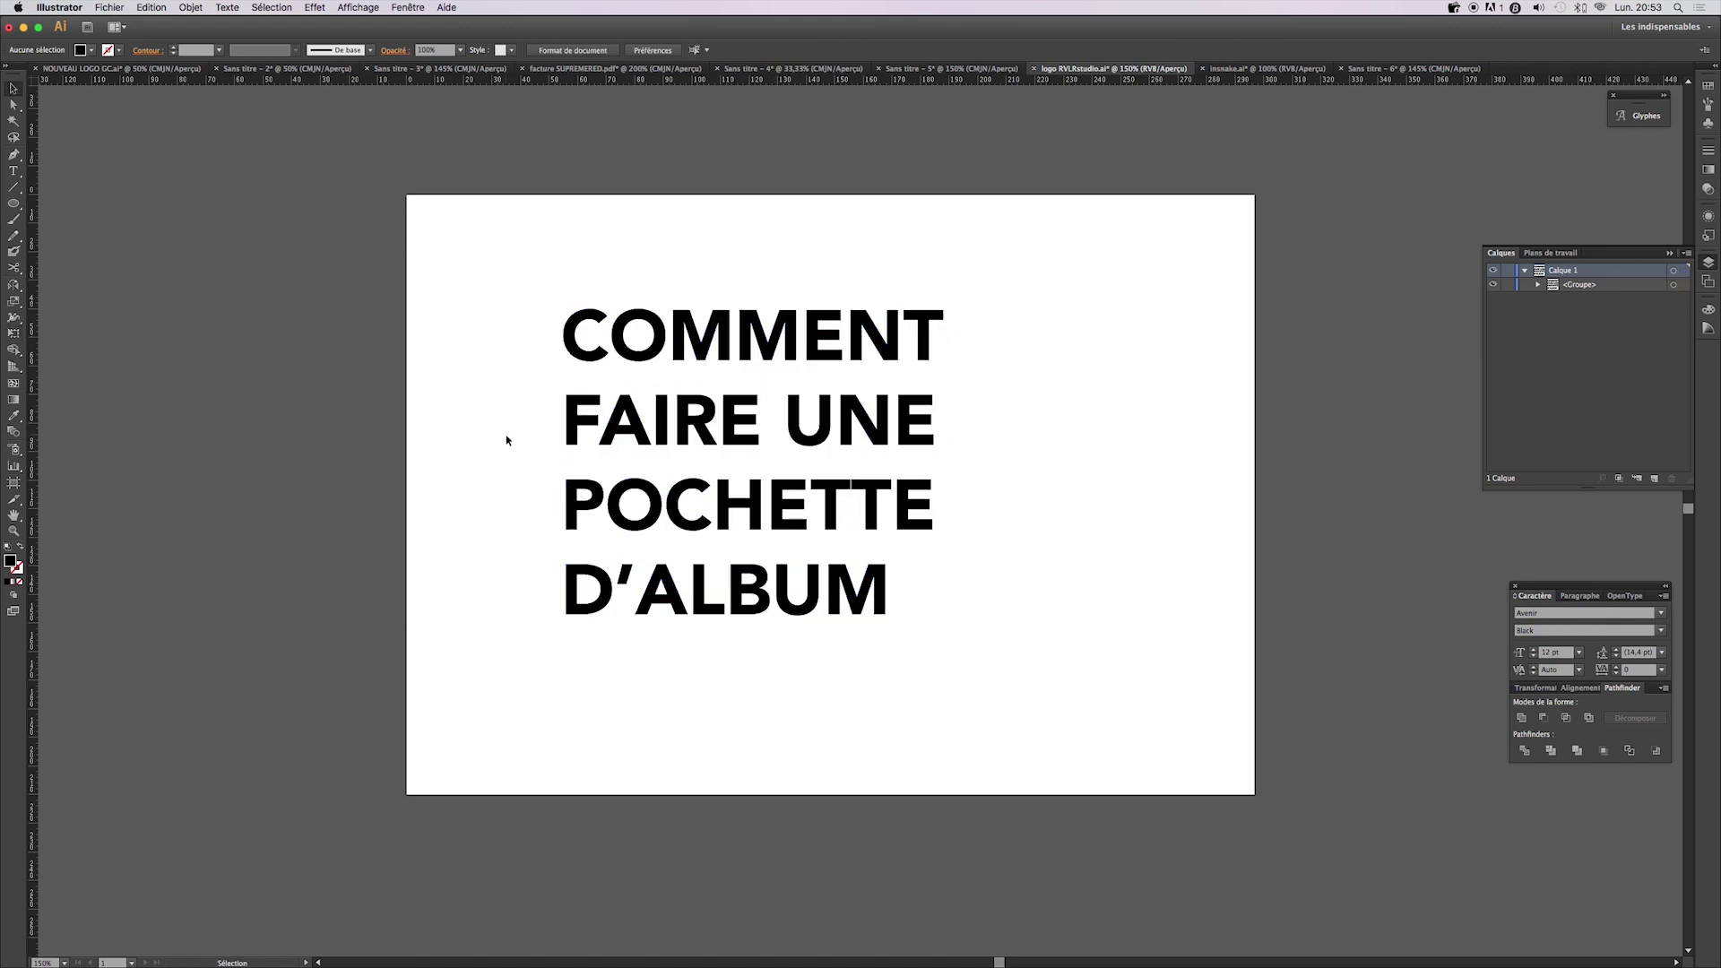
- Zoom in and place vertical guides at the title's left and right edges
key("ctrl+plus")
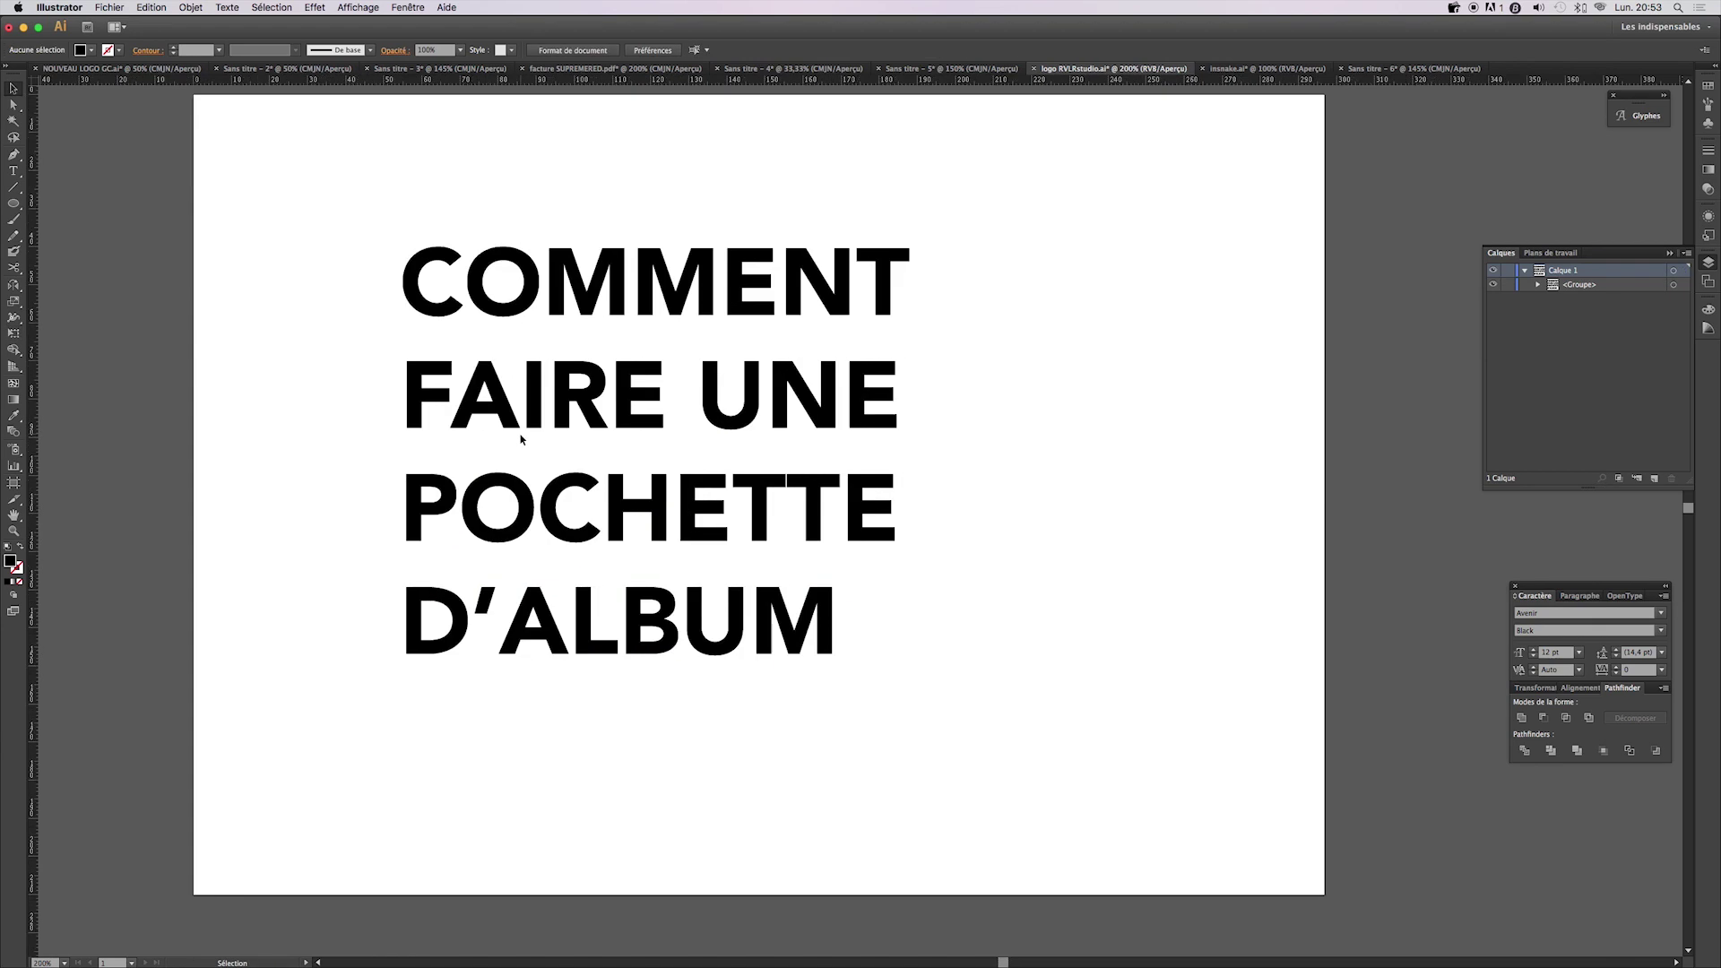
left_click_drag(32, 399, 126, 399)
left_click_drag(154, 398, 407, 401)
mouse_move(34, 405)
left_mouse_down()
mouse_move(795, 453)
mouse_move(911, 439)
mouse_move(896, 438)
left_mouse_up()
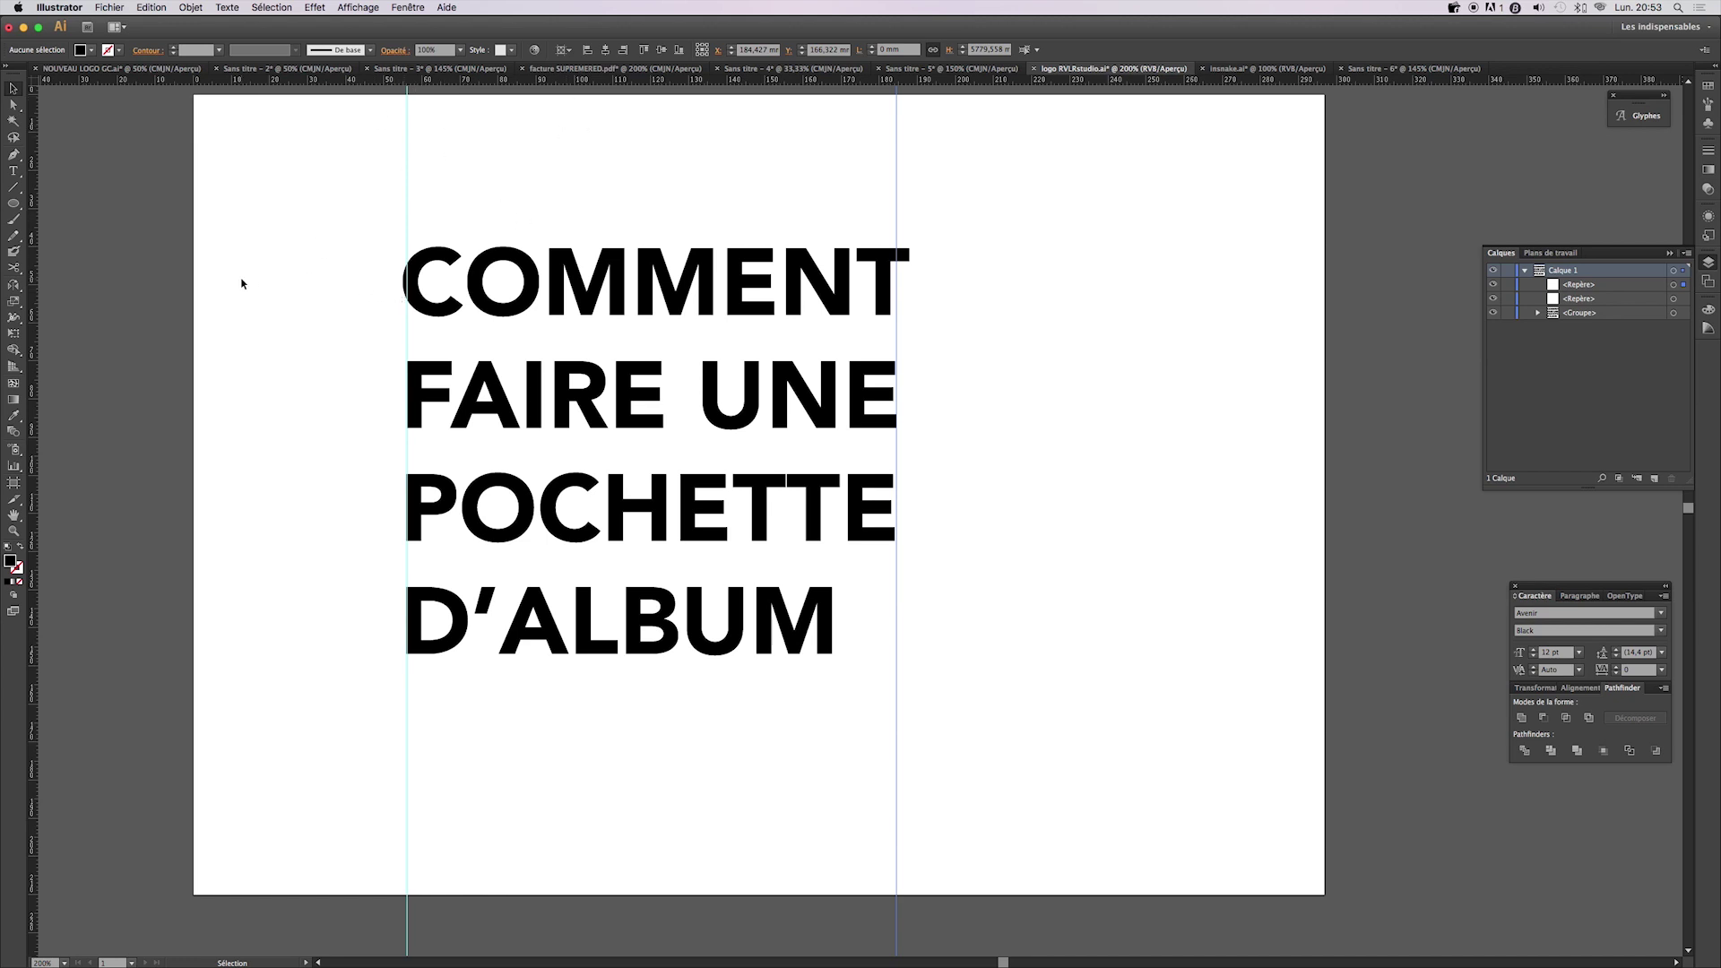
- Resize the COMMENT line so it fits exactly between the two guides
key("a")
left_click_drag(338, 220, 1045, 339)
left_click(288, 223)
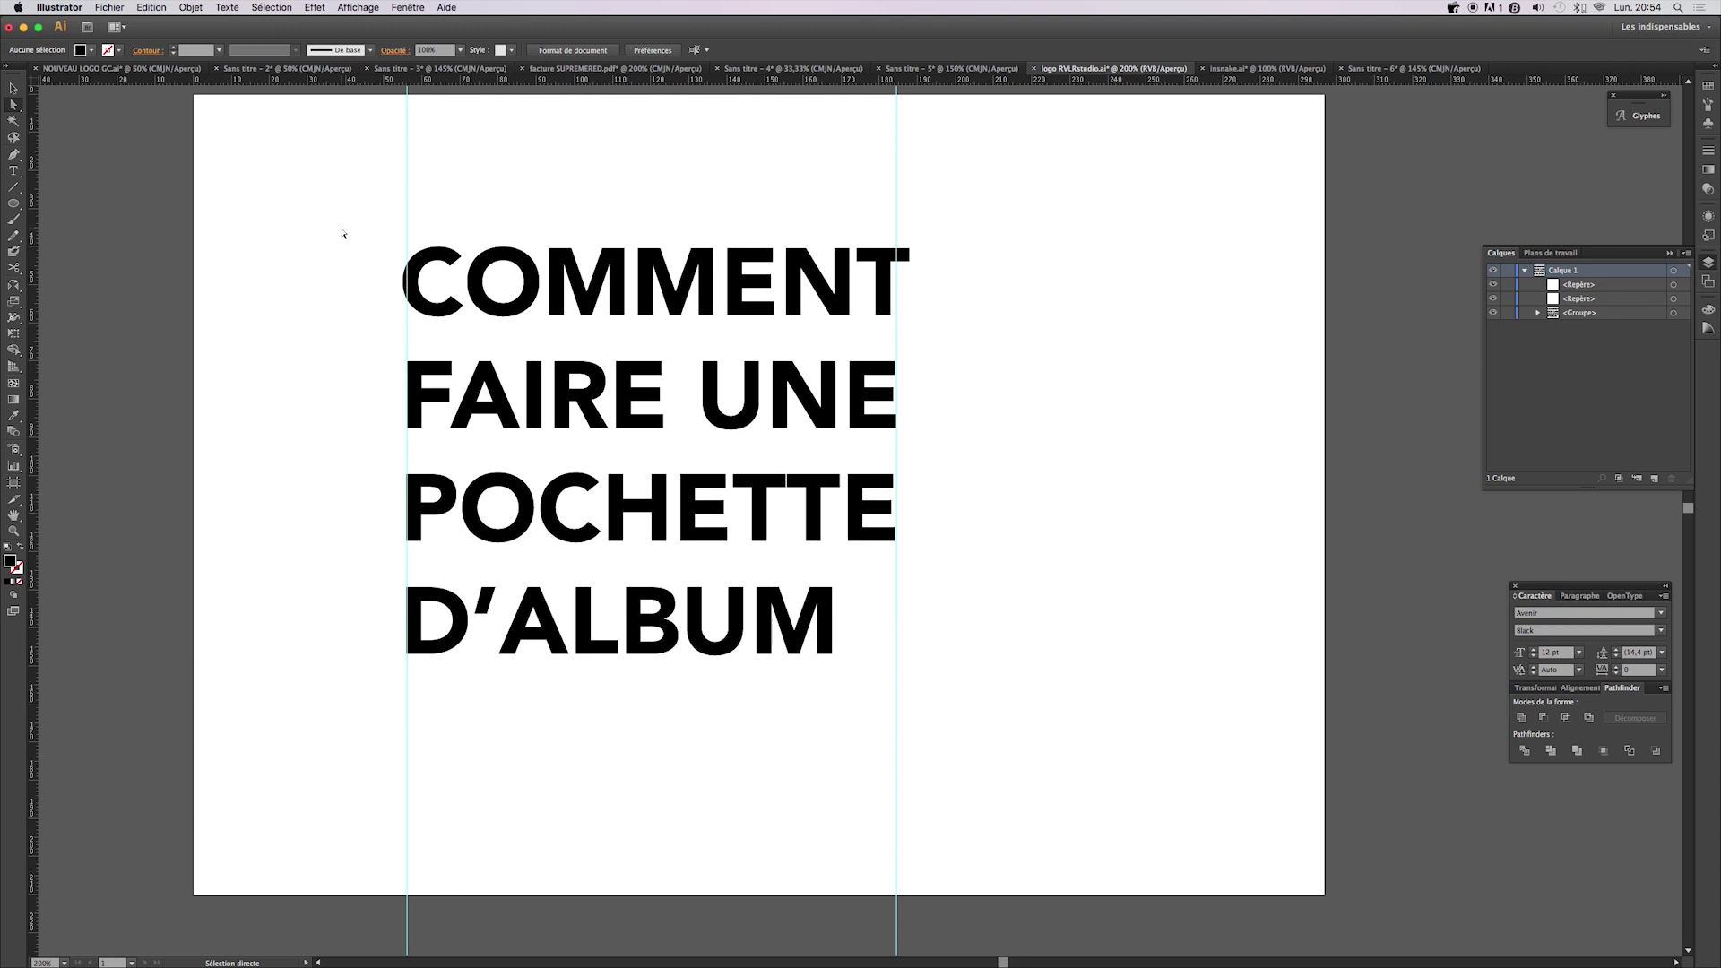
left_click_drag(340, 219, 949, 342)
key("v")
left_click_drag(913, 246, 896, 248)
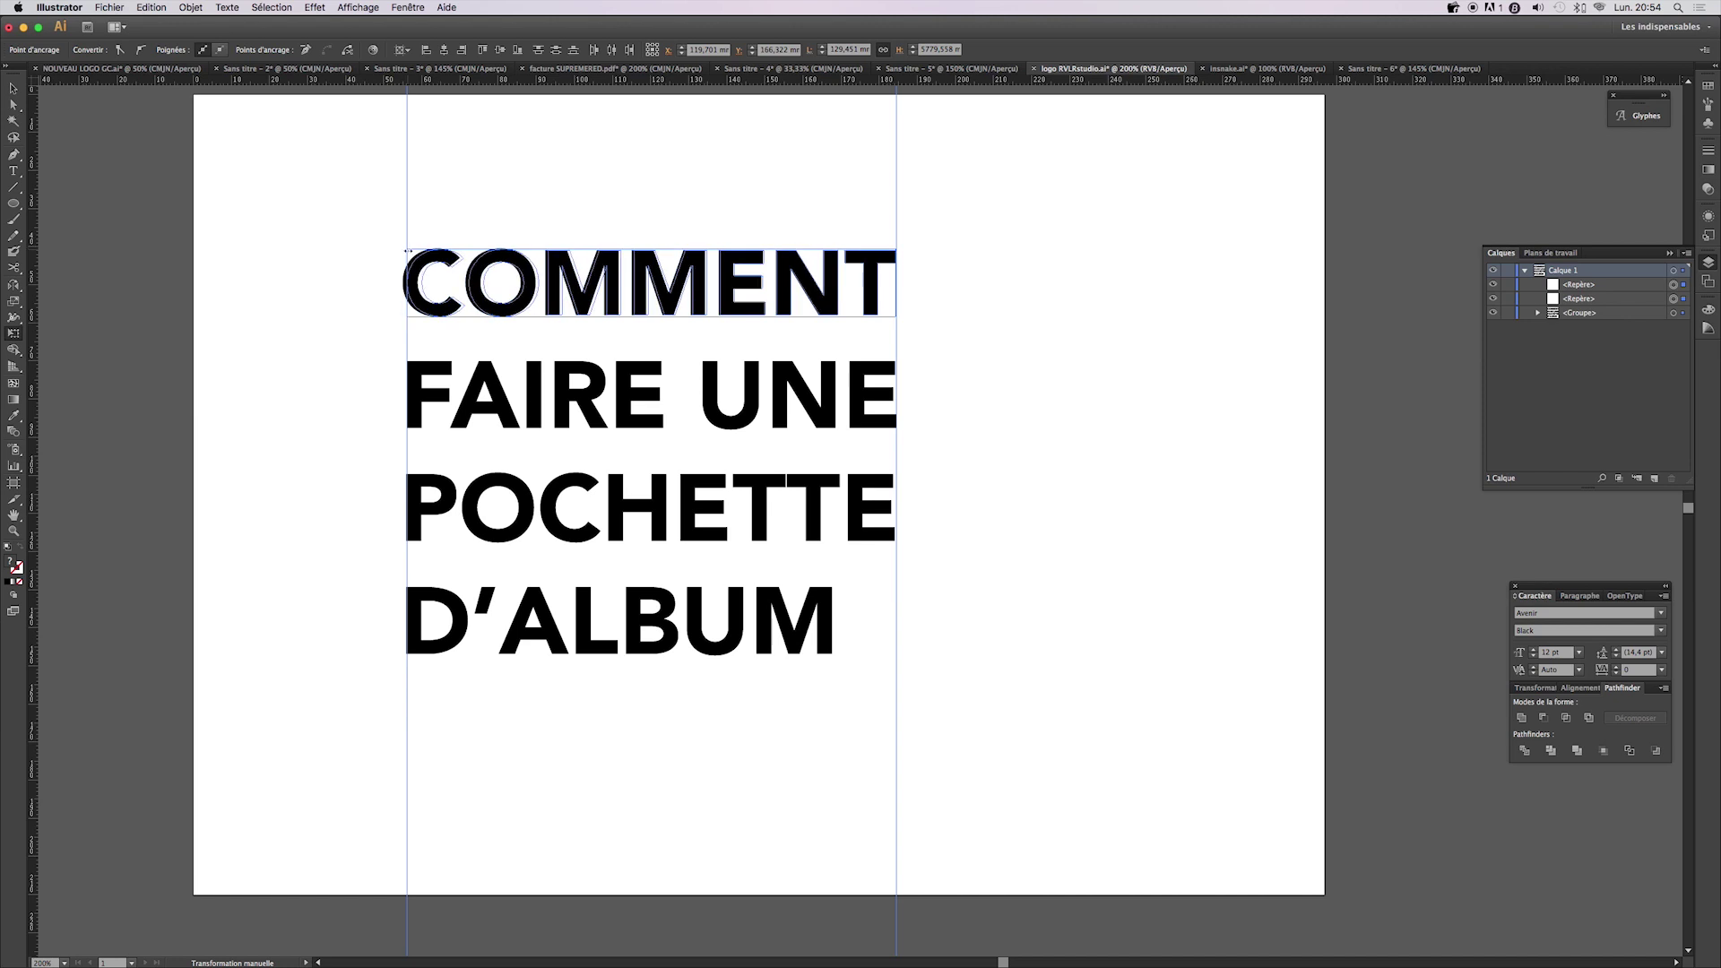
left_click_drag(401, 249, 407, 249)
- Stretch POCHETTE and D'ALBUM to the guides, delete both guides, and reselect the title
left_click(410, 484)
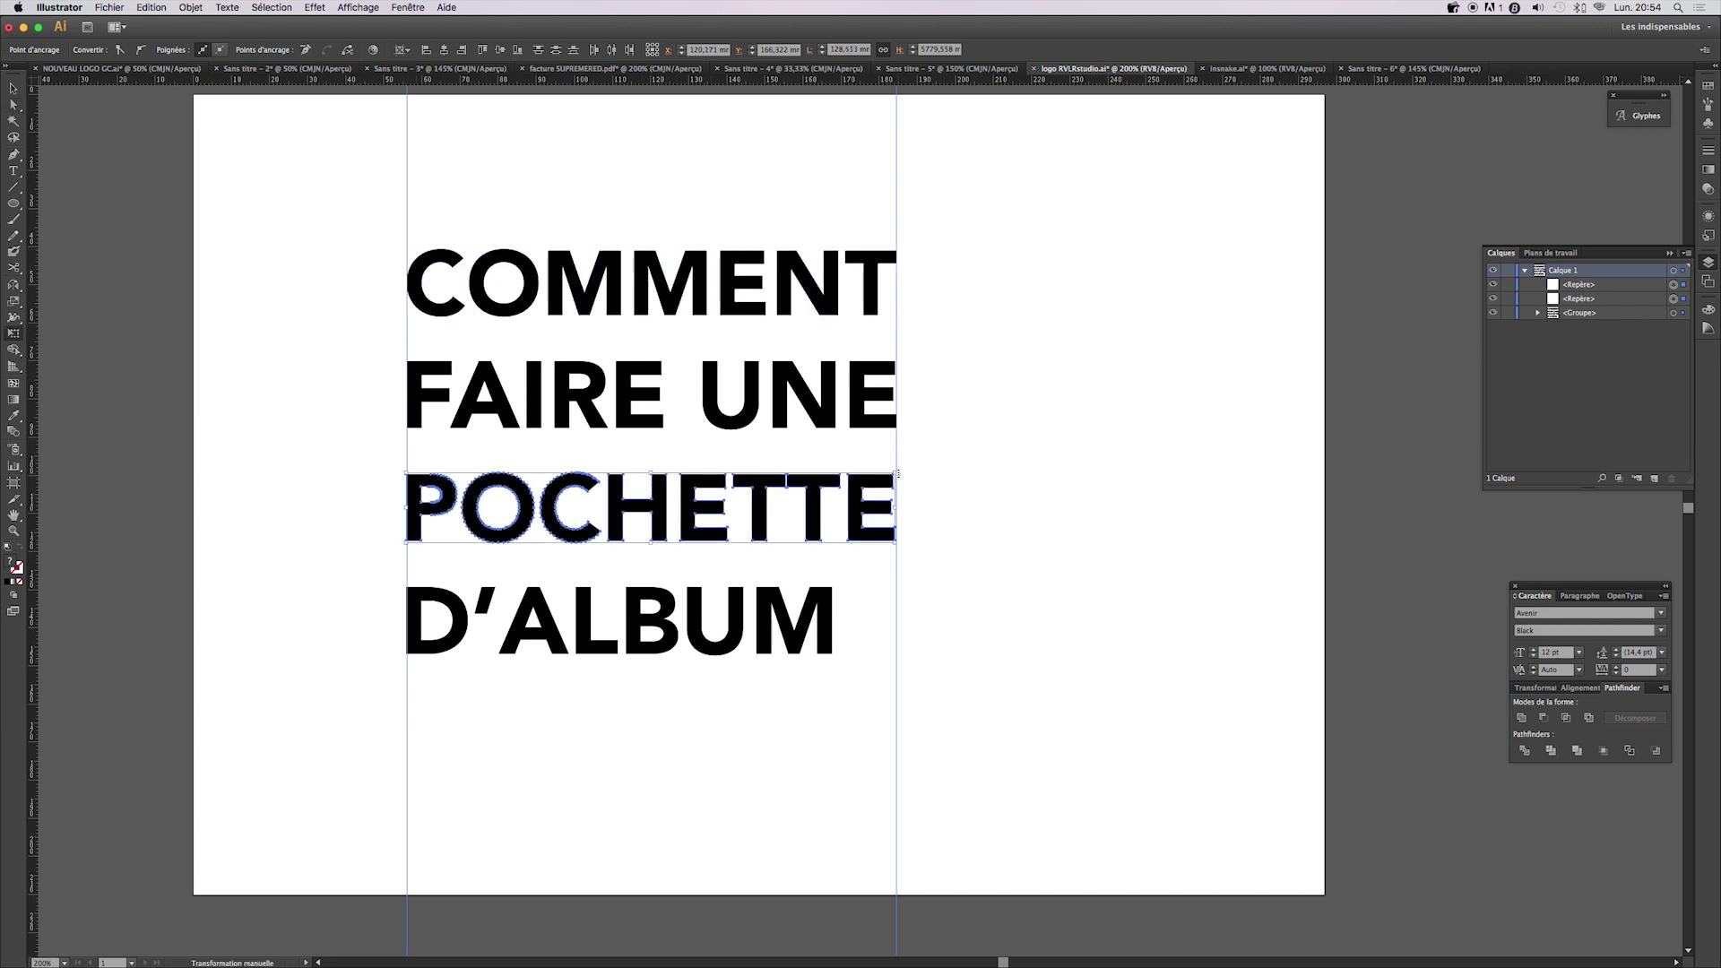
left_click(412, 619)
left_click_drag(841, 587, 898, 575)
left_click(942, 511)
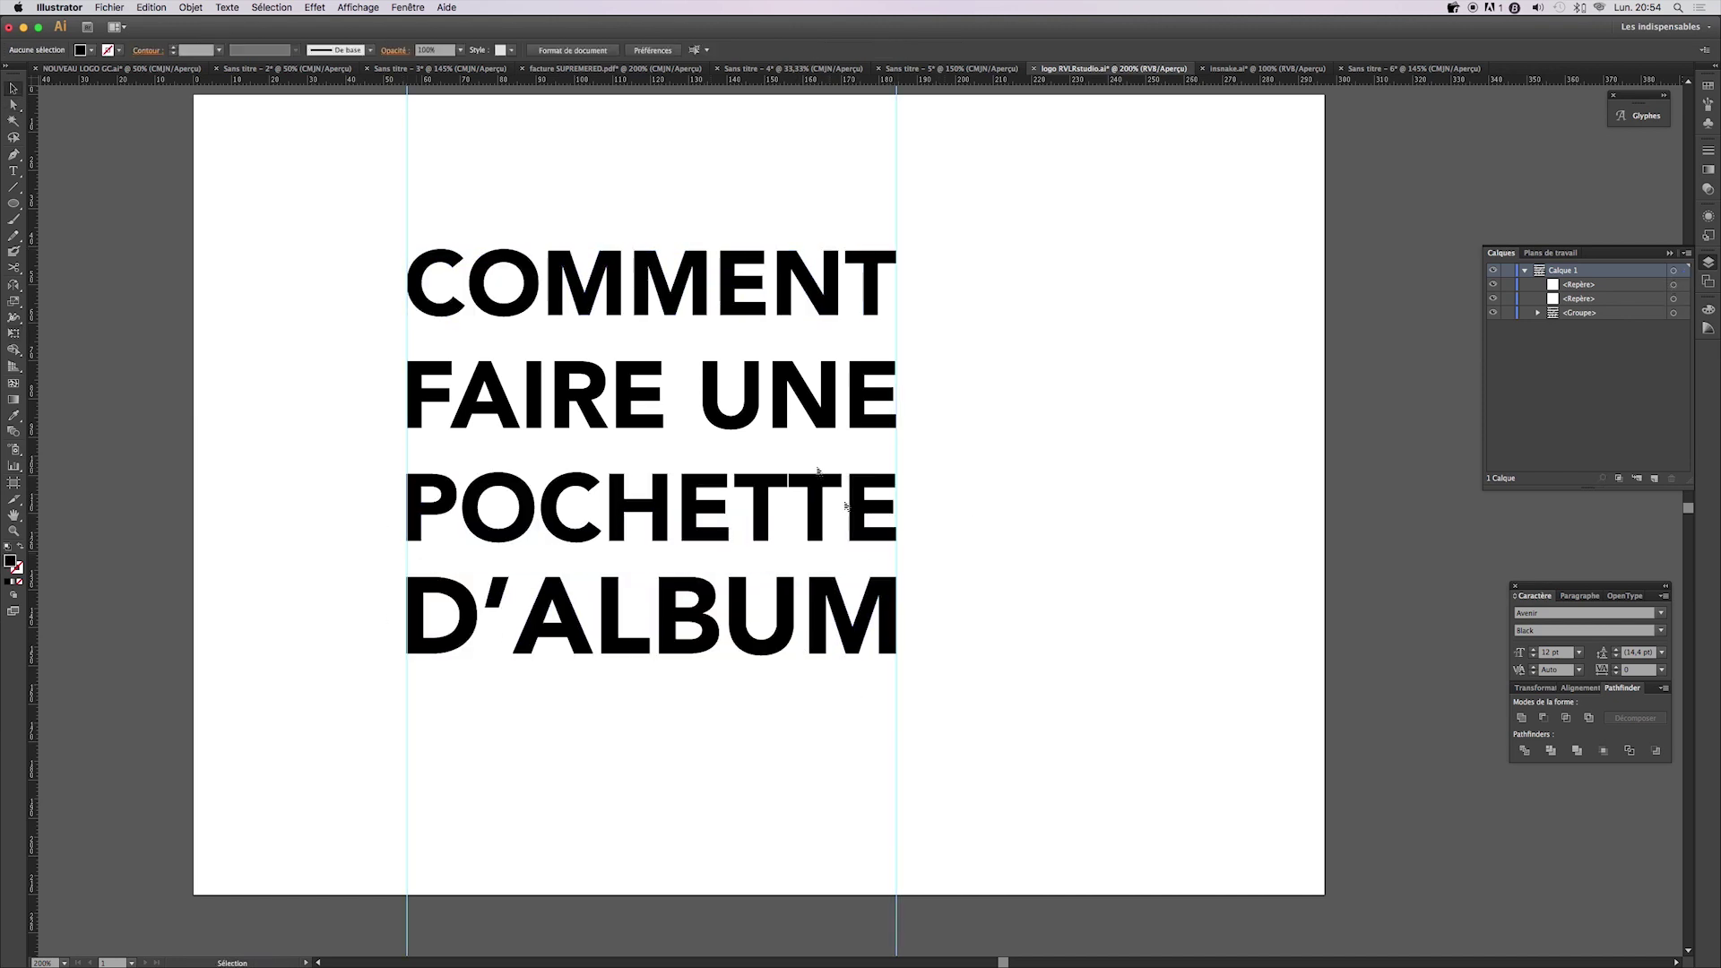
left_click_drag(948, 709, 311, 743)
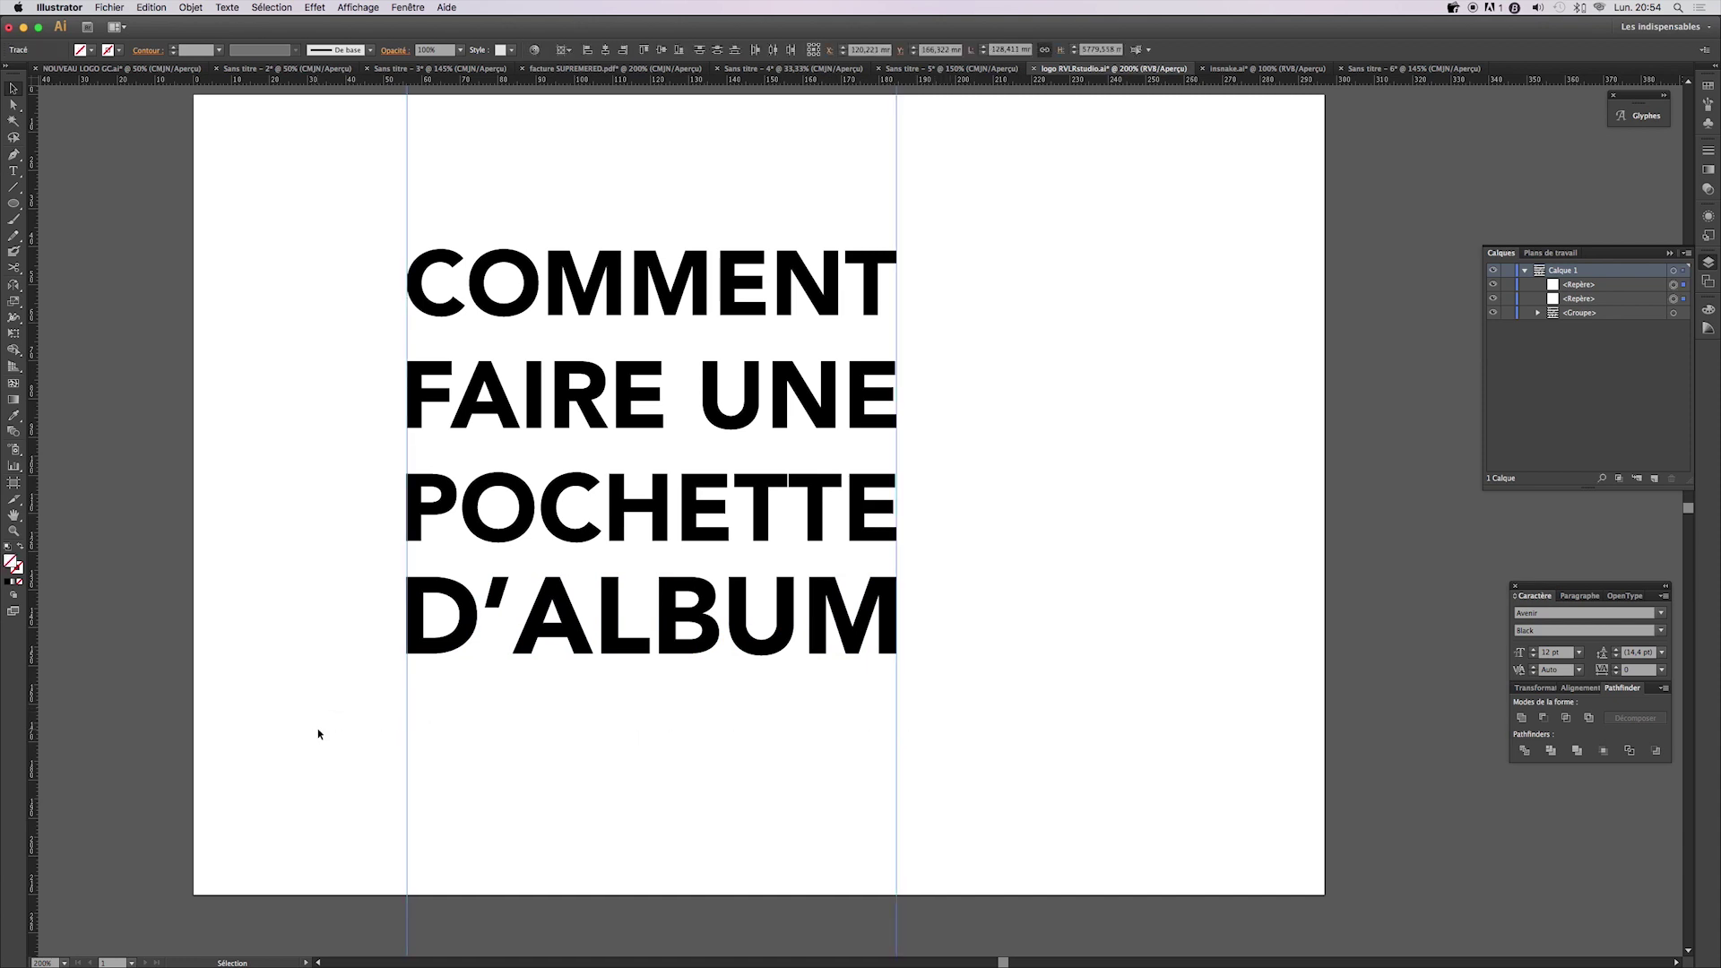
key("Delete")
left_click_drag(352, 206, 956, 744)
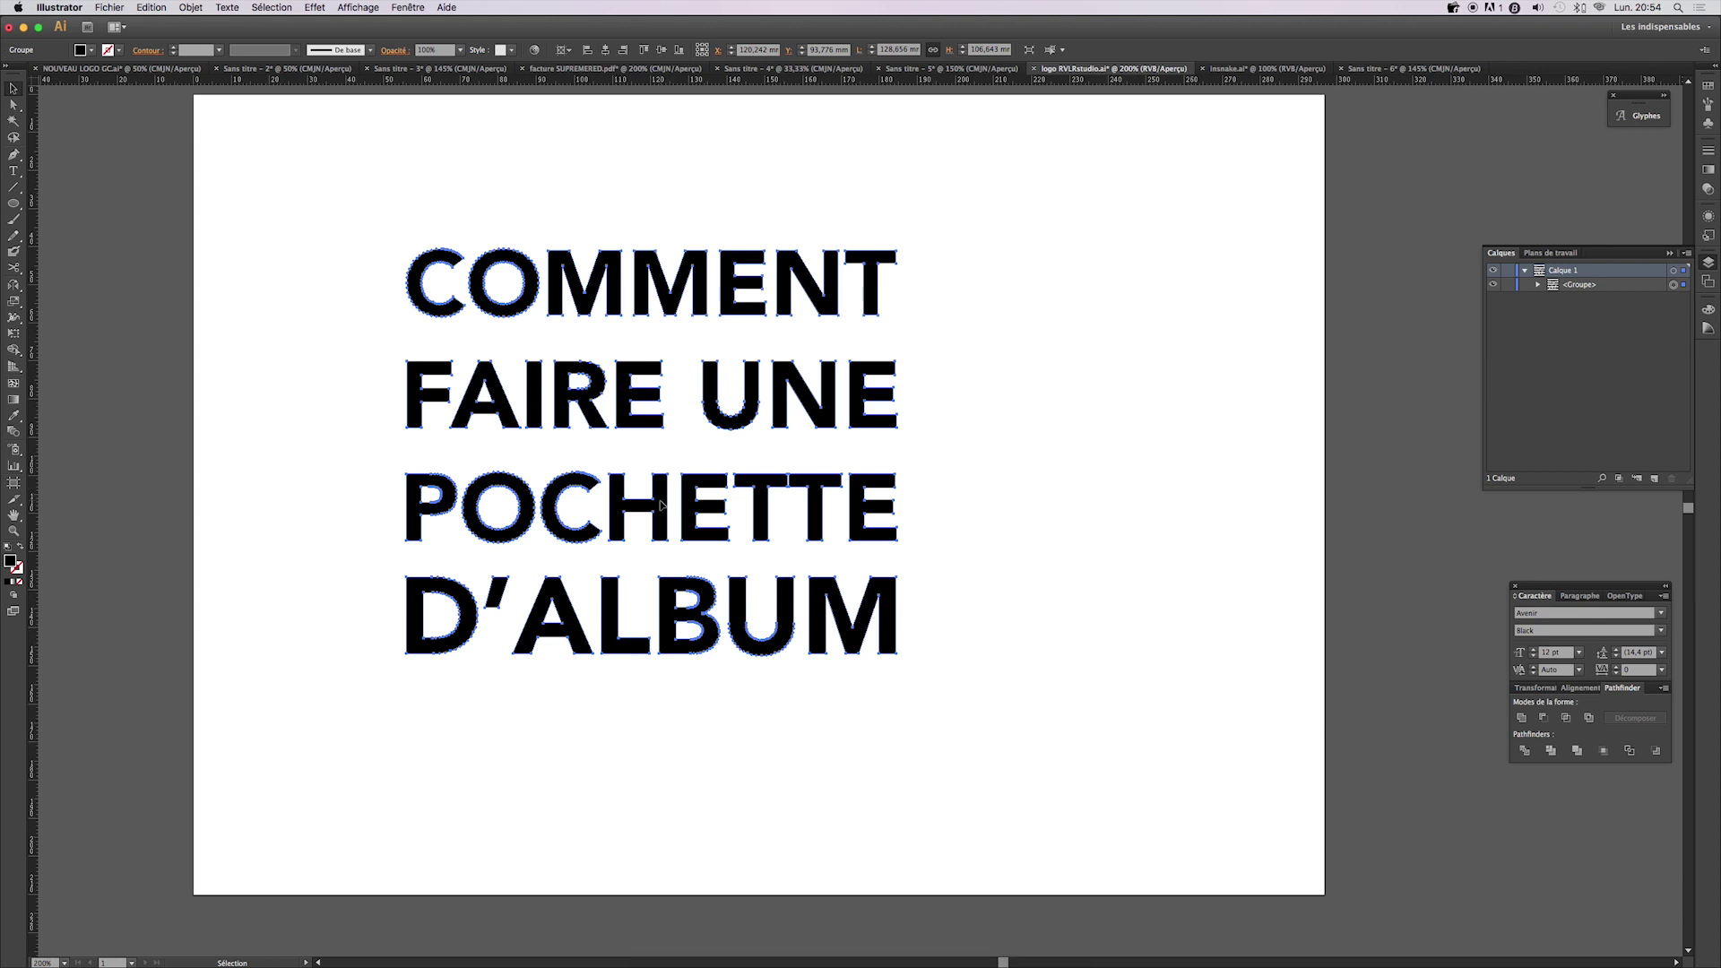
- Shear the outlined title block by 12°
right_click(660, 505)
mouse_move(708, 600)
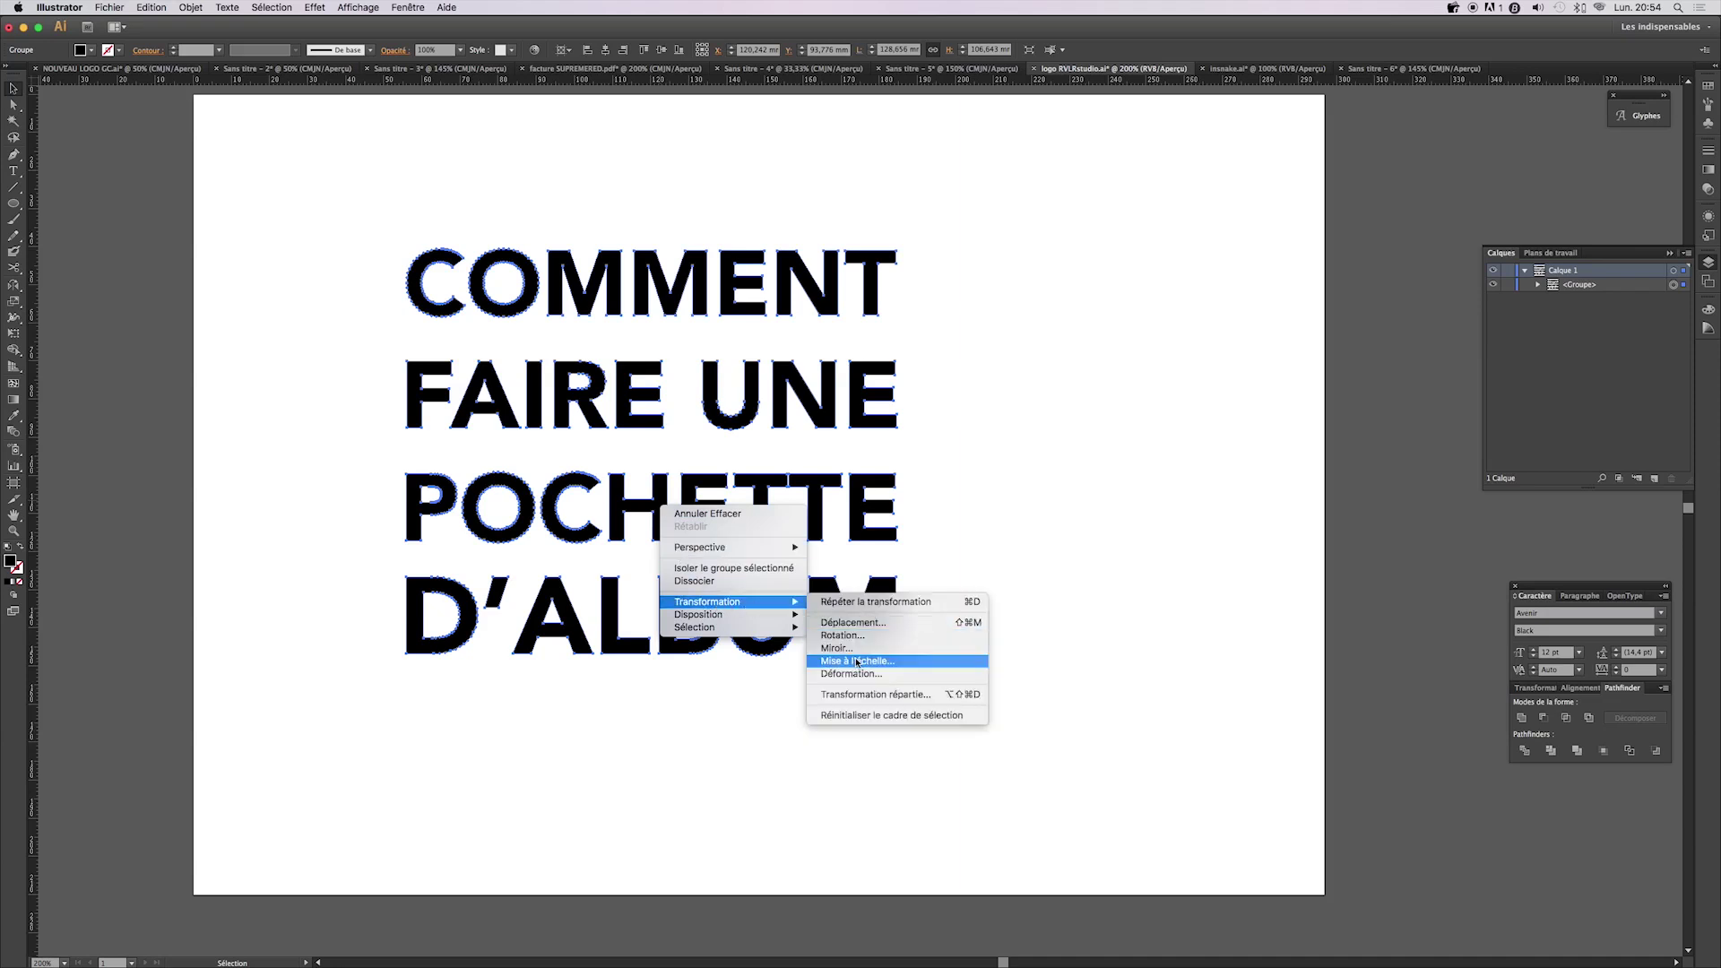
left_click(849, 674)
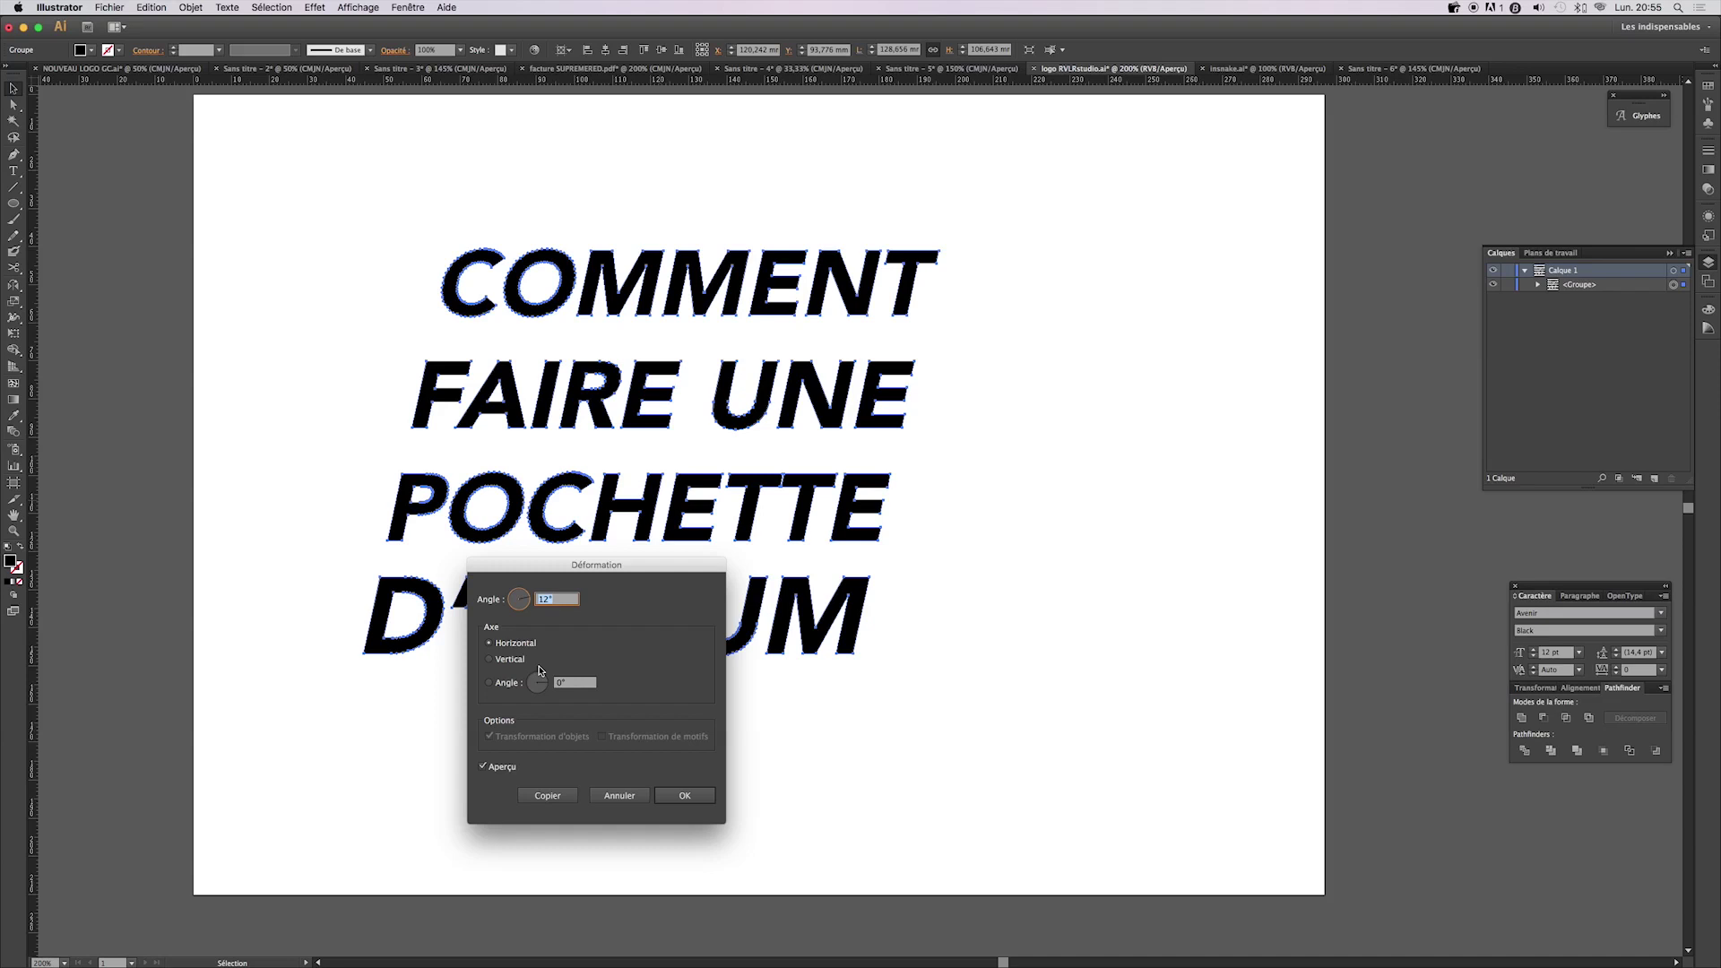
left_click(684, 795)
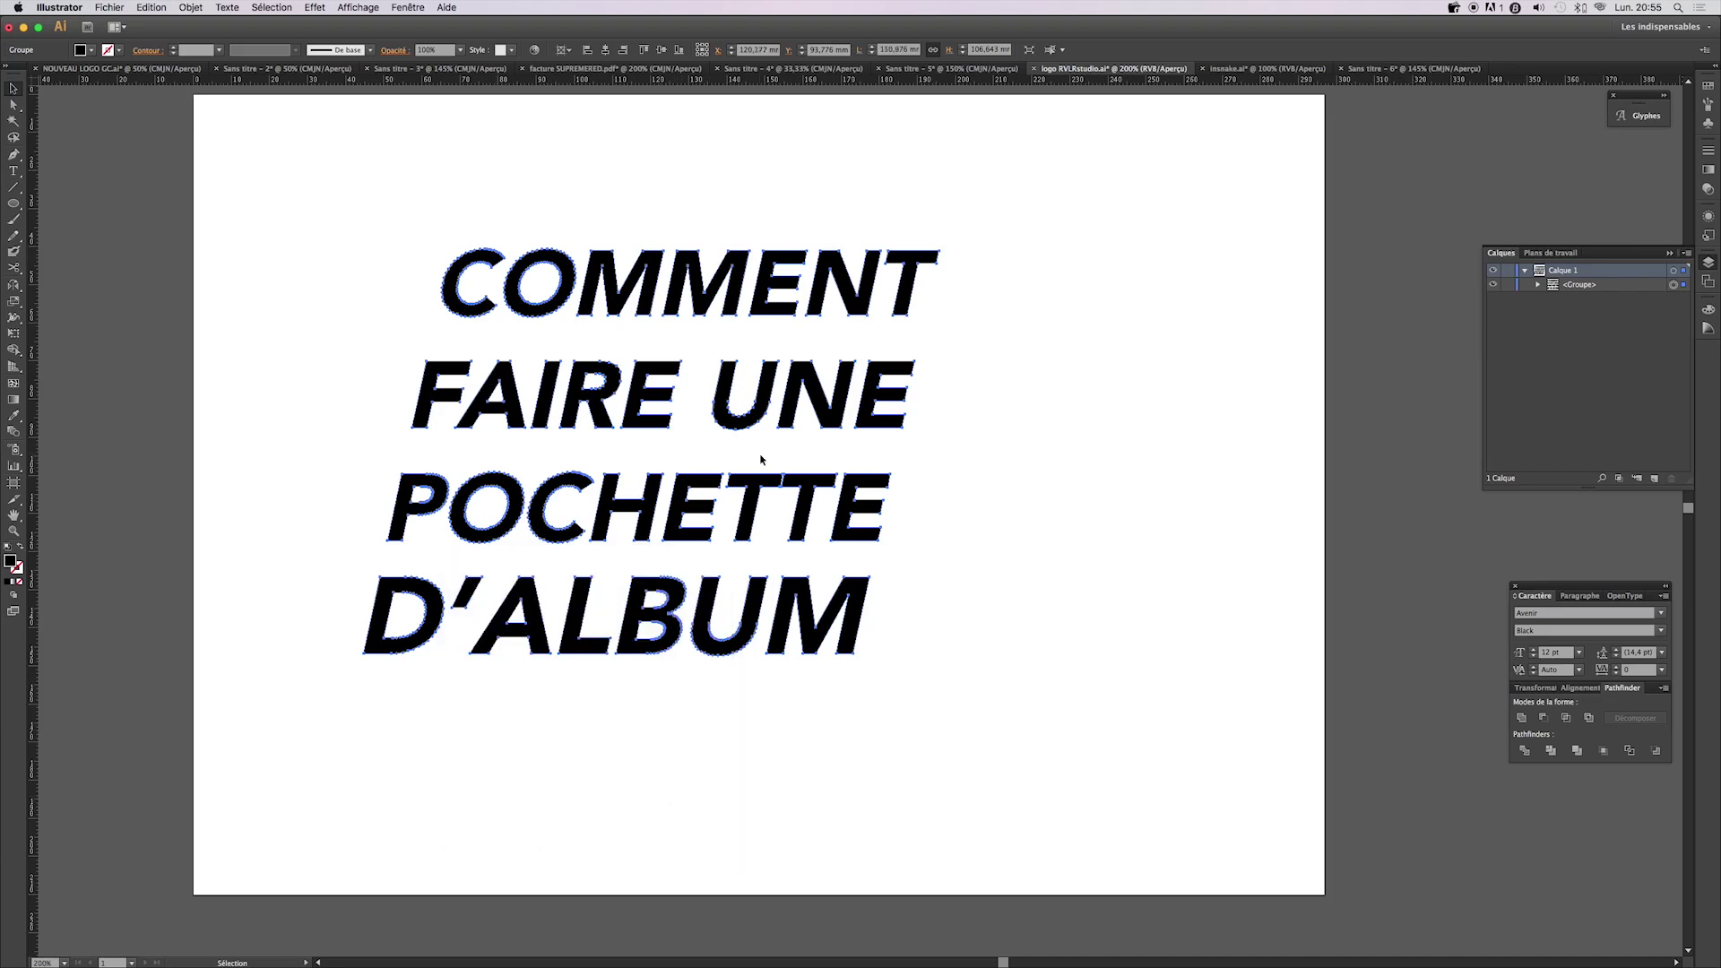
- Rotate the slanted title so its lines rise to the right, guided by a left-edge guide
left_click_drag(33, 528, 386, 513)
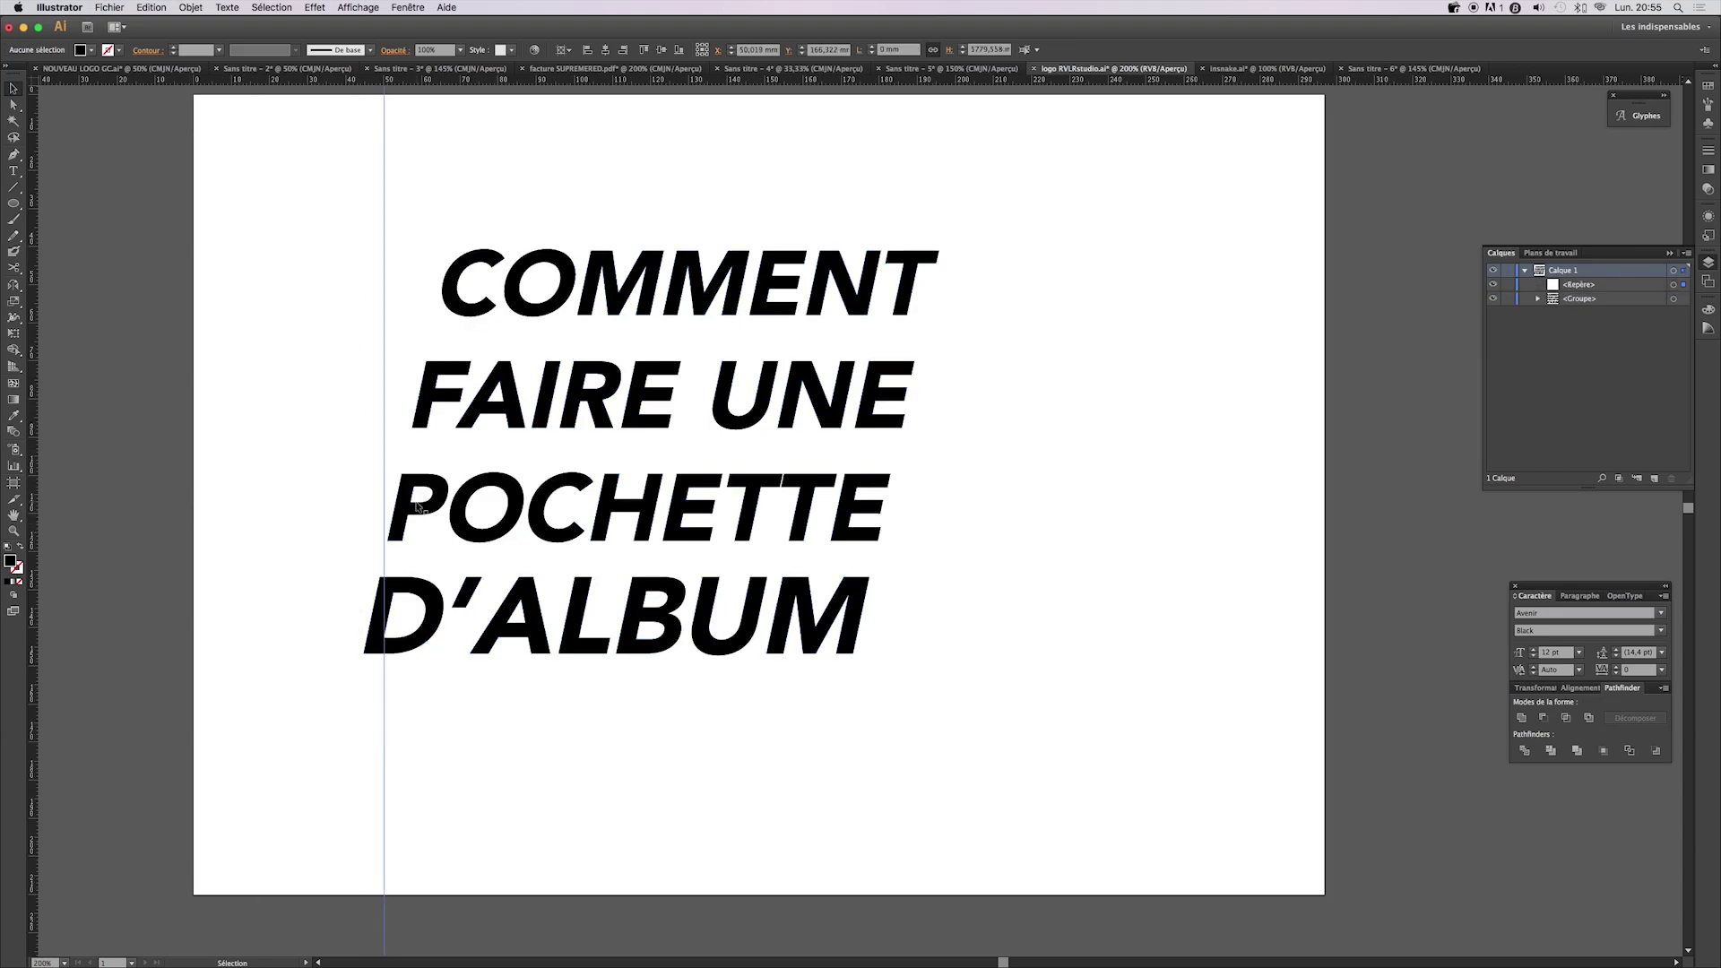
key("e")
key("v")
left_click_drag(417, 220, 967, 727)
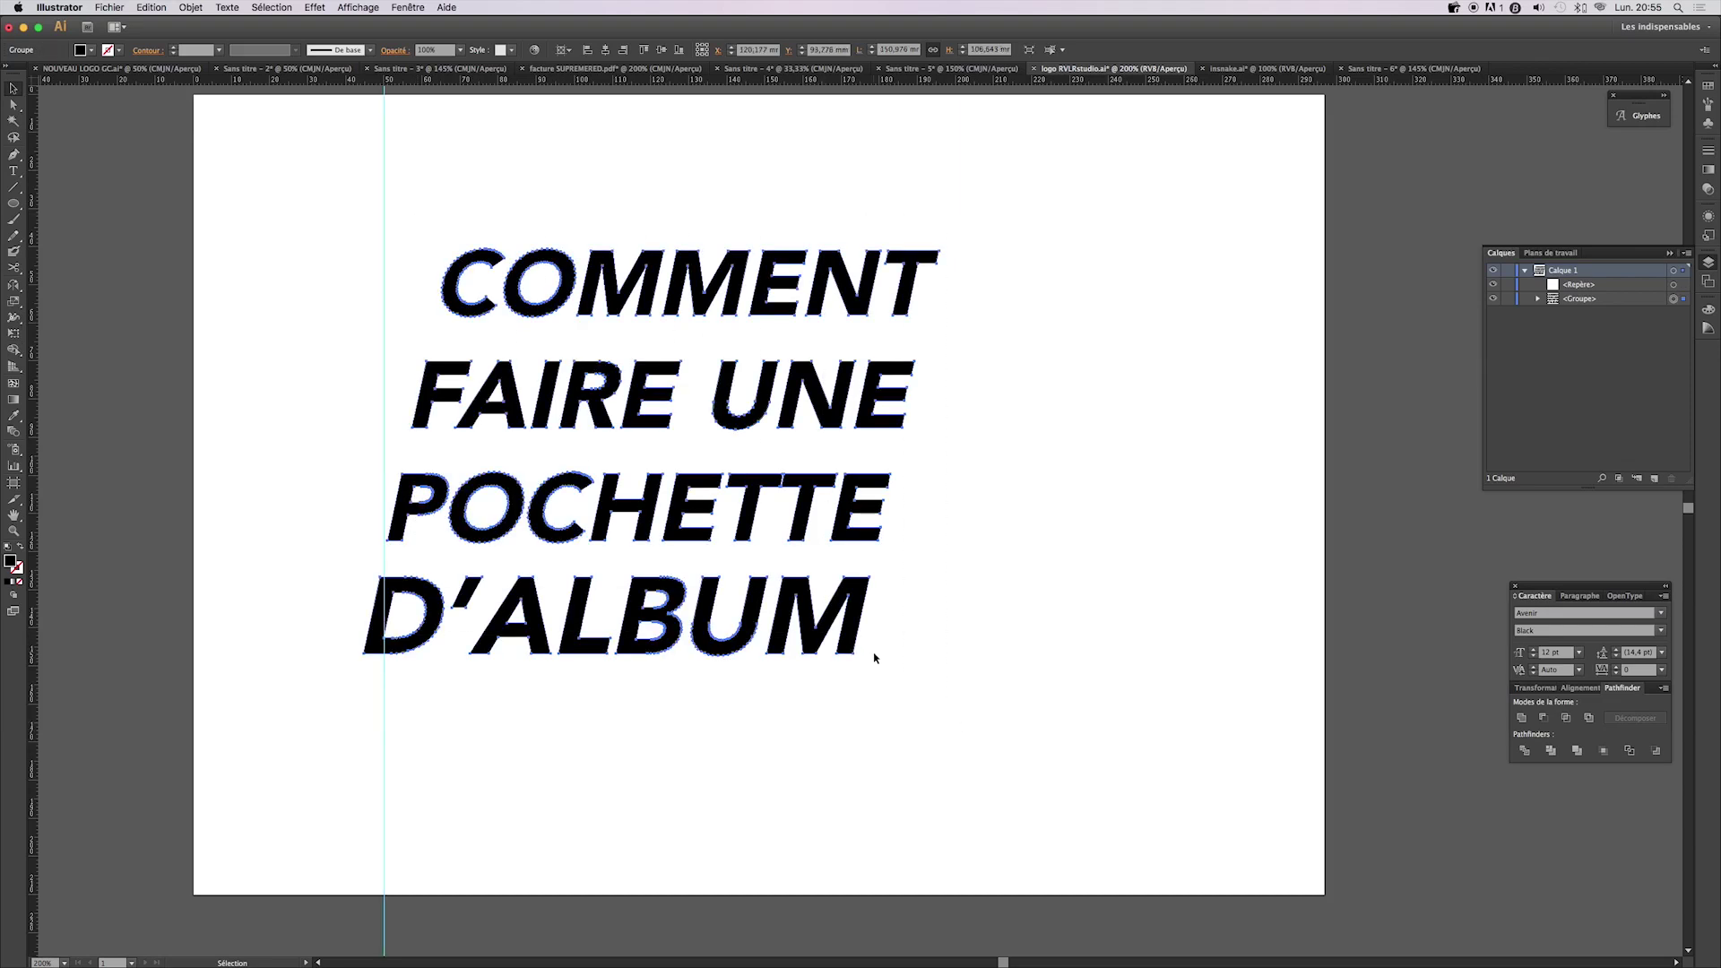
key("e")
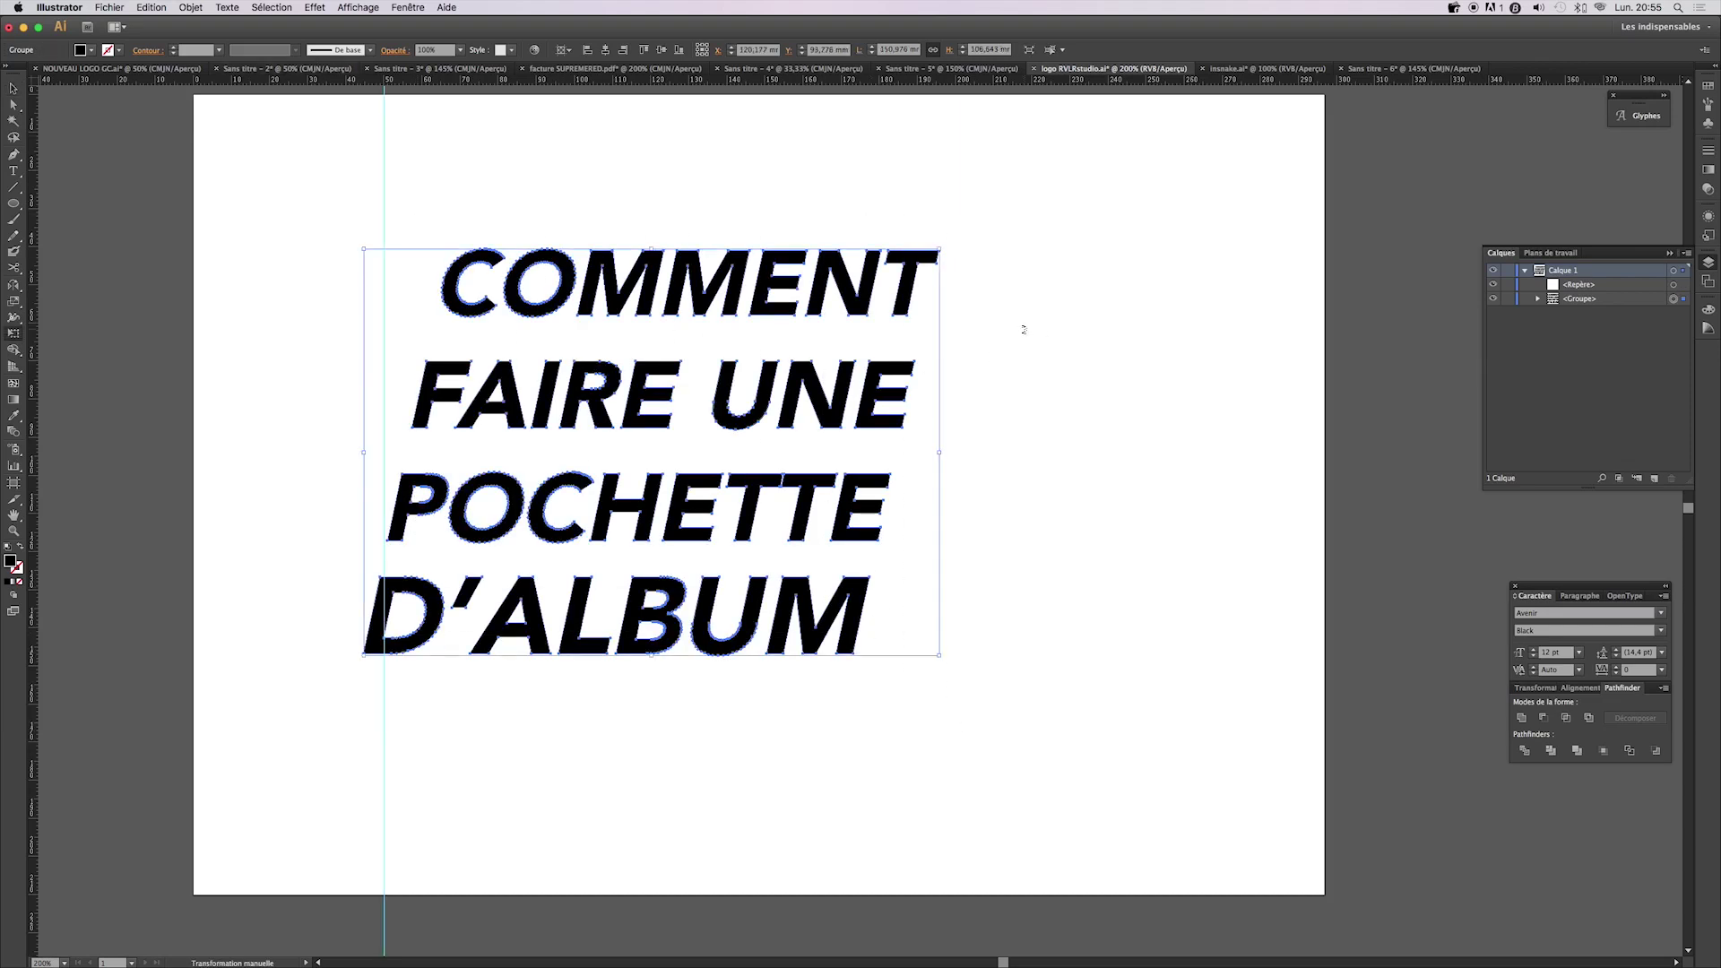
left_click_drag(962, 368, 933, 300)
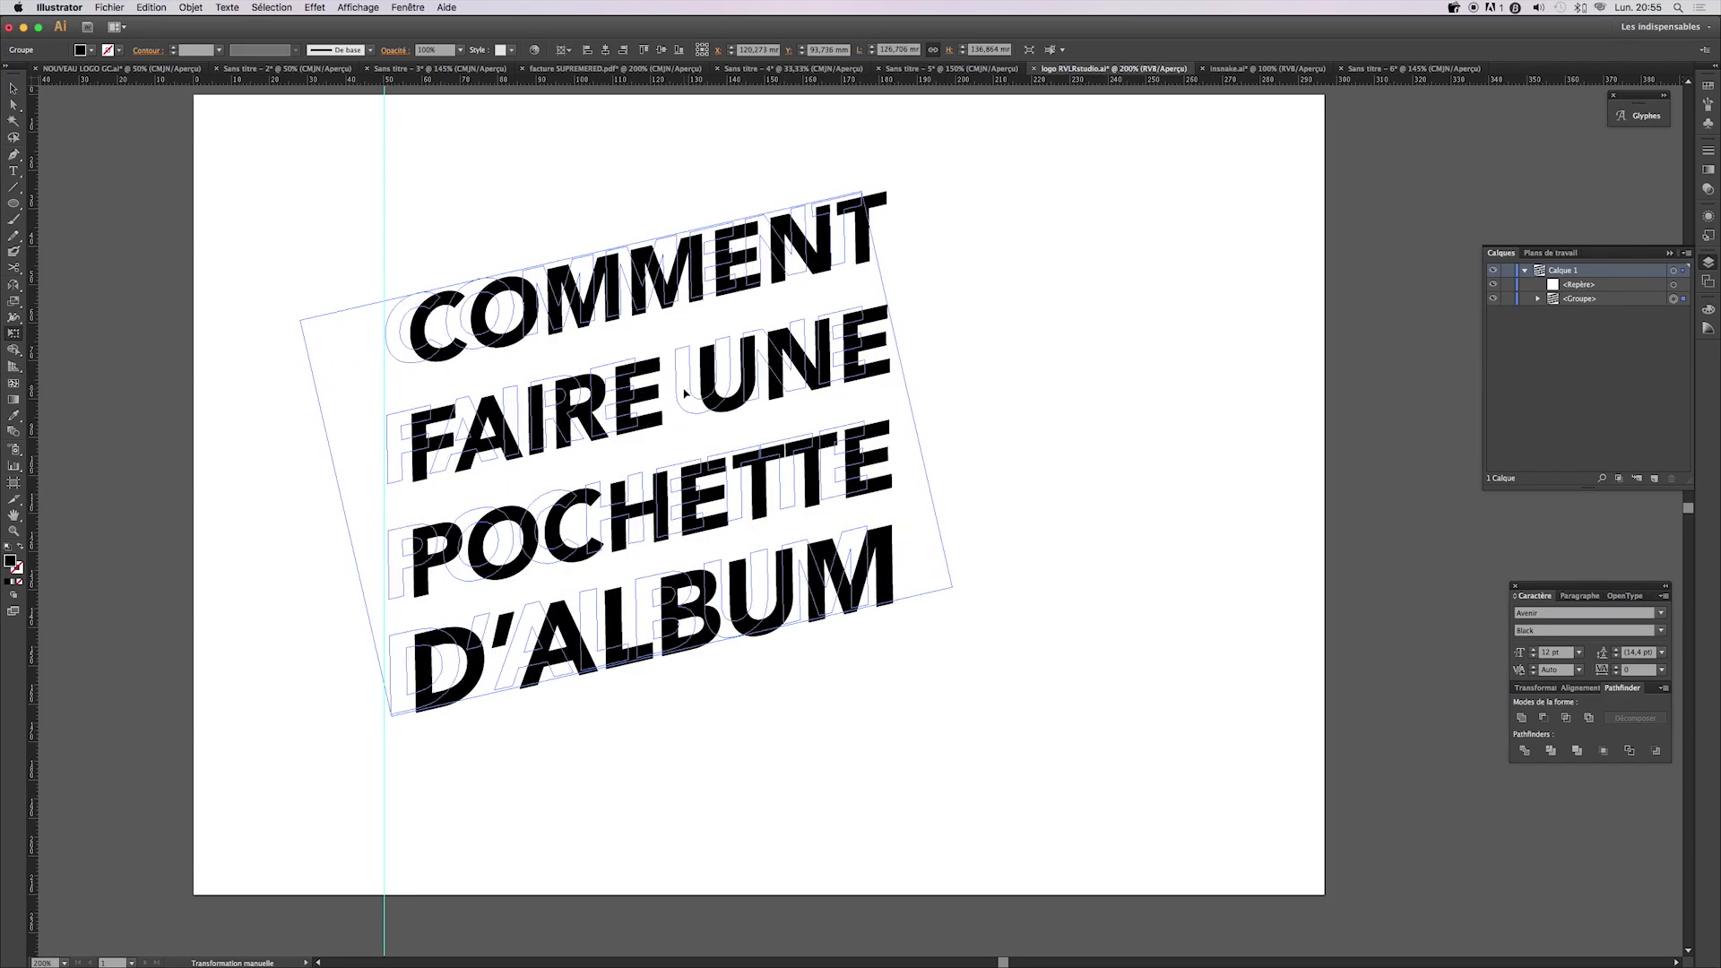
left_click_drag(728, 356, 728, 356)
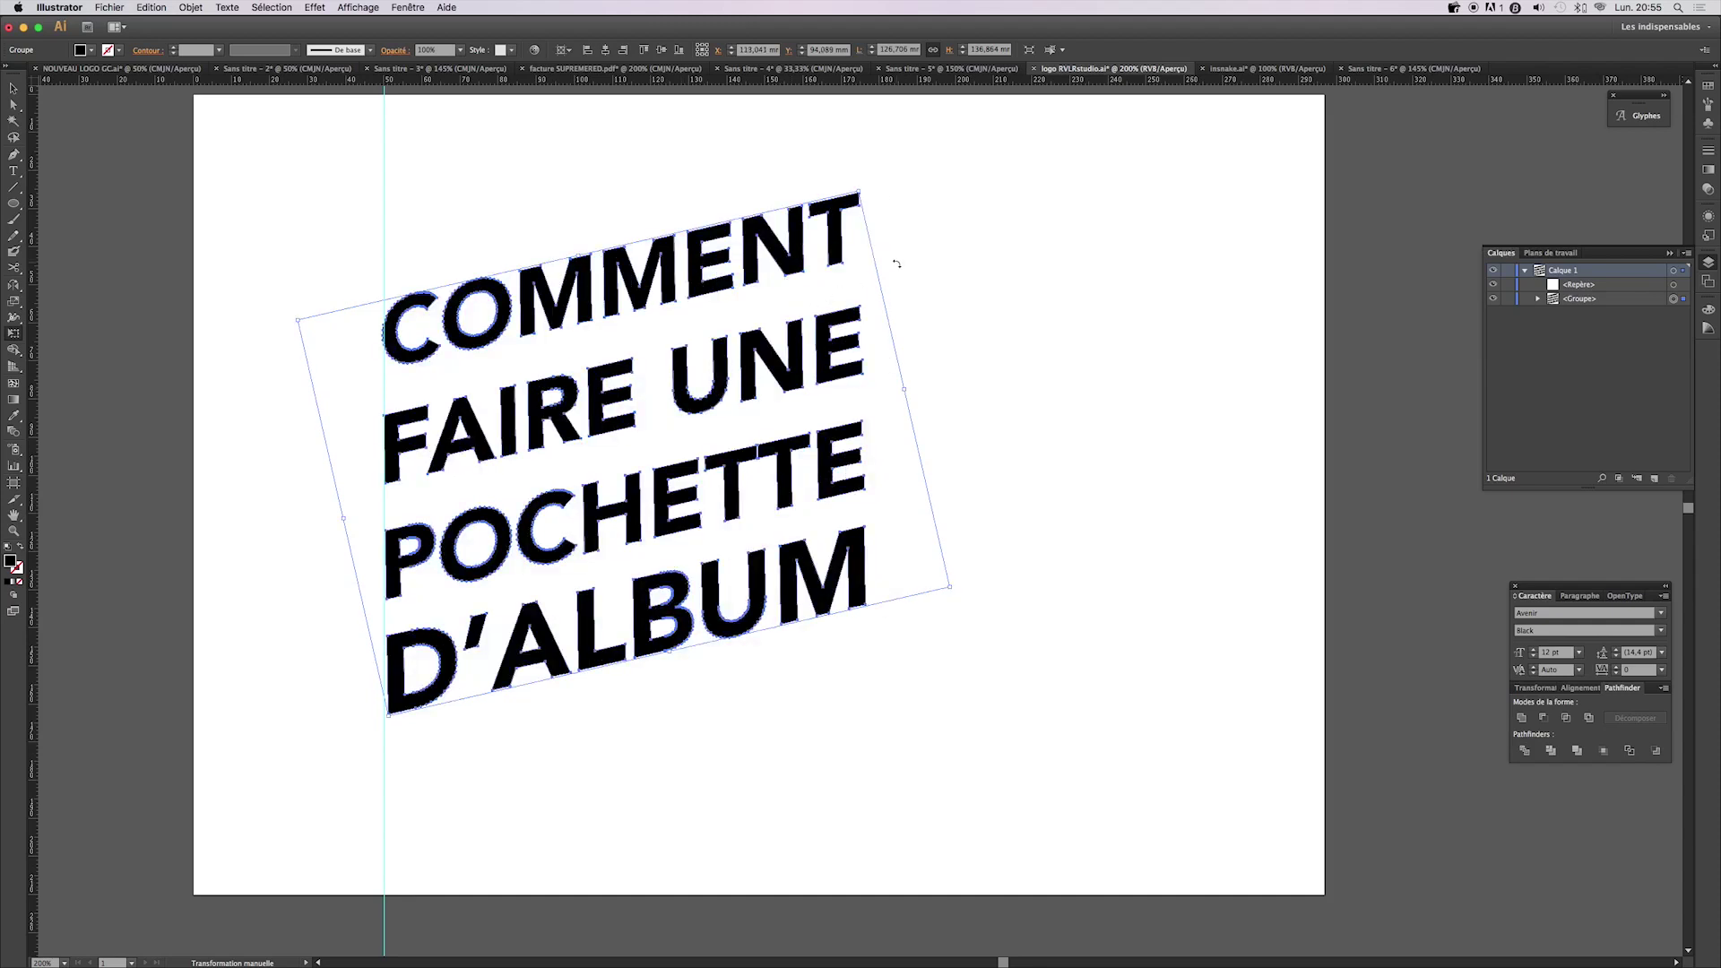
left_click_drag(896, 263, 902, 267)
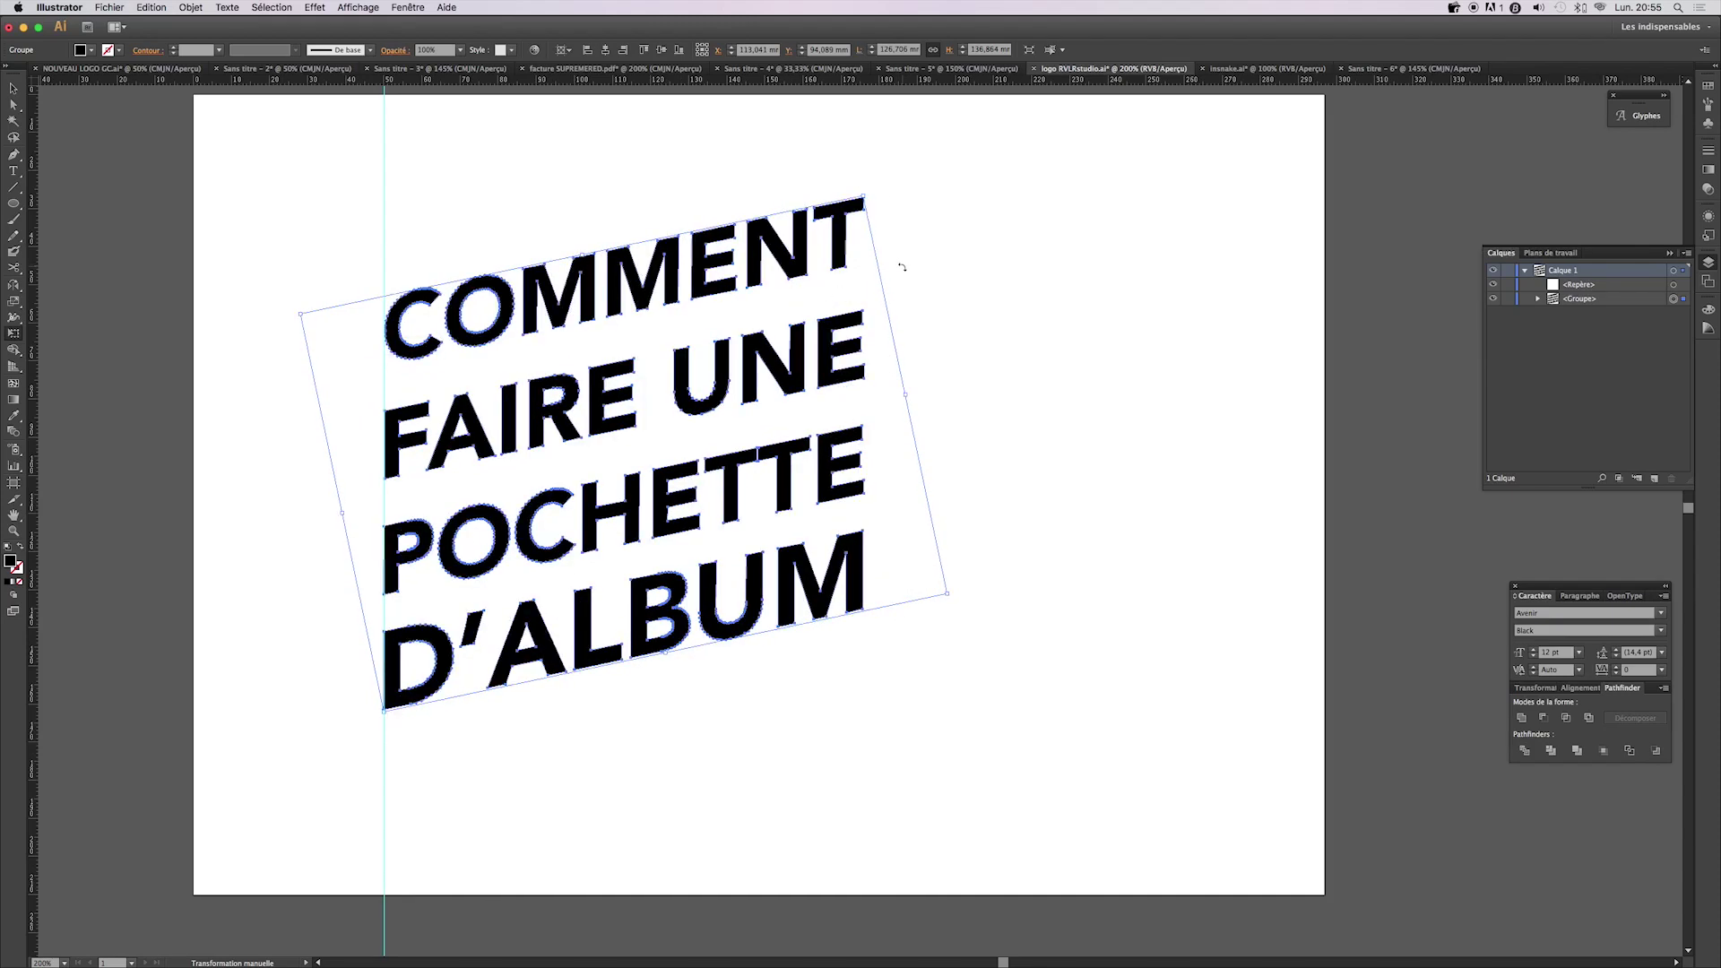
- Delete the guide and reselect the whole title group
left_click_drag(444, 204, 252, 240)
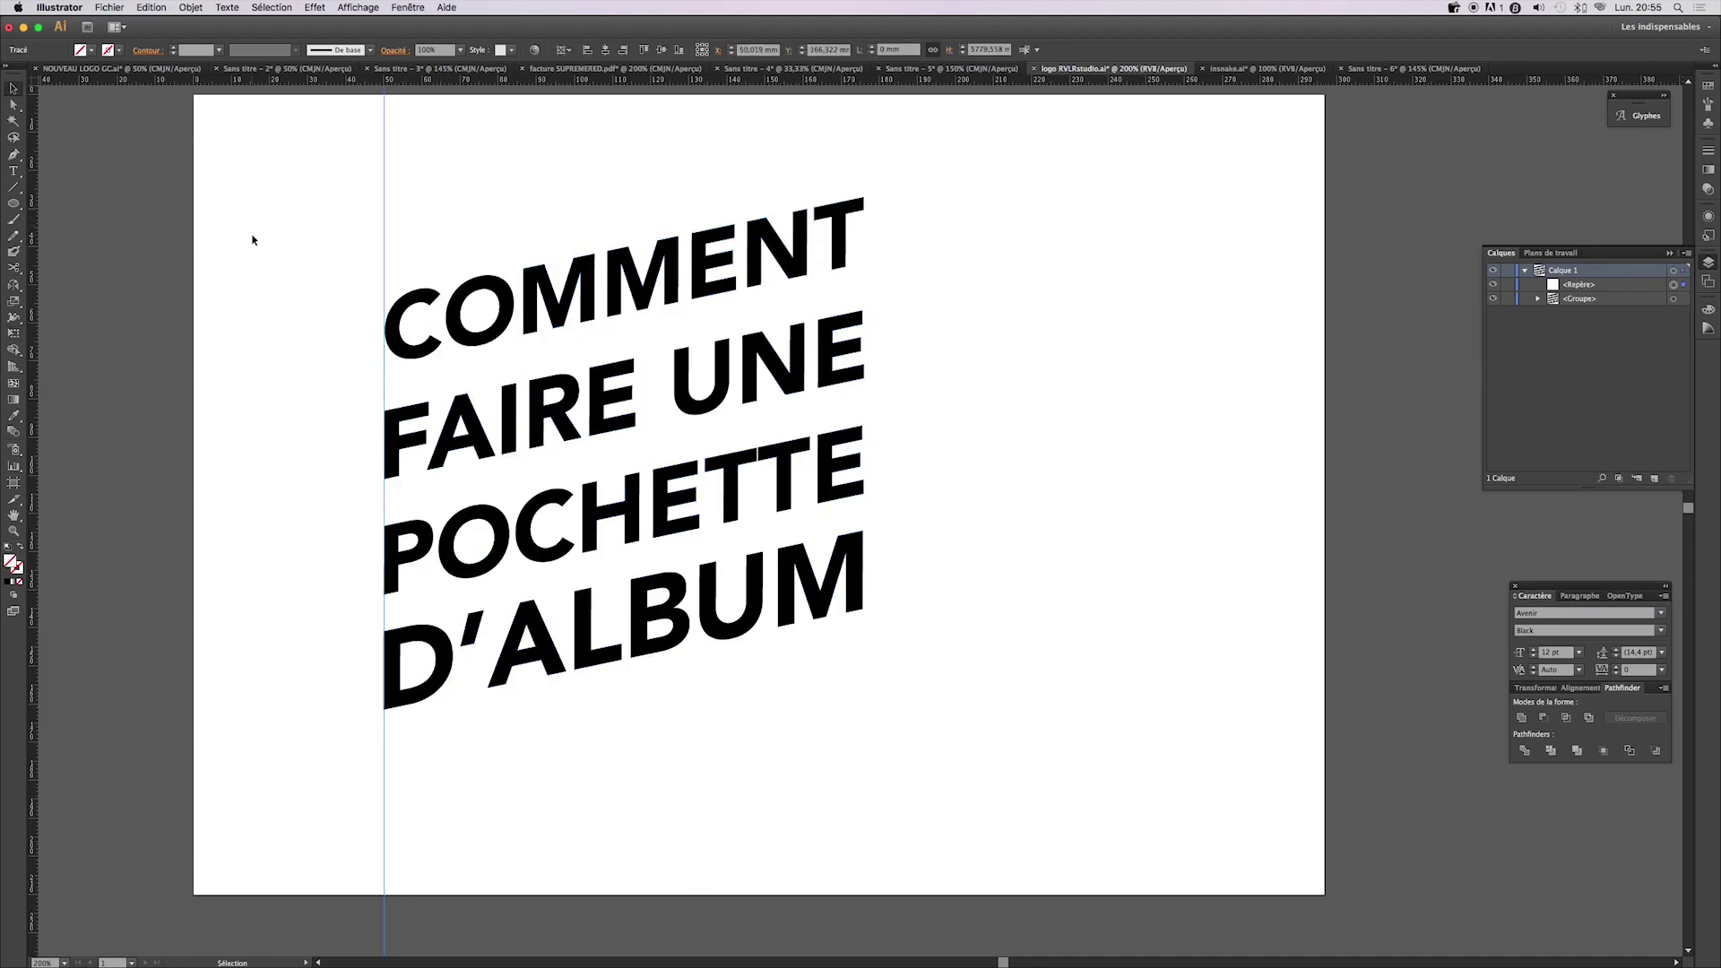
key("Delete")
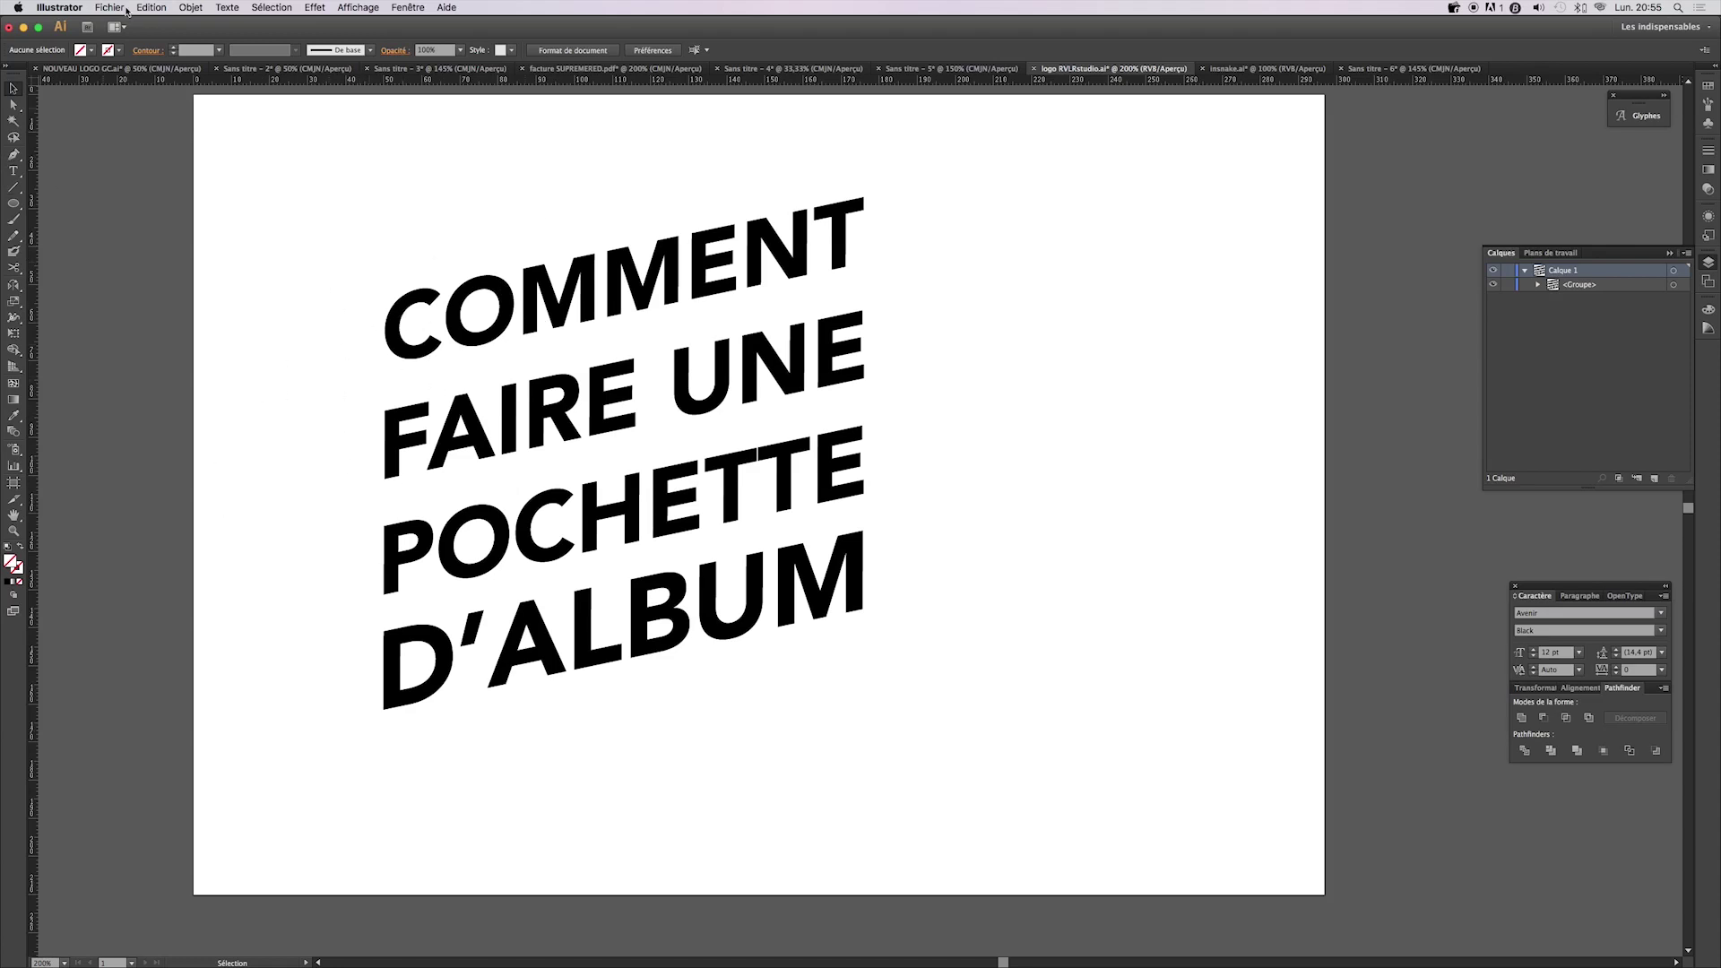
left_click_drag(369, 261, 698, 622)
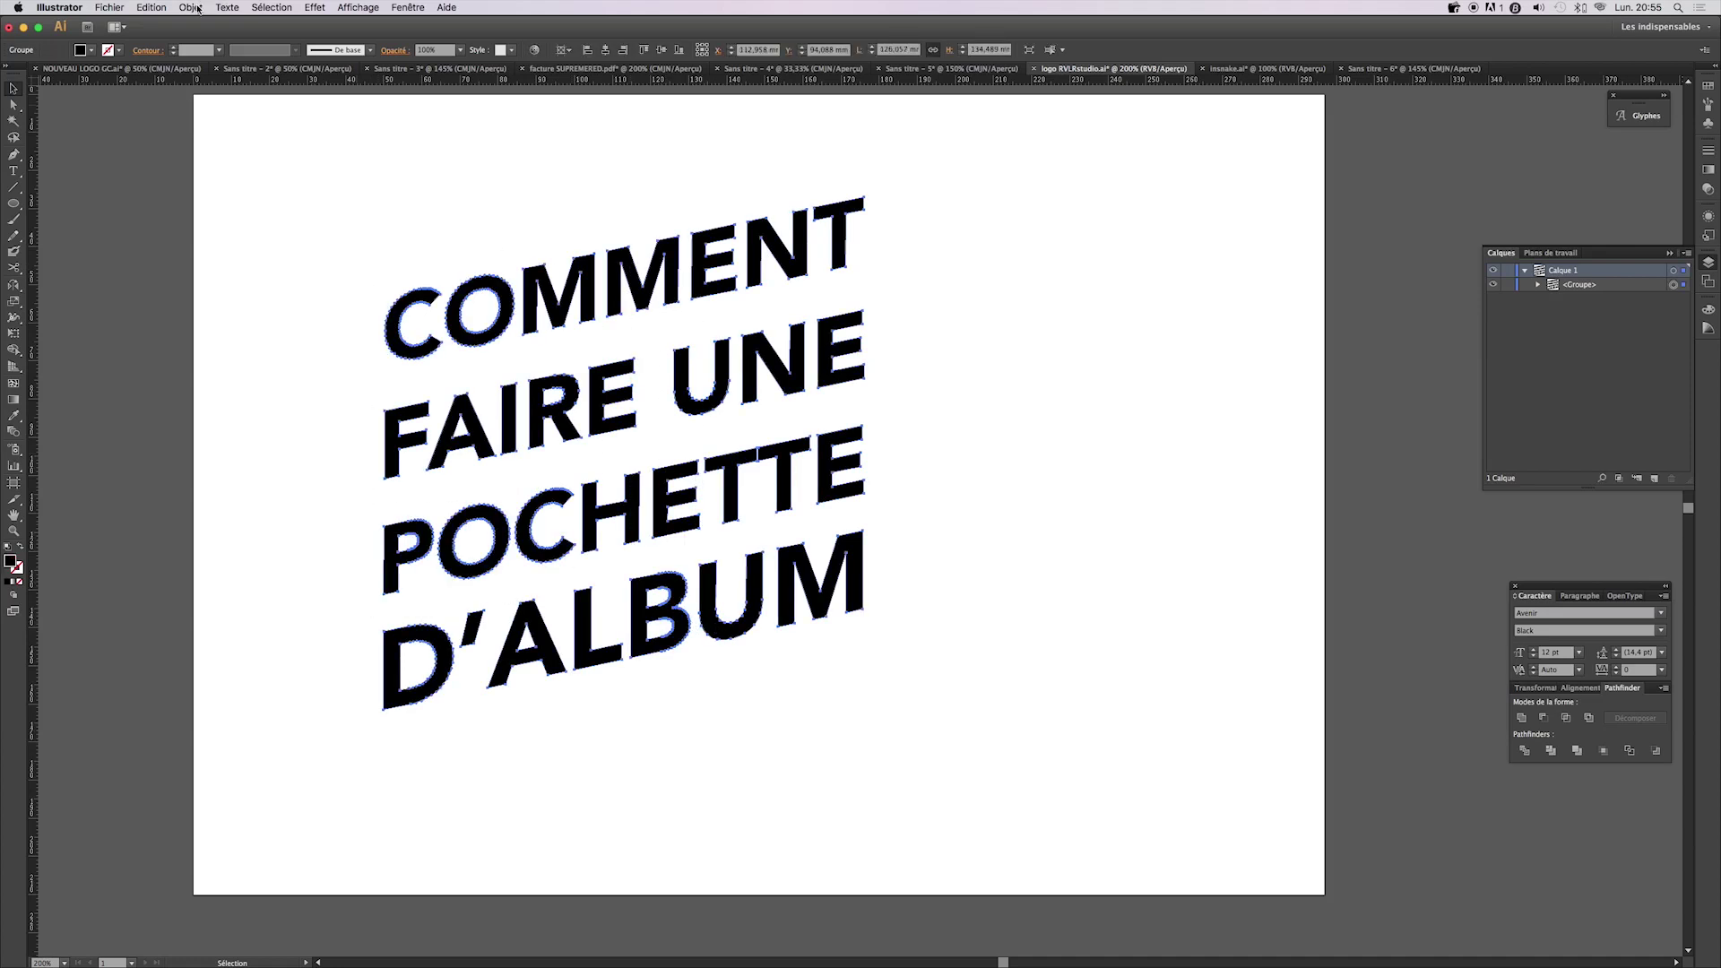
left_click(196, 7)
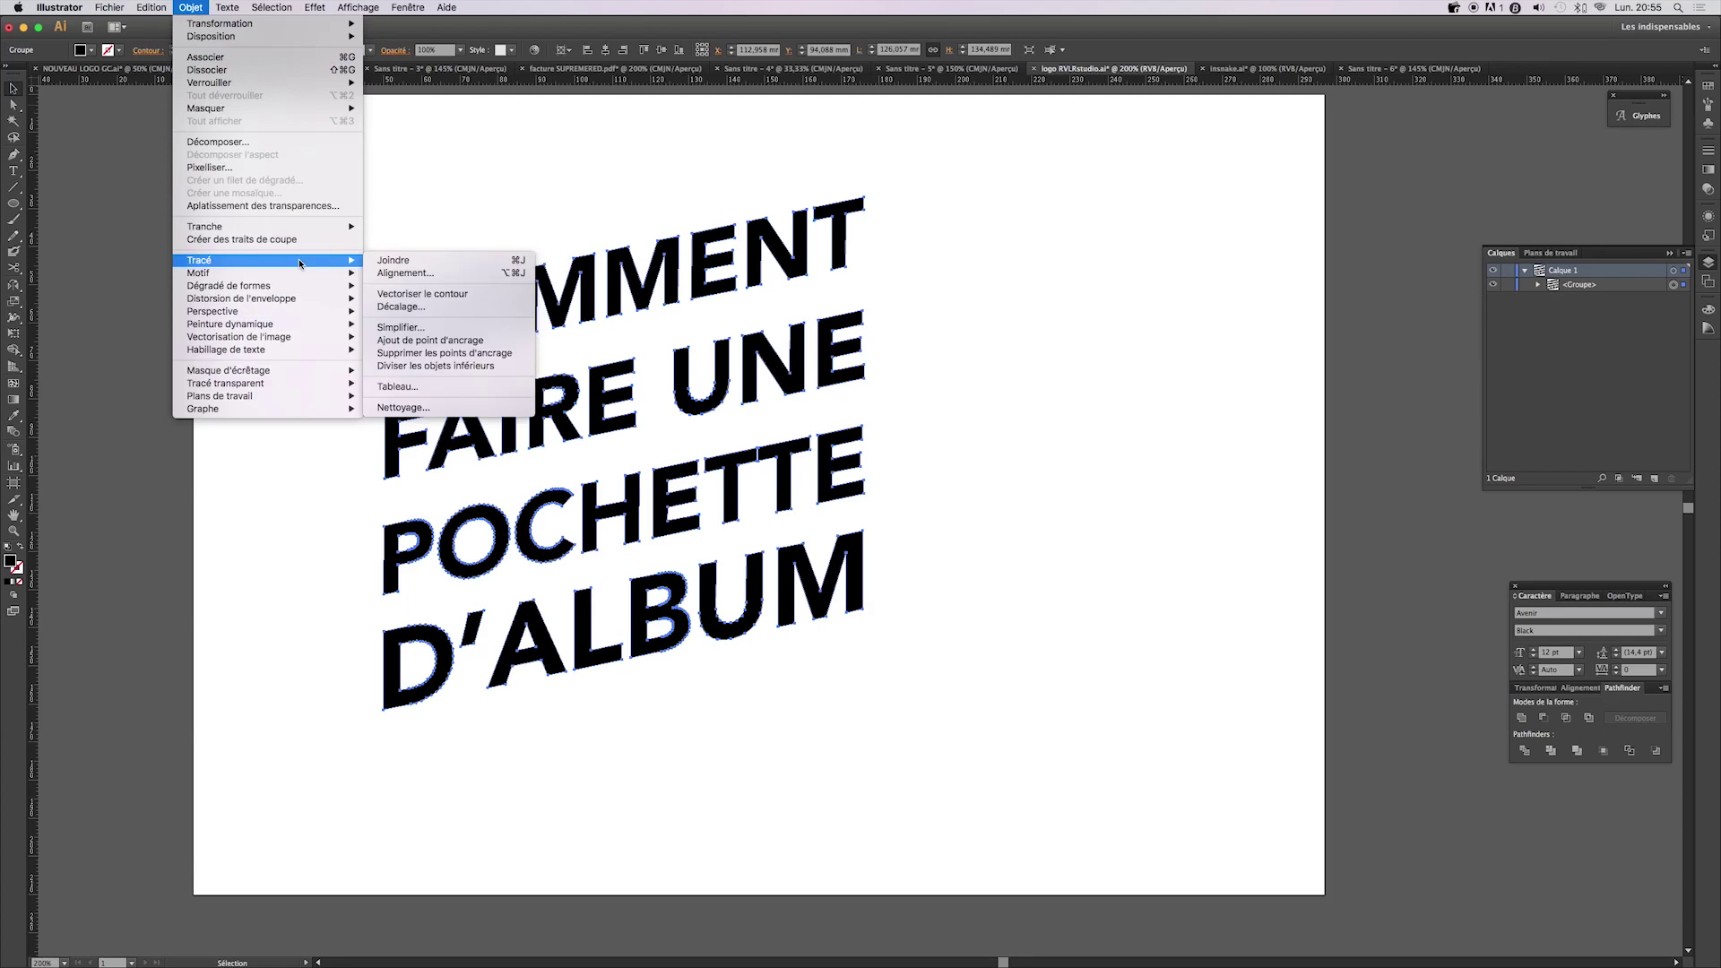
- Apply a 4 mm offset path with rounded joins to the title, previewing live
left_click(402, 307)
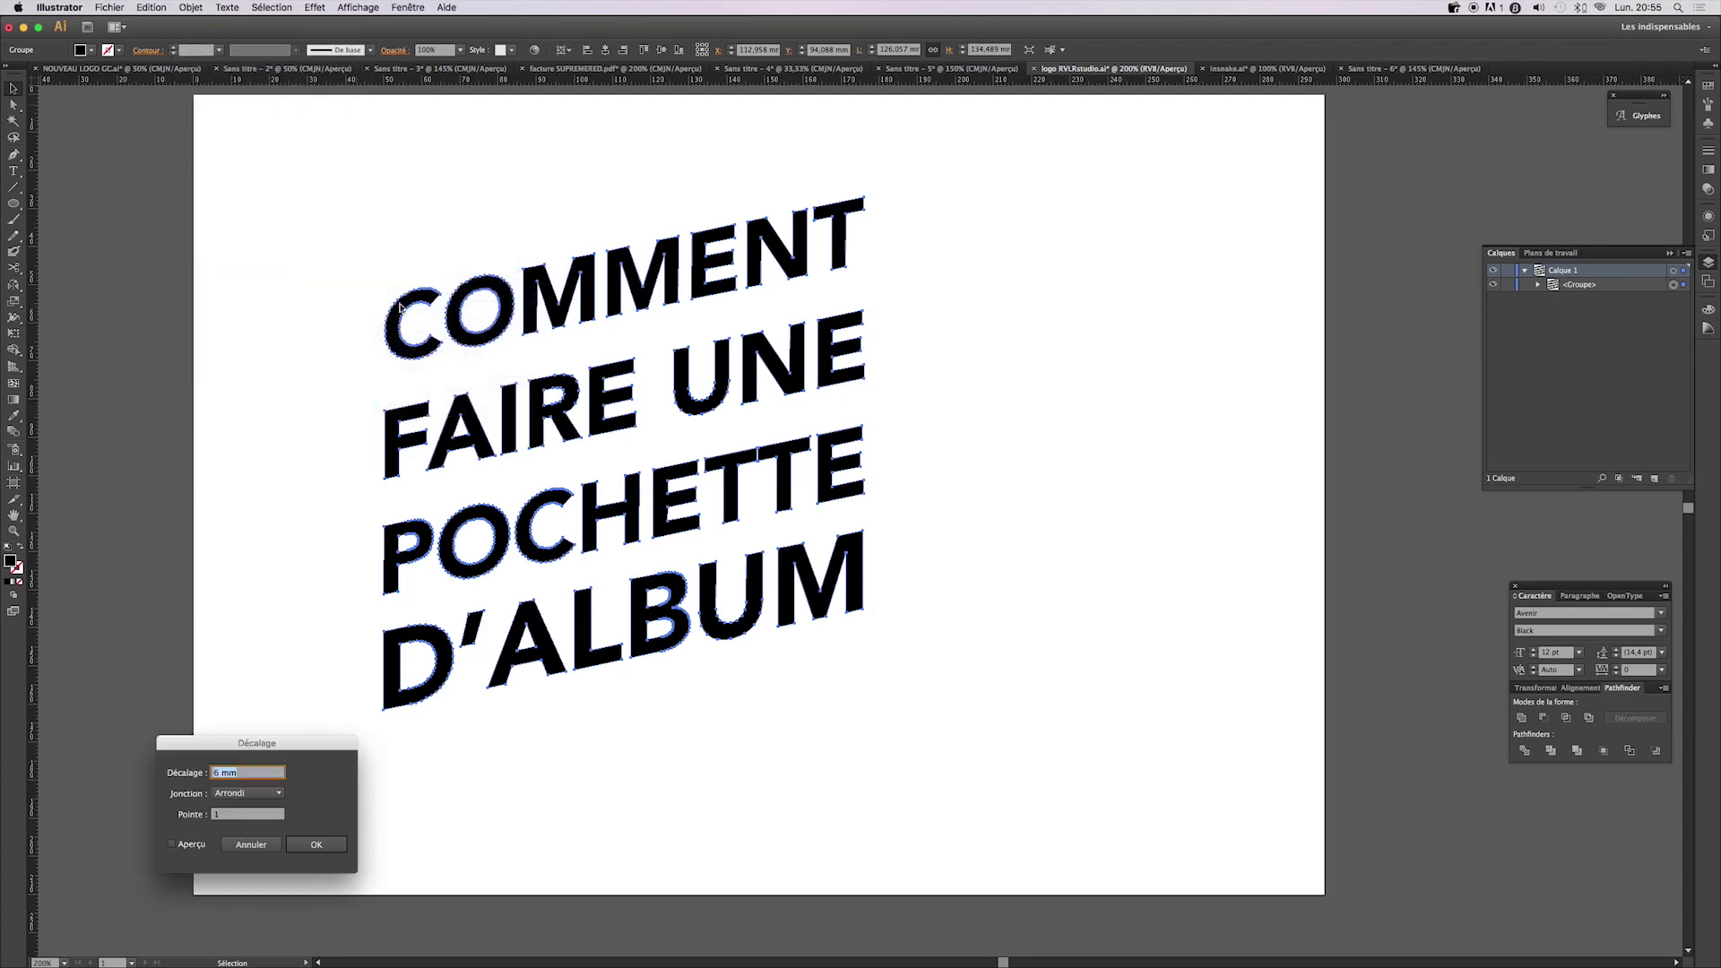
left_click_drag(213, 749, 995, 366)
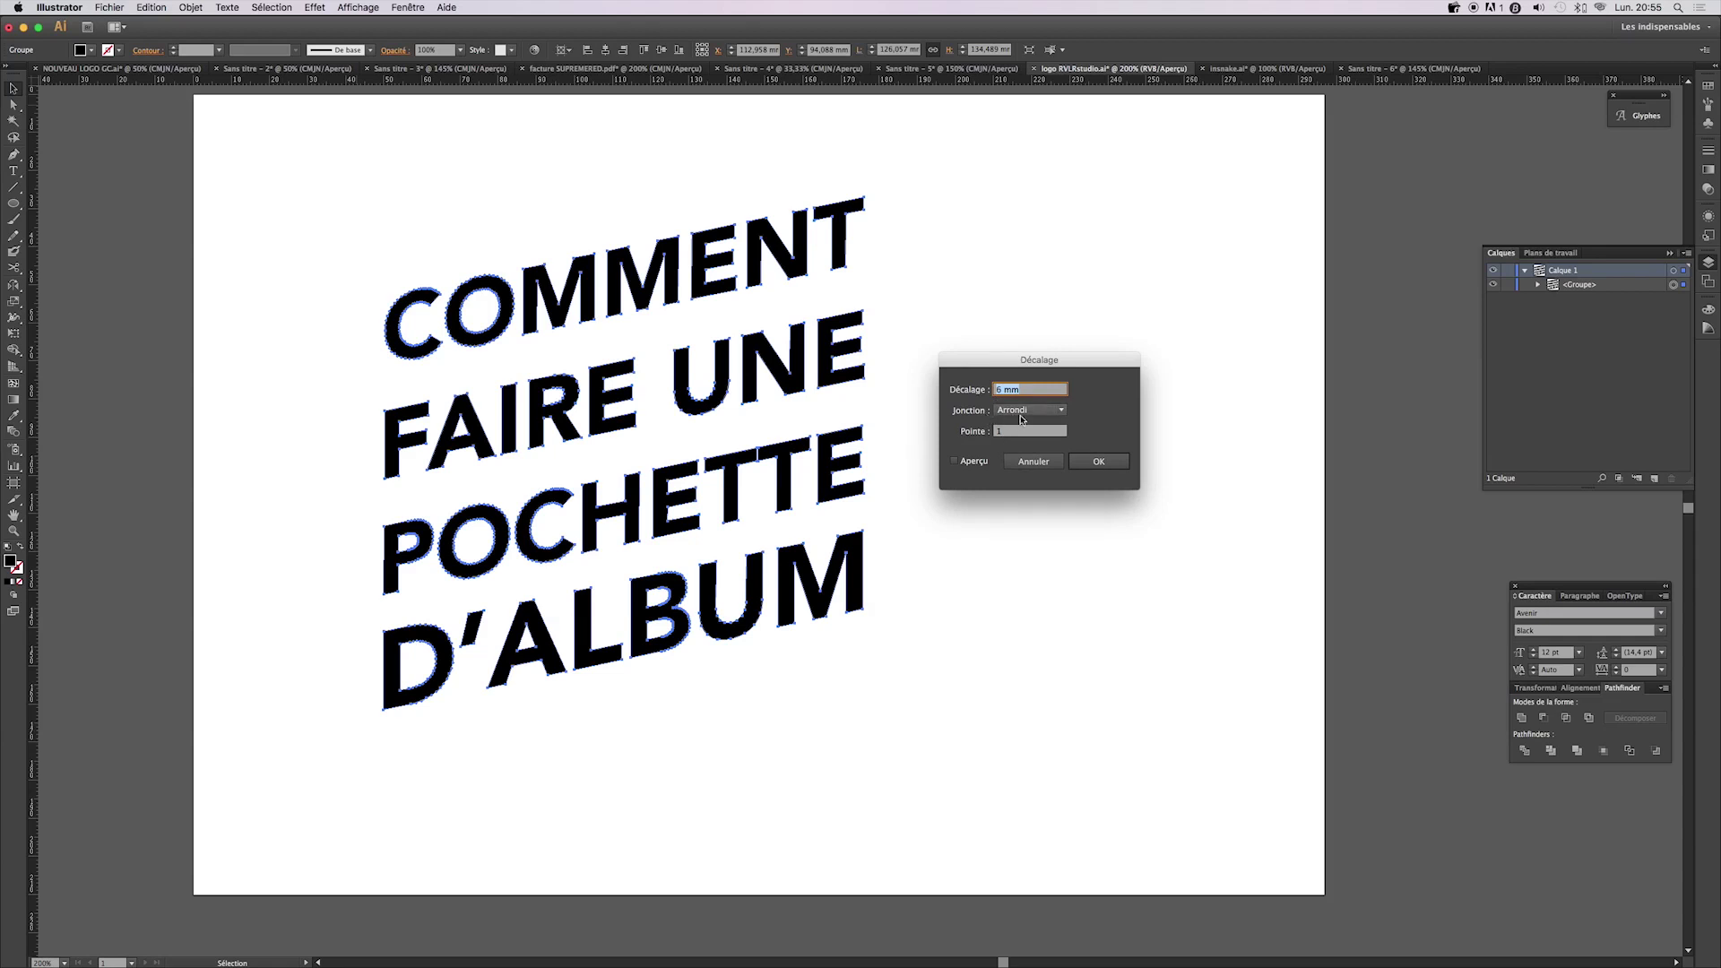
left_click(974, 461)
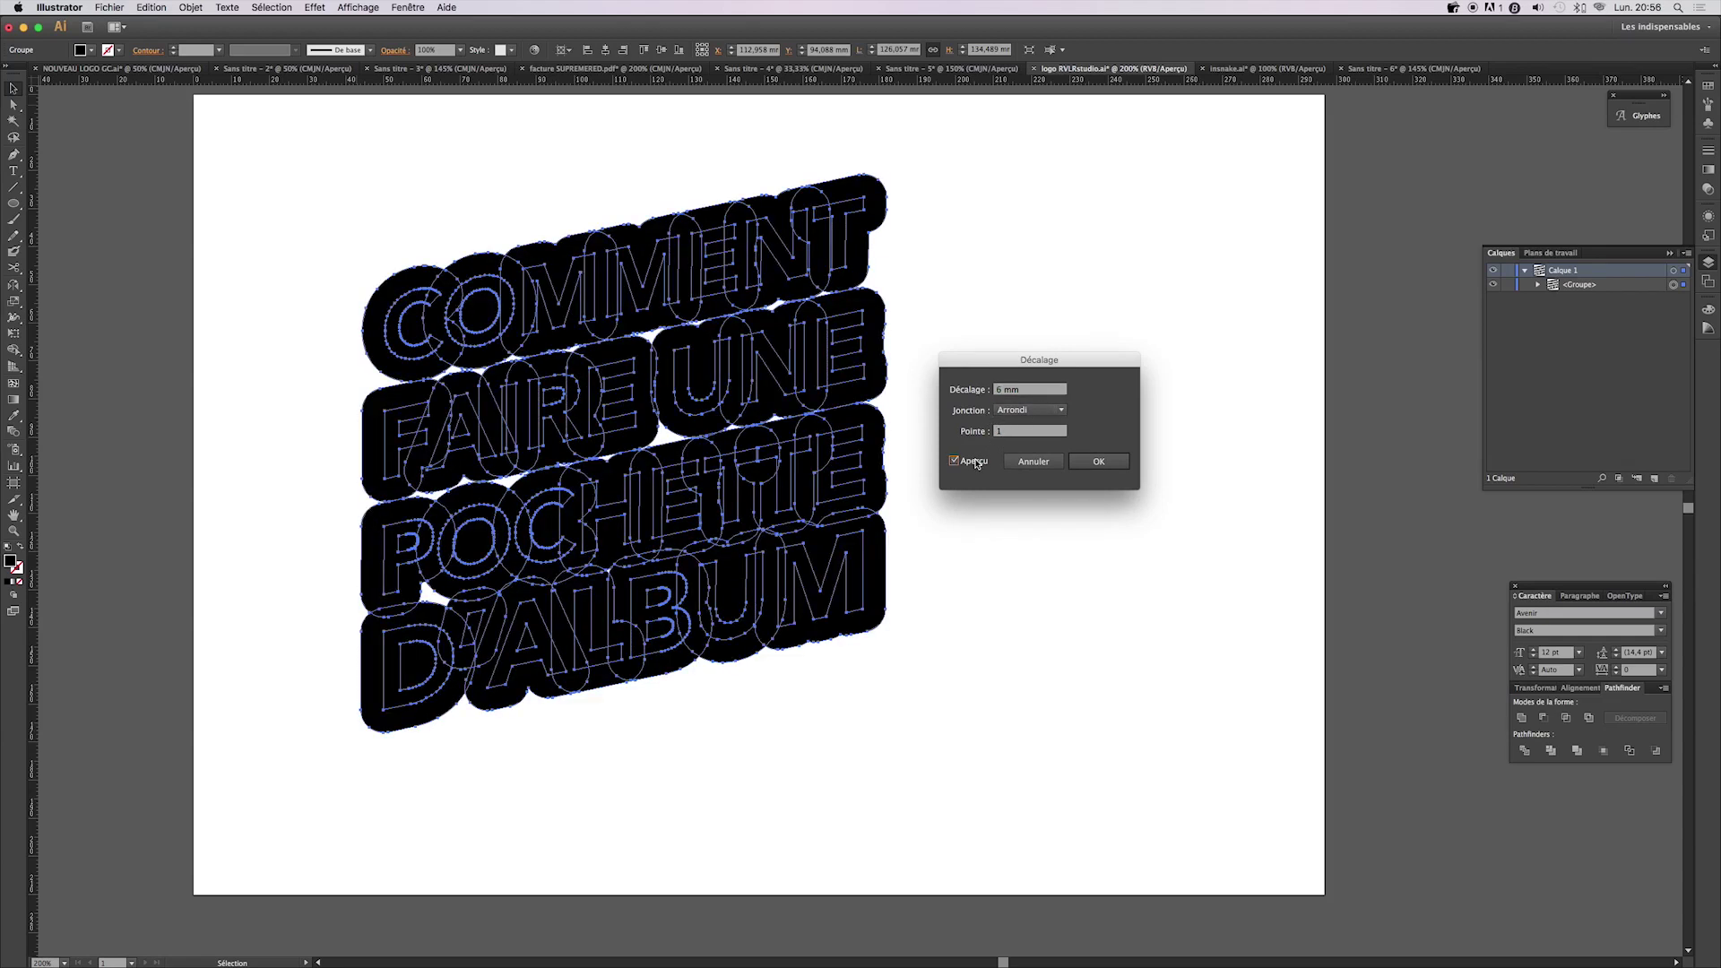
left_click(1028, 391)
key("Down")
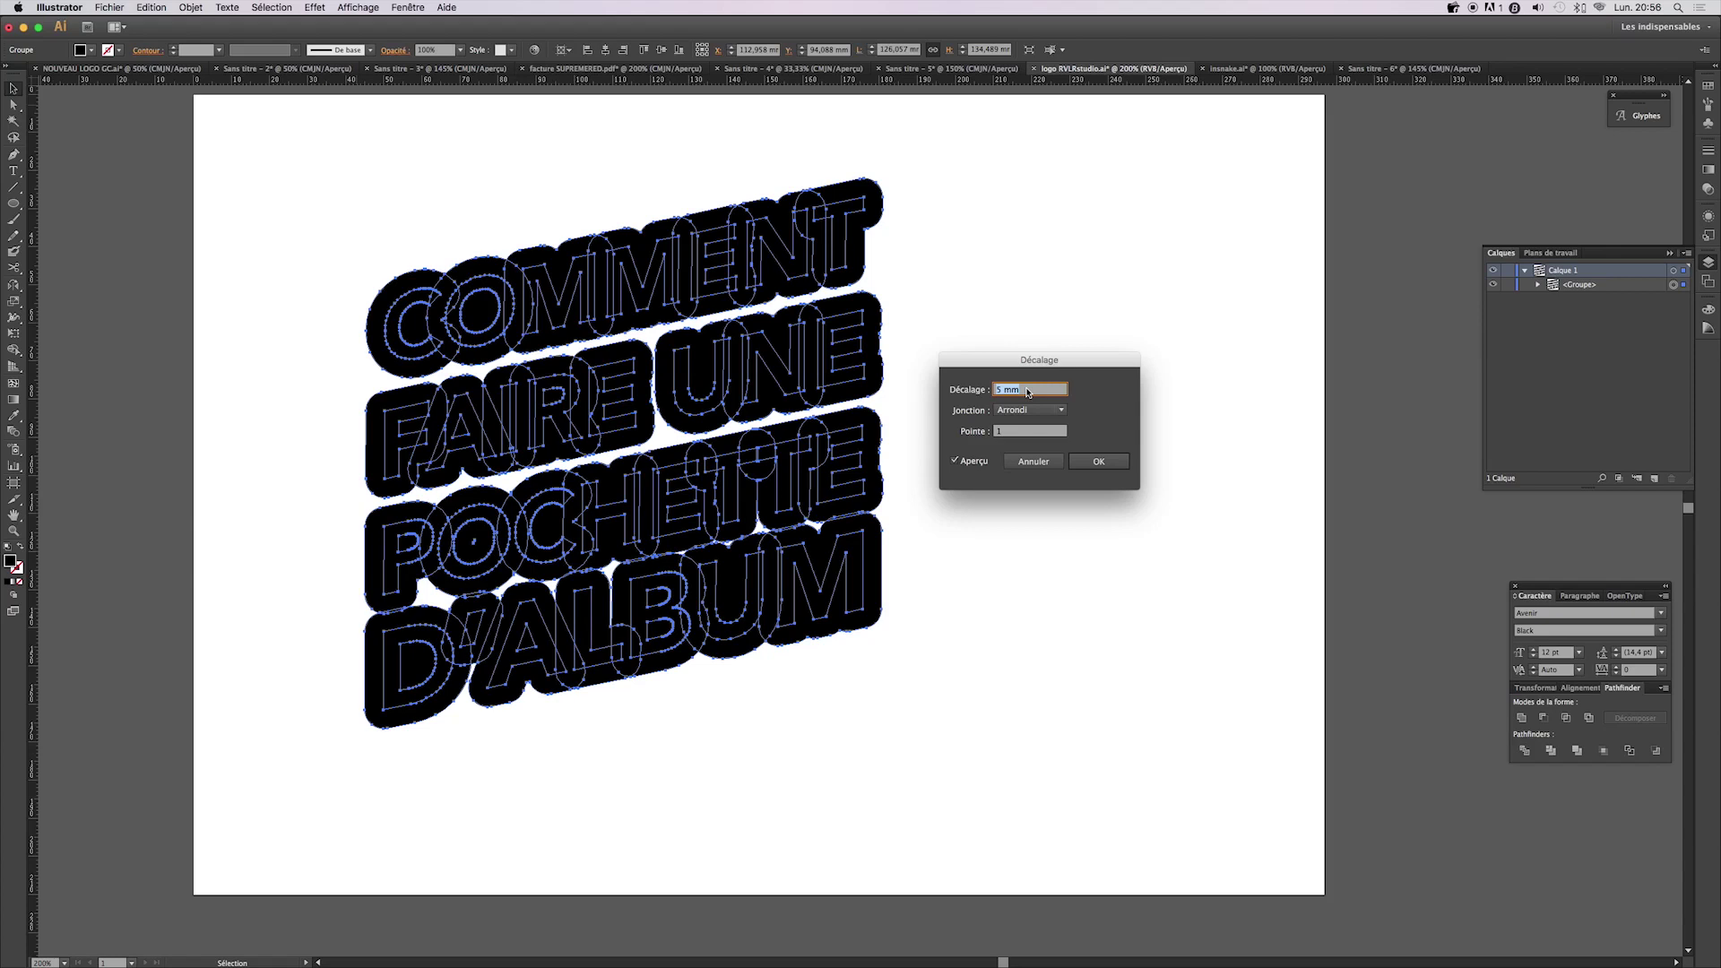
key("Down")
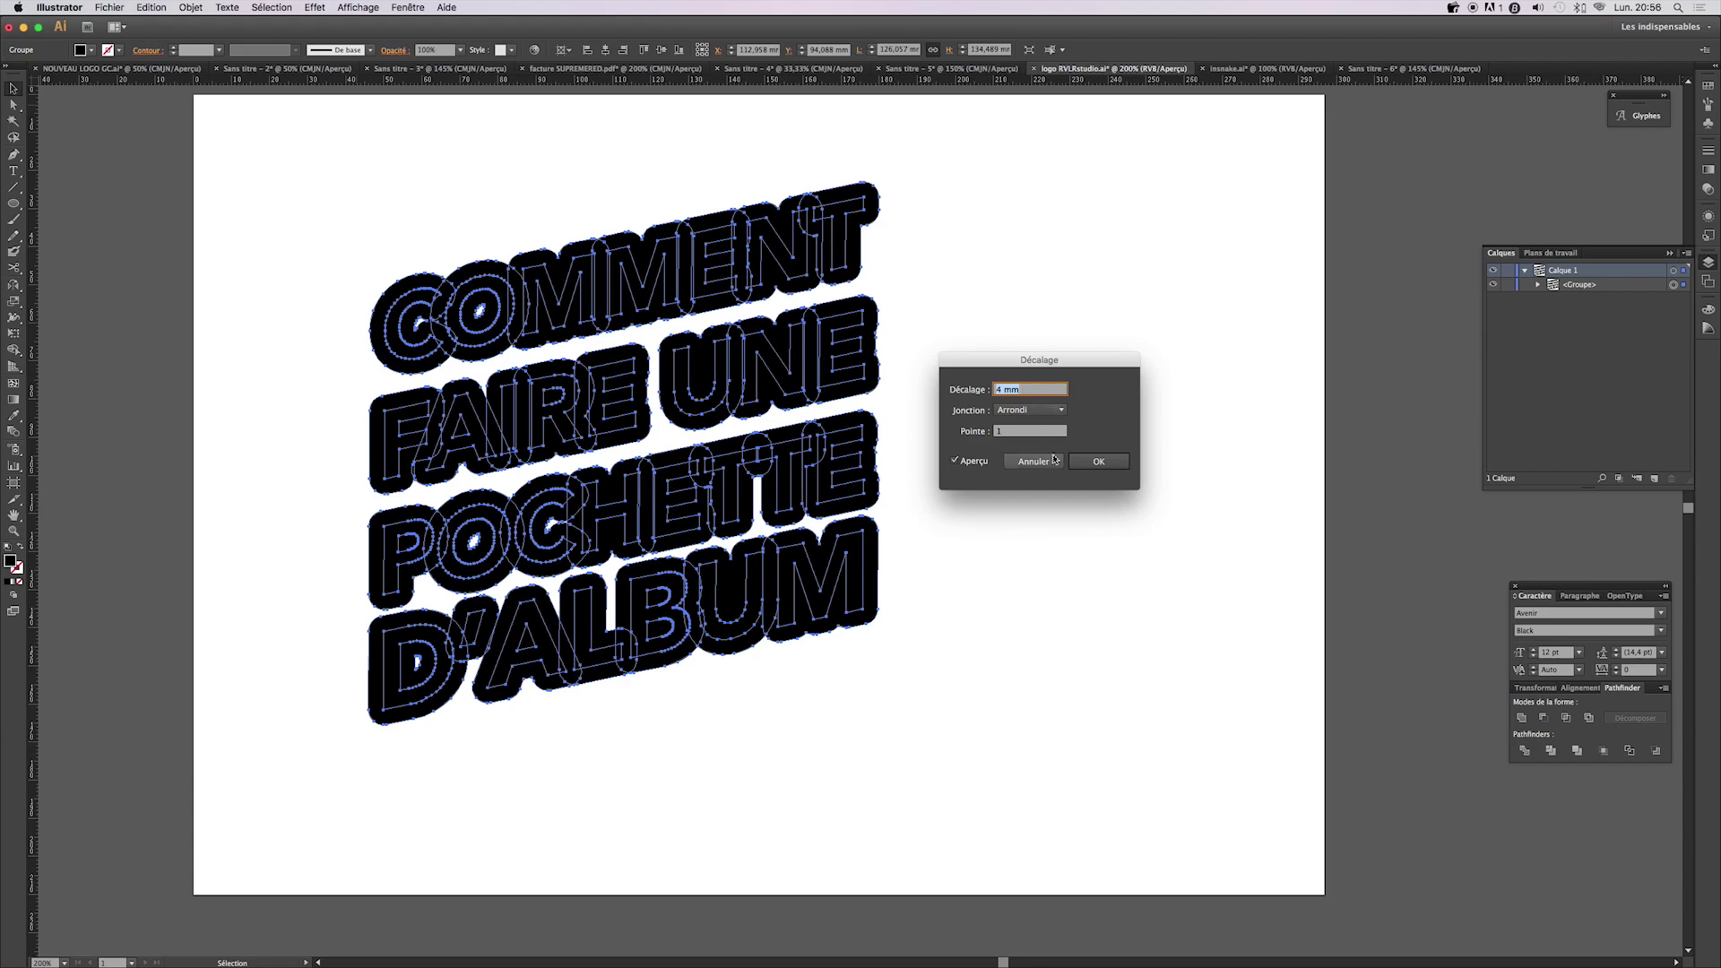
left_click(1086, 463)
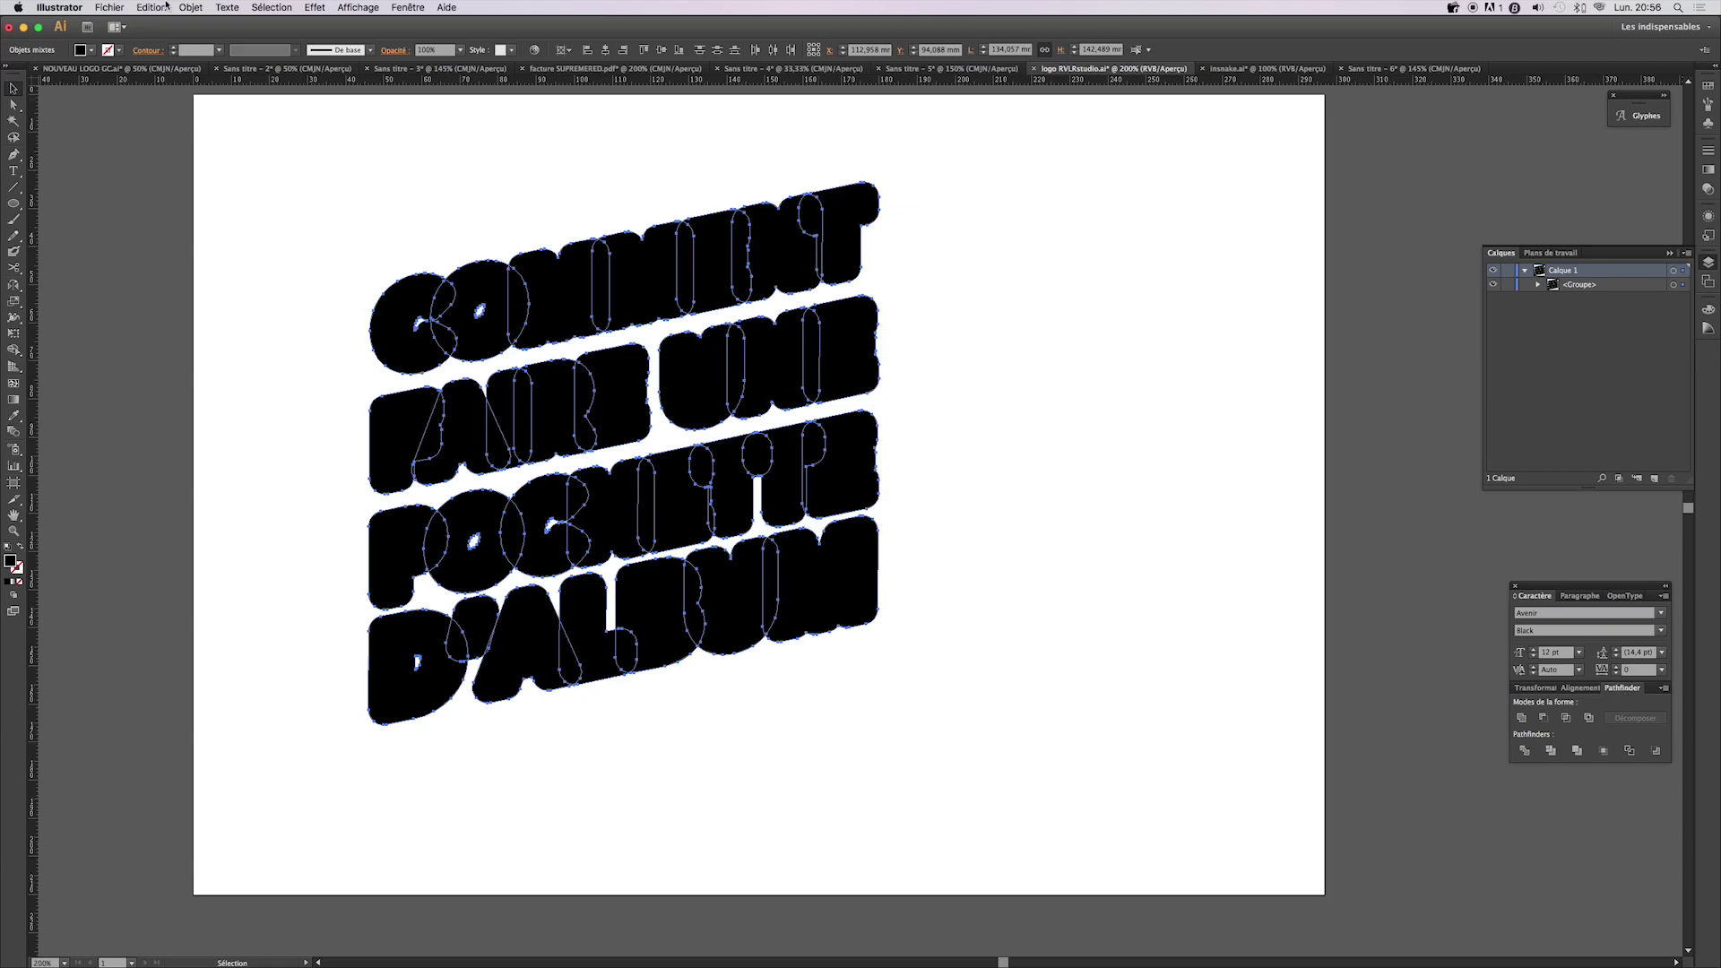
- Unite the offset letter outlines into one shape with Pathfinder Réunion
left_click(408, 8)
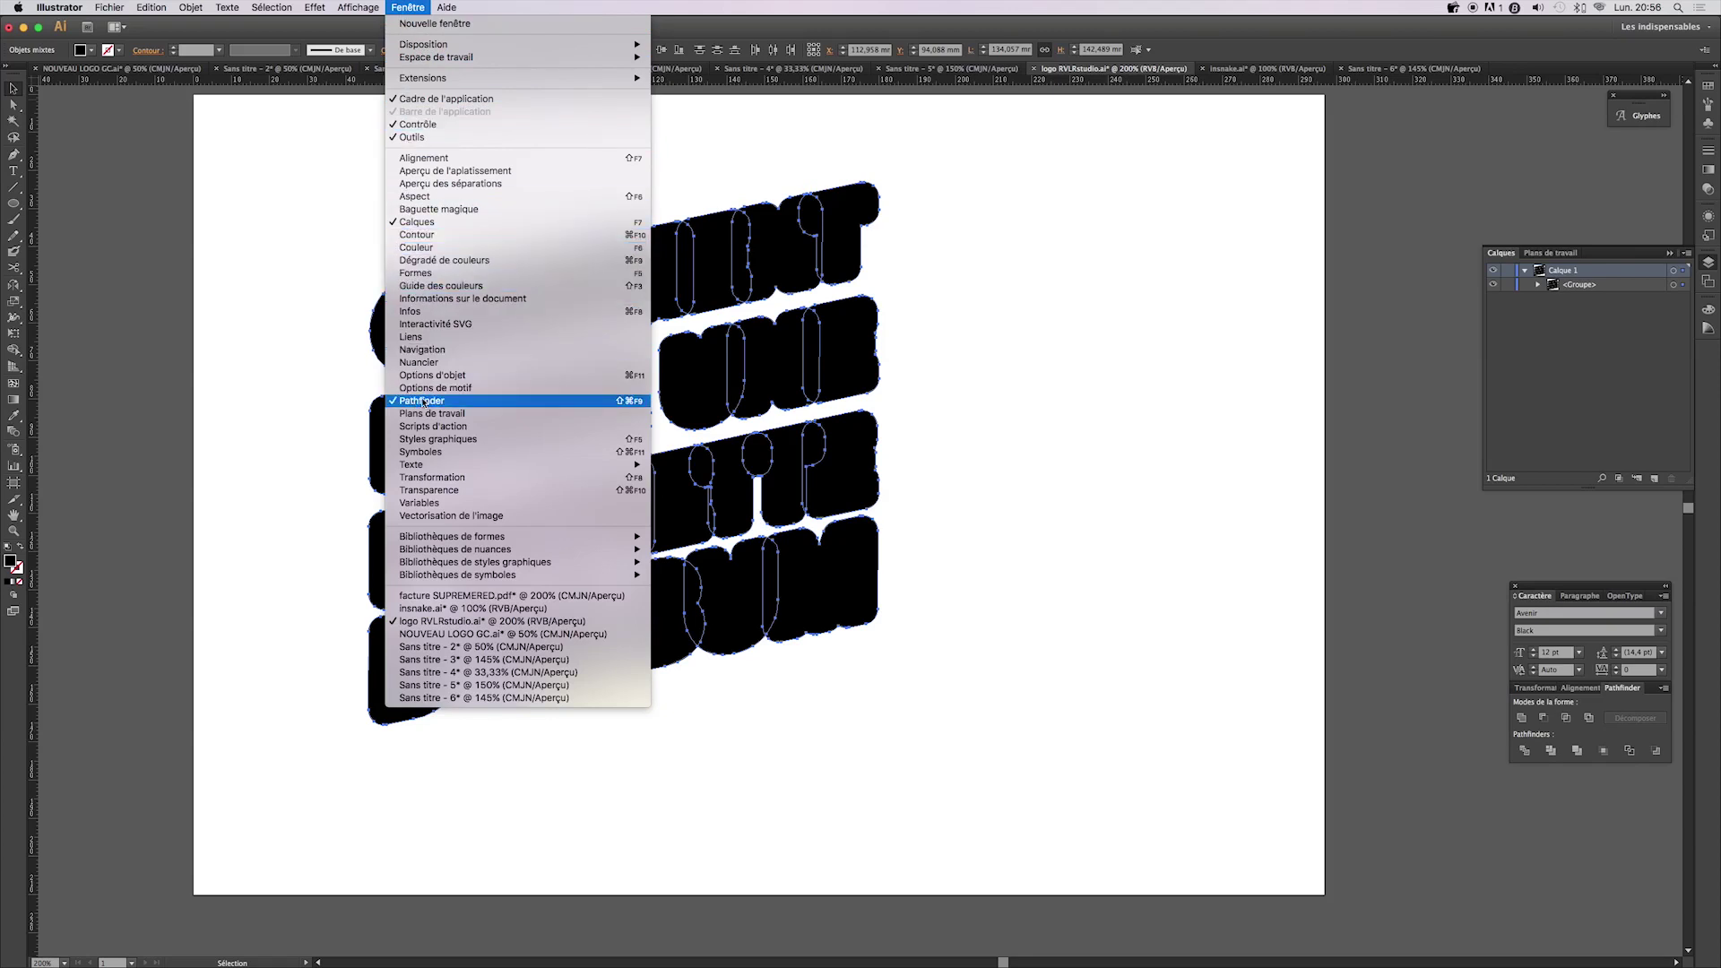
left_click(960, 468)
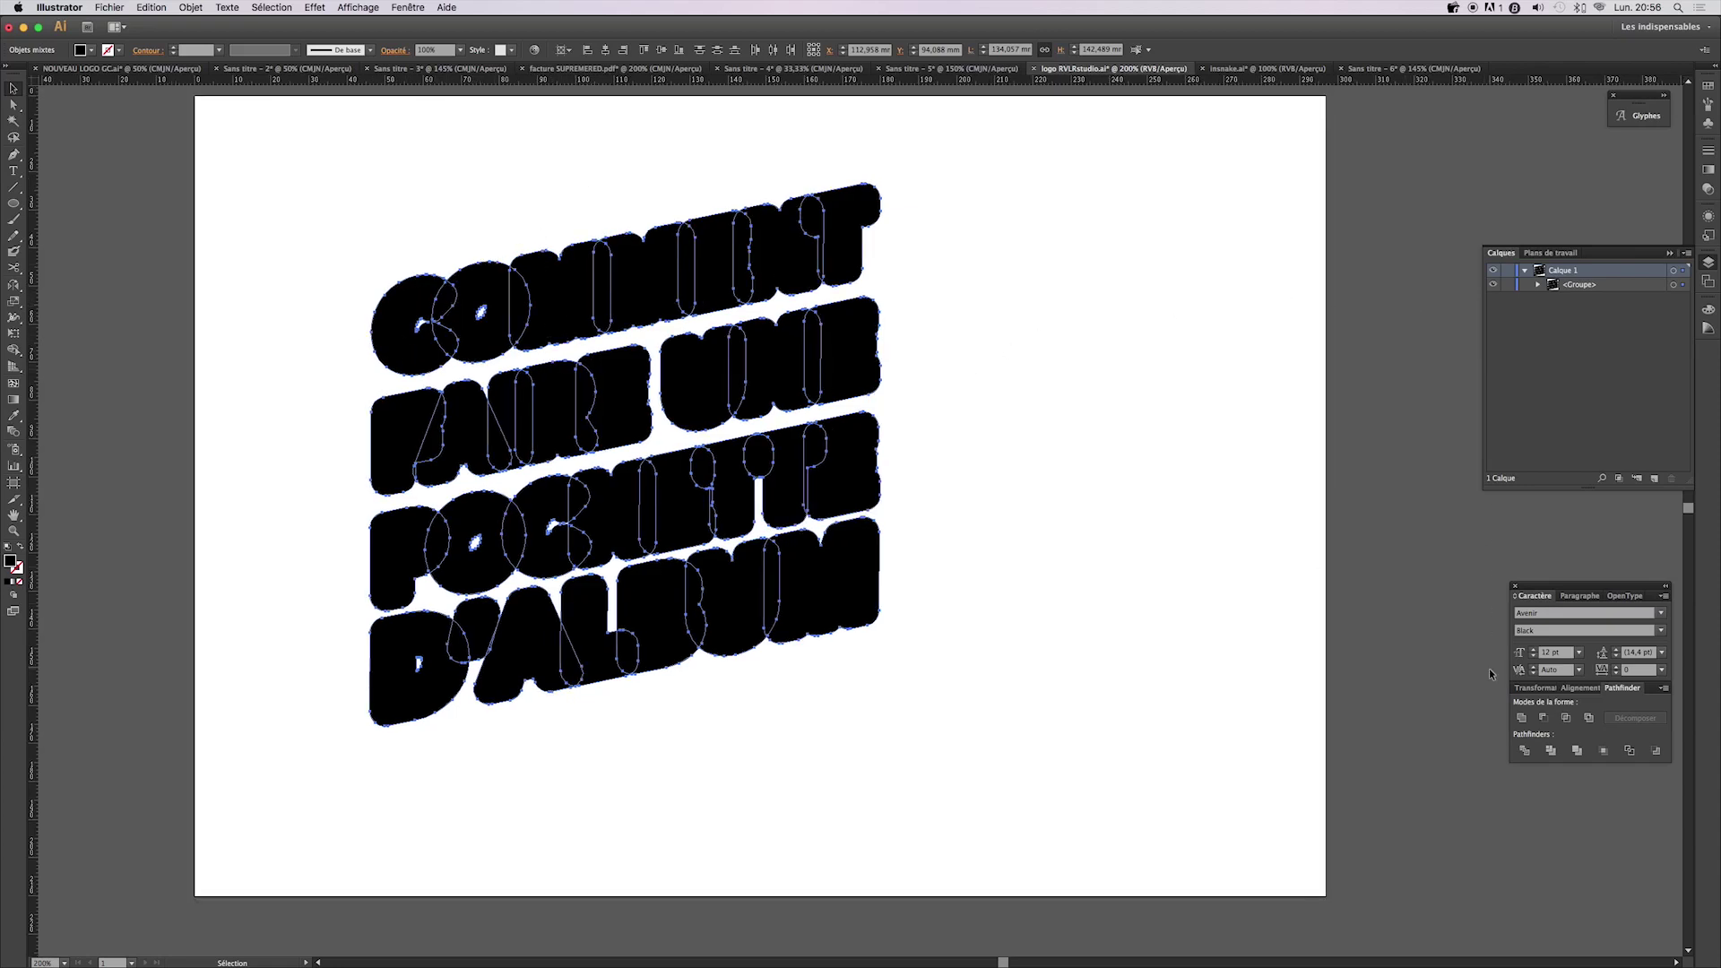
left_click(1523, 719)
left_click(1523, 719)
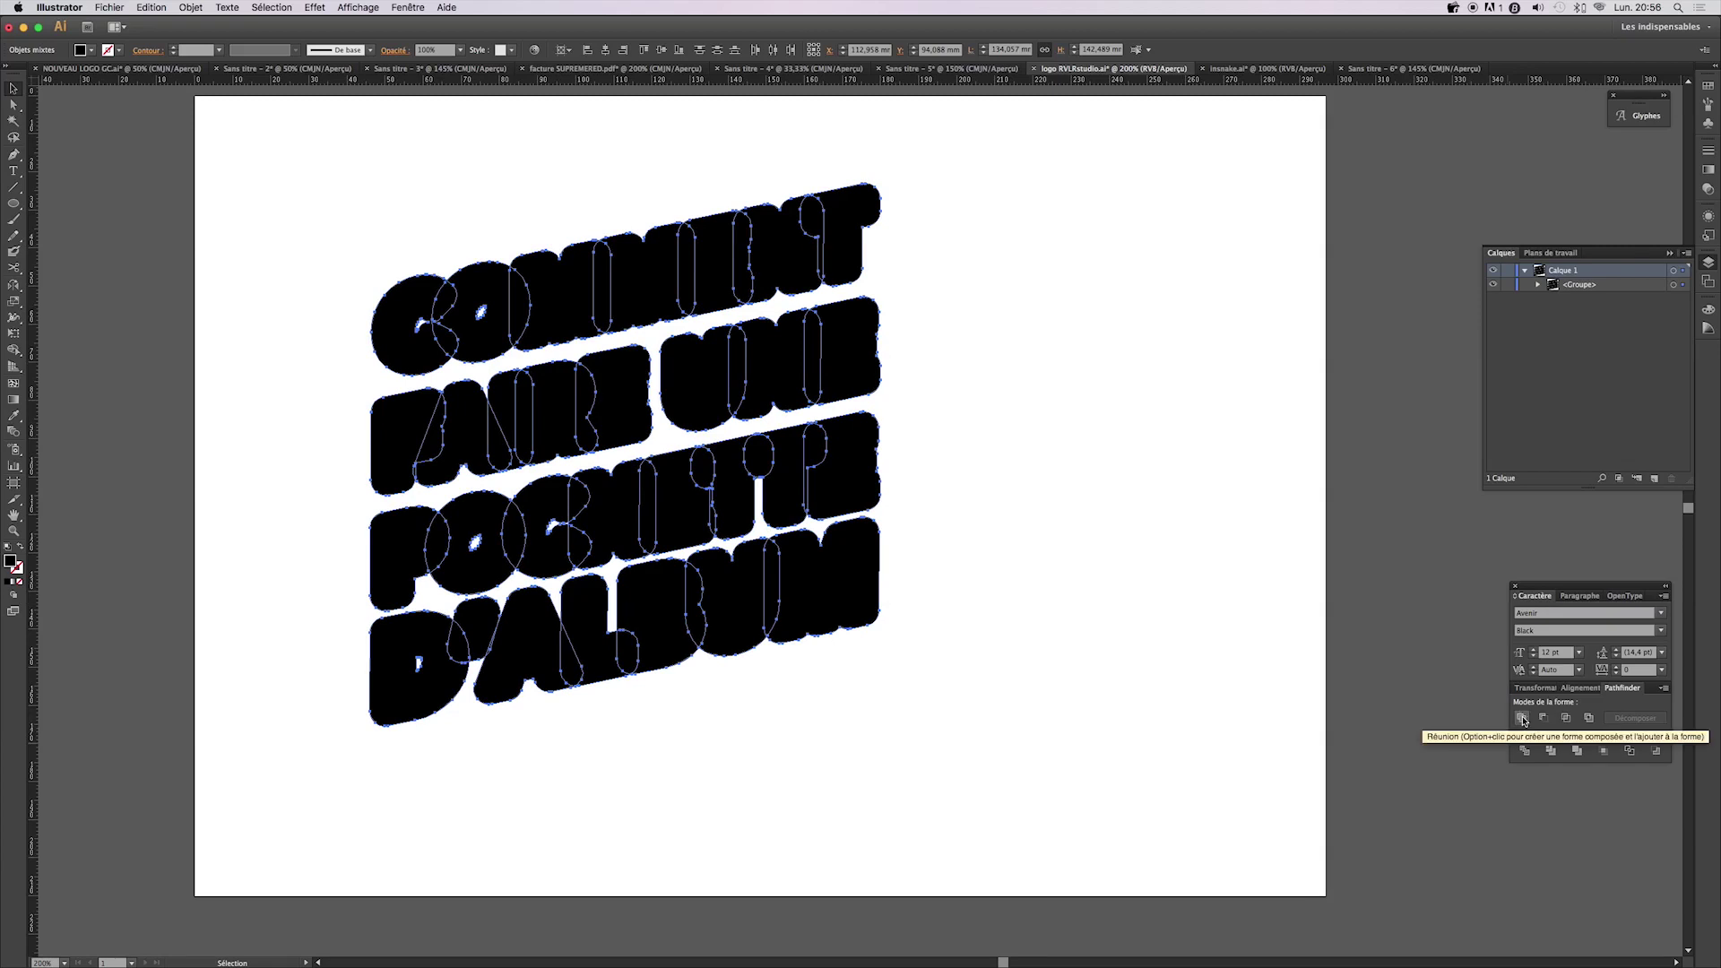
left_click(1523, 719)
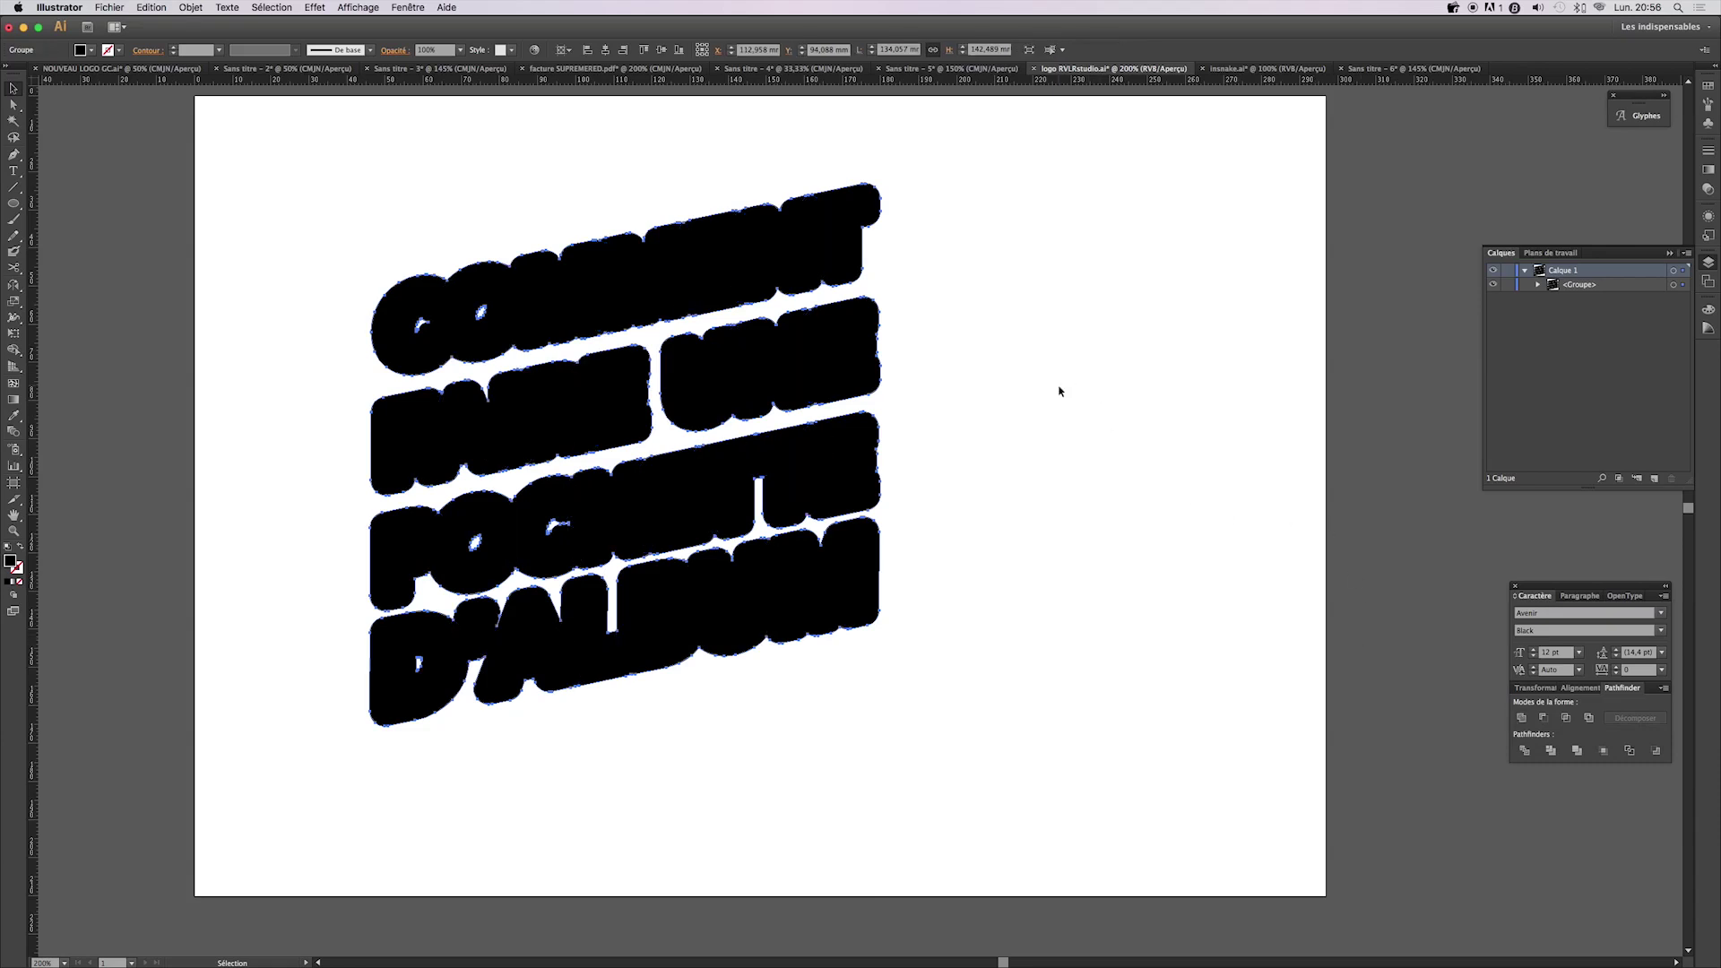
- Inspect the title group in the Layers panel and select the lettering group
key("a")
left_click(1538, 285)
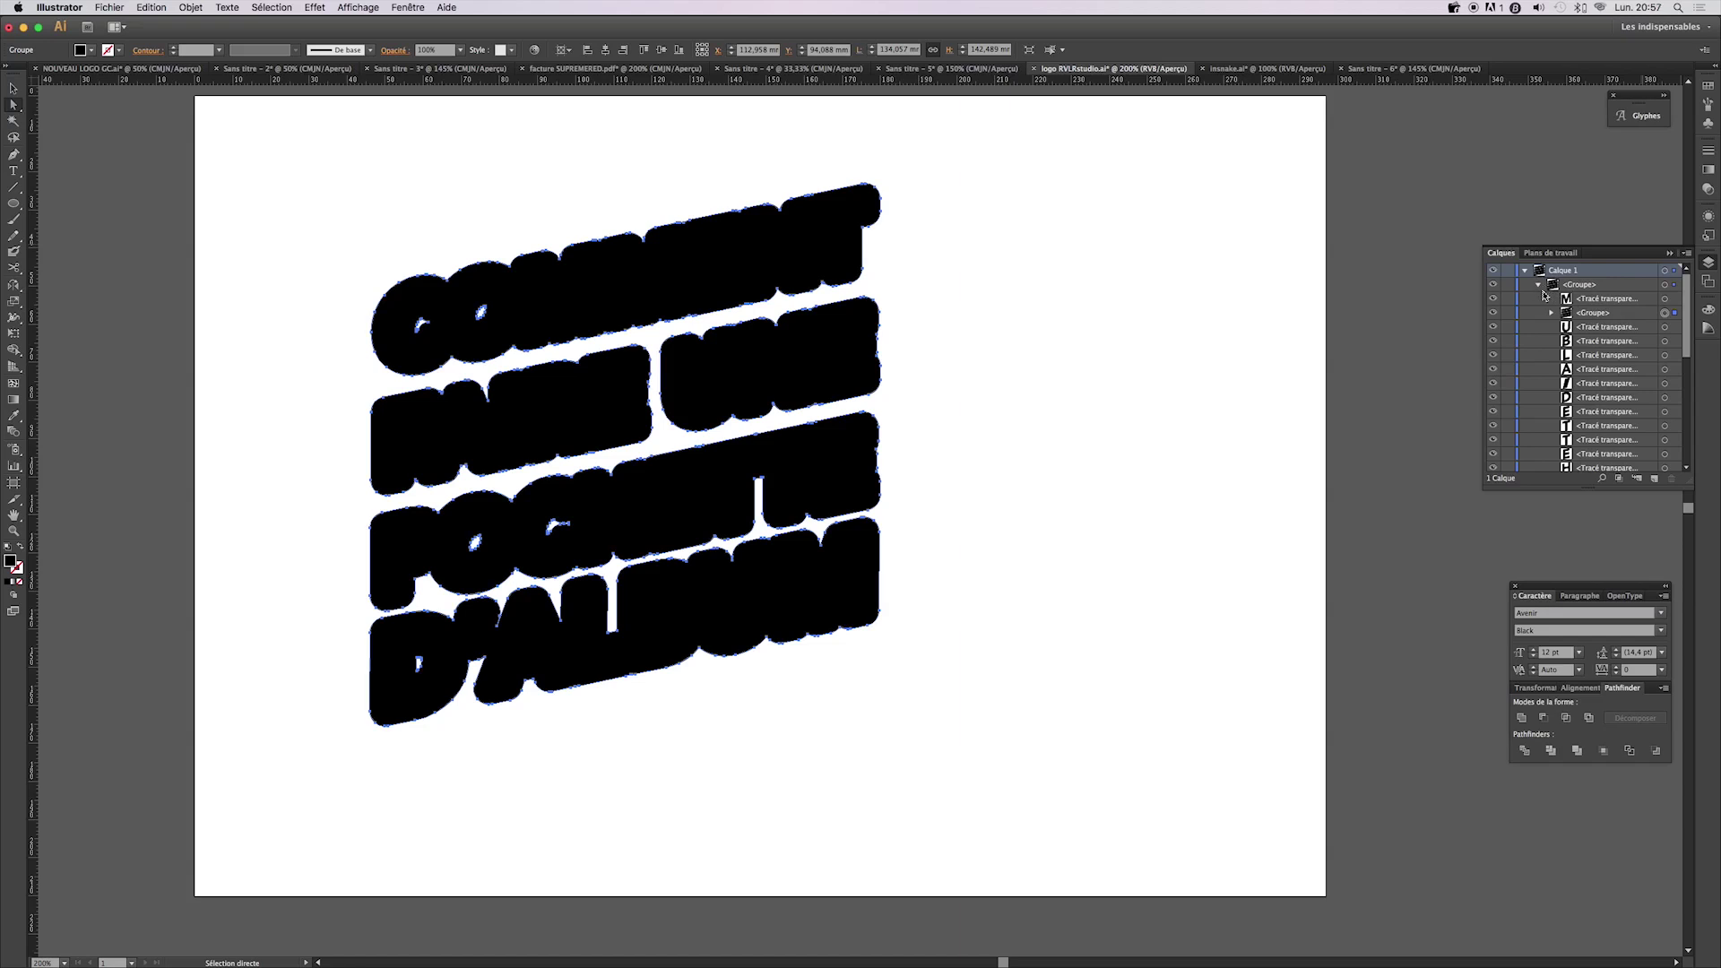
left_click(1710, 263)
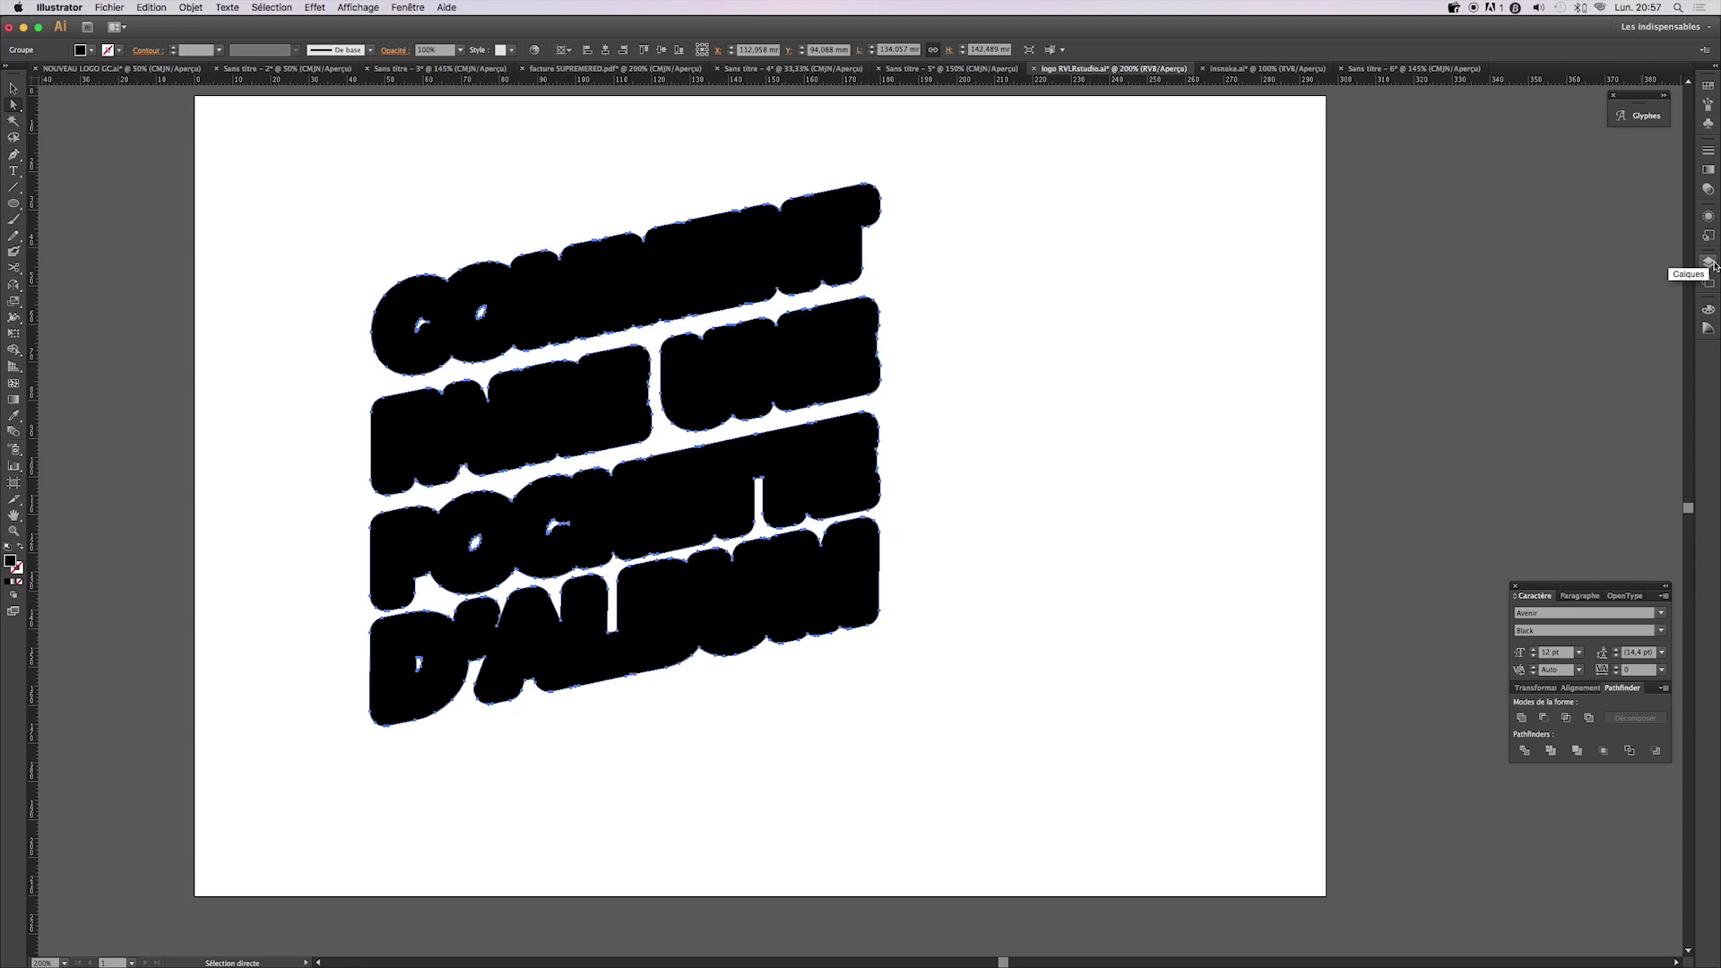
left_click(1711, 263)
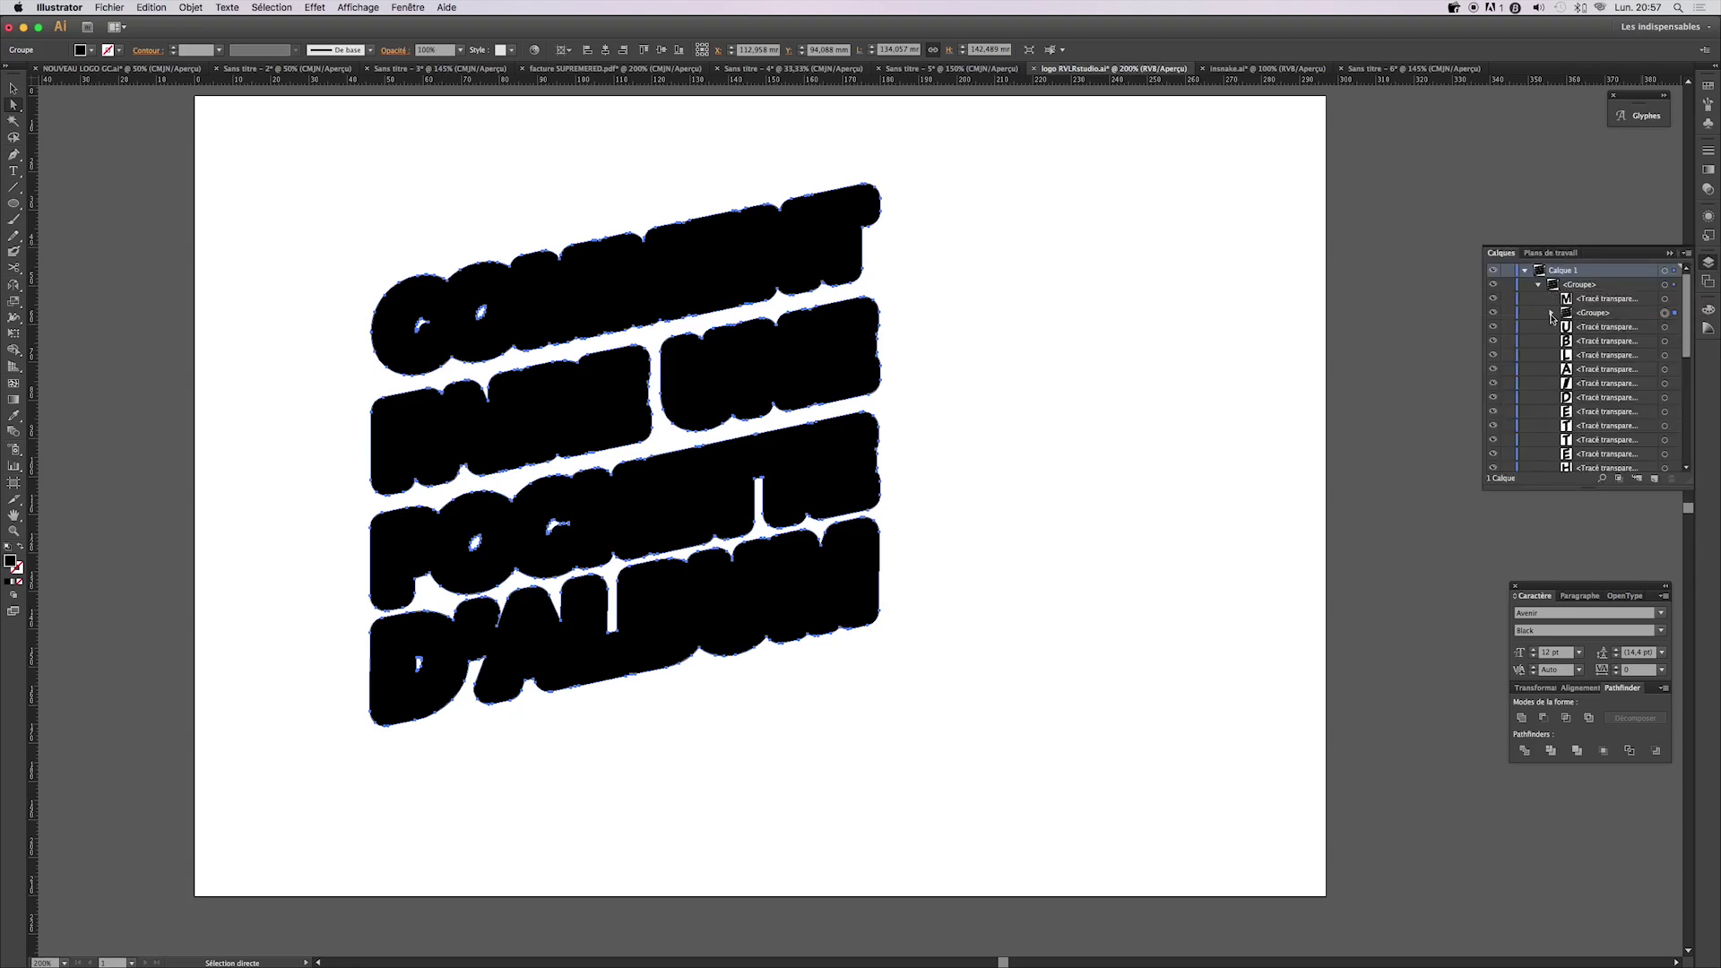
left_click(1538, 285)
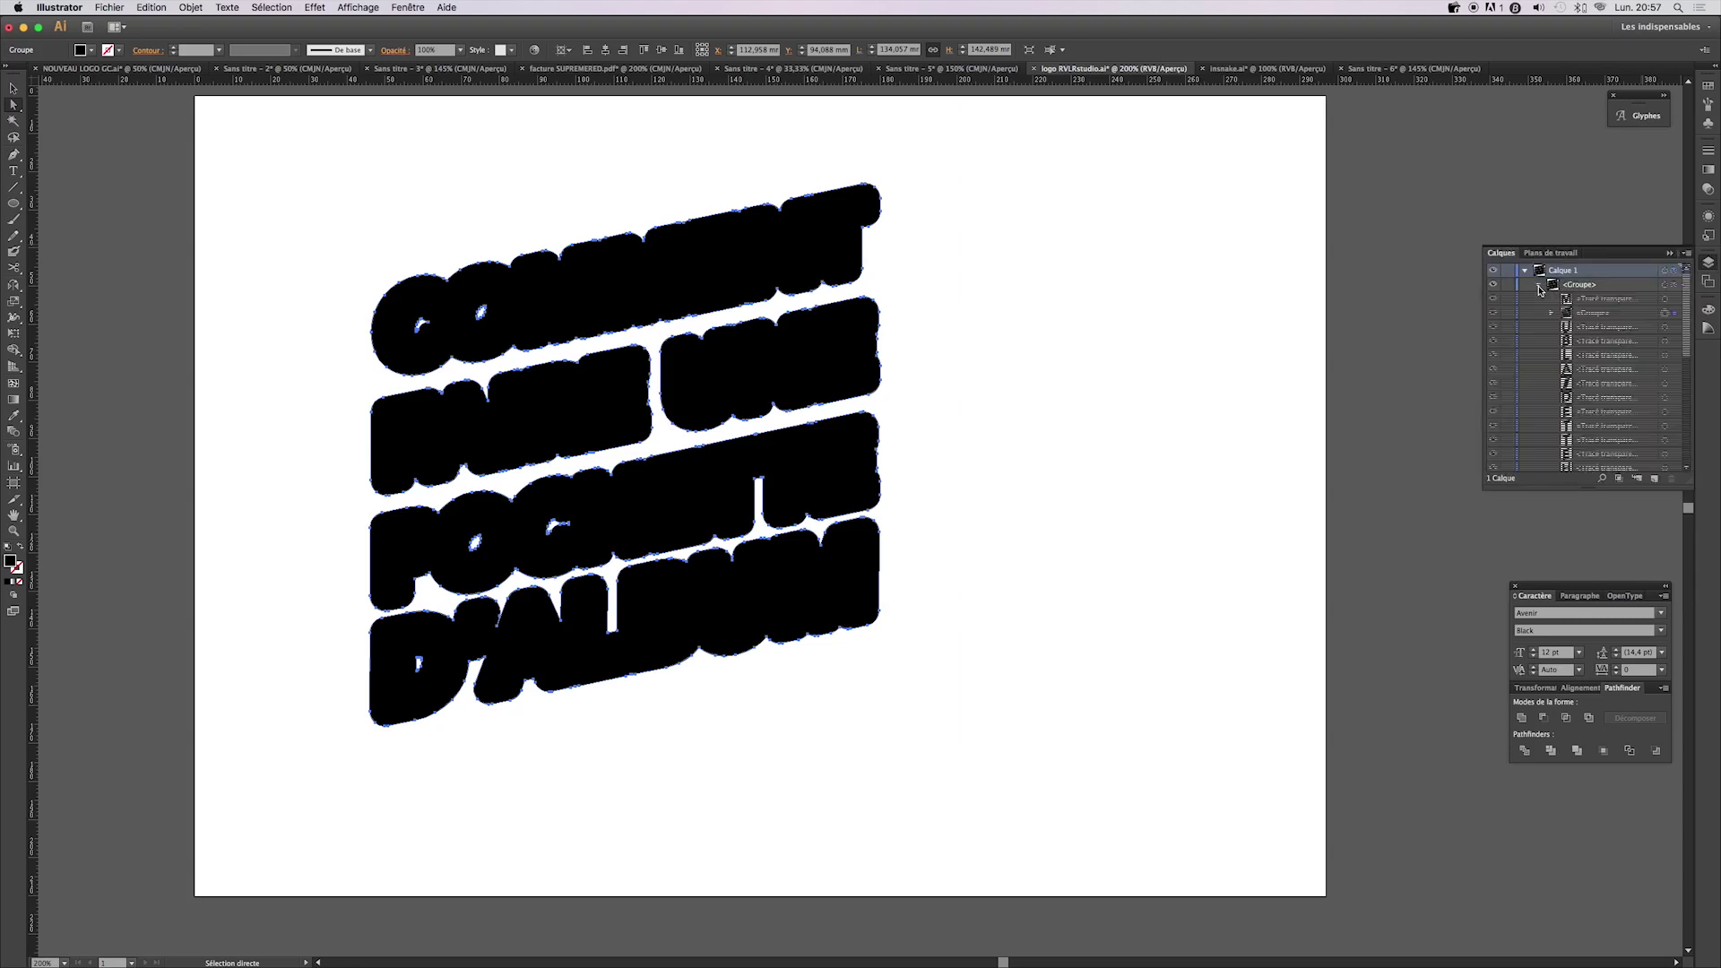
left_click(906, 162)
key("v")
left_click(814, 267)
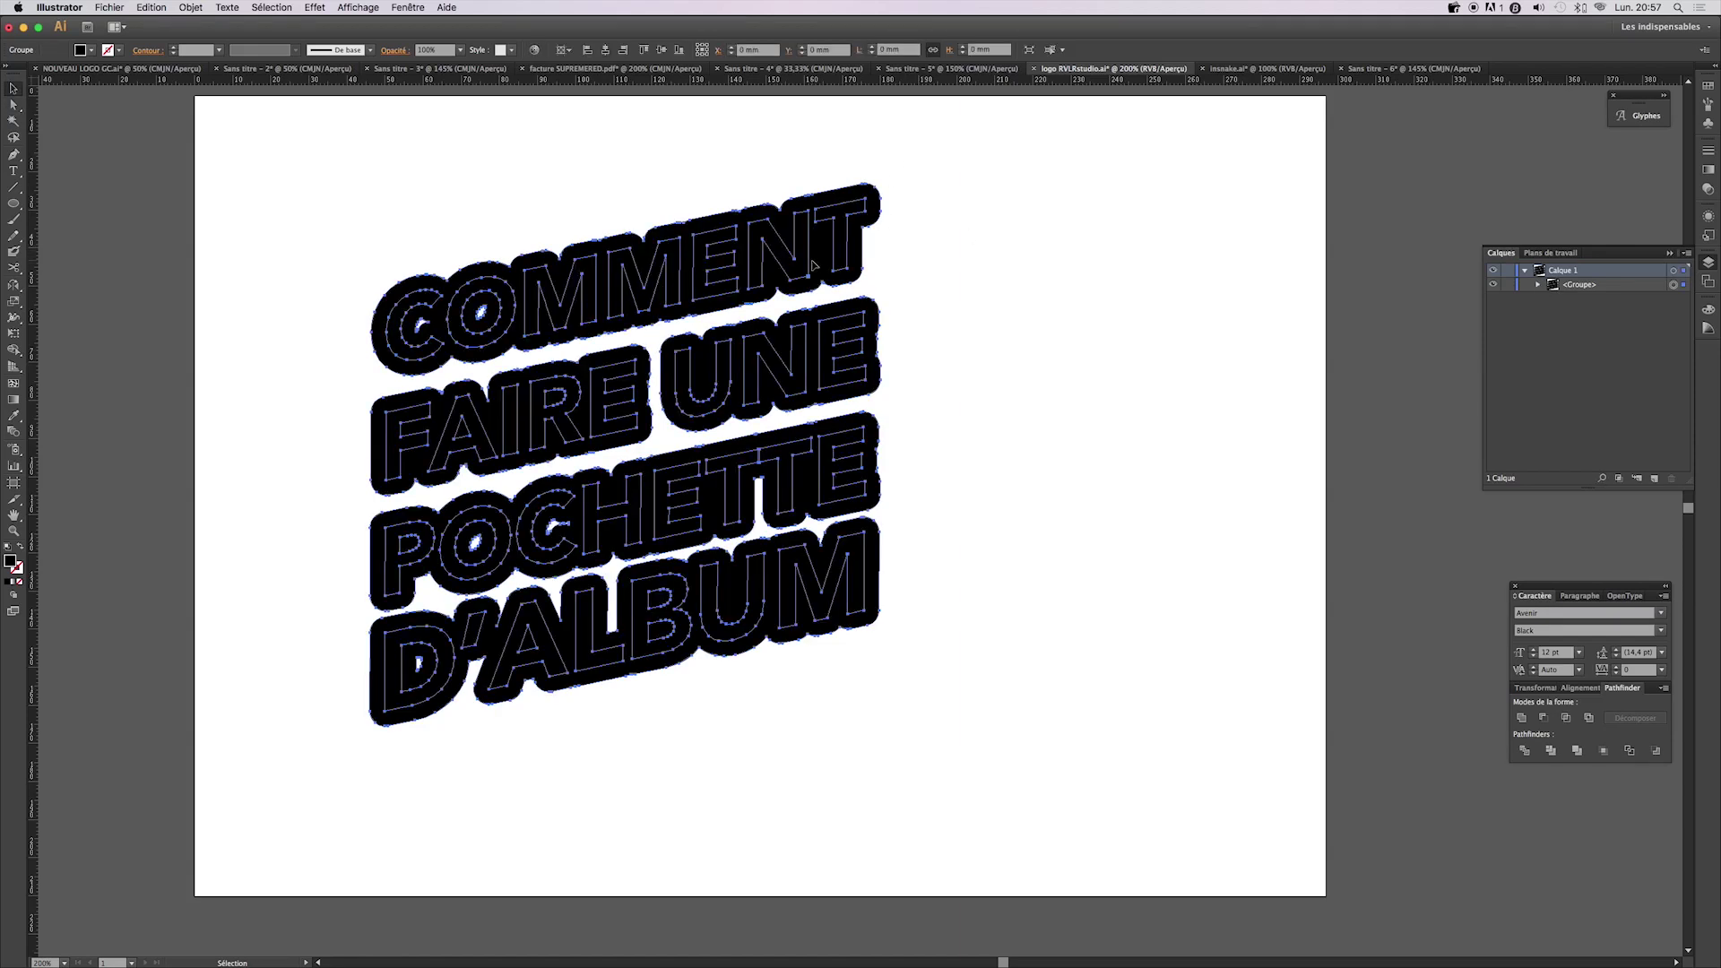
- Drag the nested black outline group to the bottom of the title's stack
left_click(1538, 285)
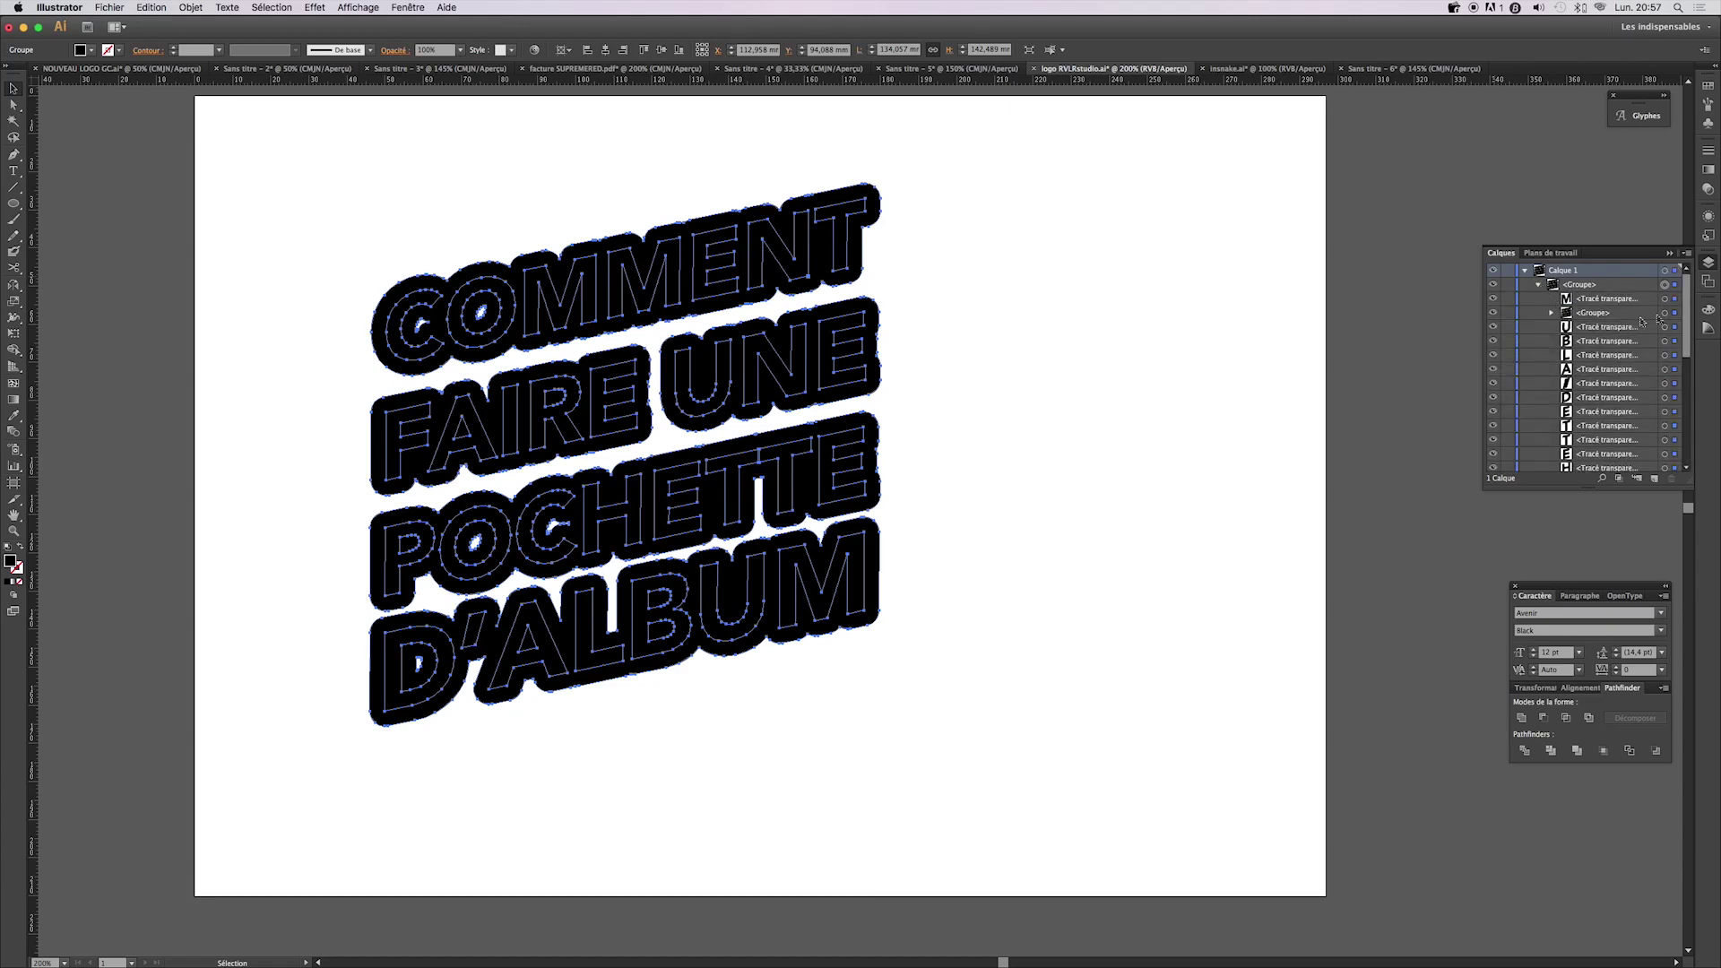
left_click(1675, 312)
left_click(1596, 313)
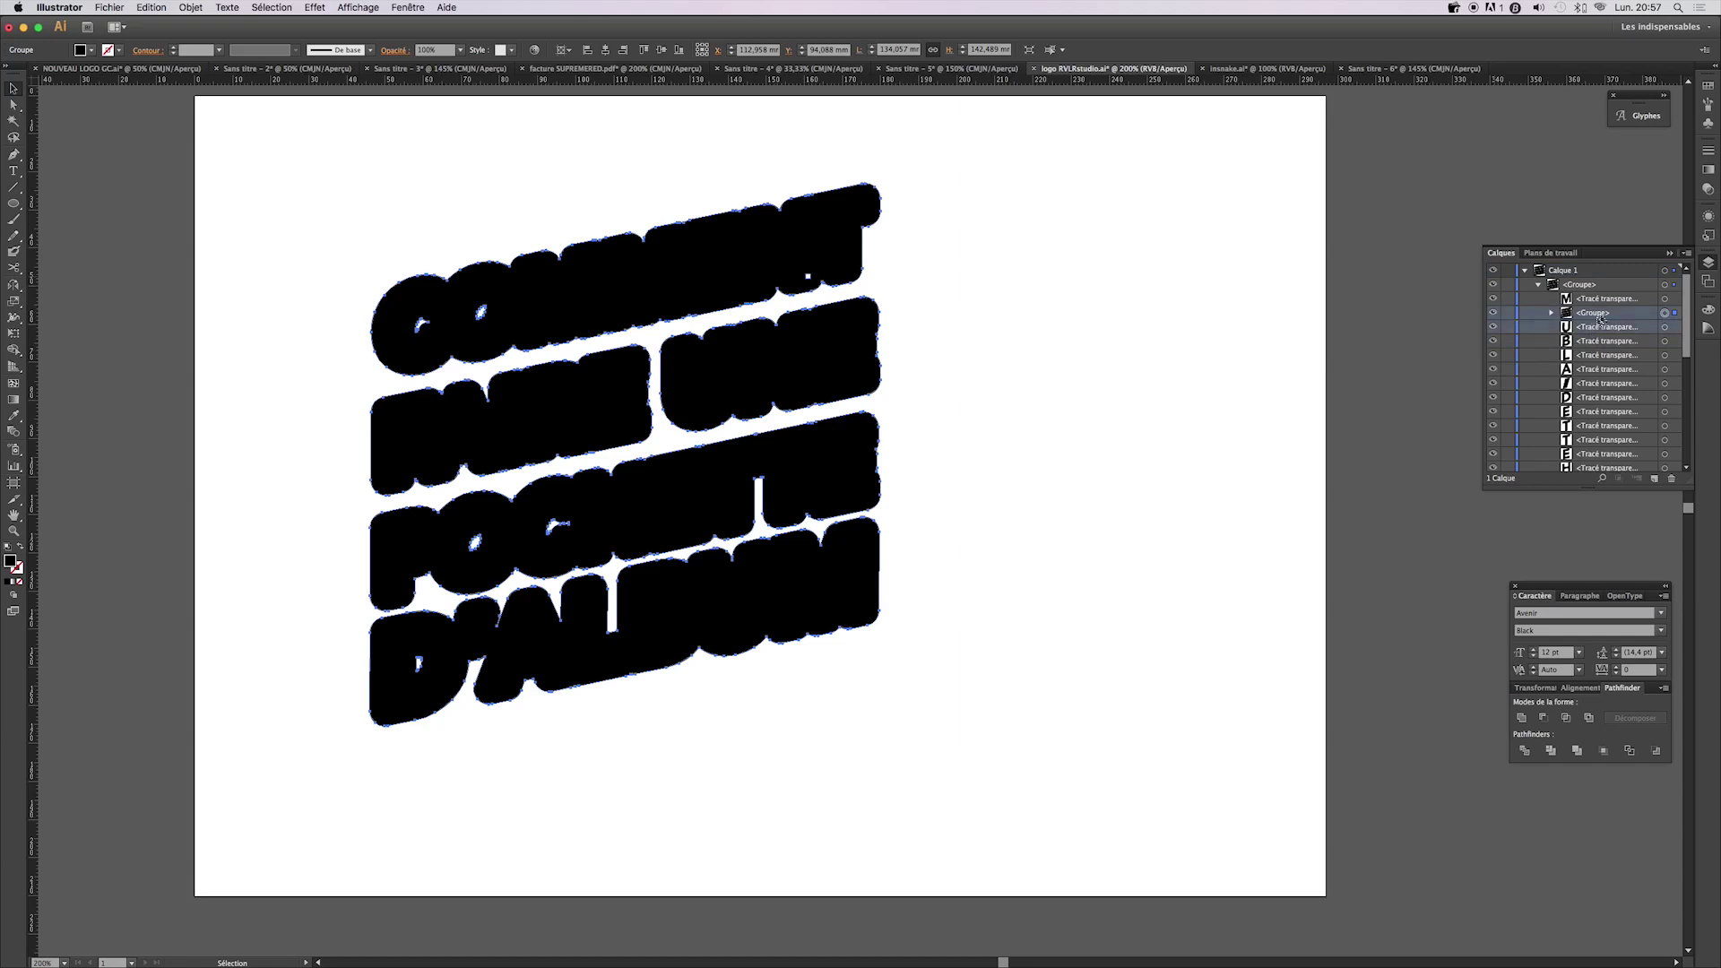
mouse_move(1594, 317)
left_mouse_down()
mouse_move(1627, 333)
mouse_move(1609, 478)
left_mouse_up()
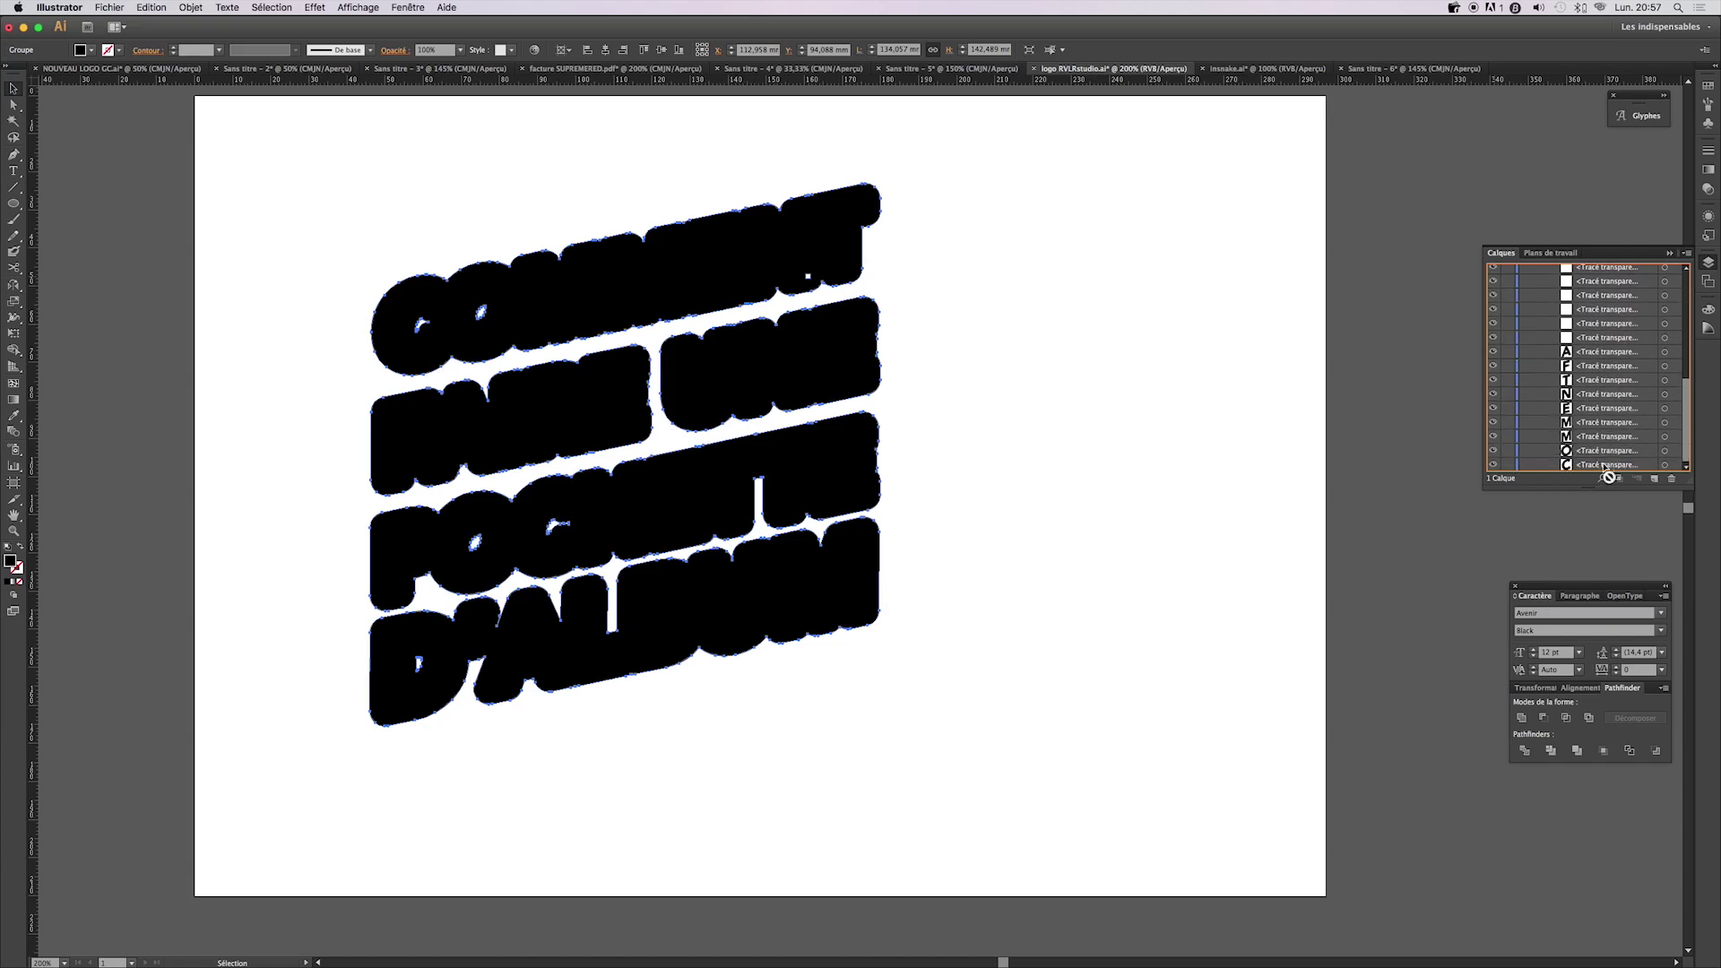
mouse_move(1609, 478)
left_mouse_down()
mouse_move(1581, 478)
mouse_move(1588, 440)
left_mouse_up()
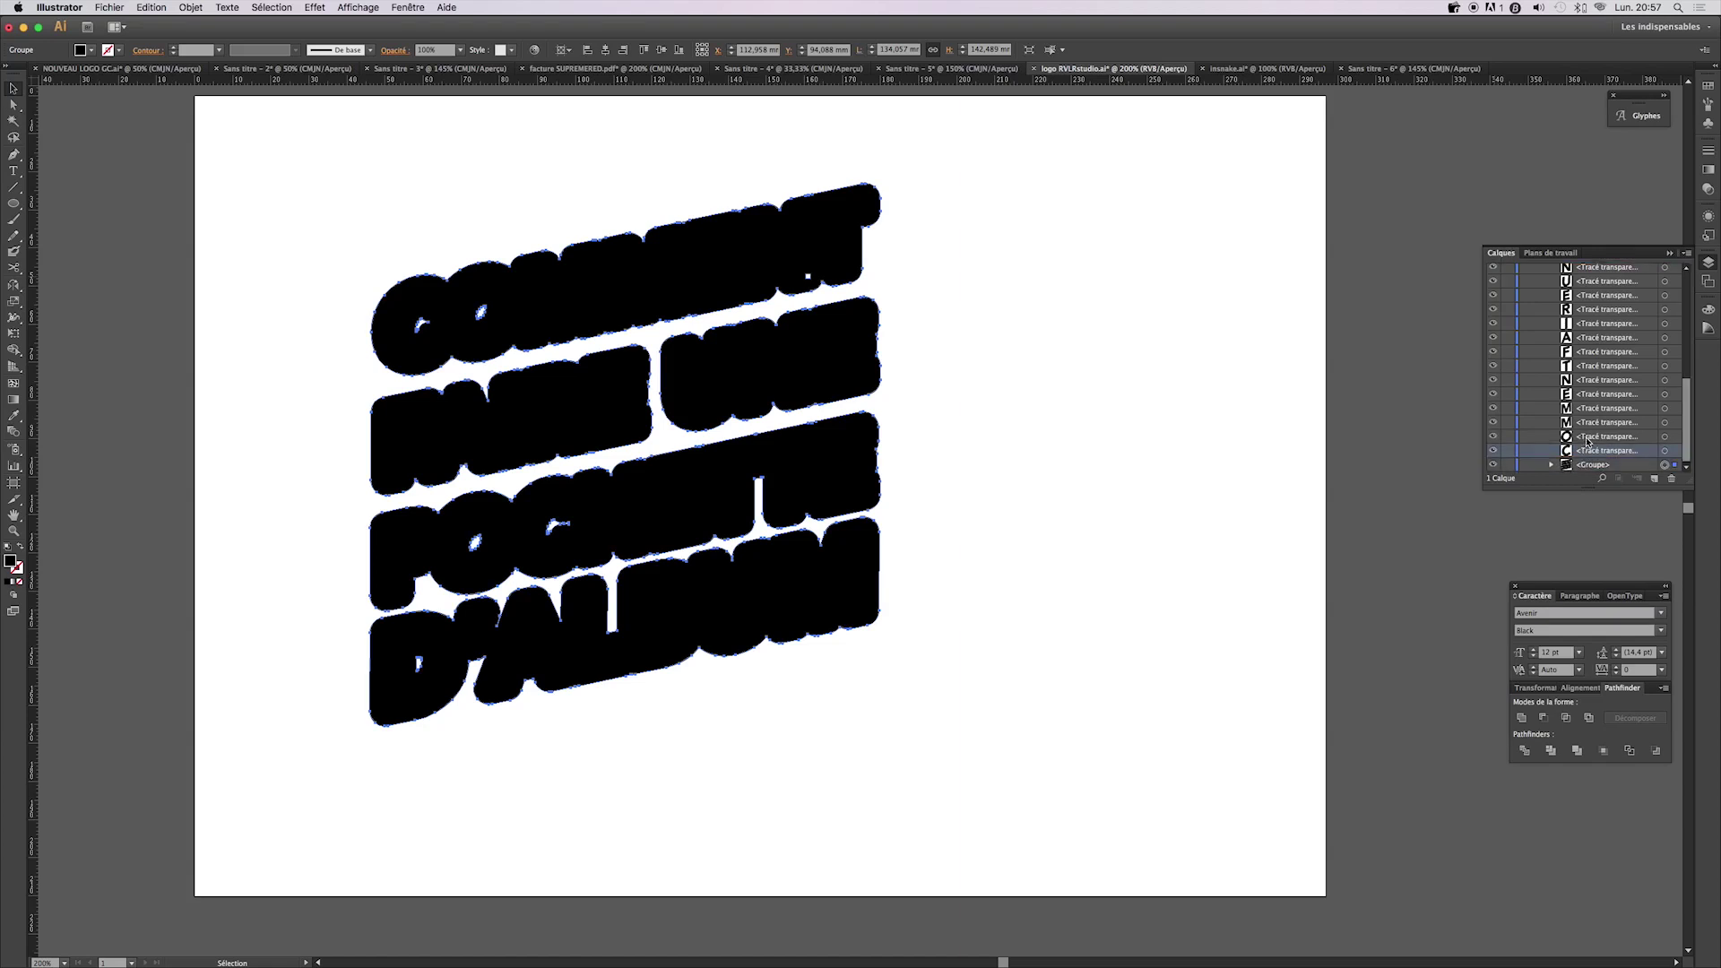
- Select just the individual letter paths sitting above the black outline
left_click(922, 260)
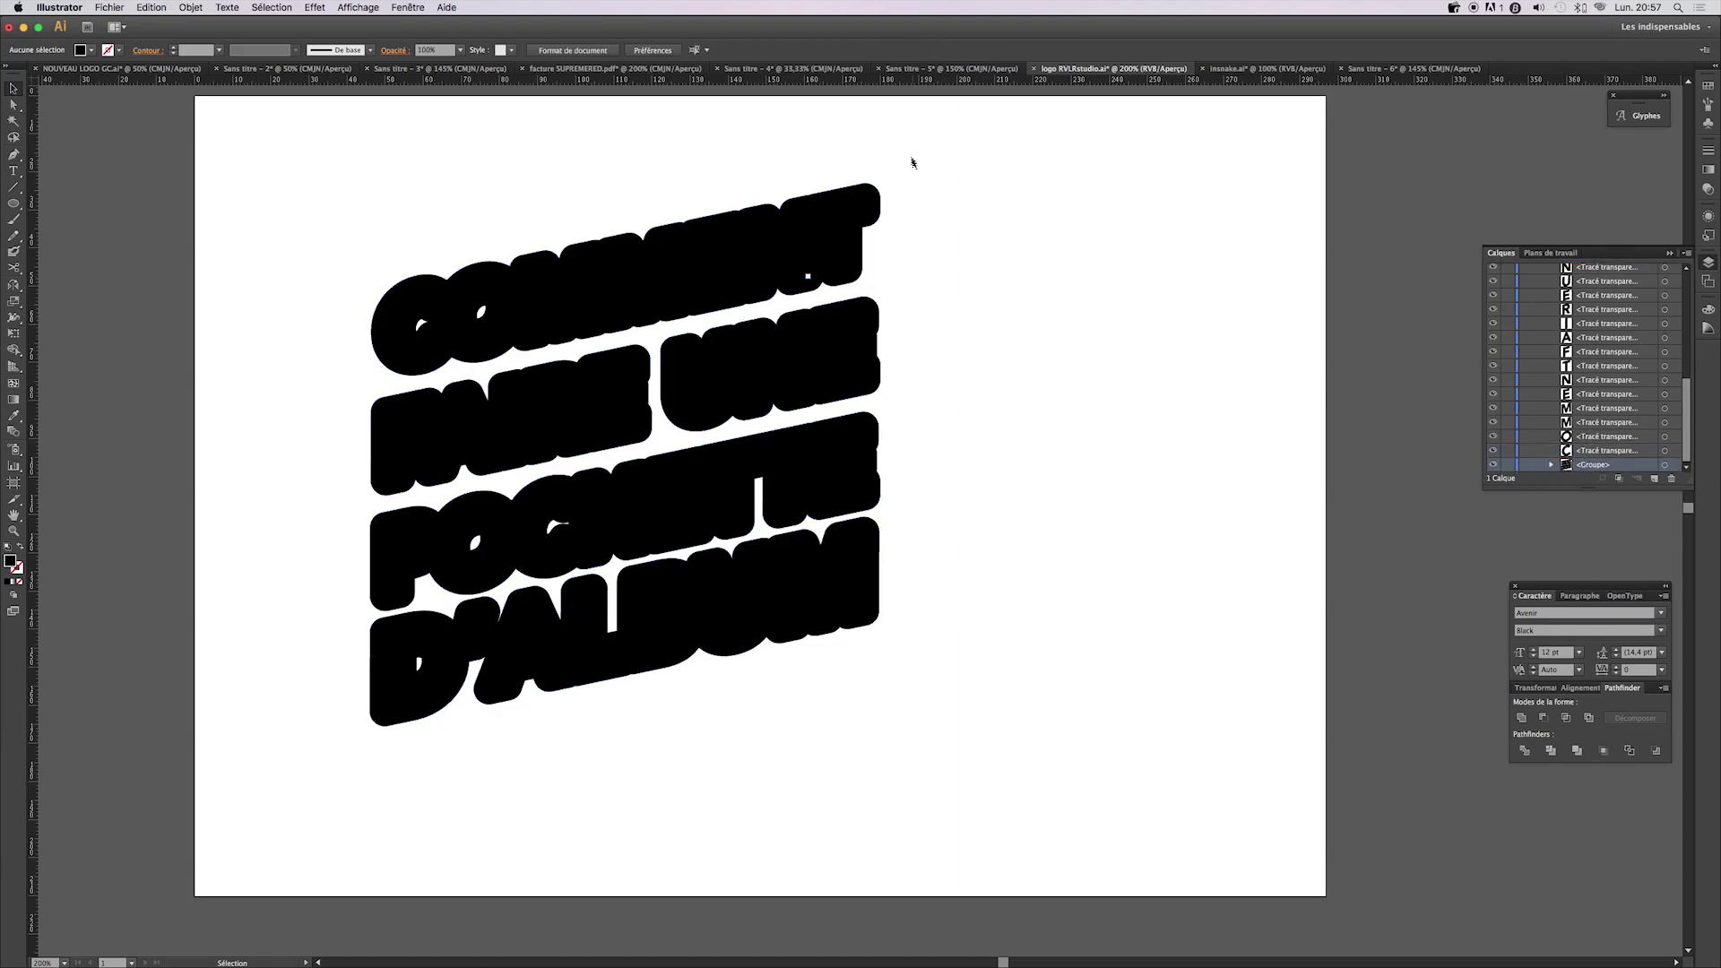
left_click_drag(913, 161, 315, 771)
key("a")
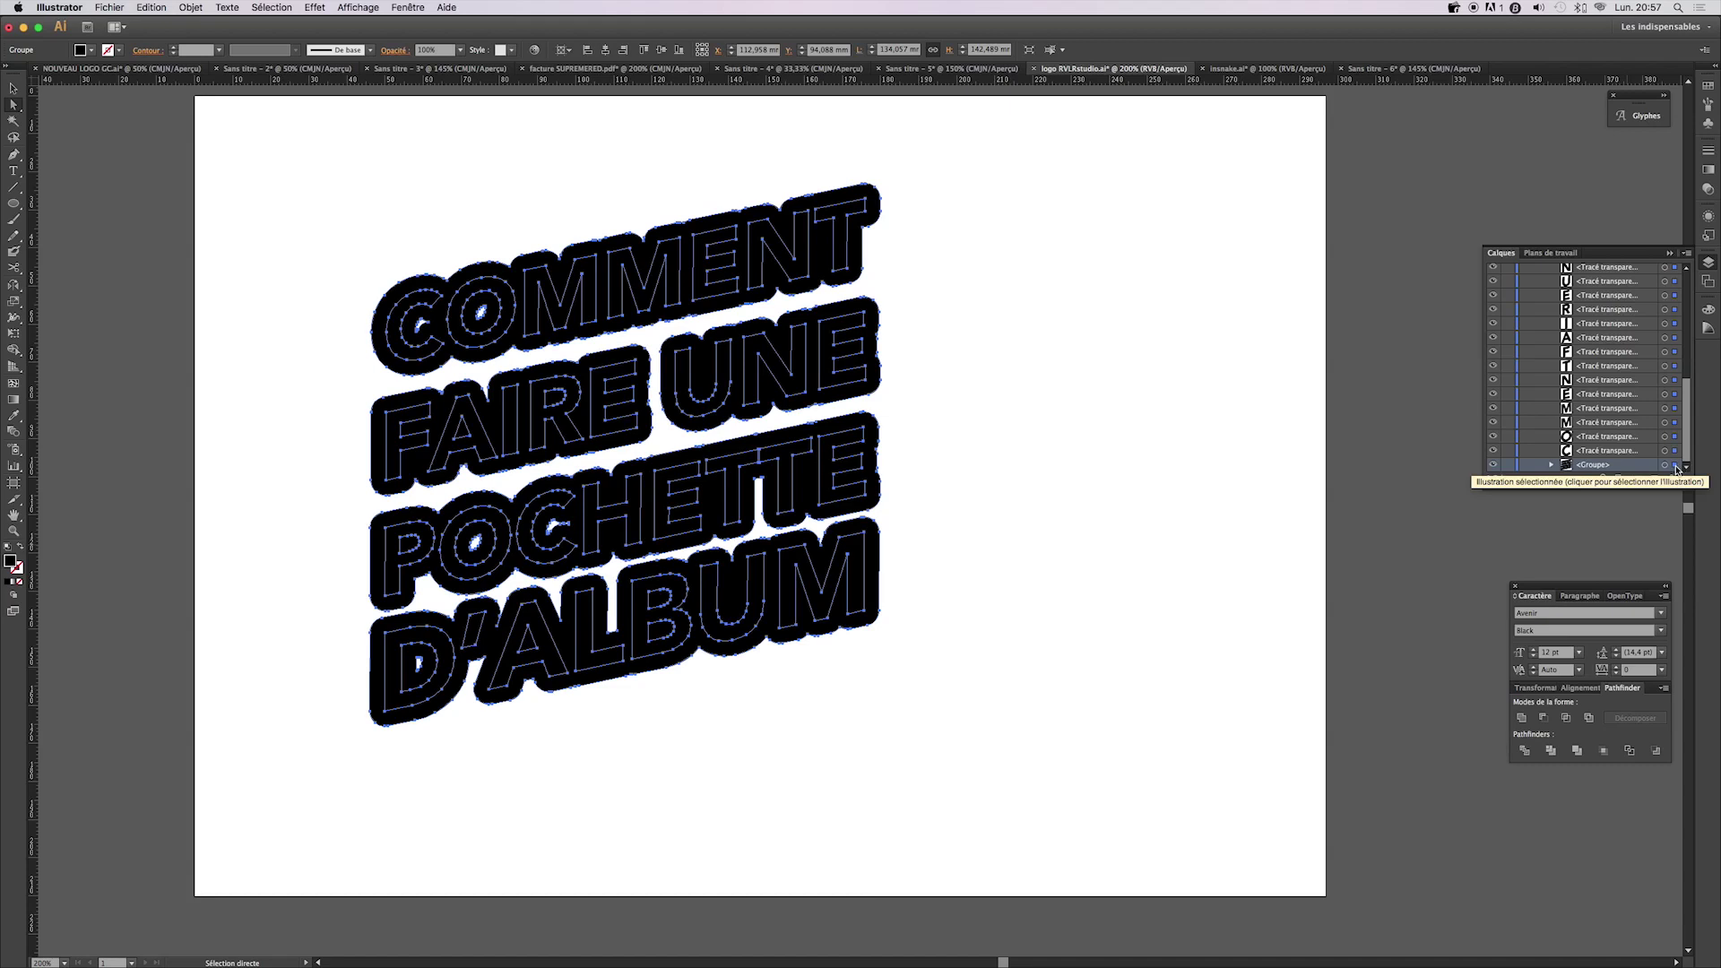
key("super")
left_click(1678, 468)
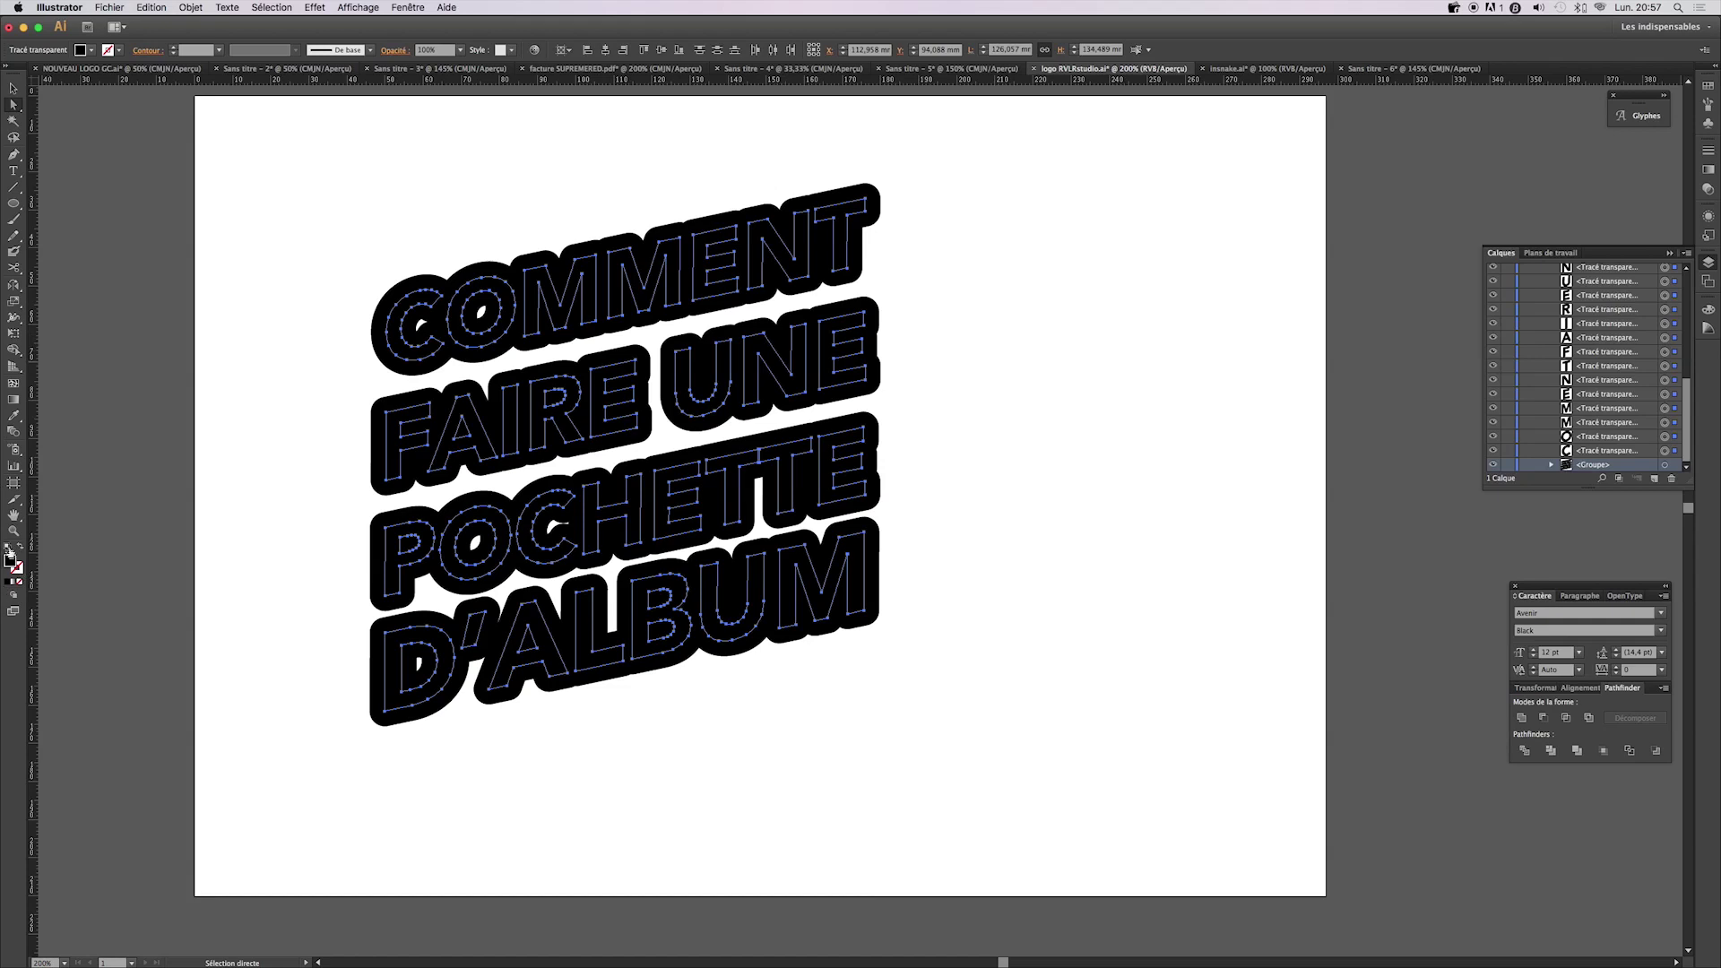
- Give the title letters a white fill and no stroke
left_click(8, 547)
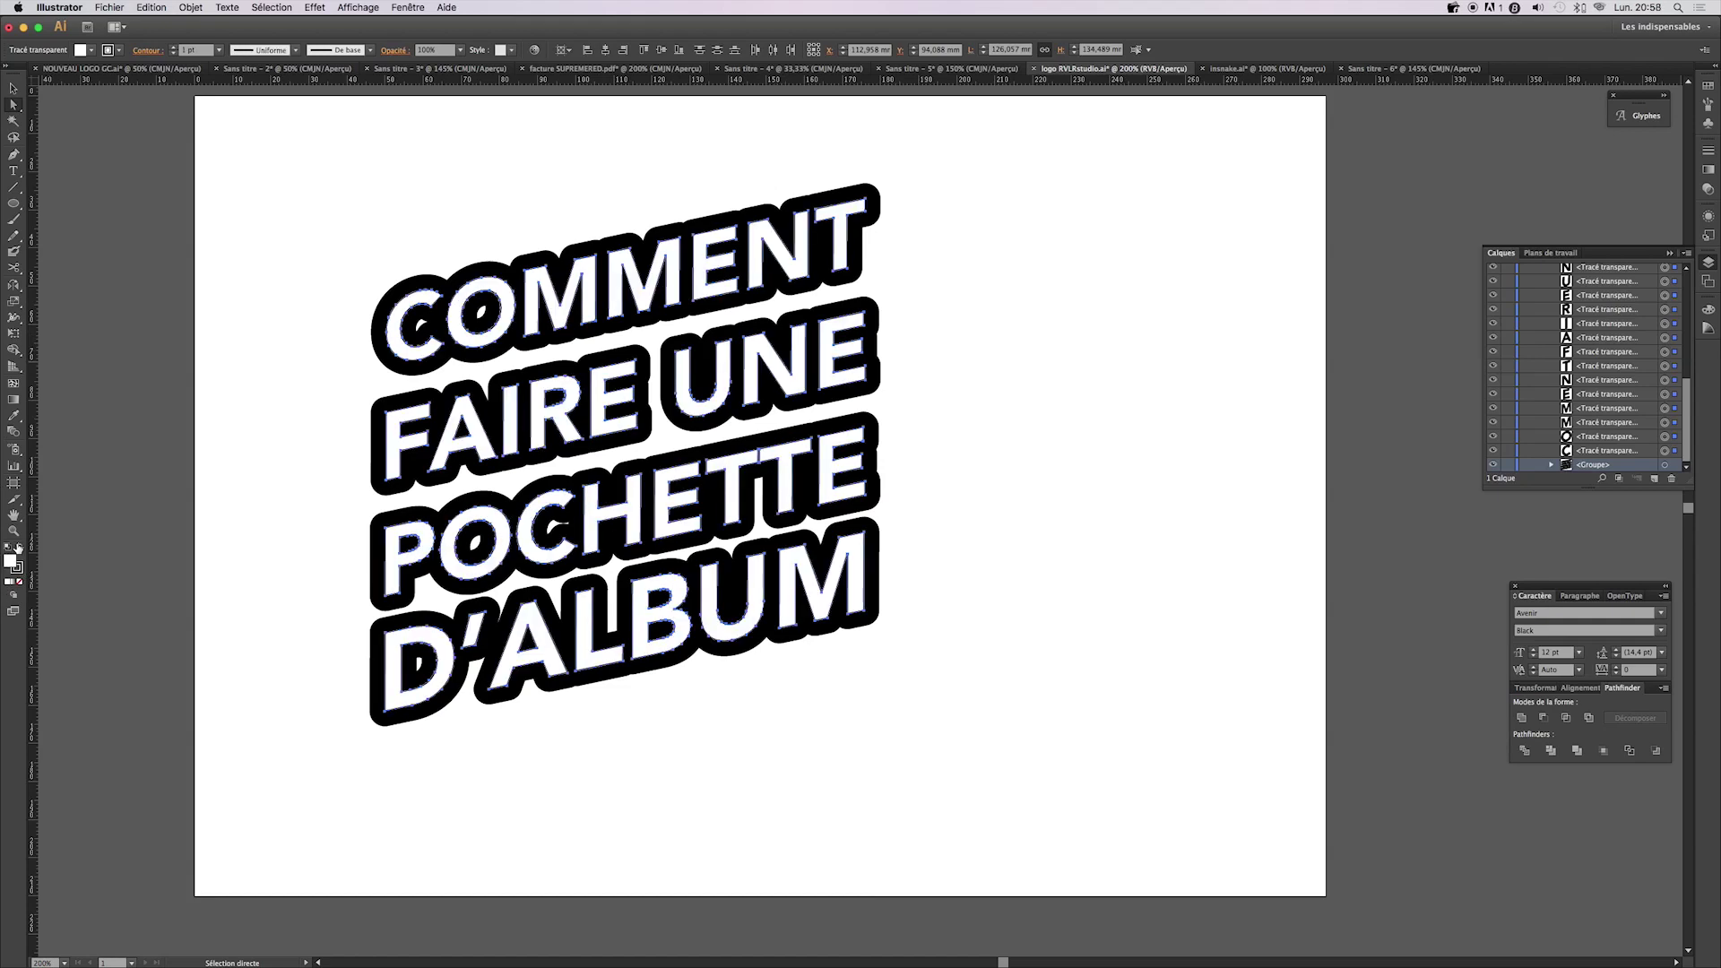
left_click(20, 581)
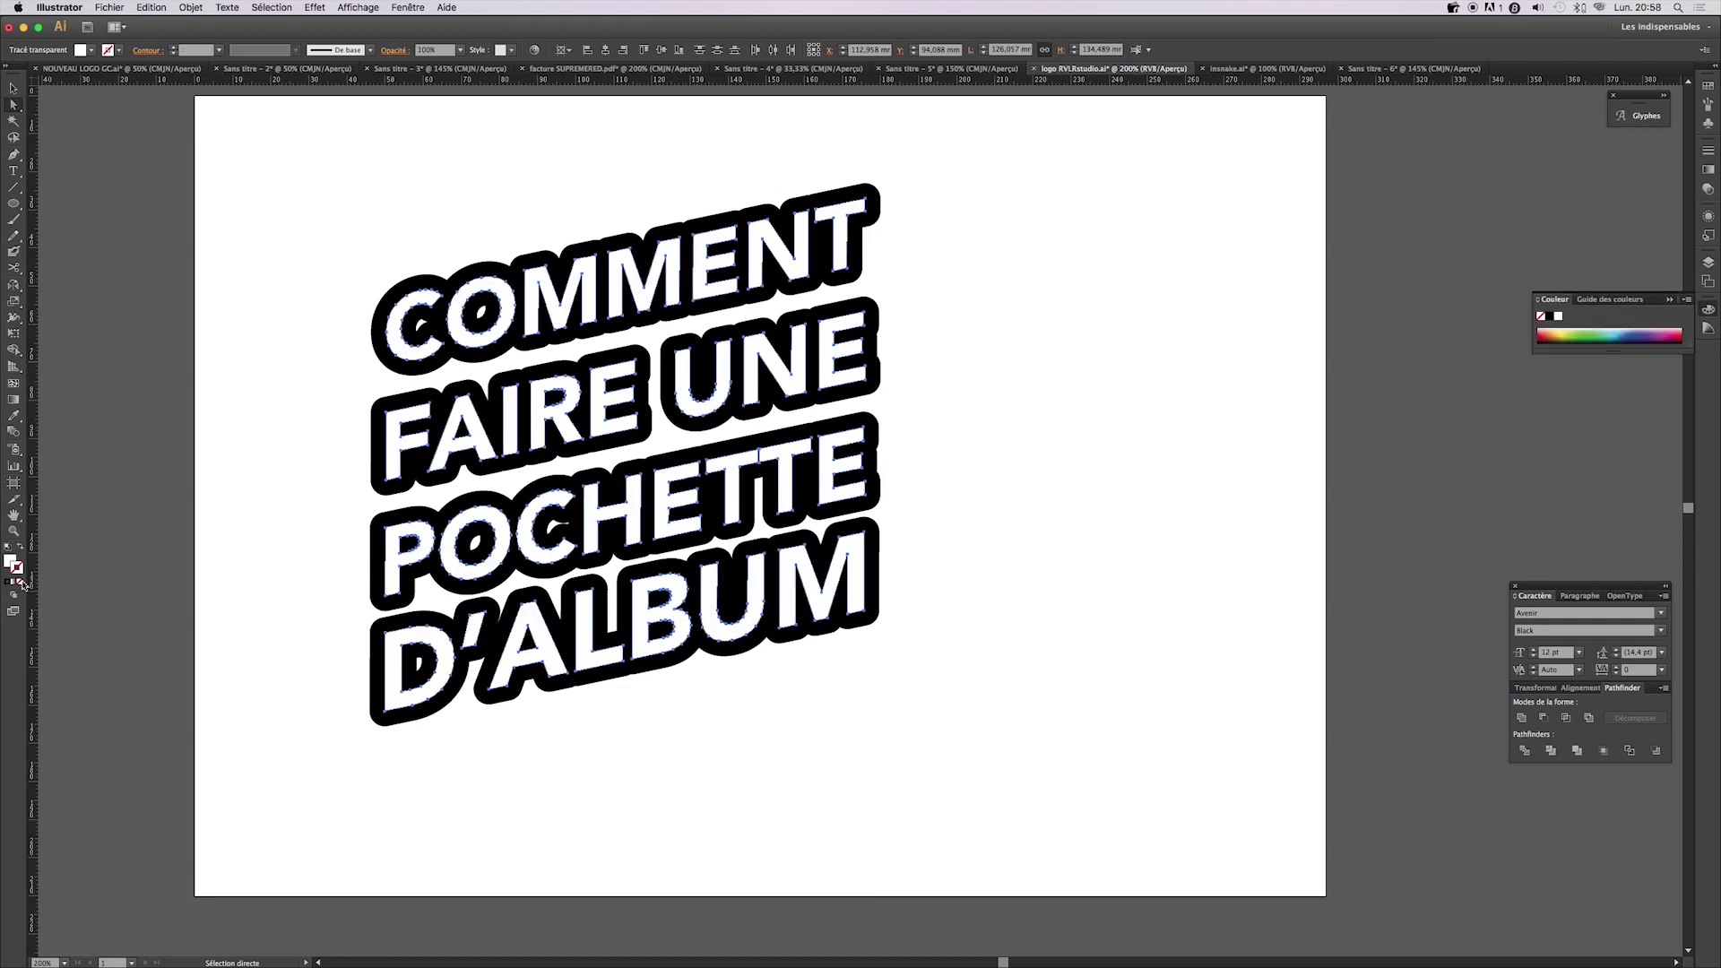
key("v")
left_click(265, 461)
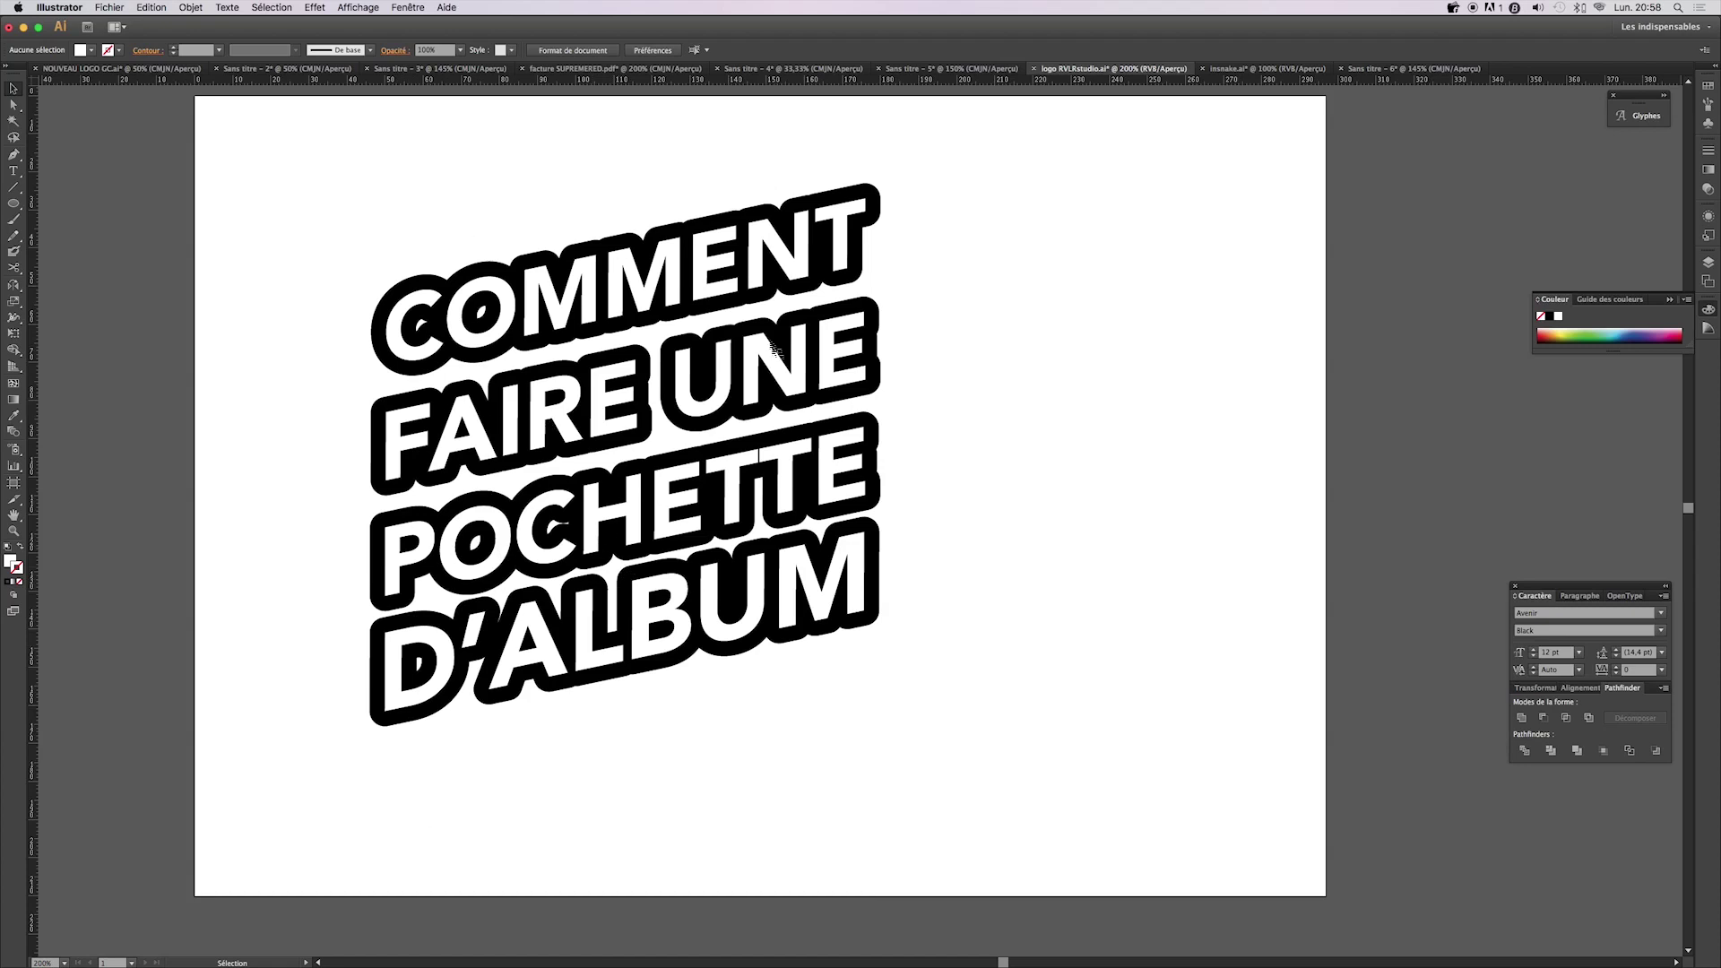
- Nudge the black copy behind the title down and right as an offset shadow
left_click(1708, 262)
scroll(1604, 375, "down", 5)
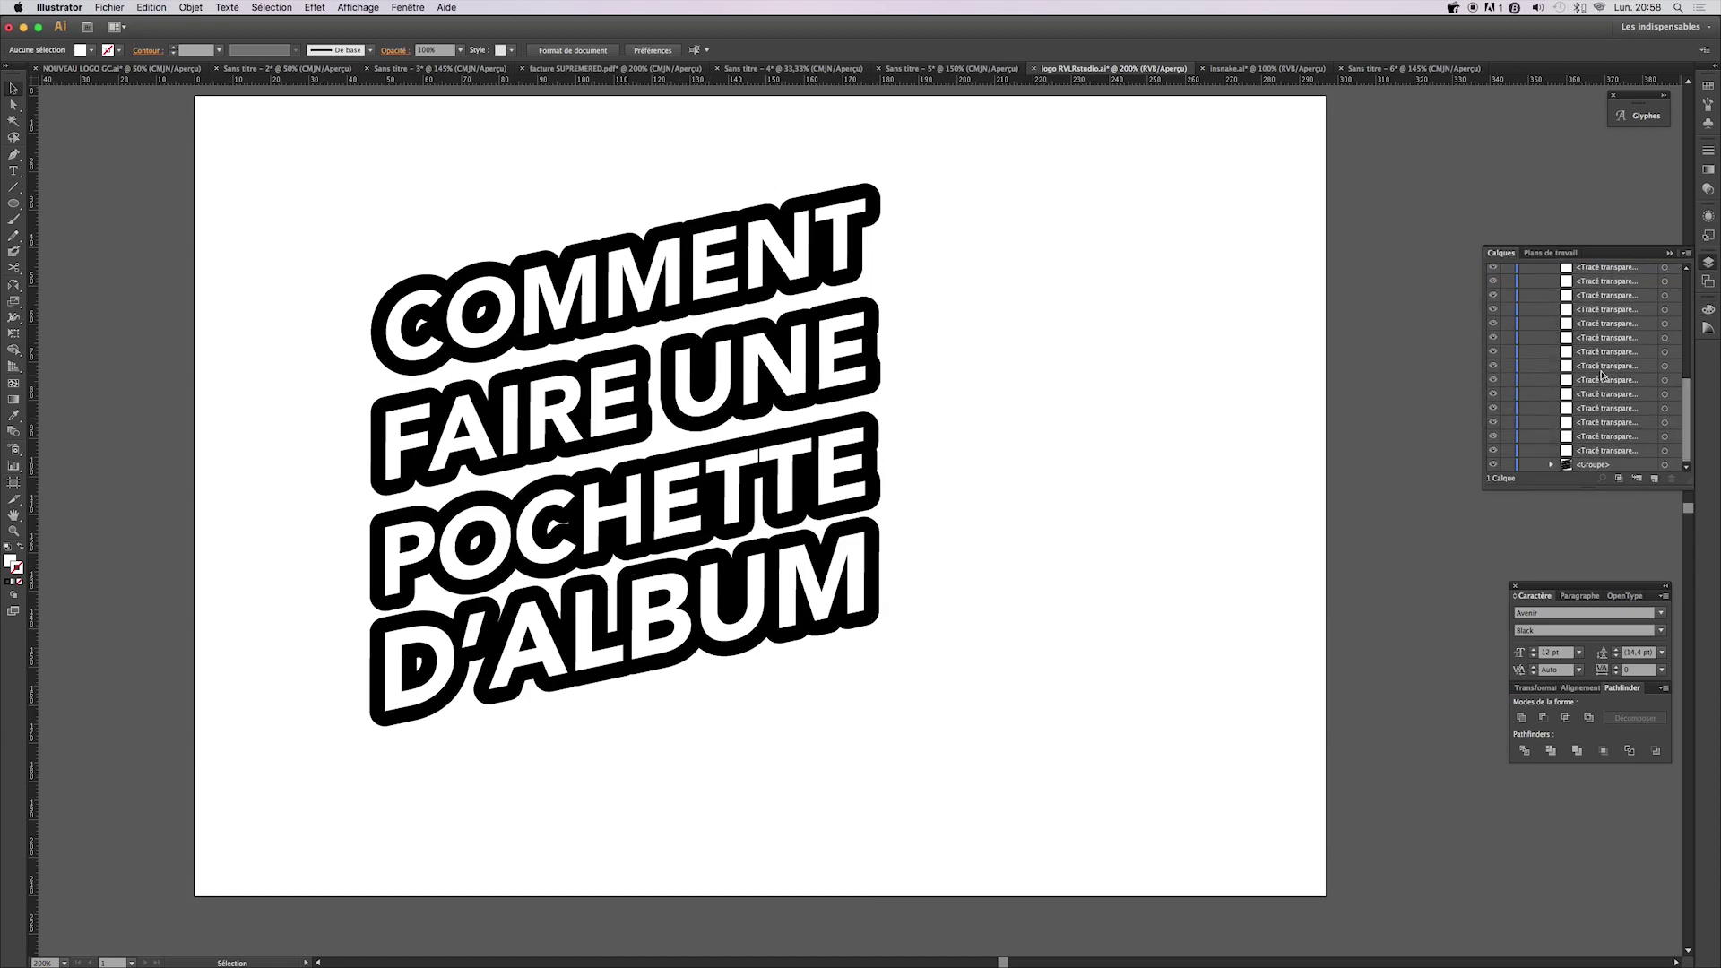
left_click(1676, 466)
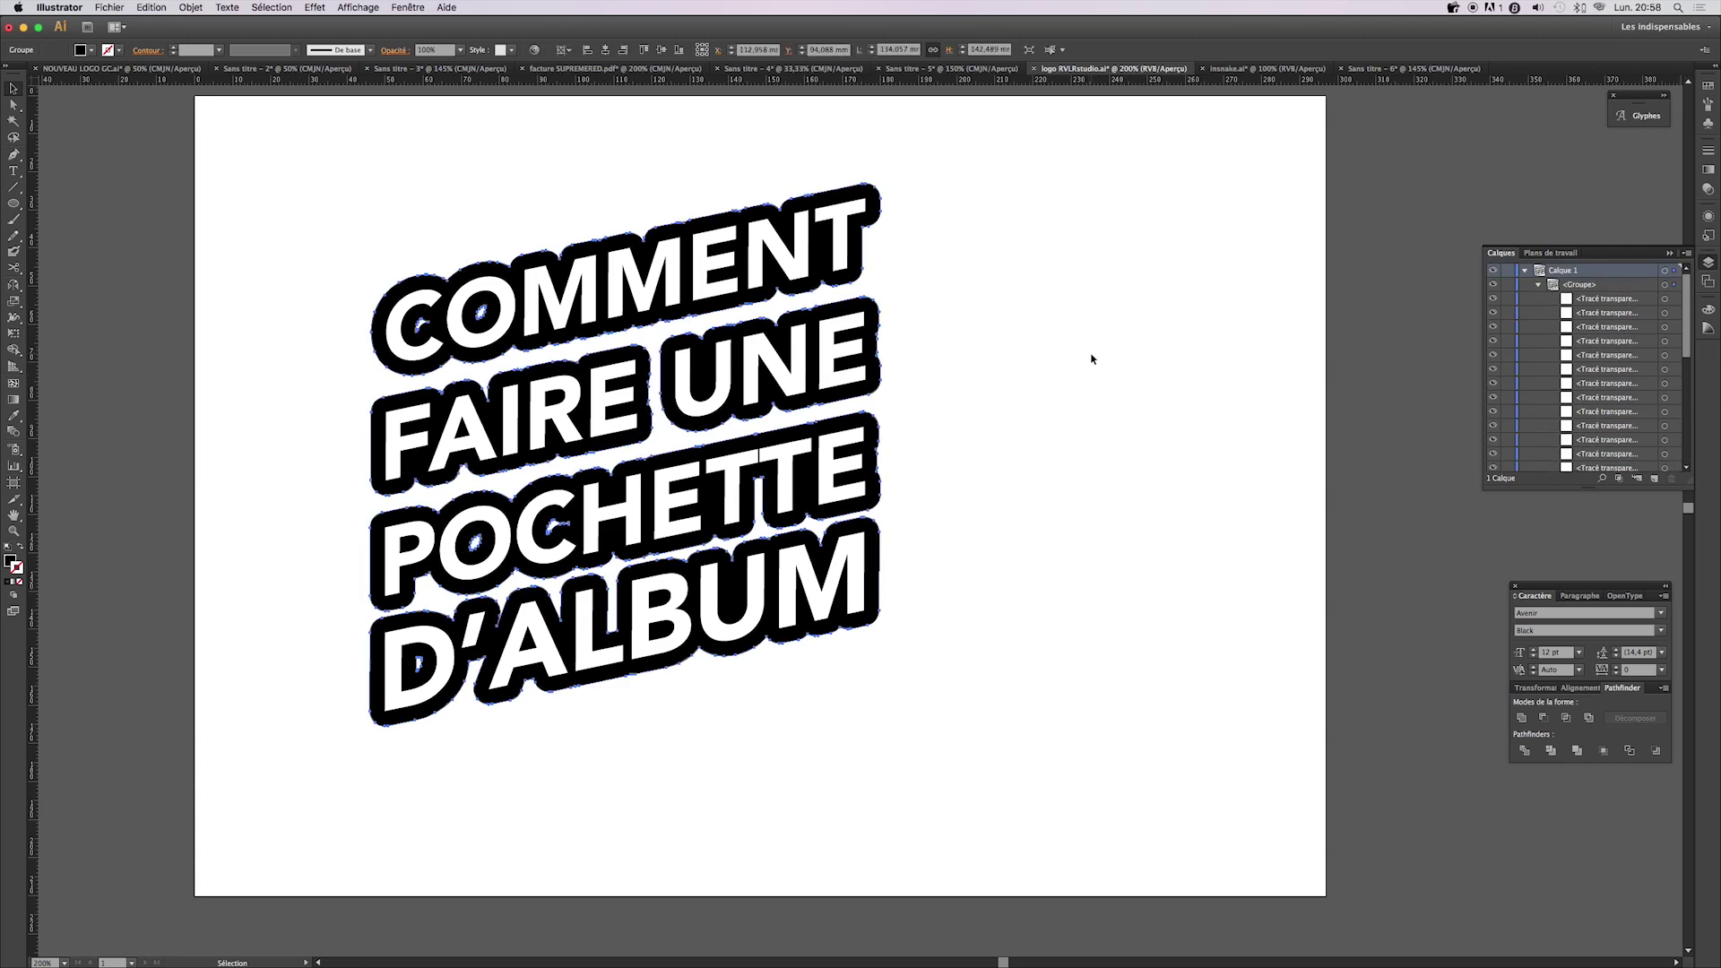
key("Right")
key("Right")
key("Right")
key("Right")
key("Right")
key("Down")
key("Down")
key("Down")
key("Down")
key("Right")
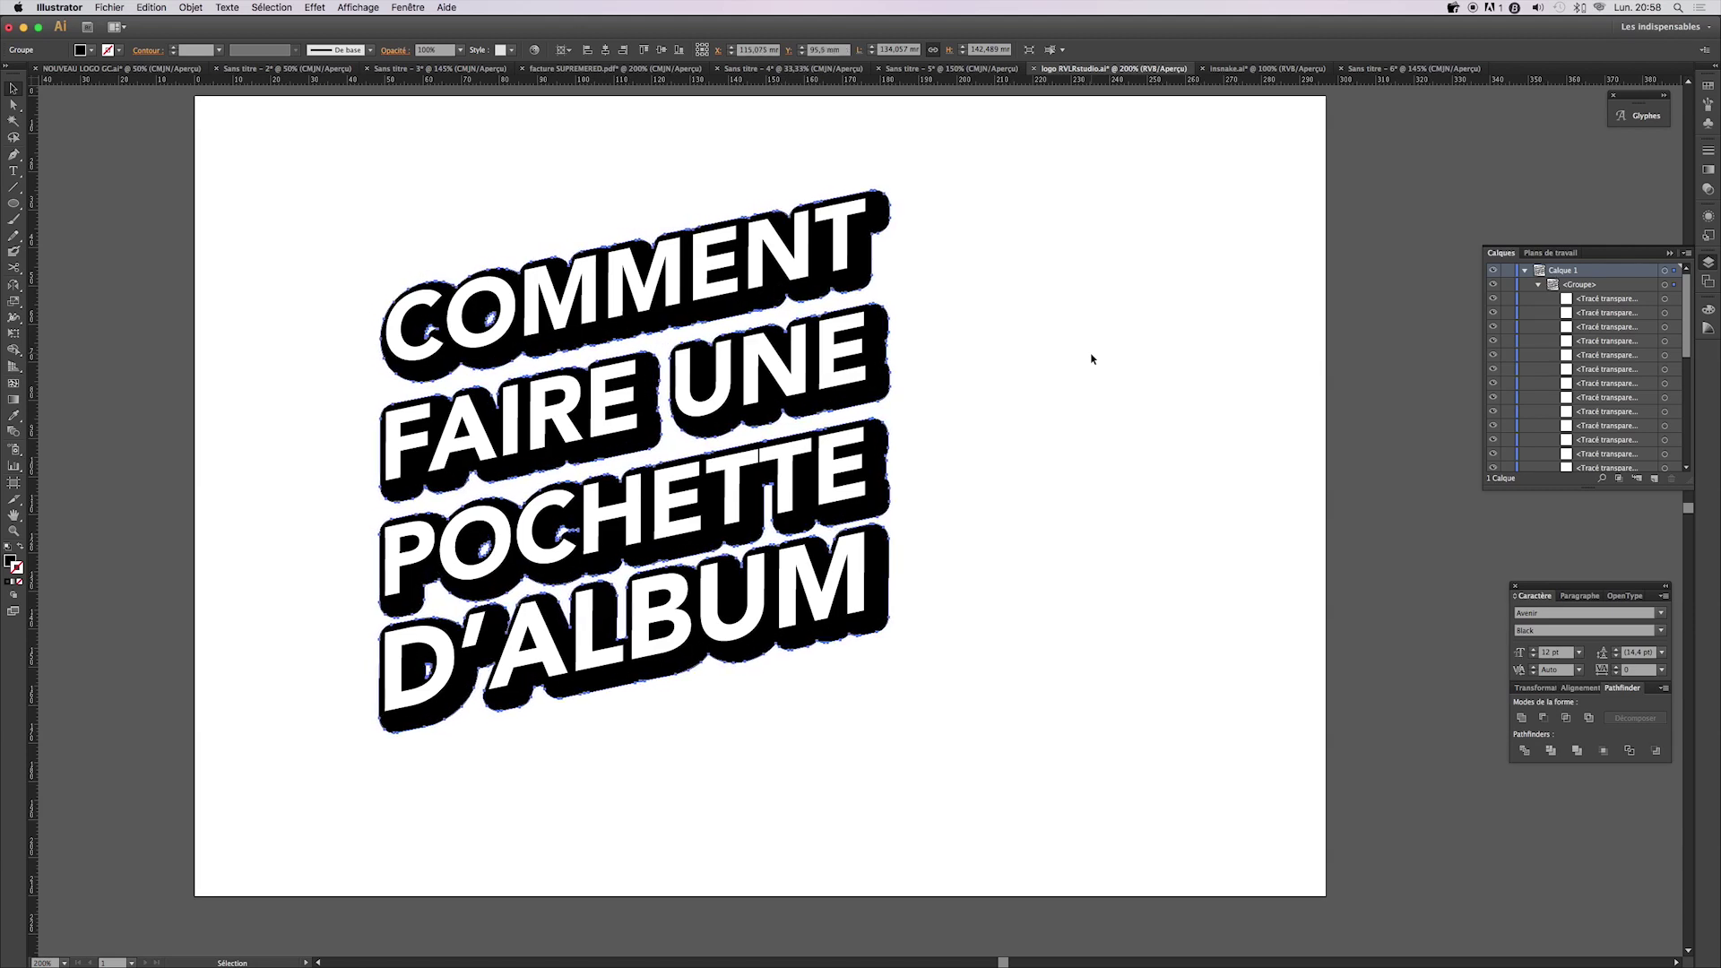
key("Down")
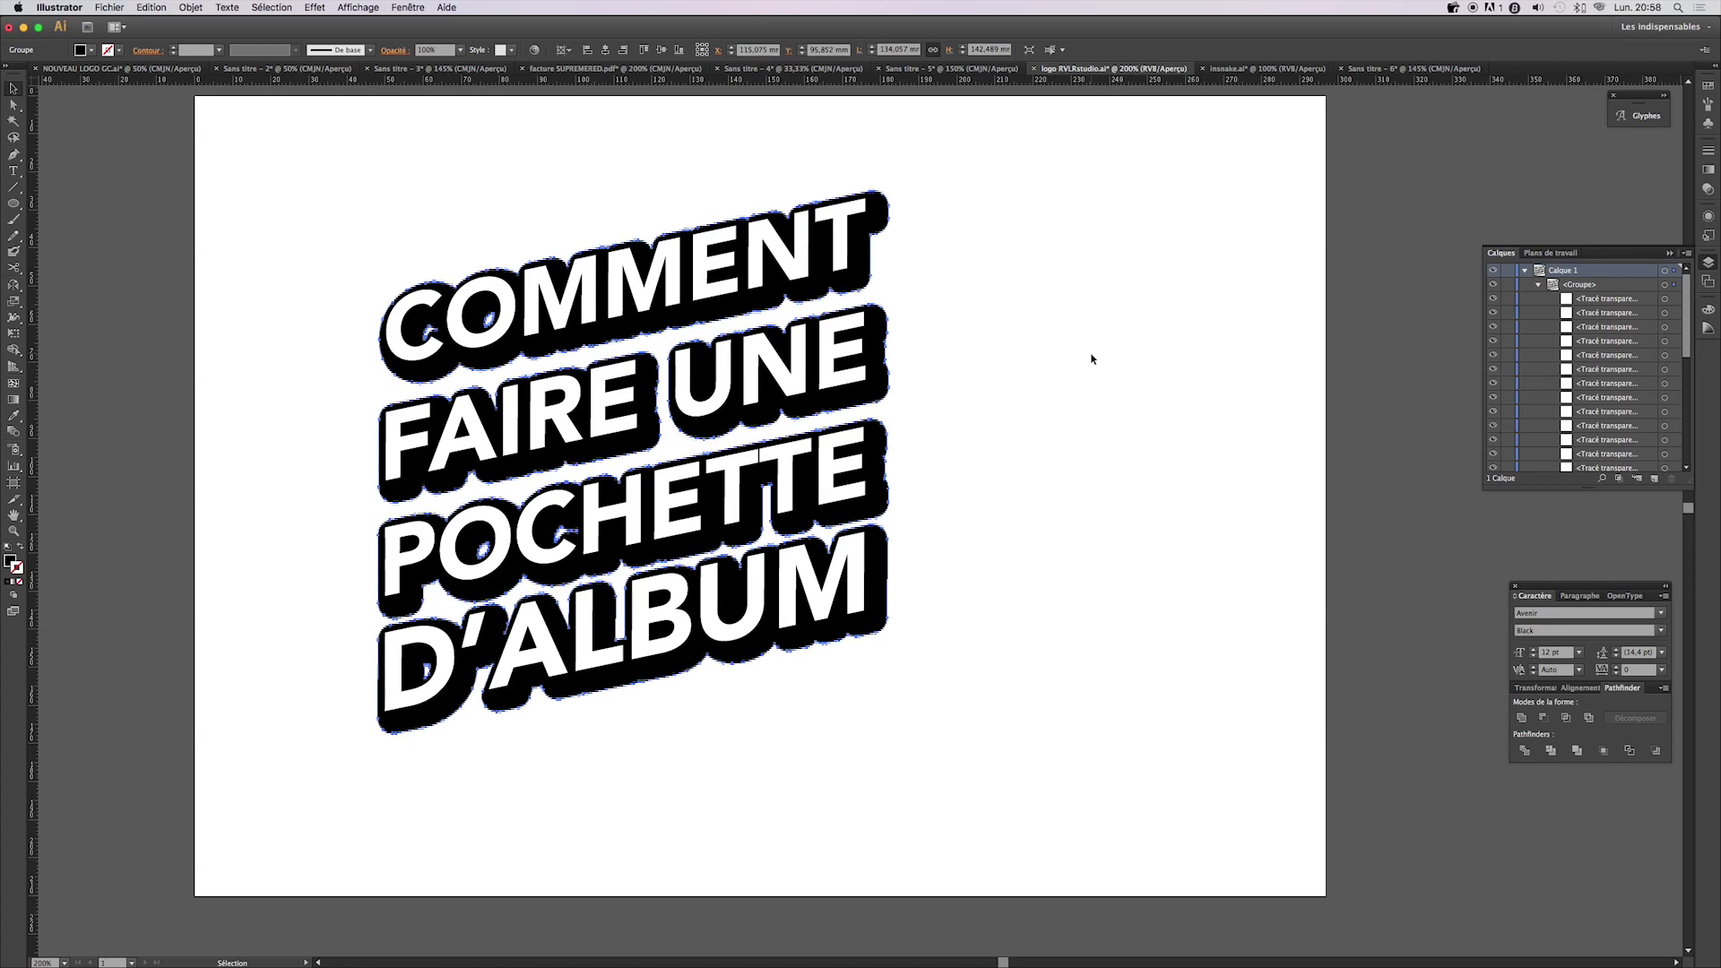
left_click(1097, 375)
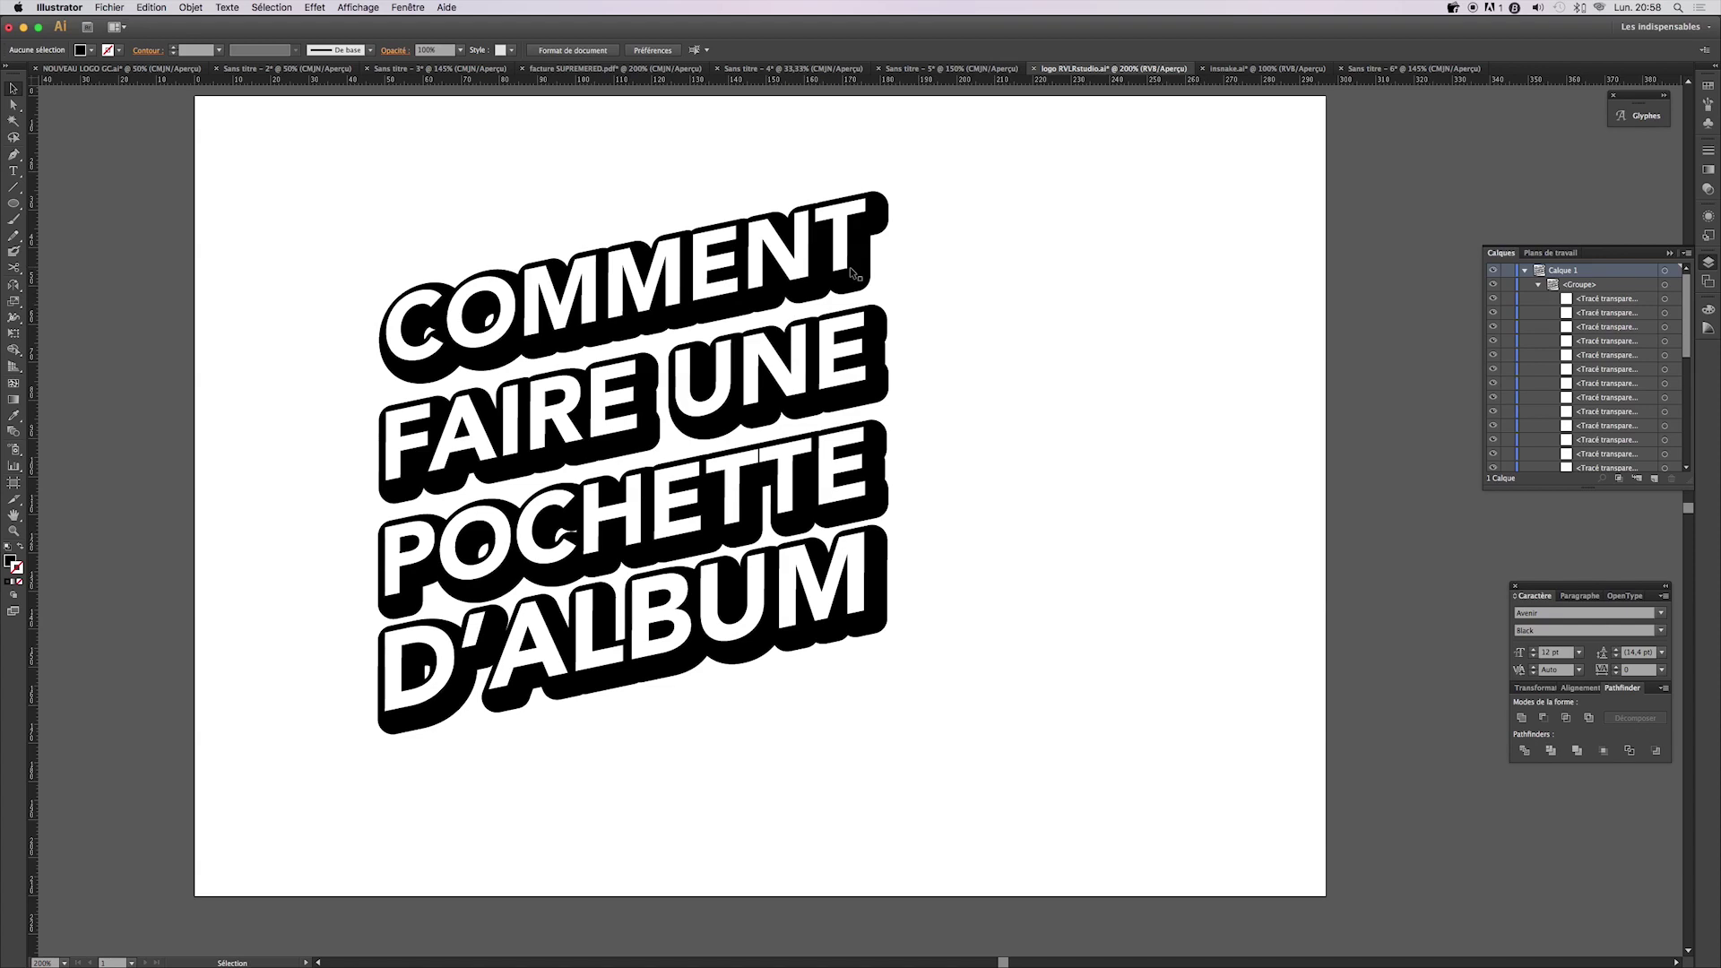
- Copy the finished title with its shadow and return to Photoshop
left_click_drag(919, 170, 285, 807)
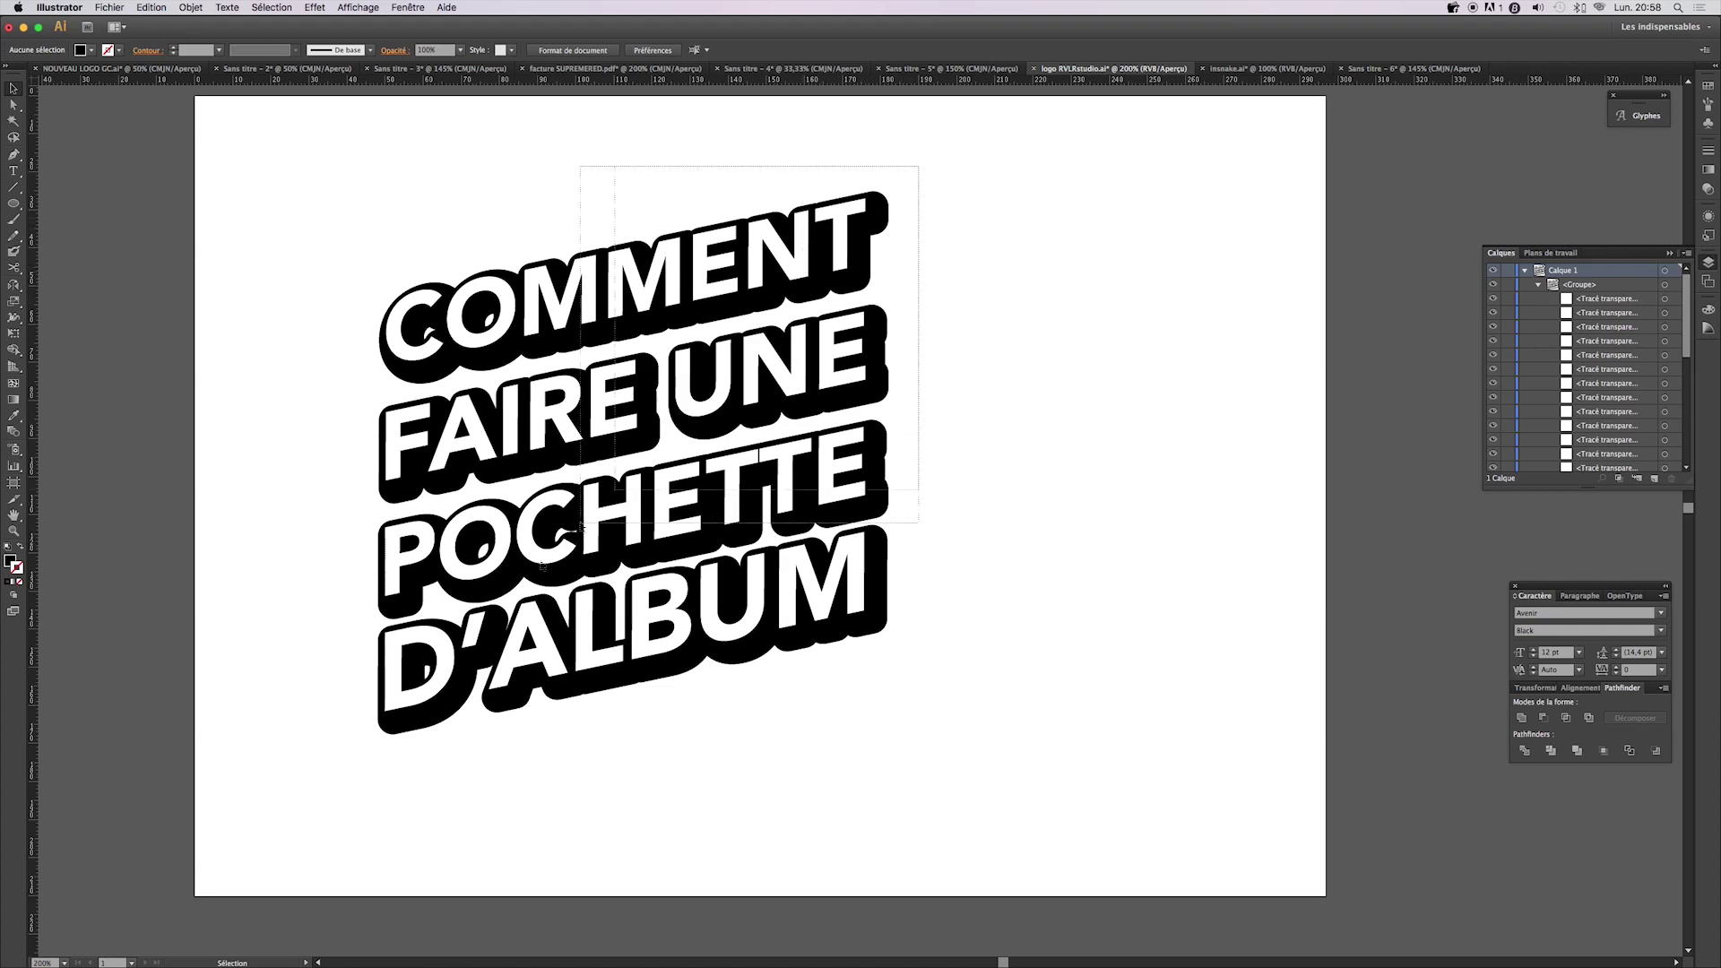
key("a")
key("v")
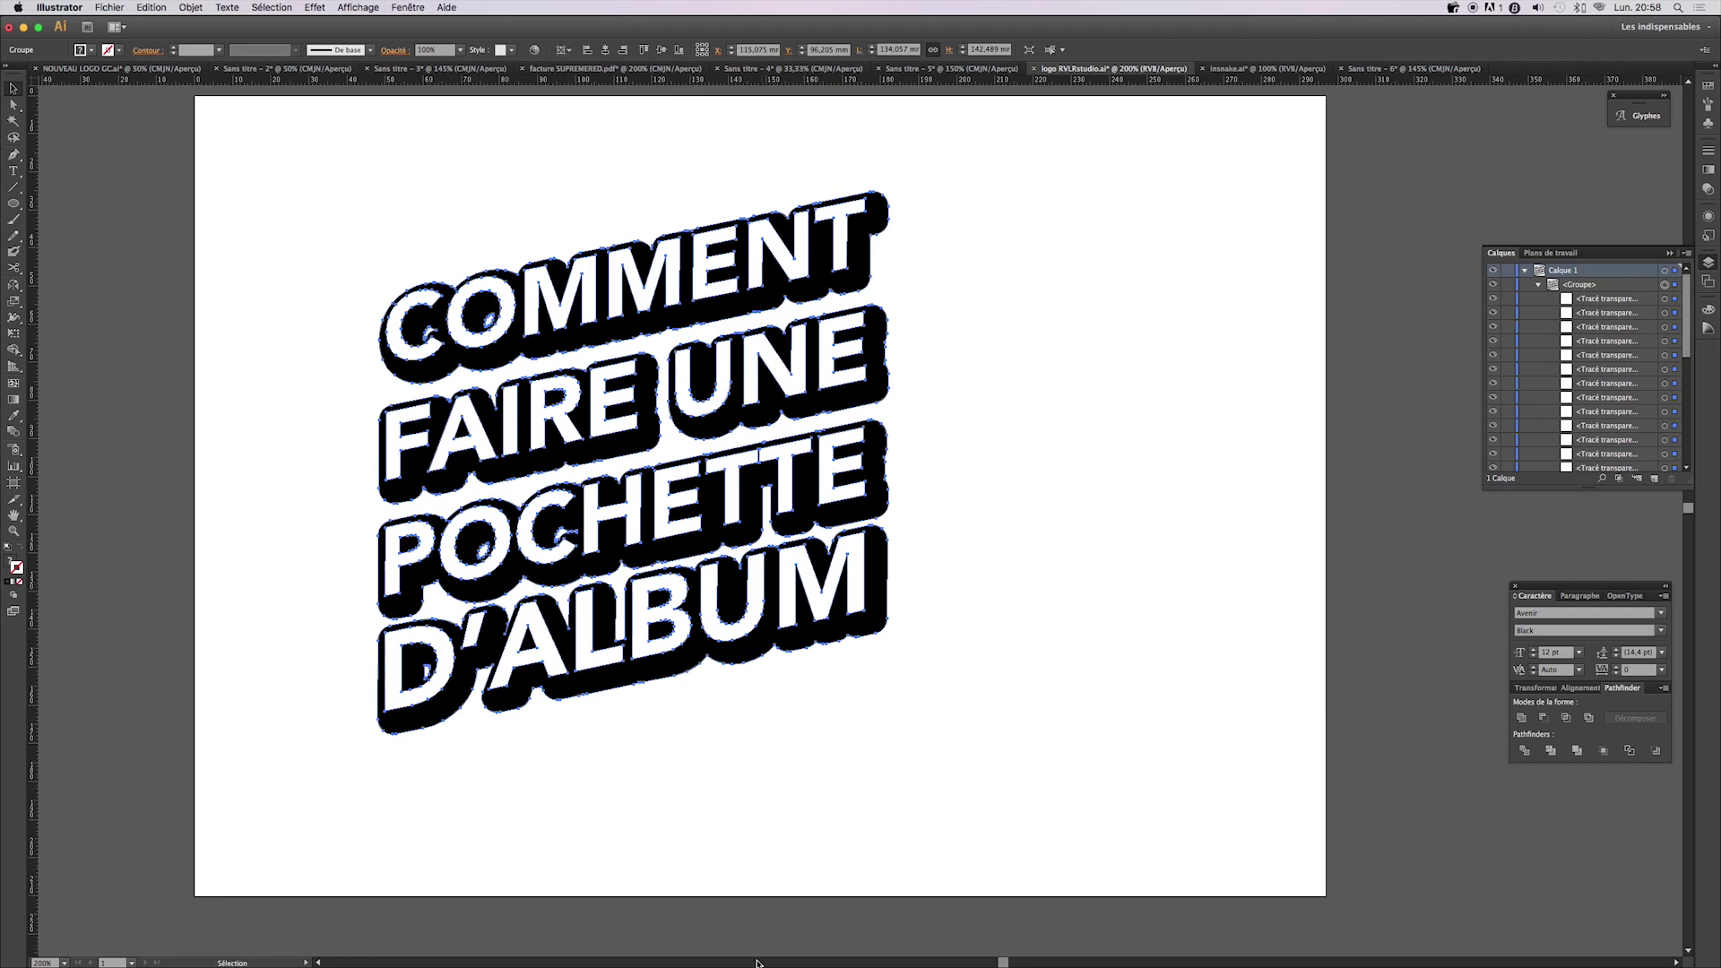
left_click(719, 924)
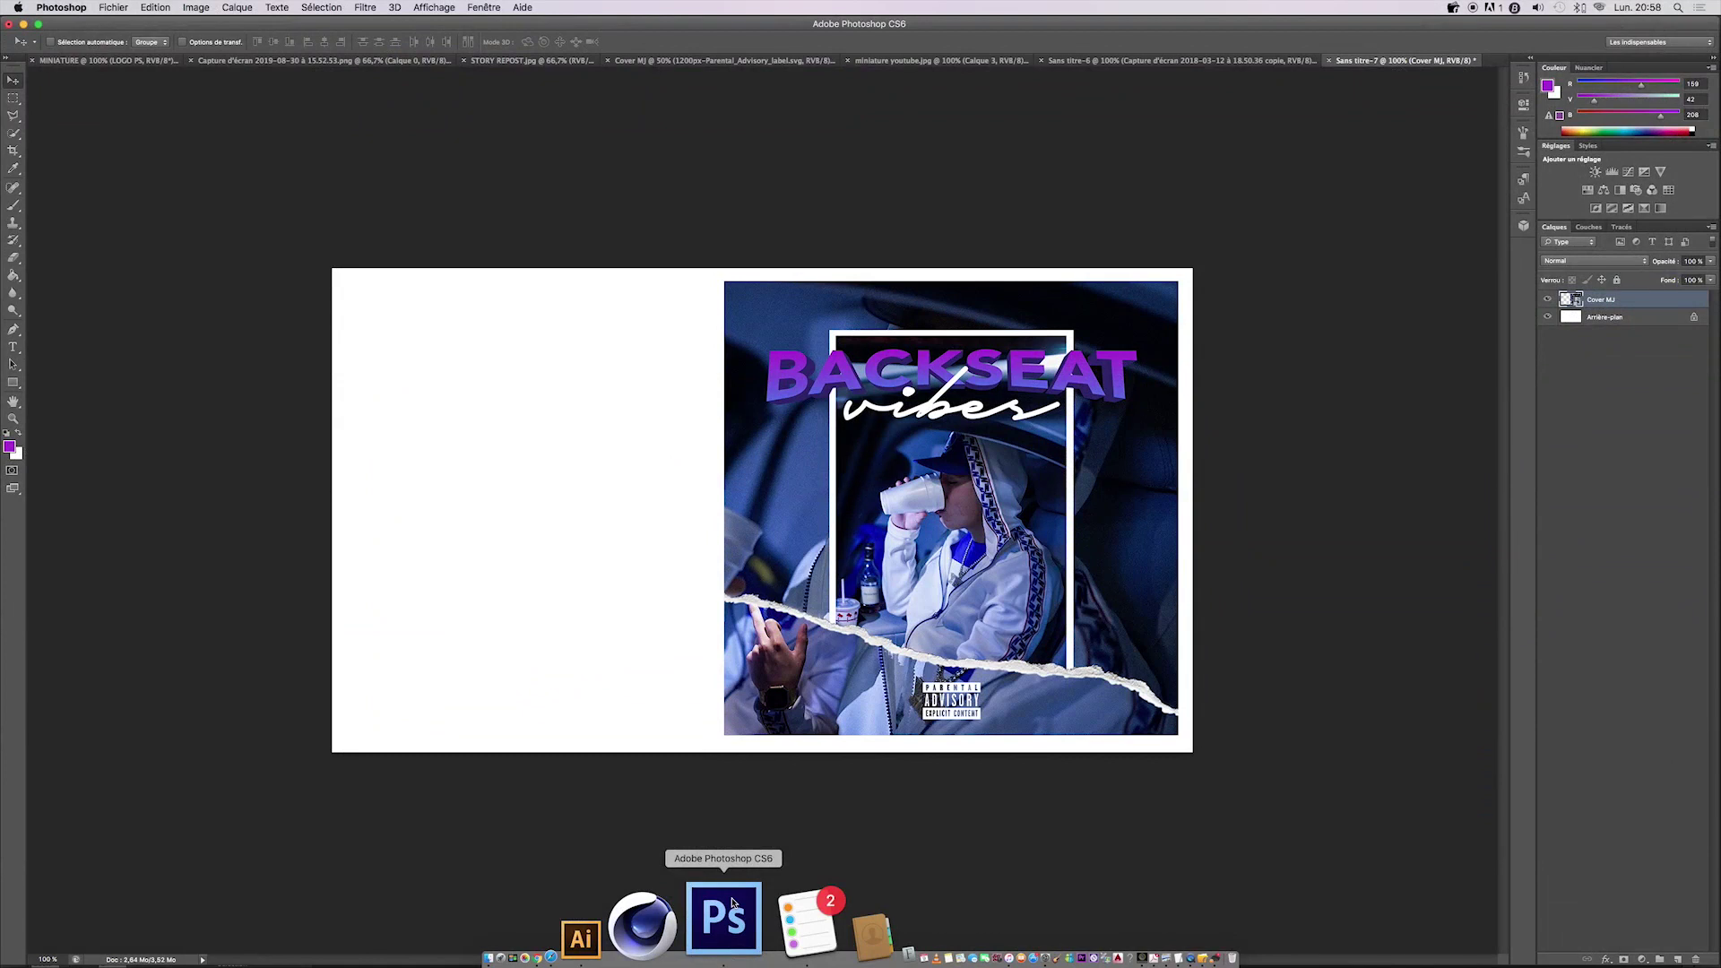
- Paste the title as pixels, scale it to about 78% and move it onto the white left half
key("super+v")
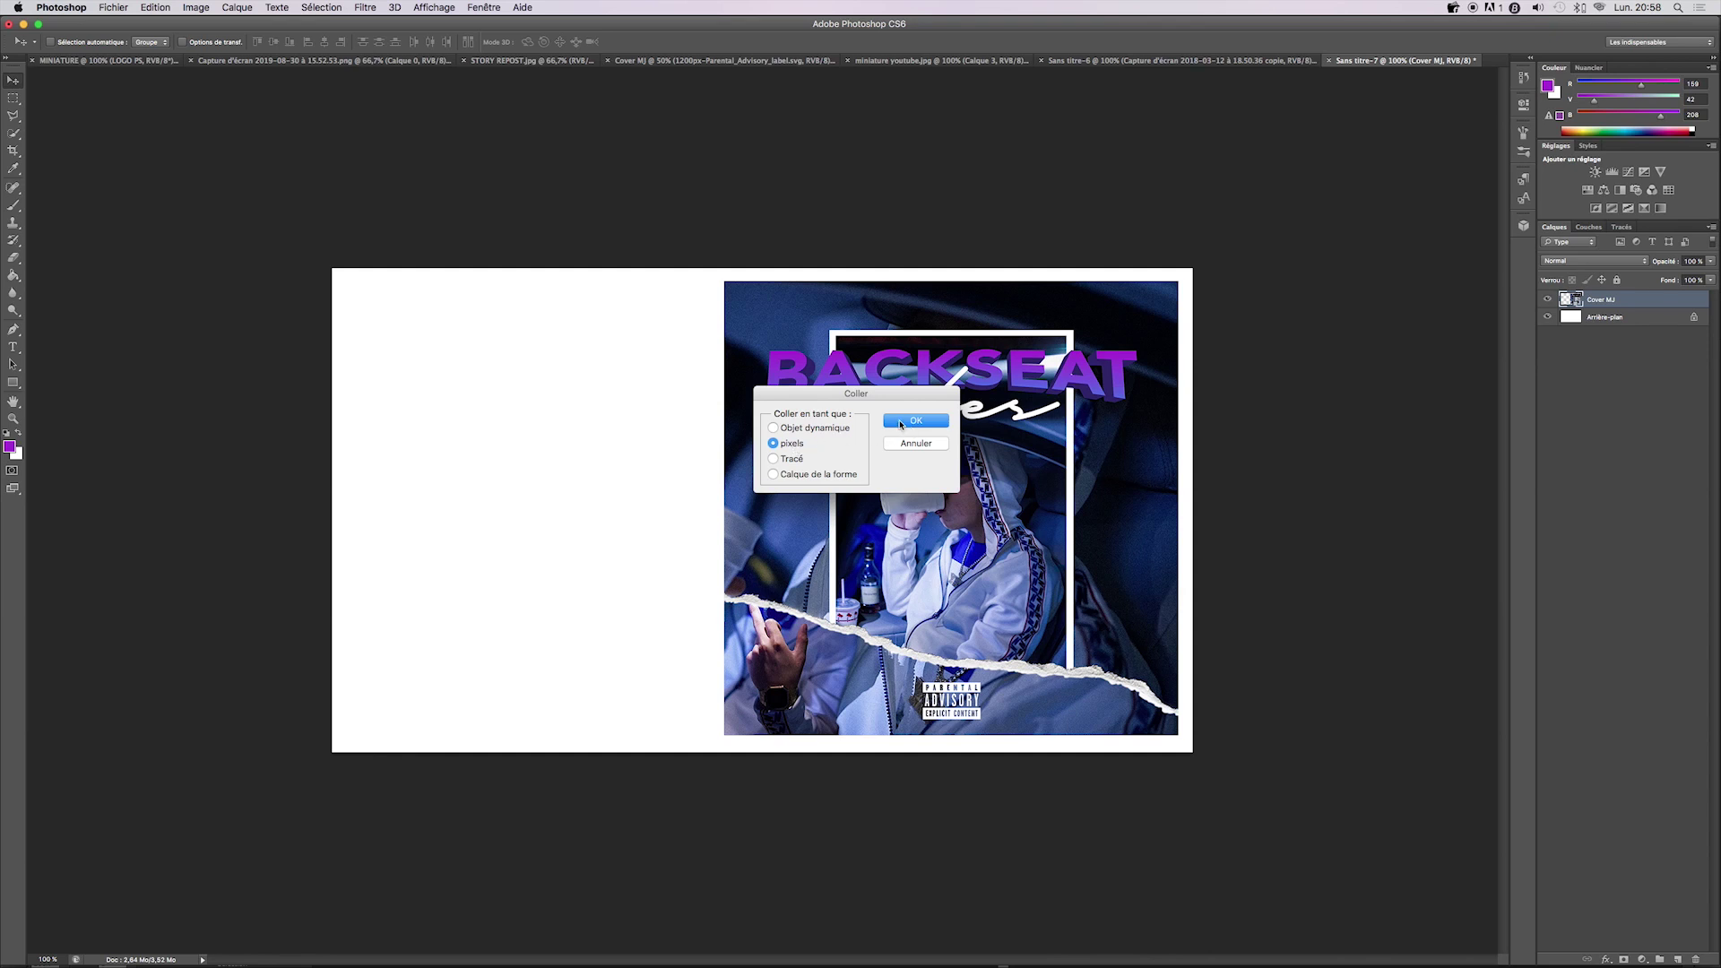
left_click(901, 424)
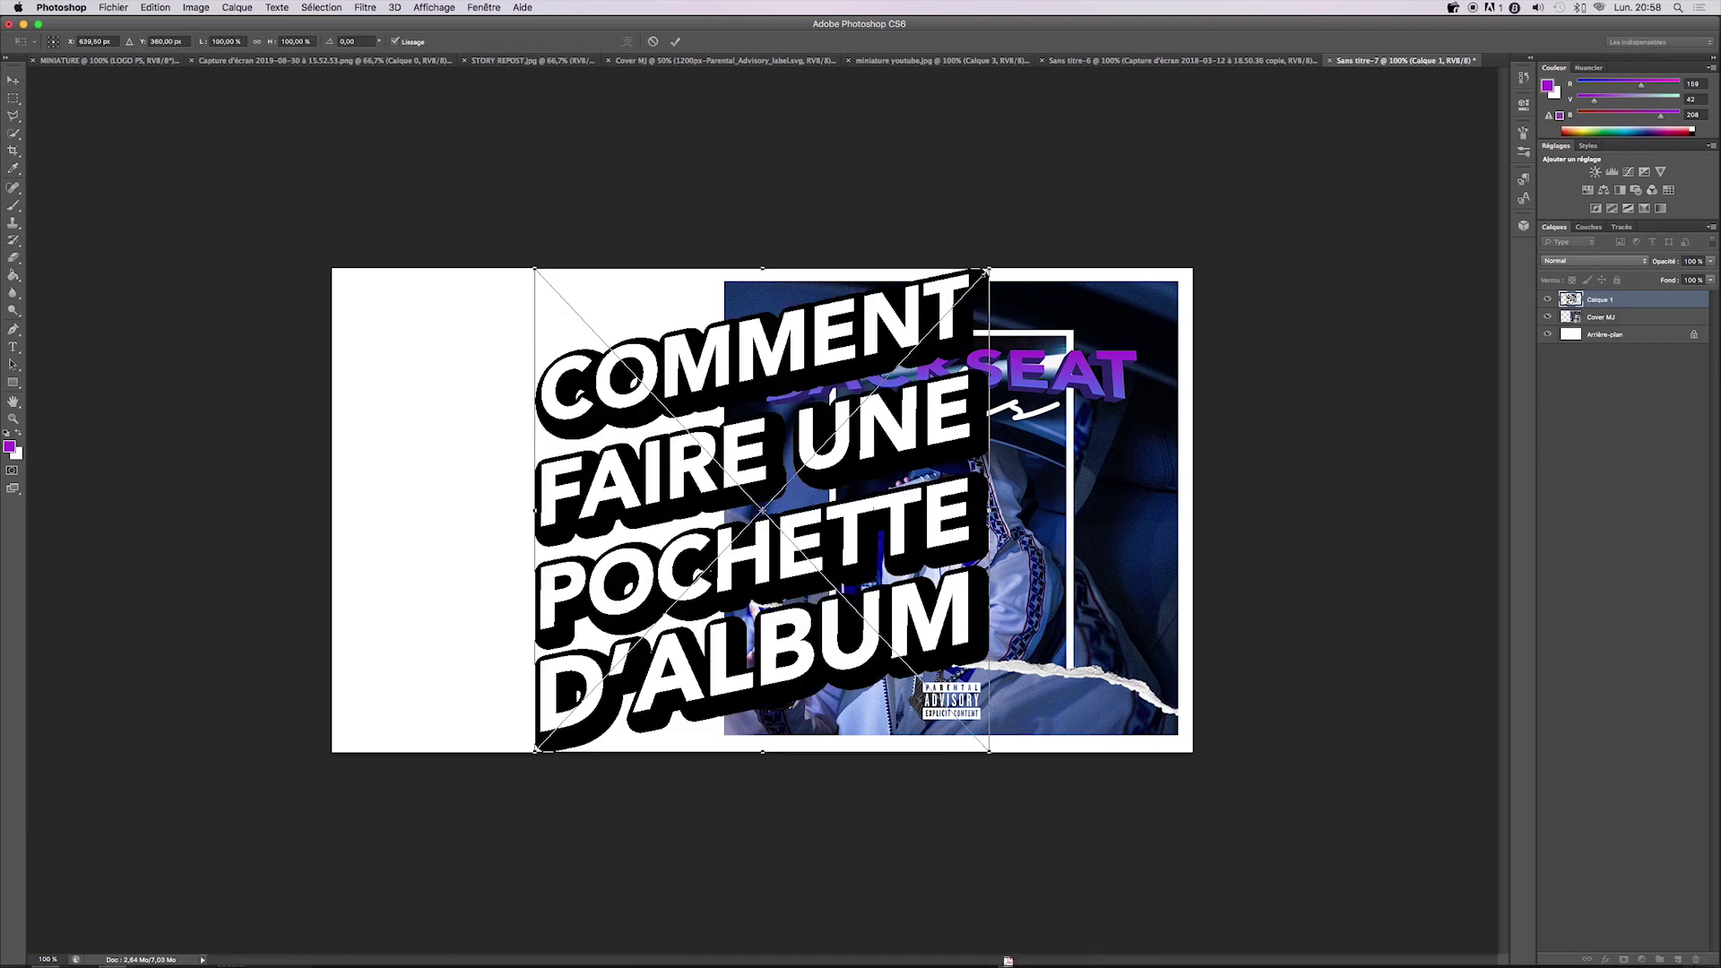
left_click_drag(990, 268, 936, 317)
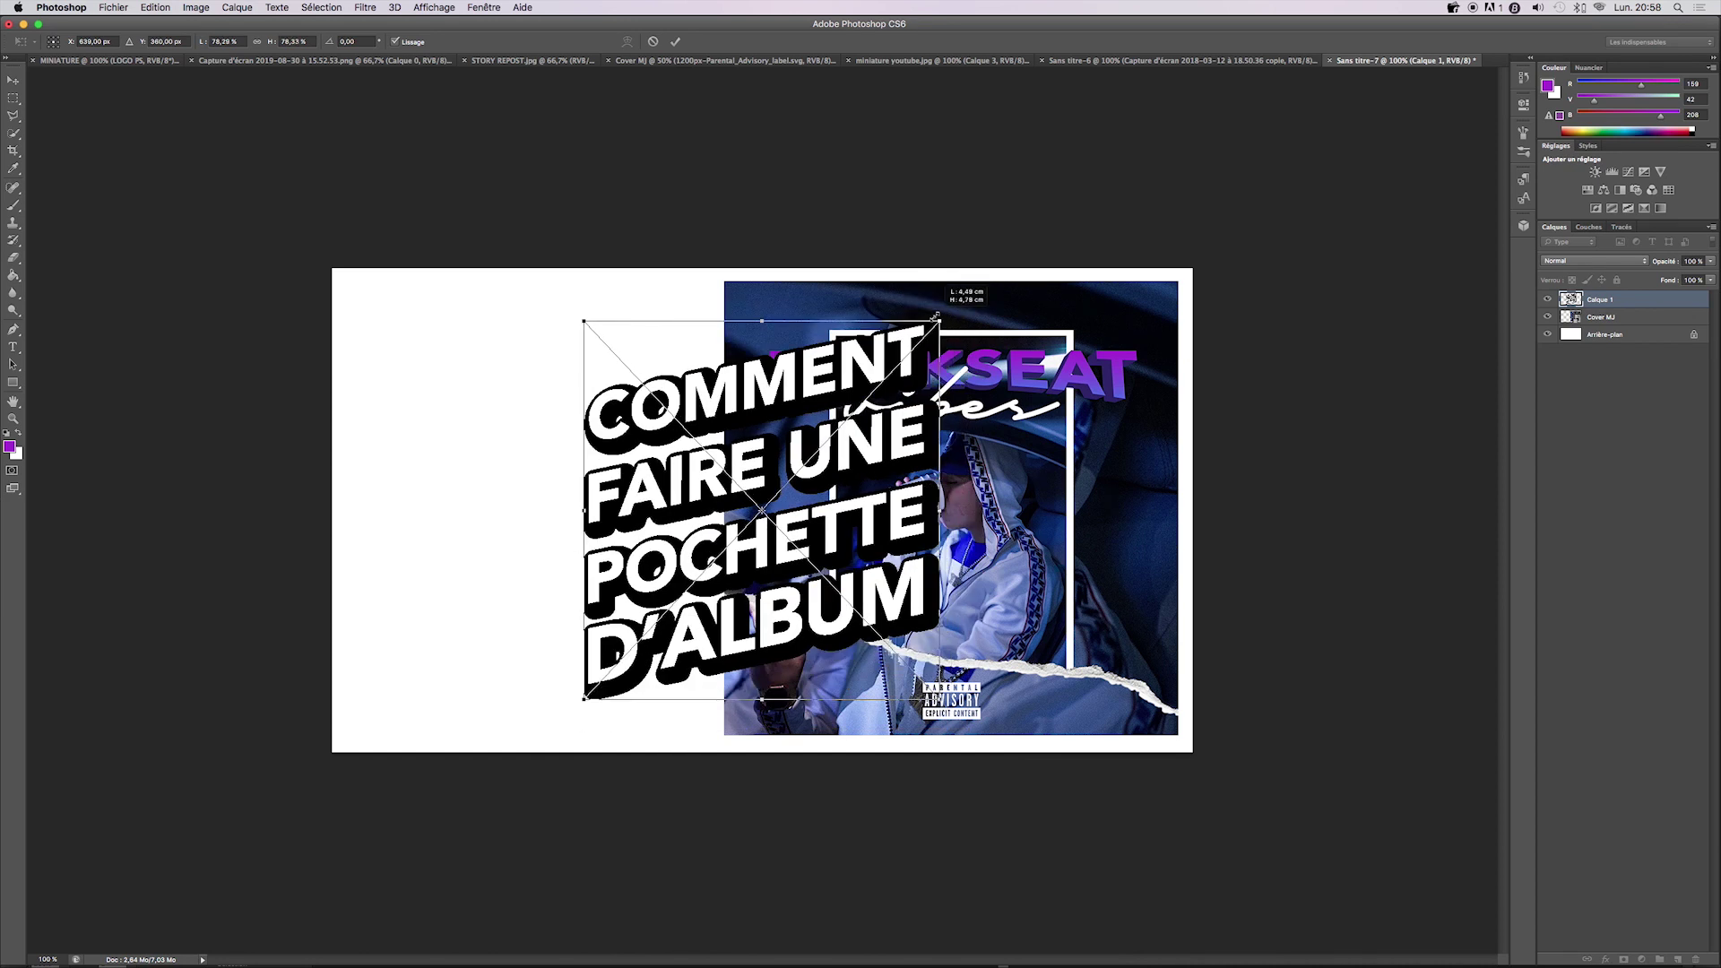
mouse_move(836, 445)
left_mouse_down()
mouse_move(659, 441)
mouse_move(654, 419)
left_mouse_up()
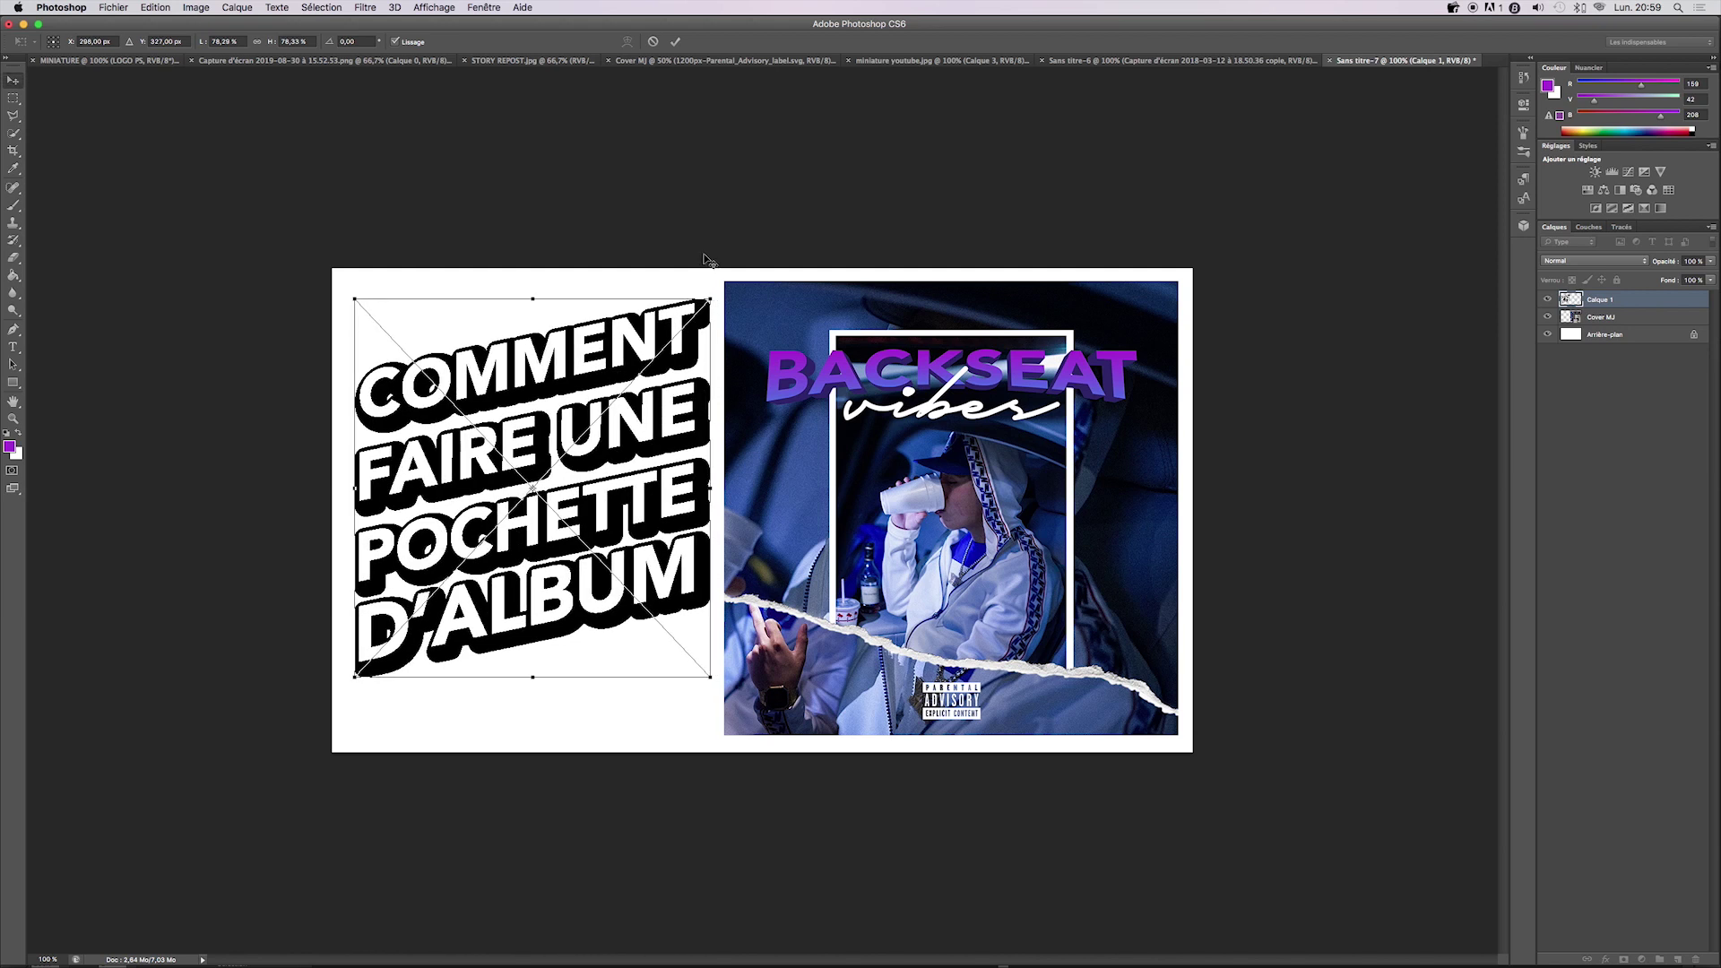
key("Return")
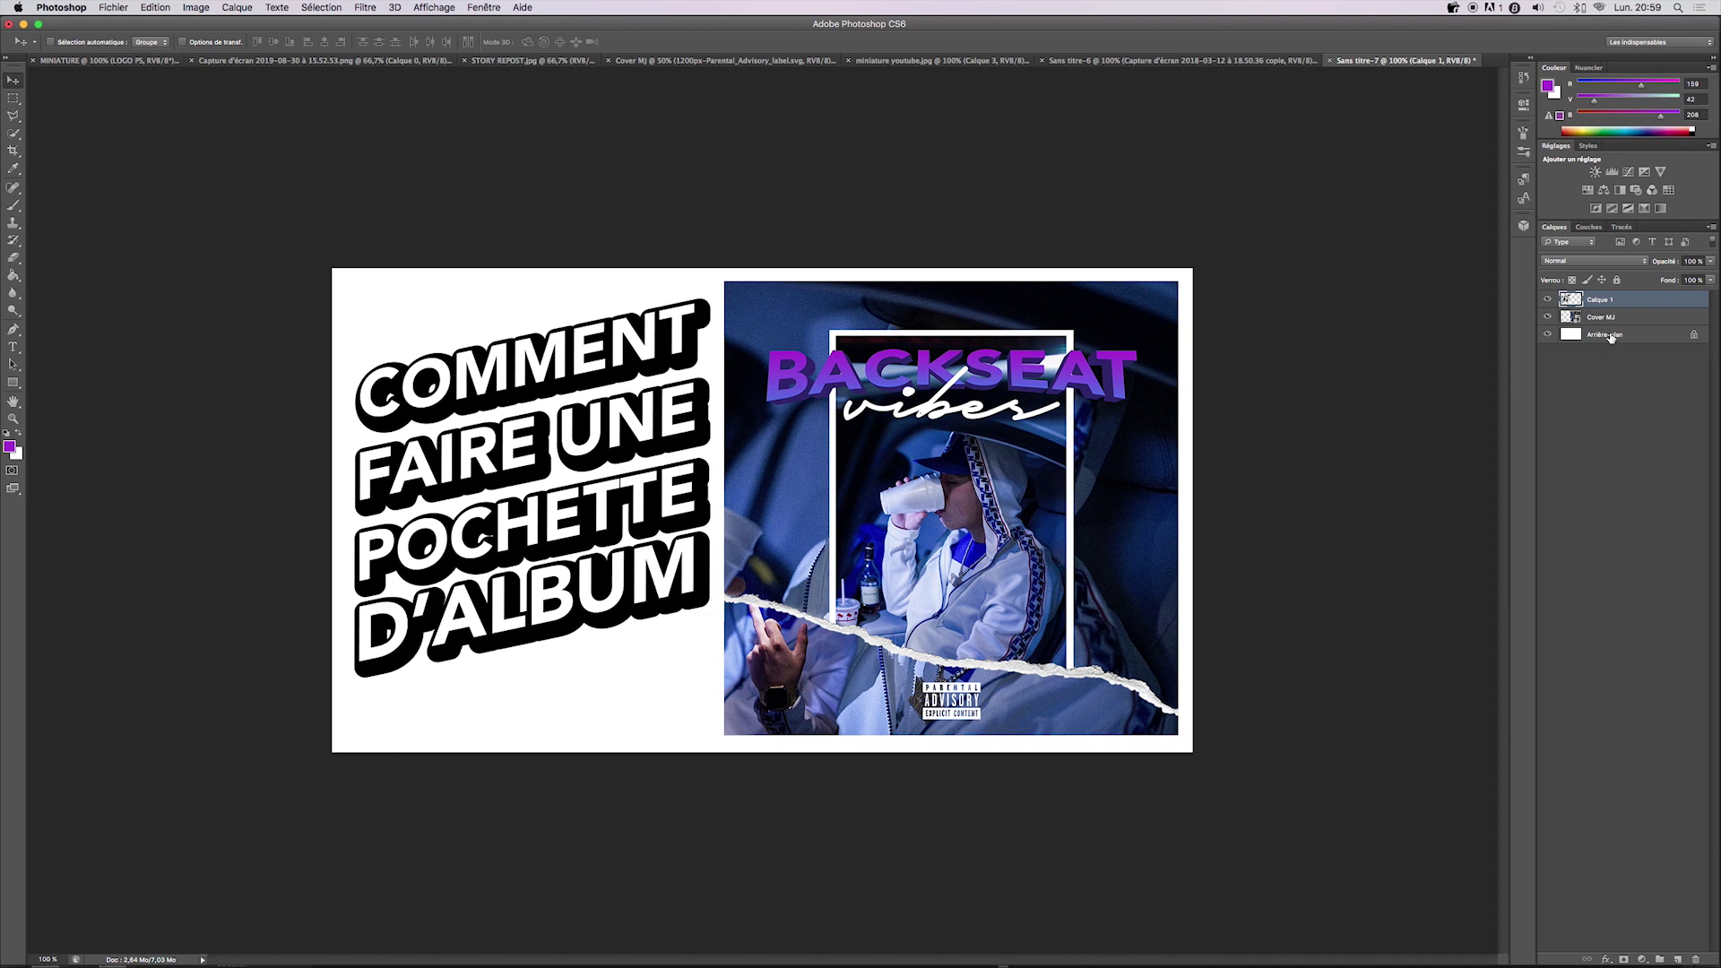
left_click(1611, 337)
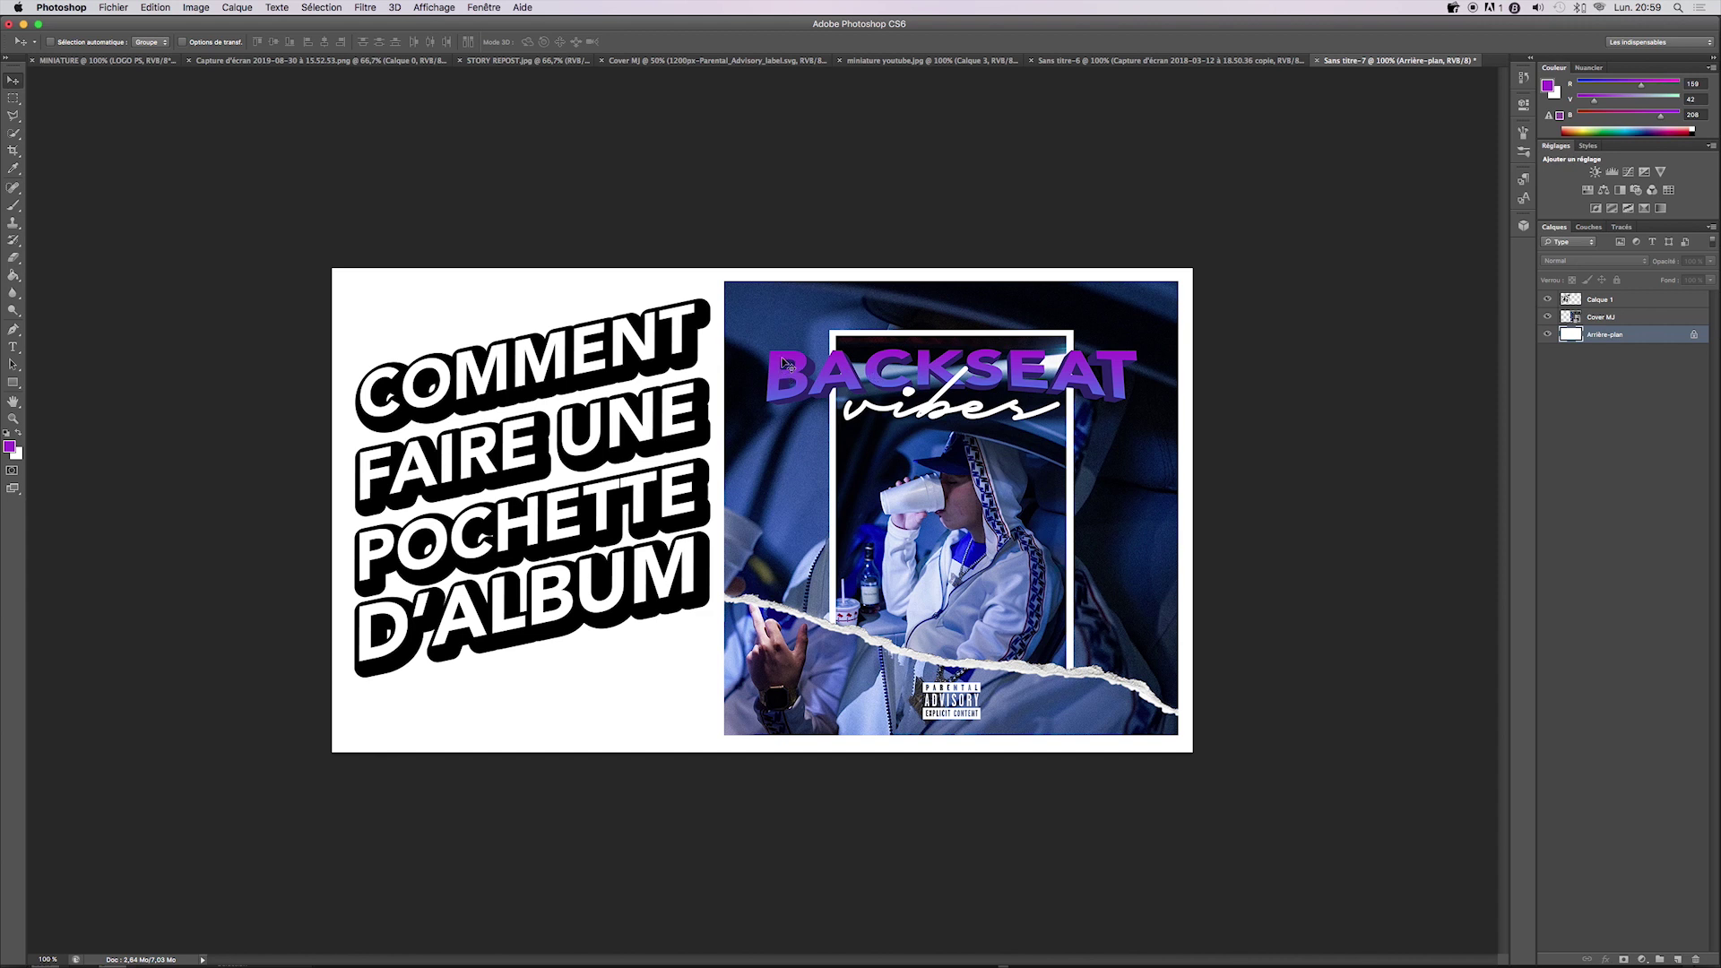
key("i")
left_click(781, 354)
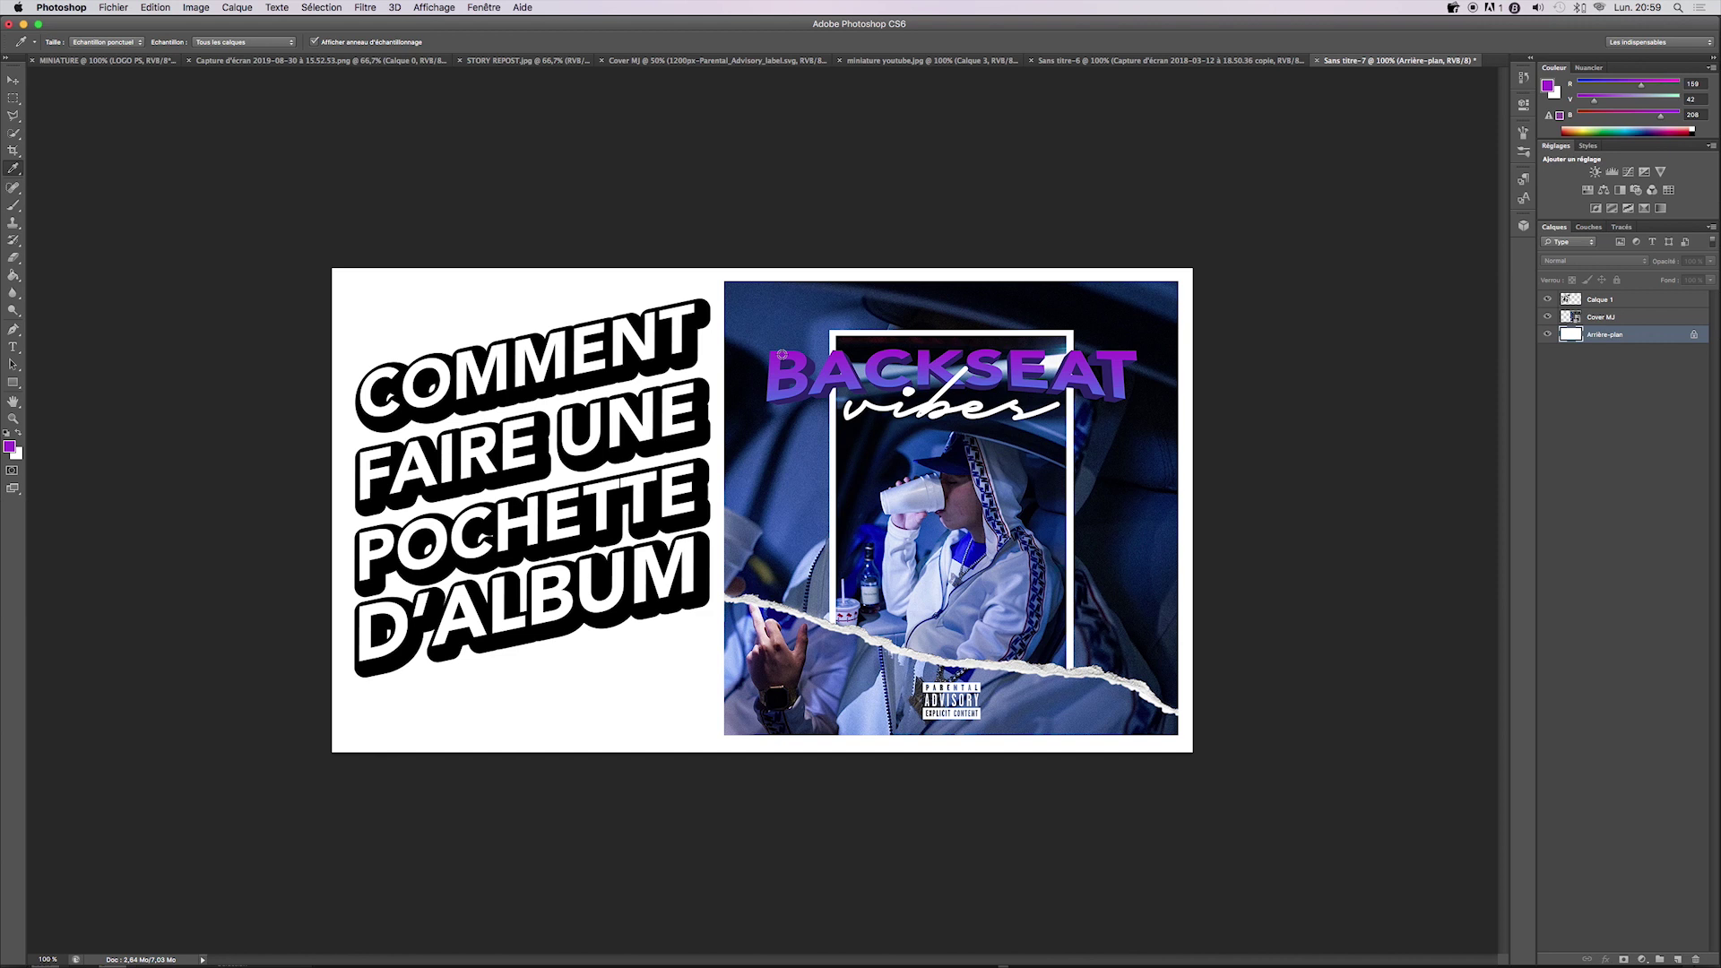
key("b")
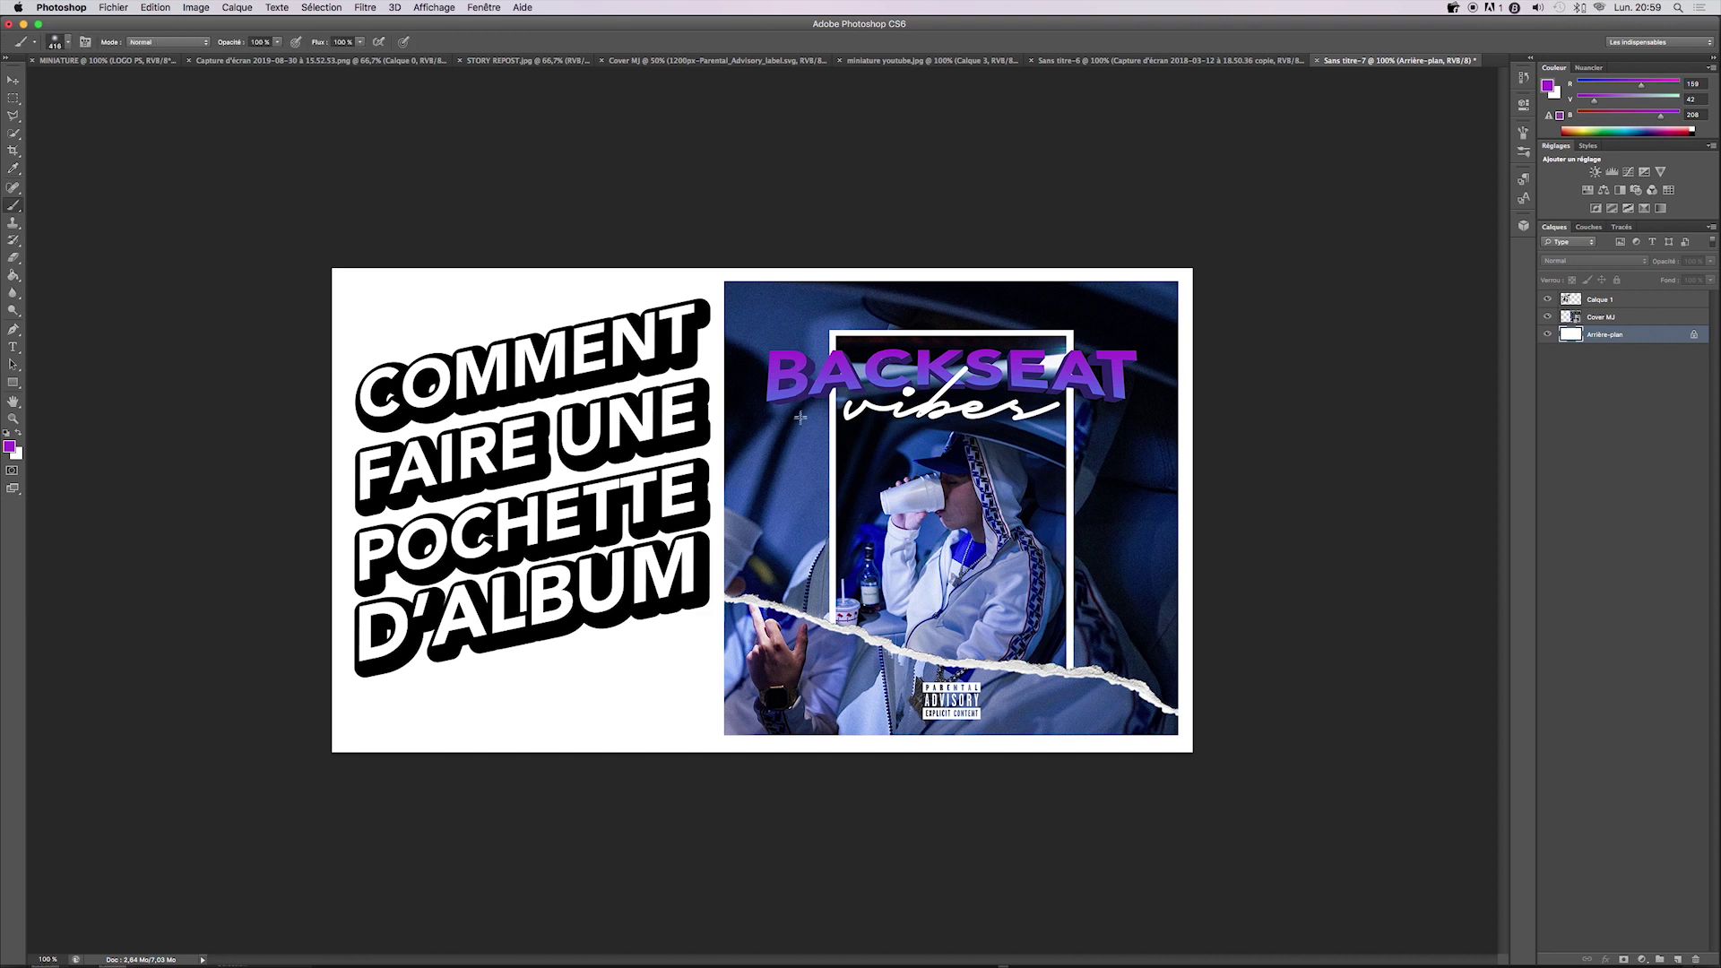
key("i")
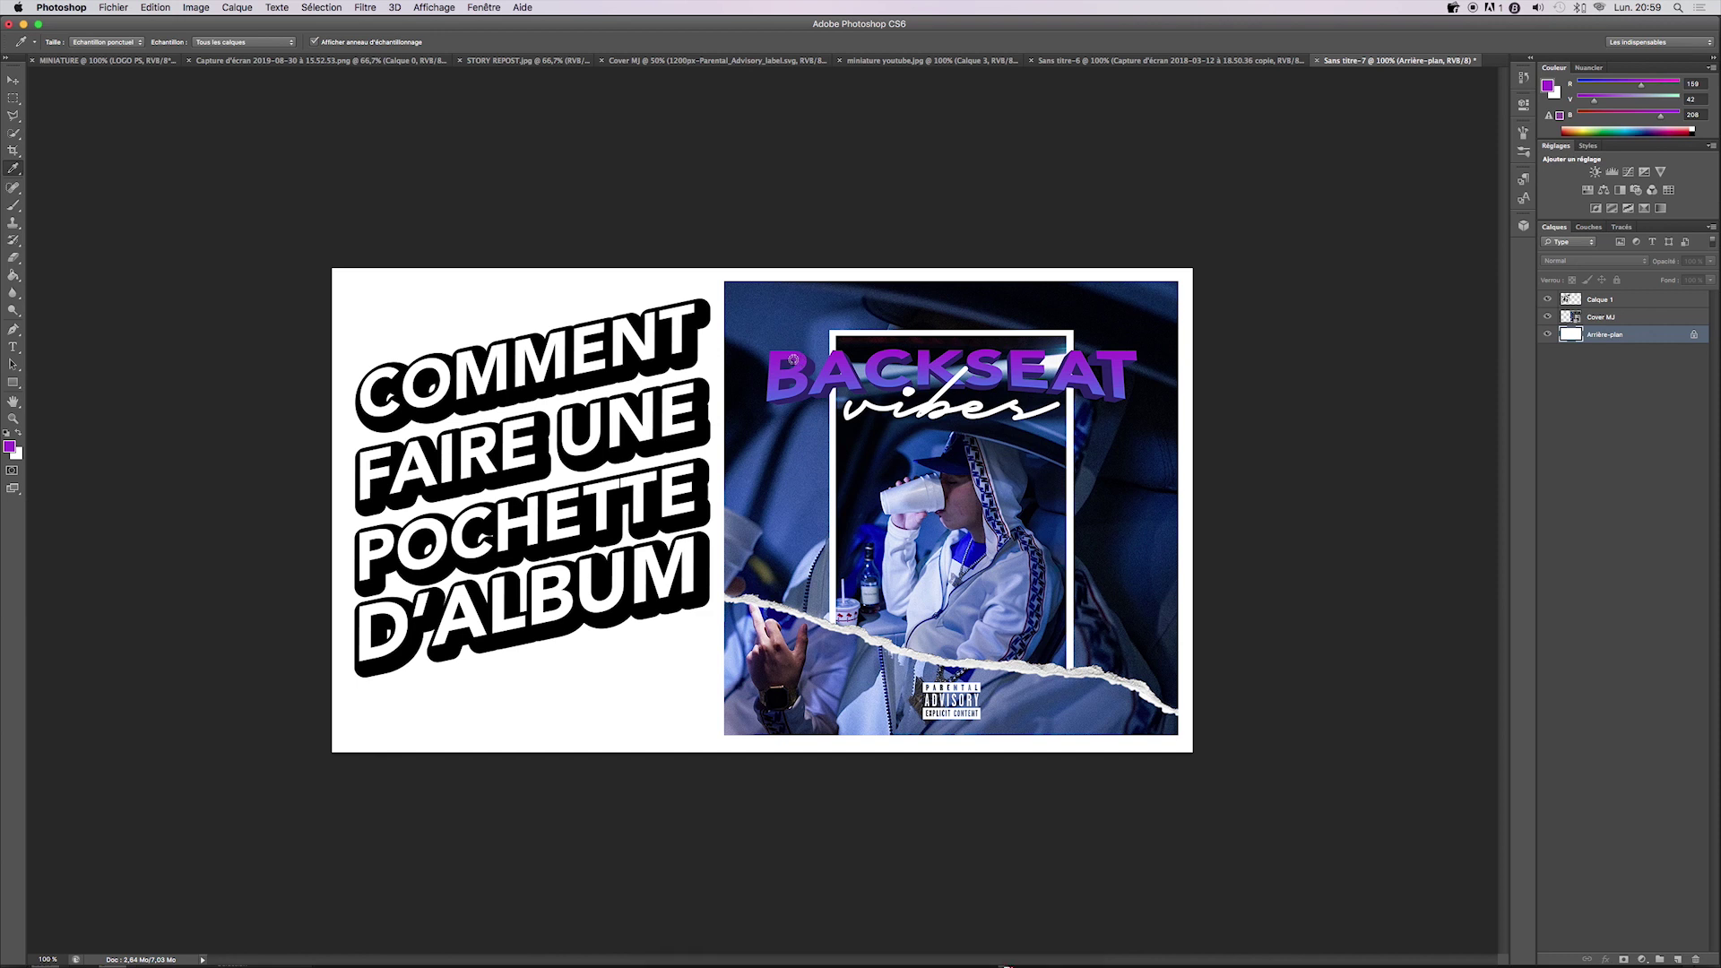
- Brush sampled purple across the top and a blue-violet from the cover across the lower background
left_click(791, 355)
key("b")
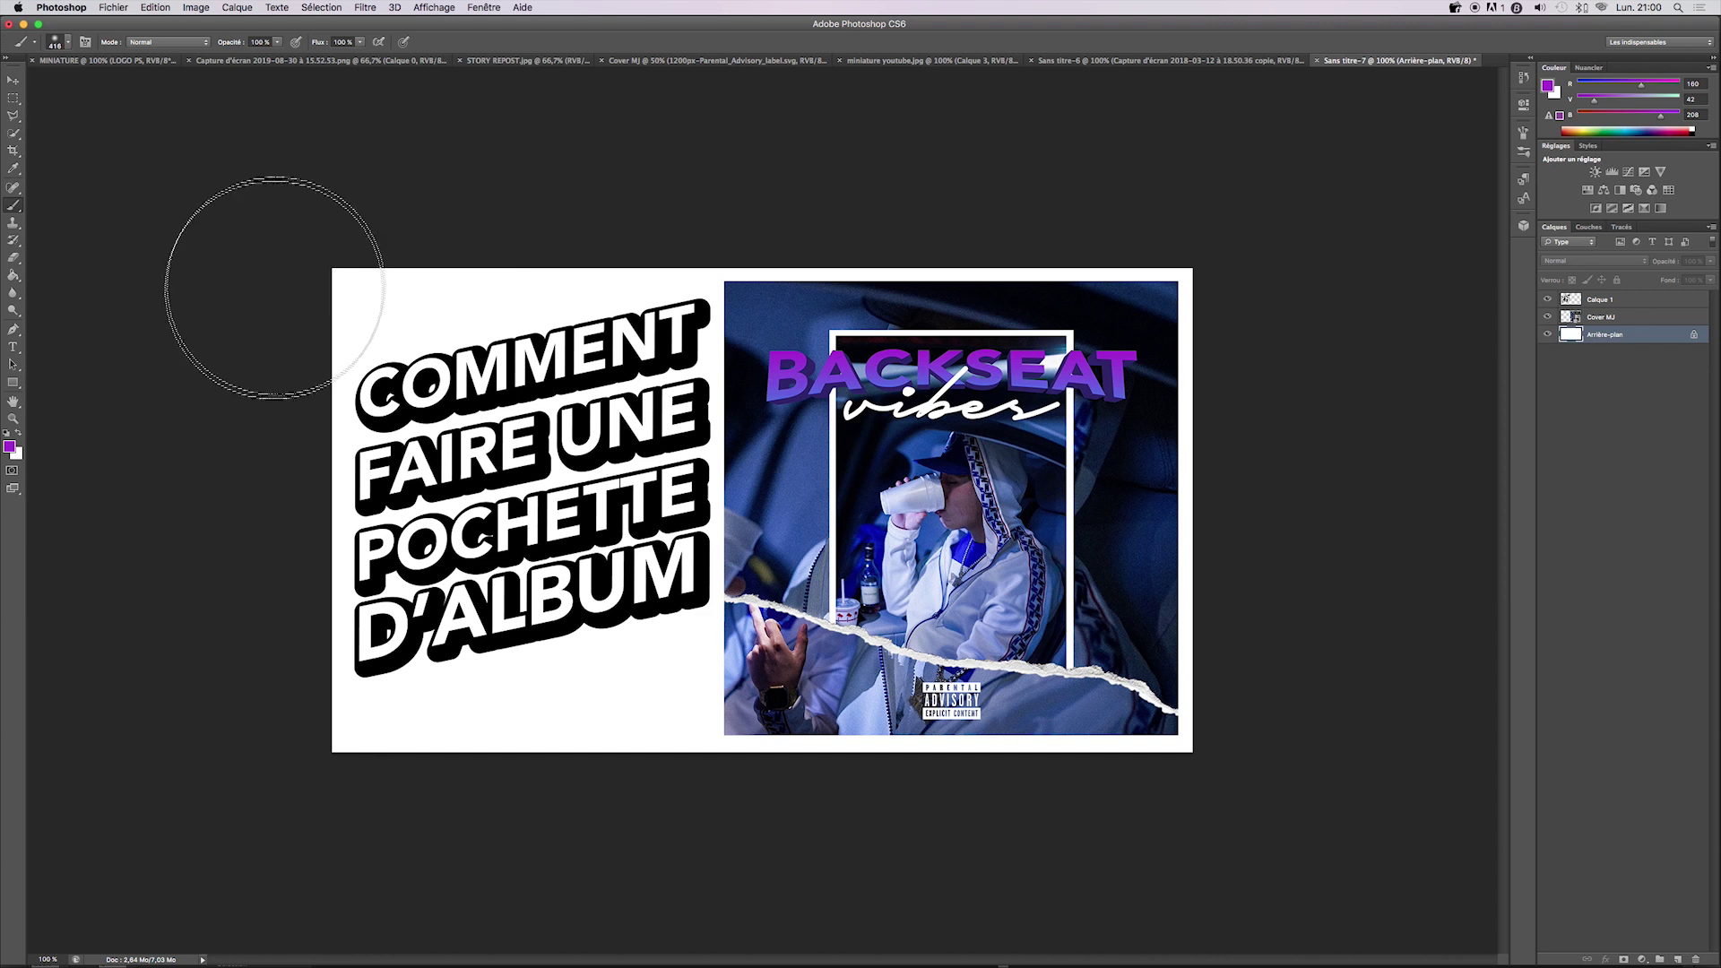
mouse_move(212, 289)
left_mouse_down()
mouse_move(986, 309)
mouse_move(77, 358)
mouse_move(1363, 300)
left_mouse_up()
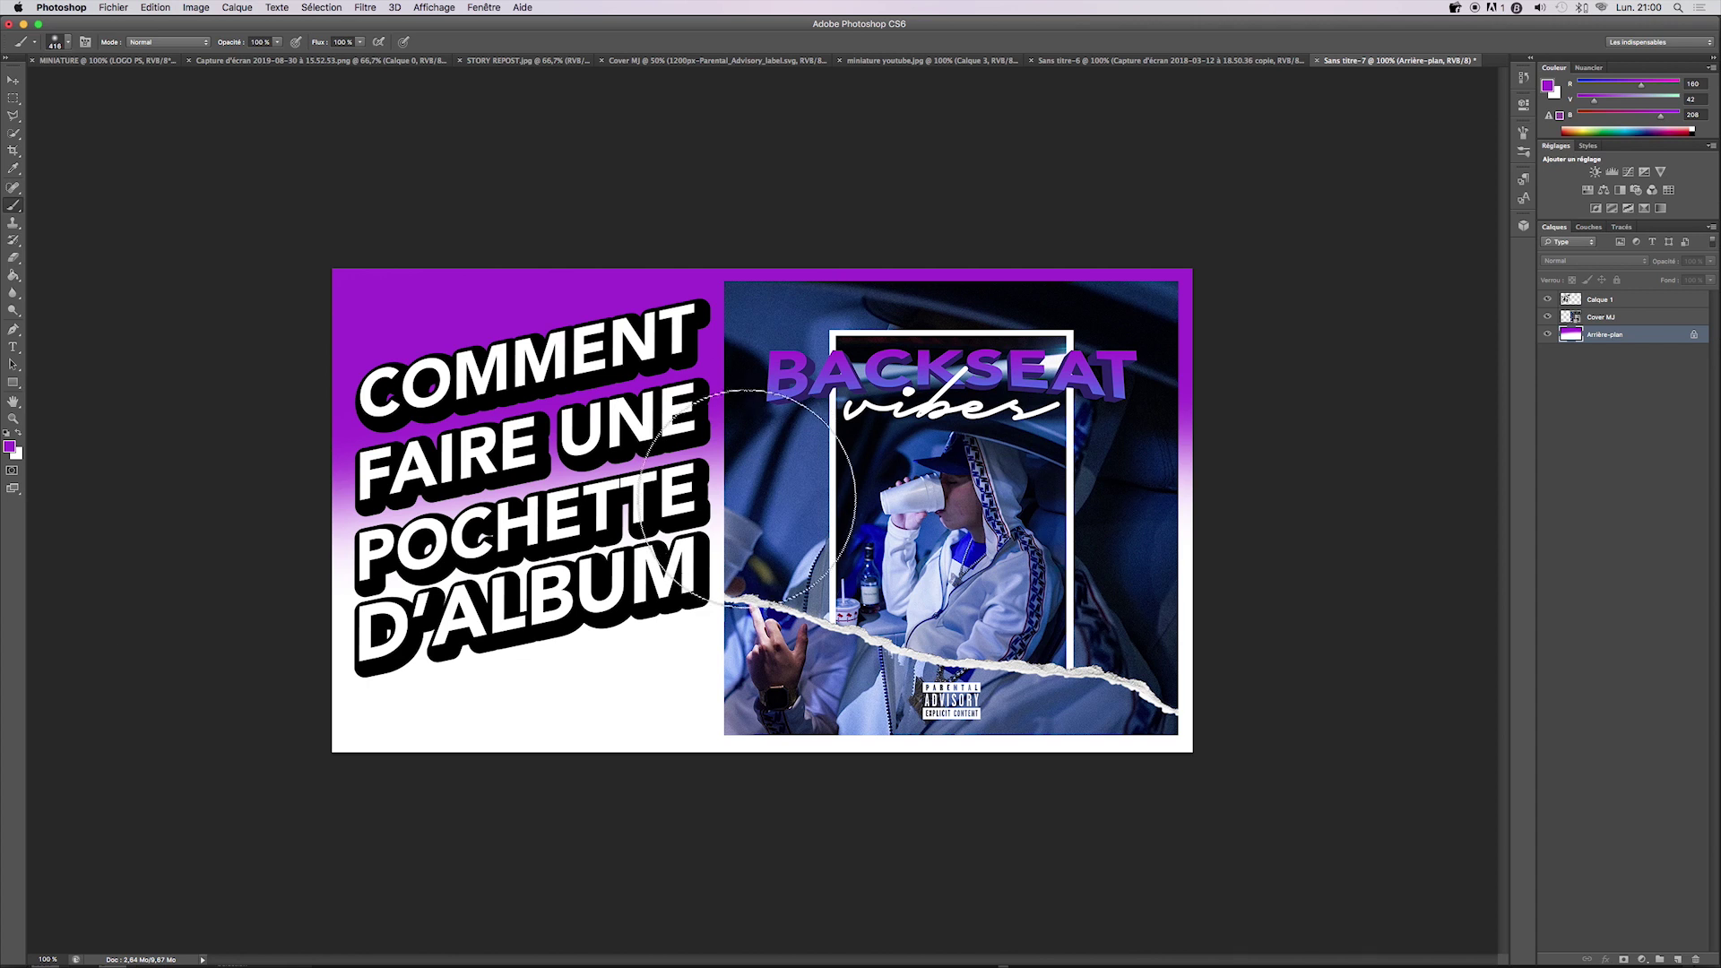
key("i")
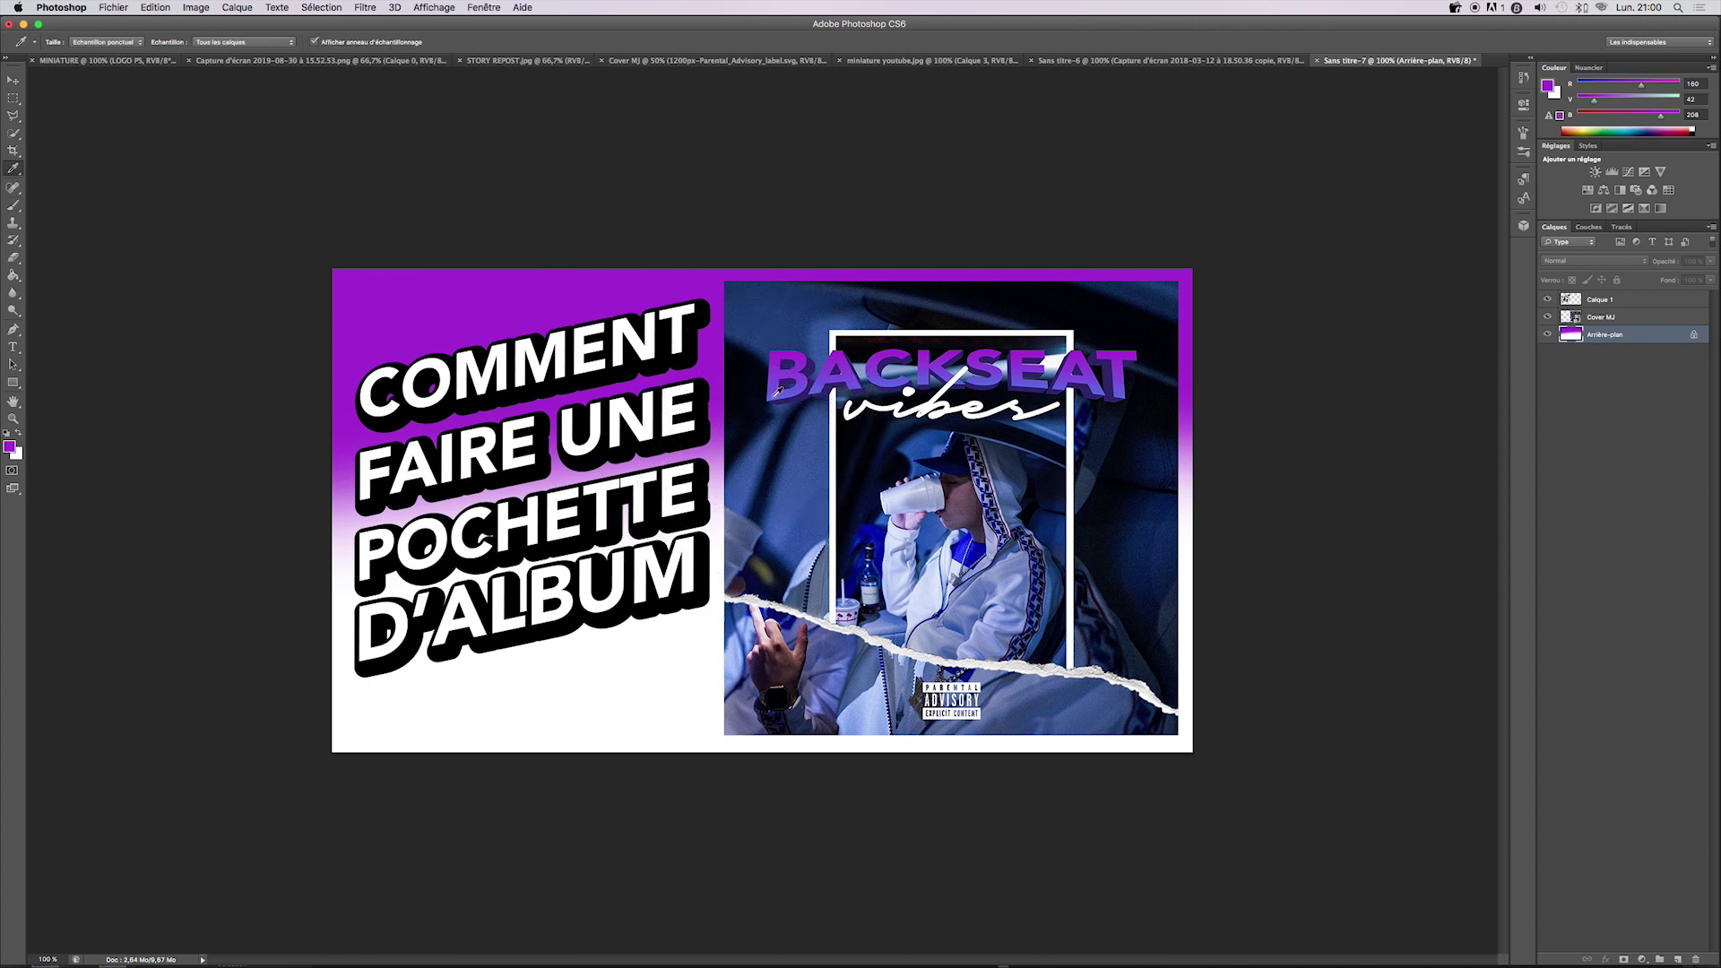
left_click(779, 393)
key("b")
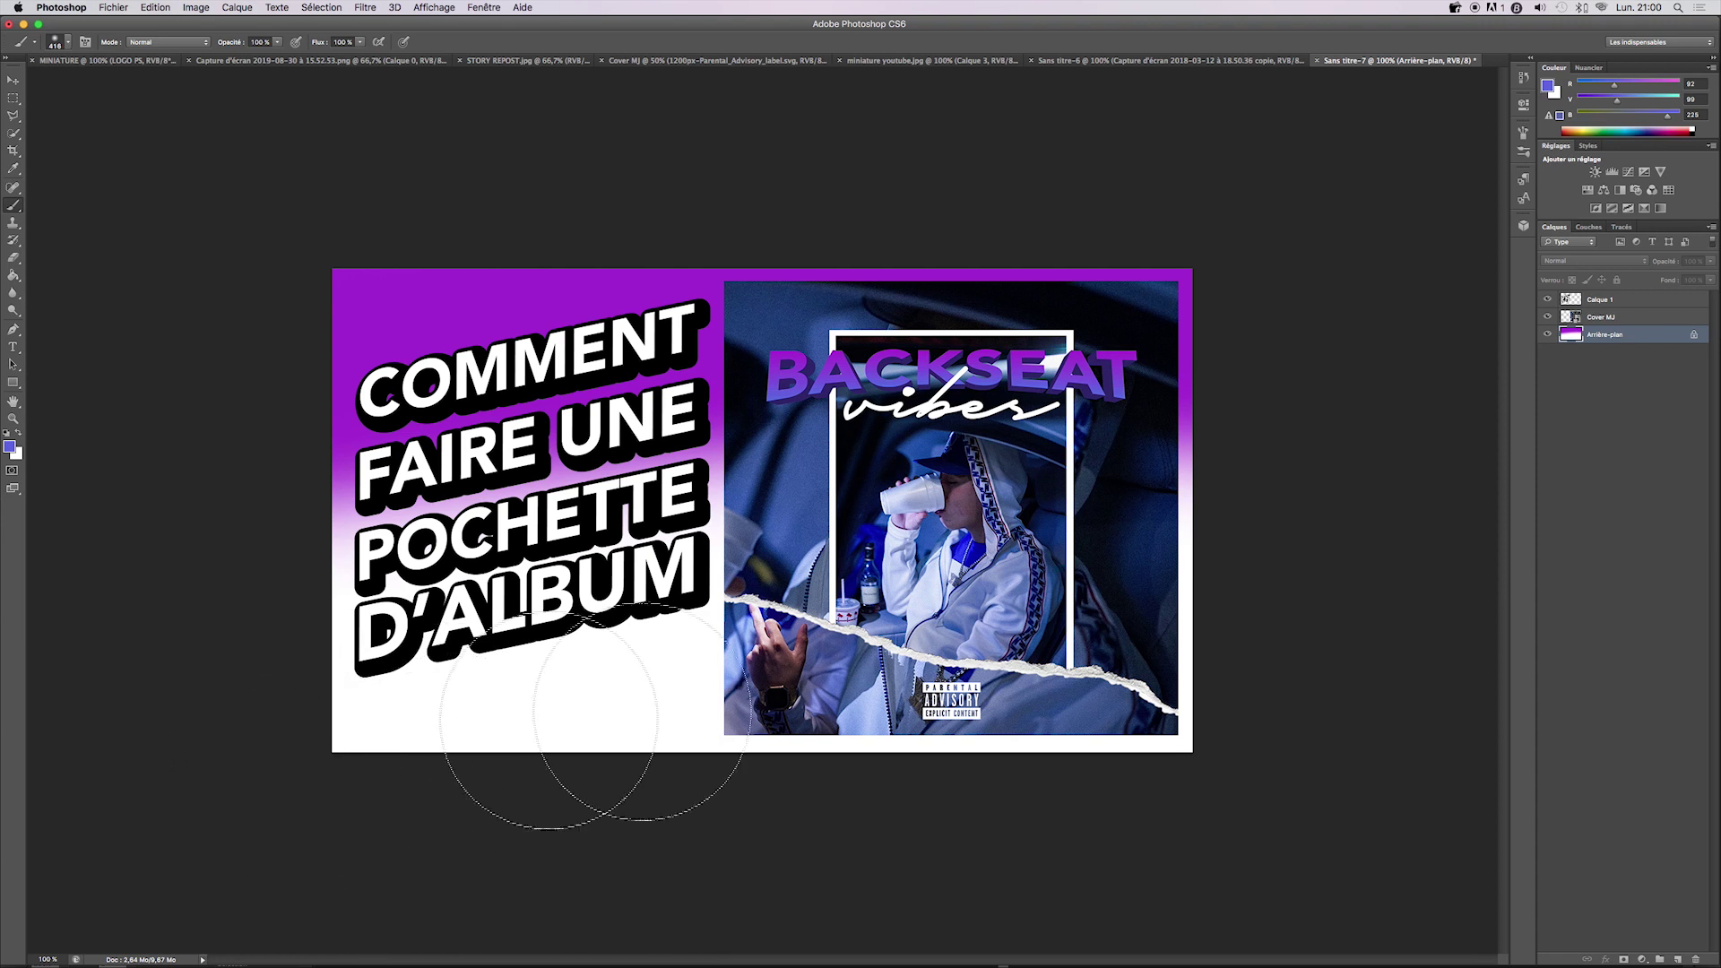
left_click_drag(116, 726, 1434, 600)
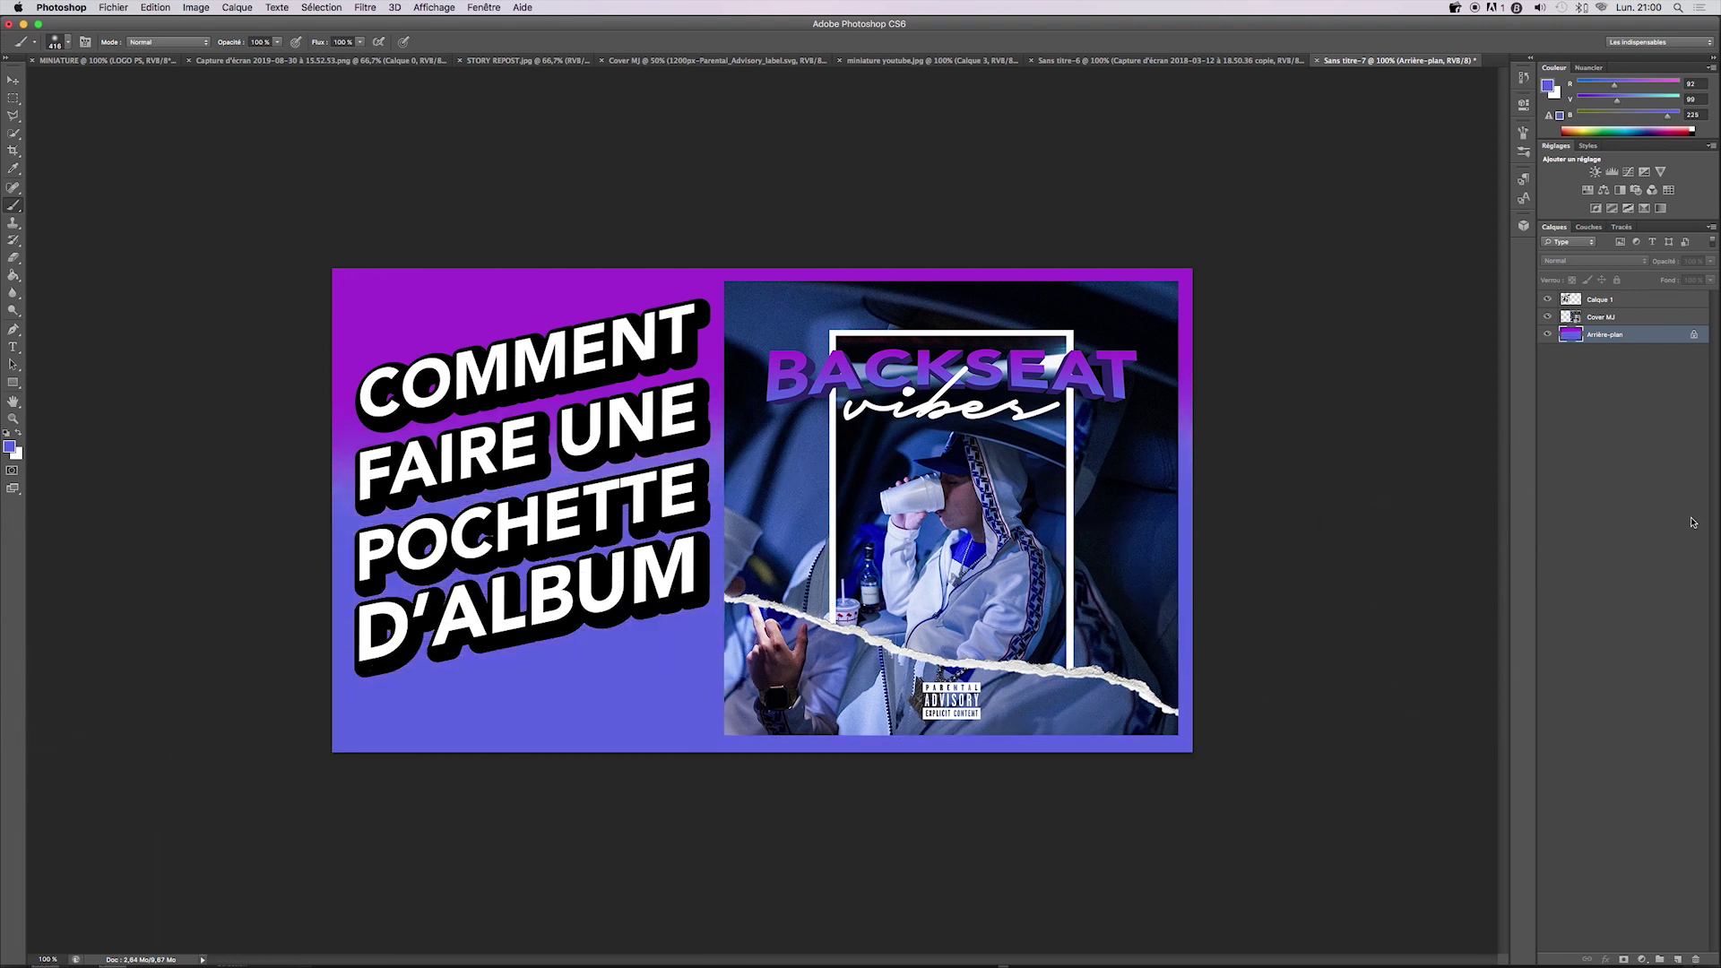
key("i")
left_click(432, 282)
key("b")
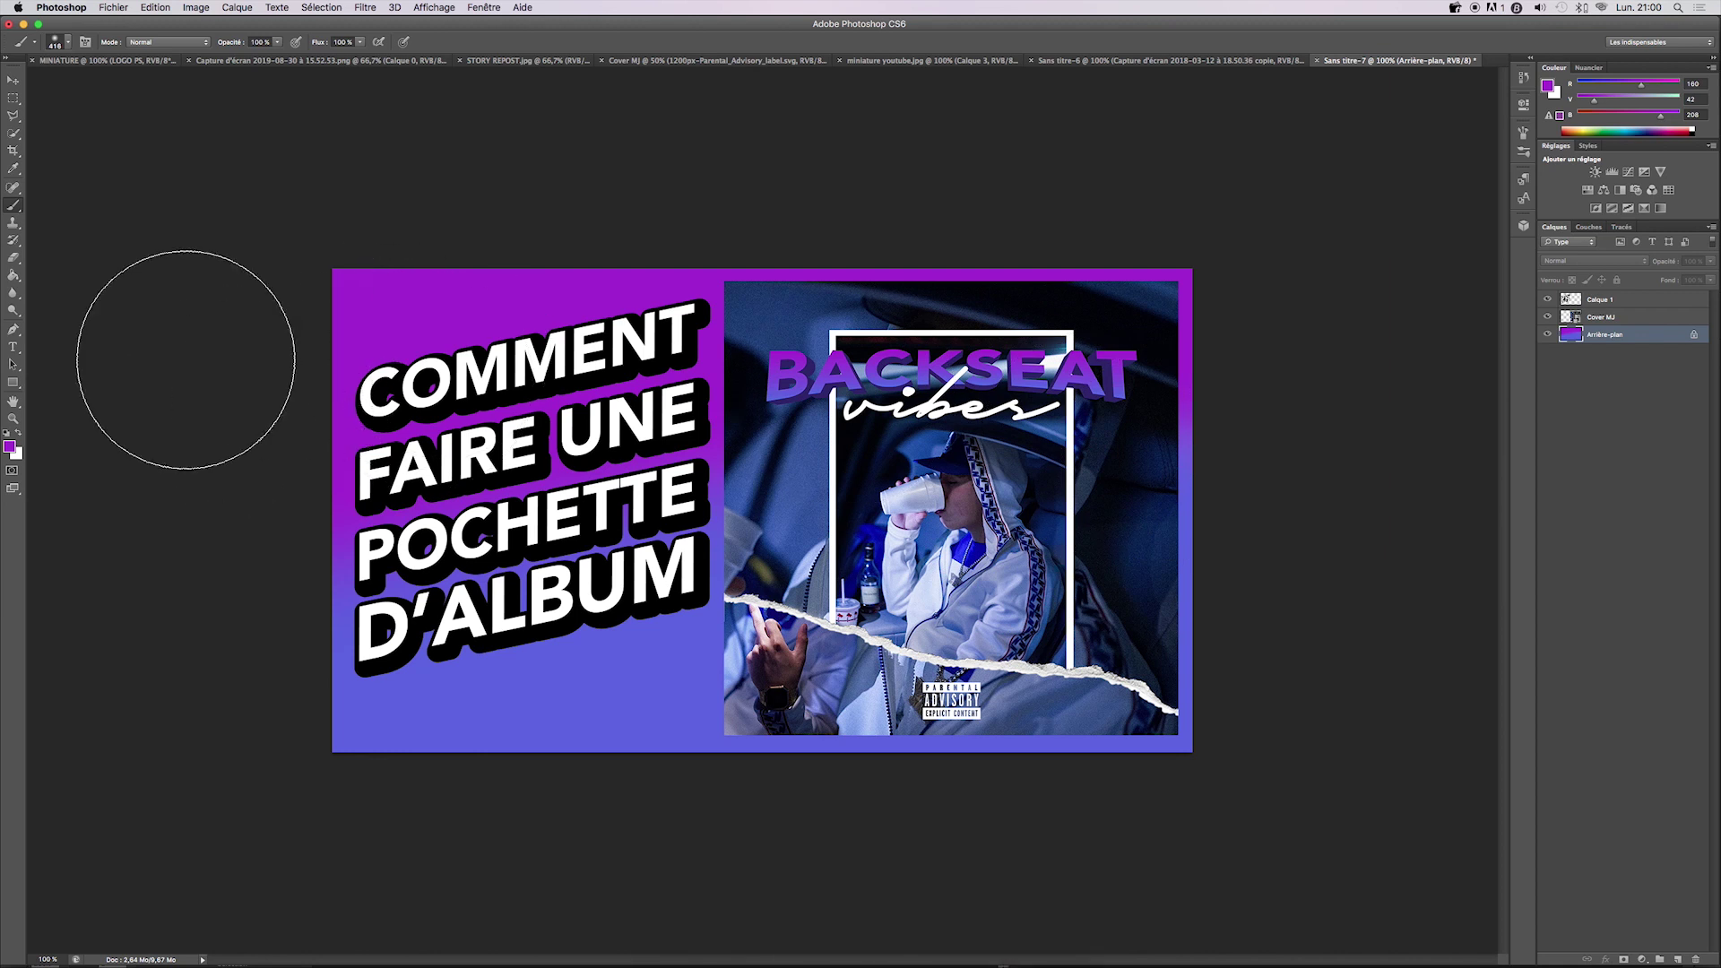
- Draw a slanted polygonal lasso selection near the title, then discard it
left_click(15, 118)
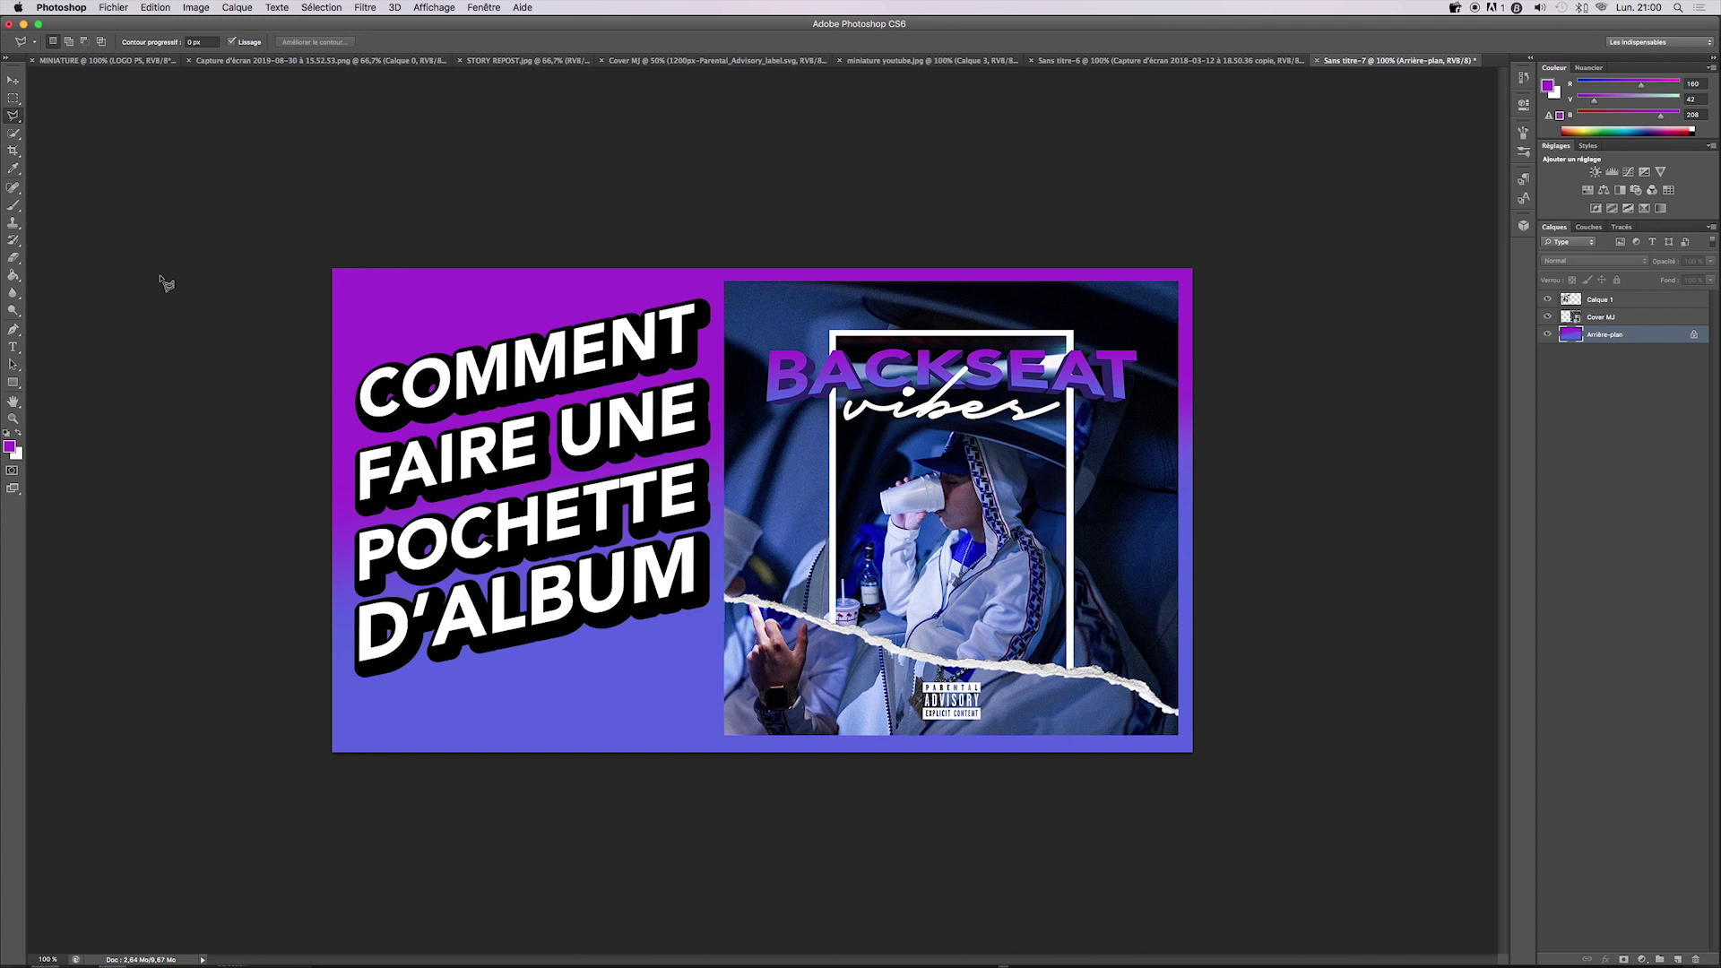
left_click(399, 385)
left_click(309, 372)
left_click(897, 251)
left_click(249, 203)
left_click(309, 373)
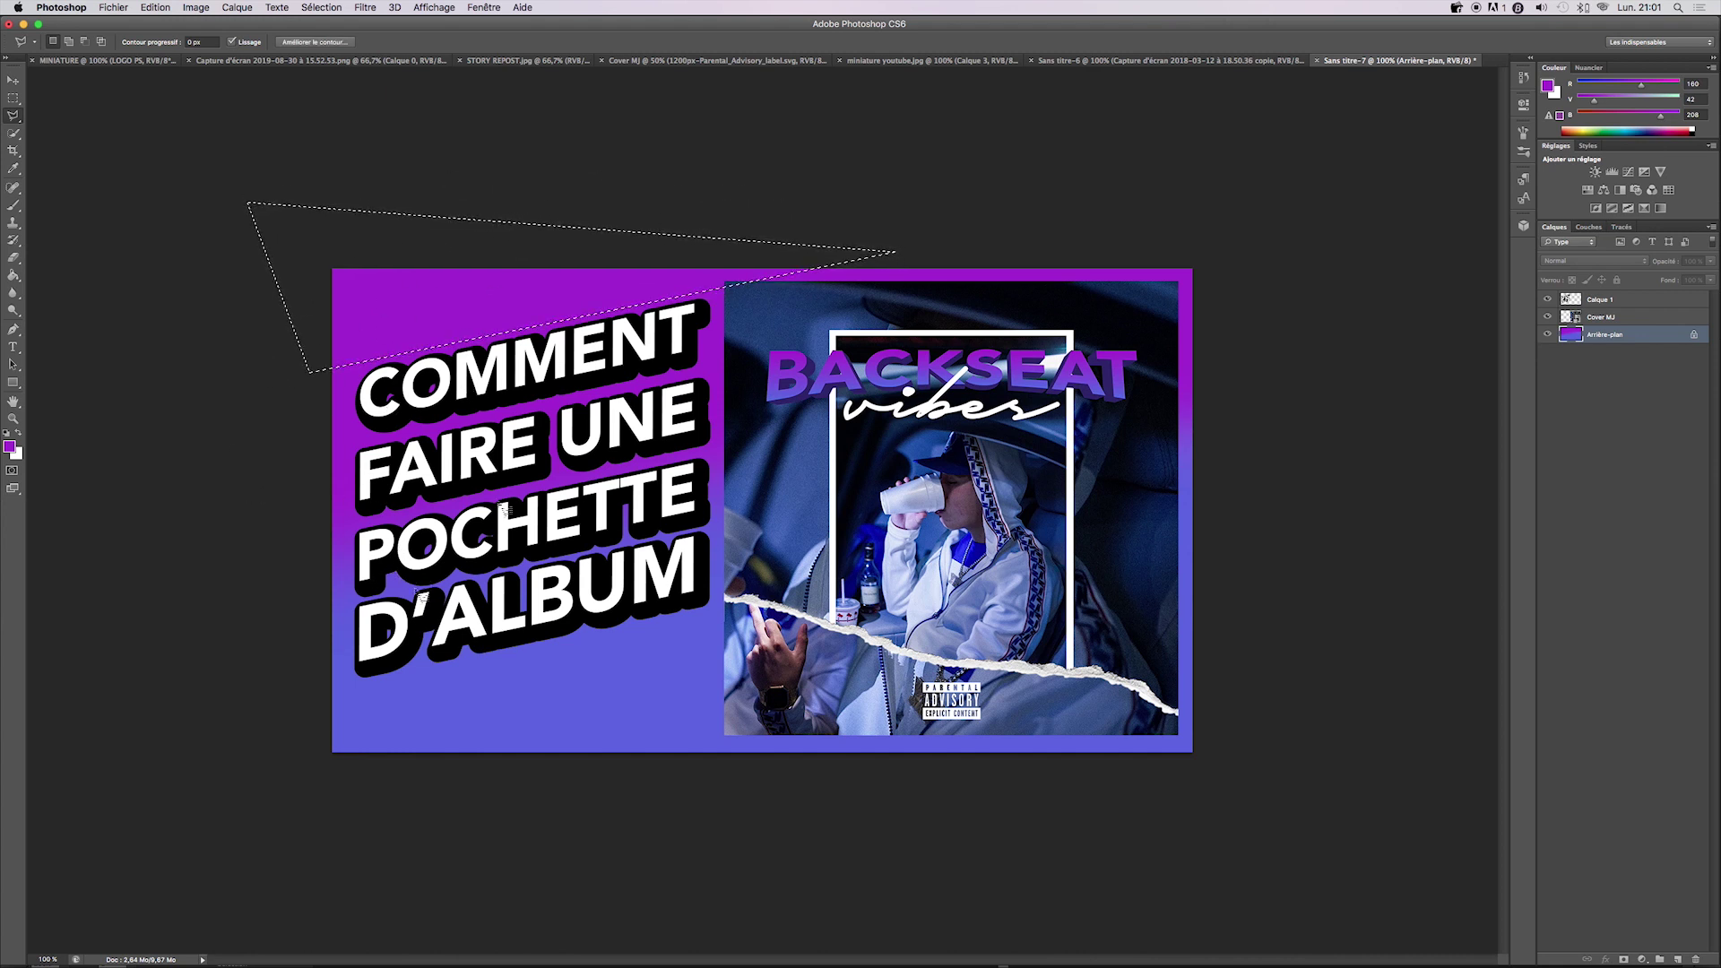
key("super+d")
- Import the paper texture image from the Miniature folder and stretch it over the canvas
left_click(119, 7)
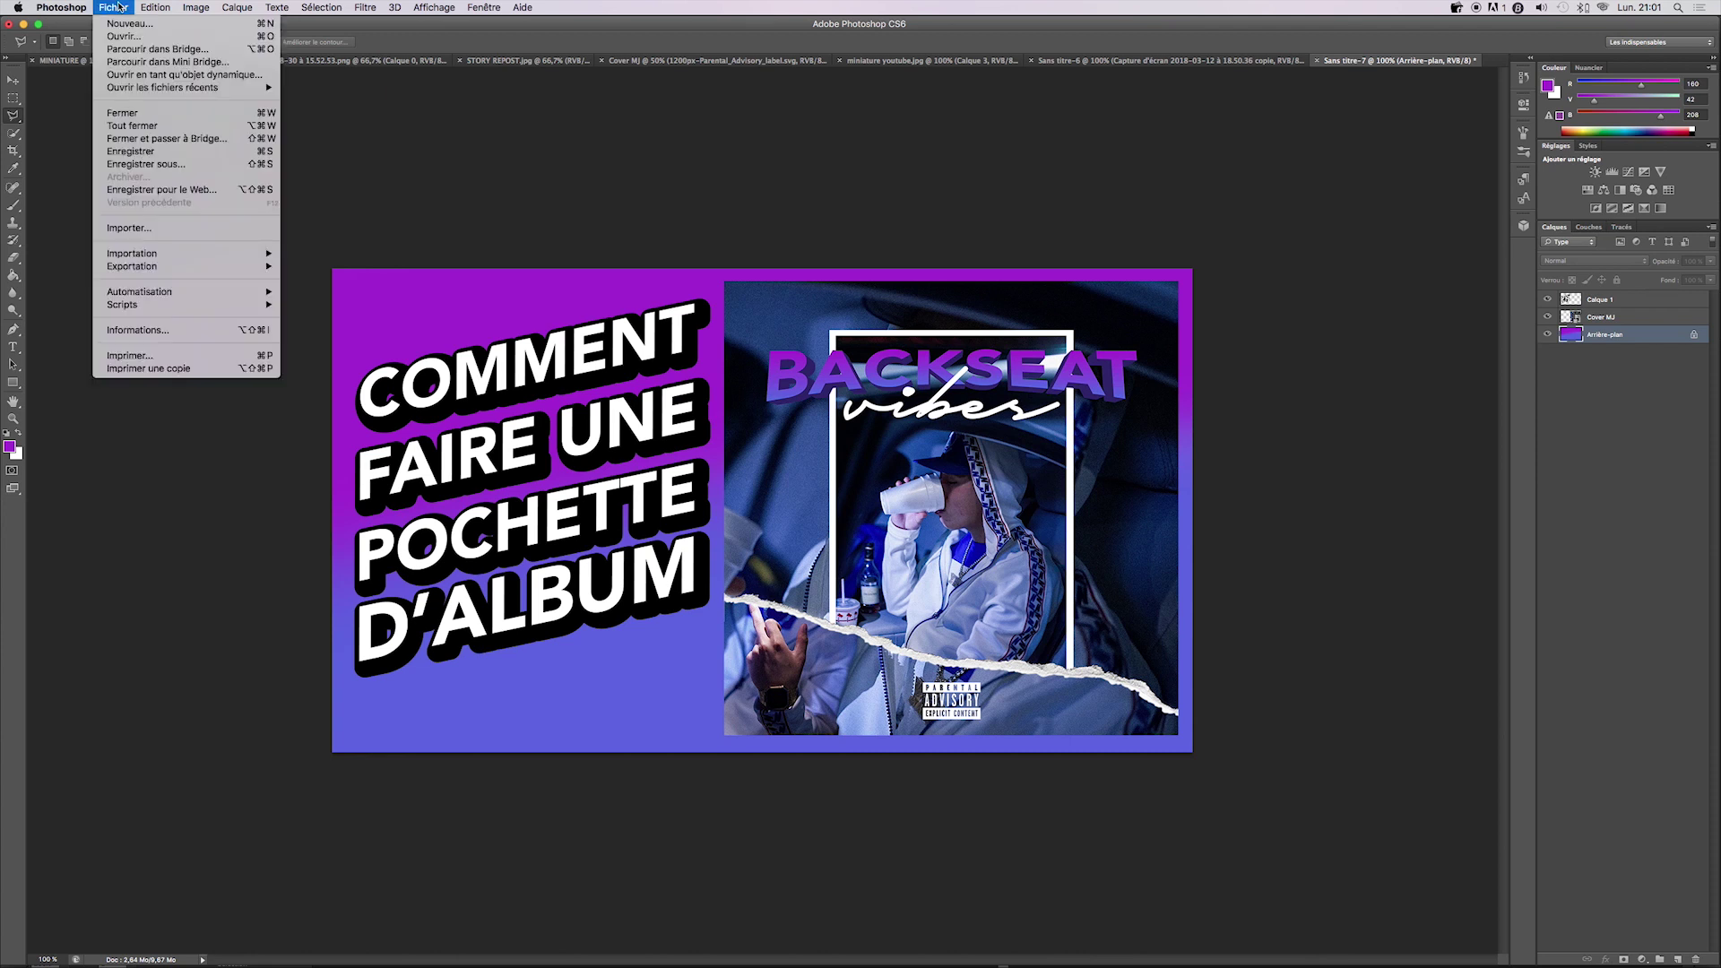
left_click(131, 228)
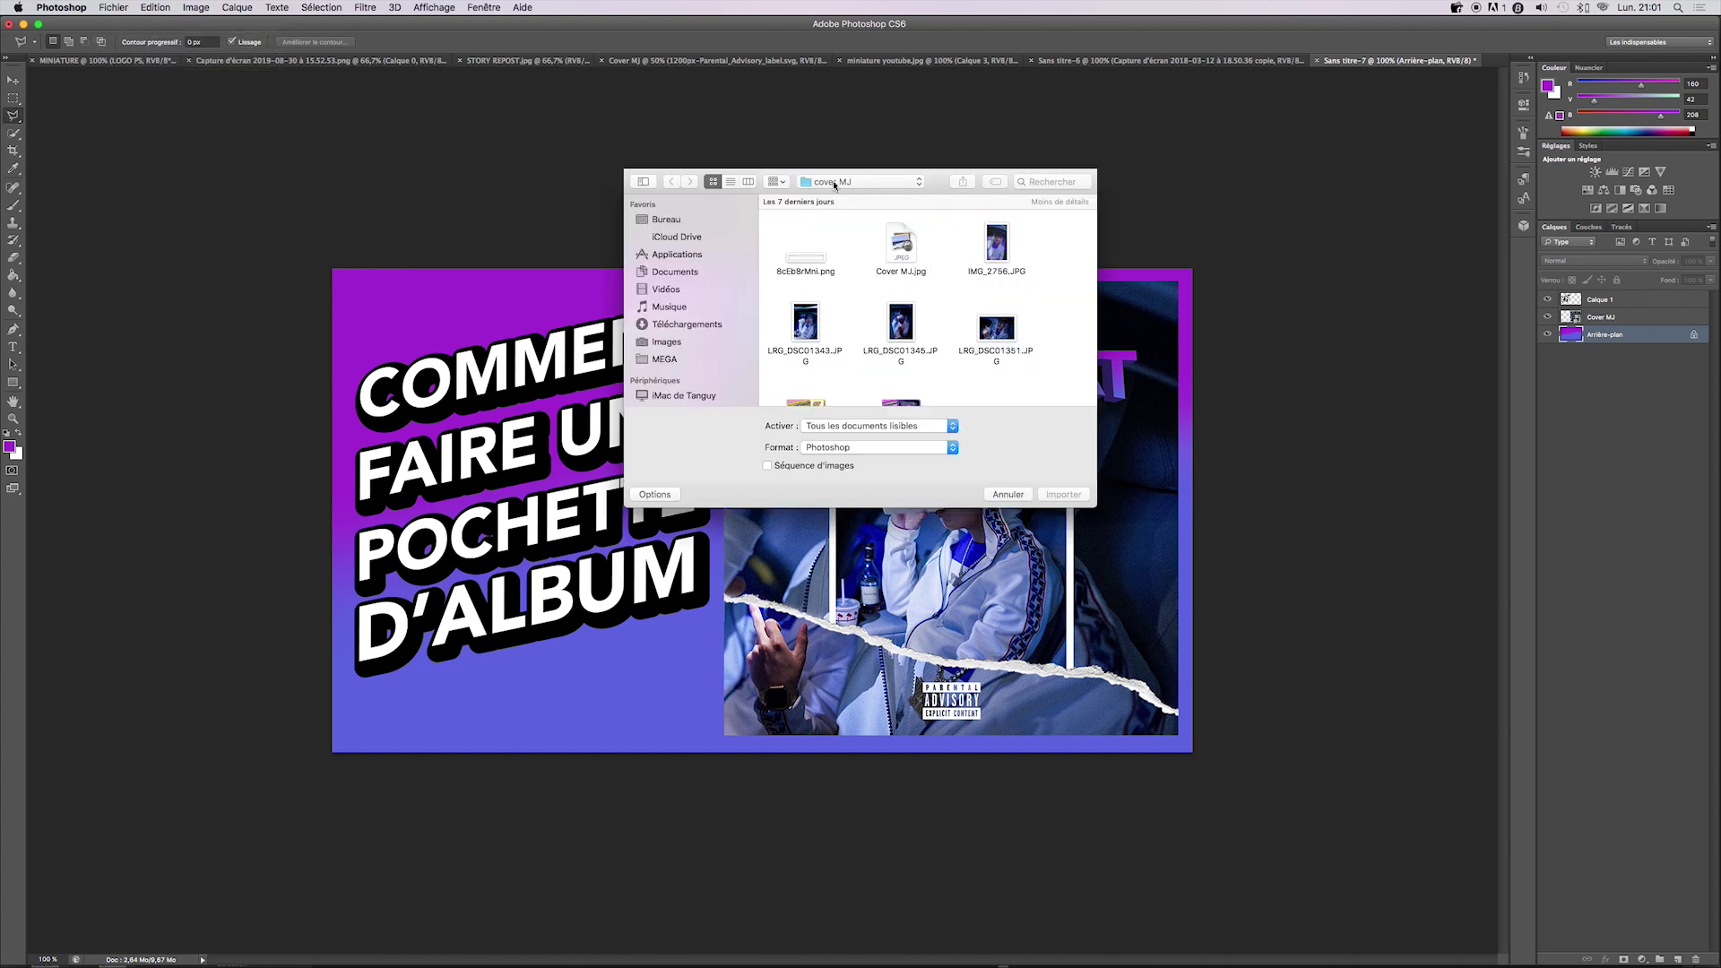
left_click(835, 185)
left_click(843, 293)
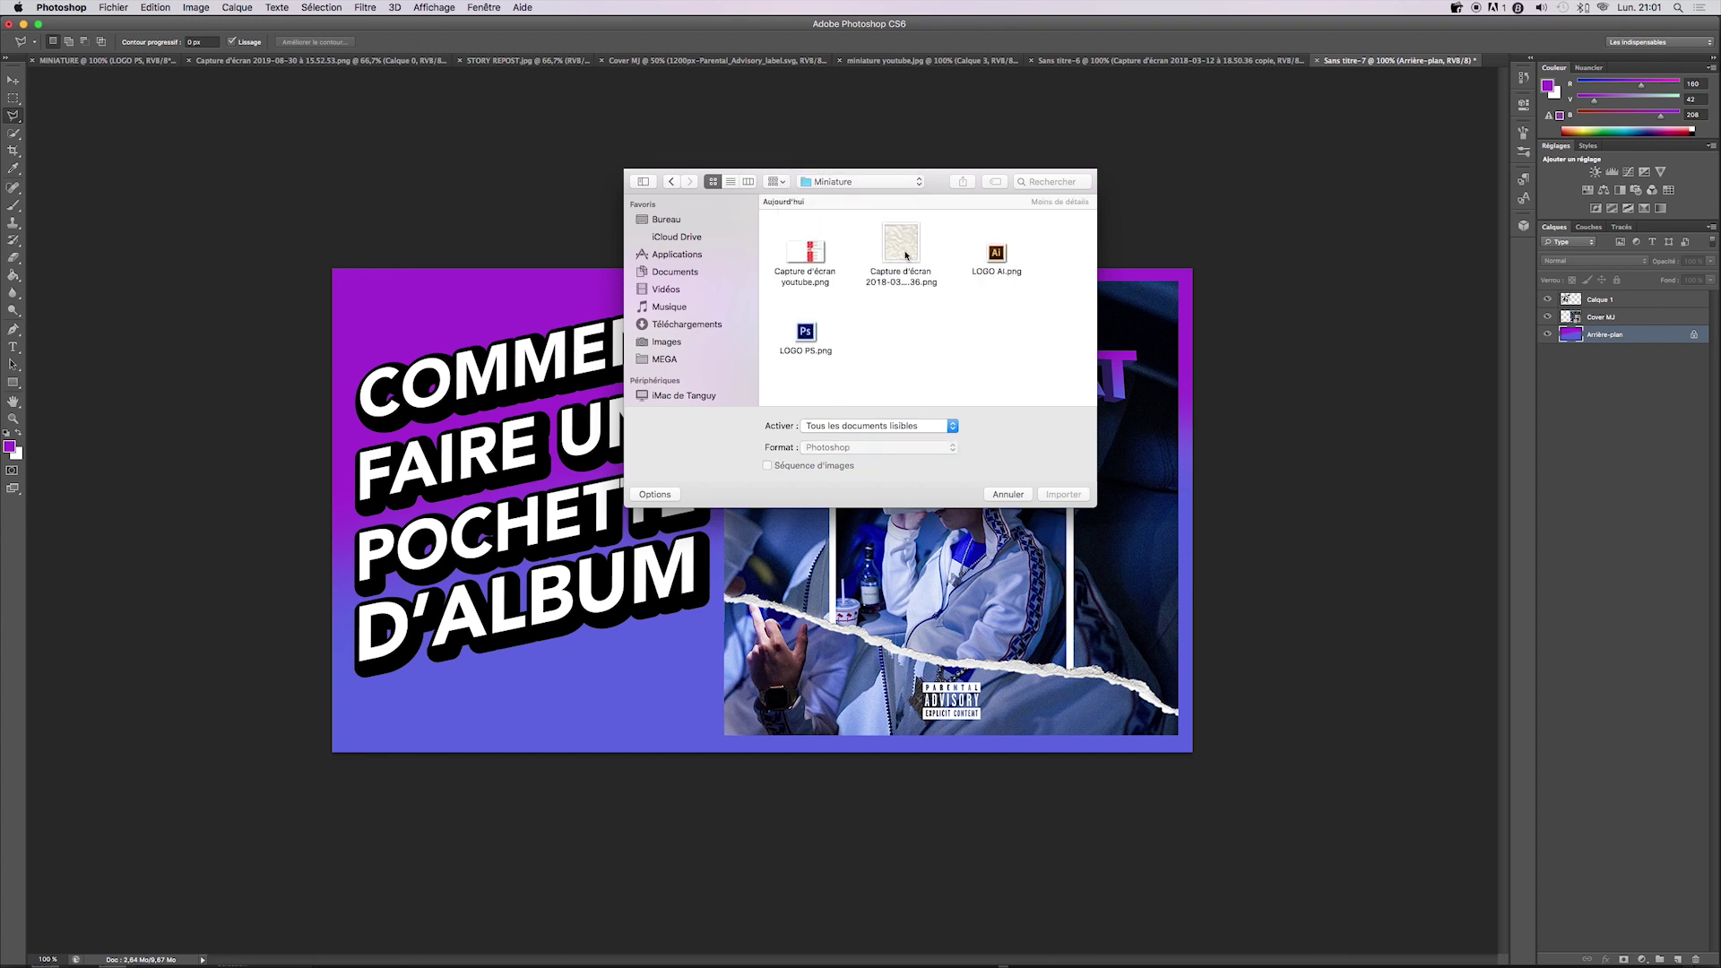
left_click(910, 260)
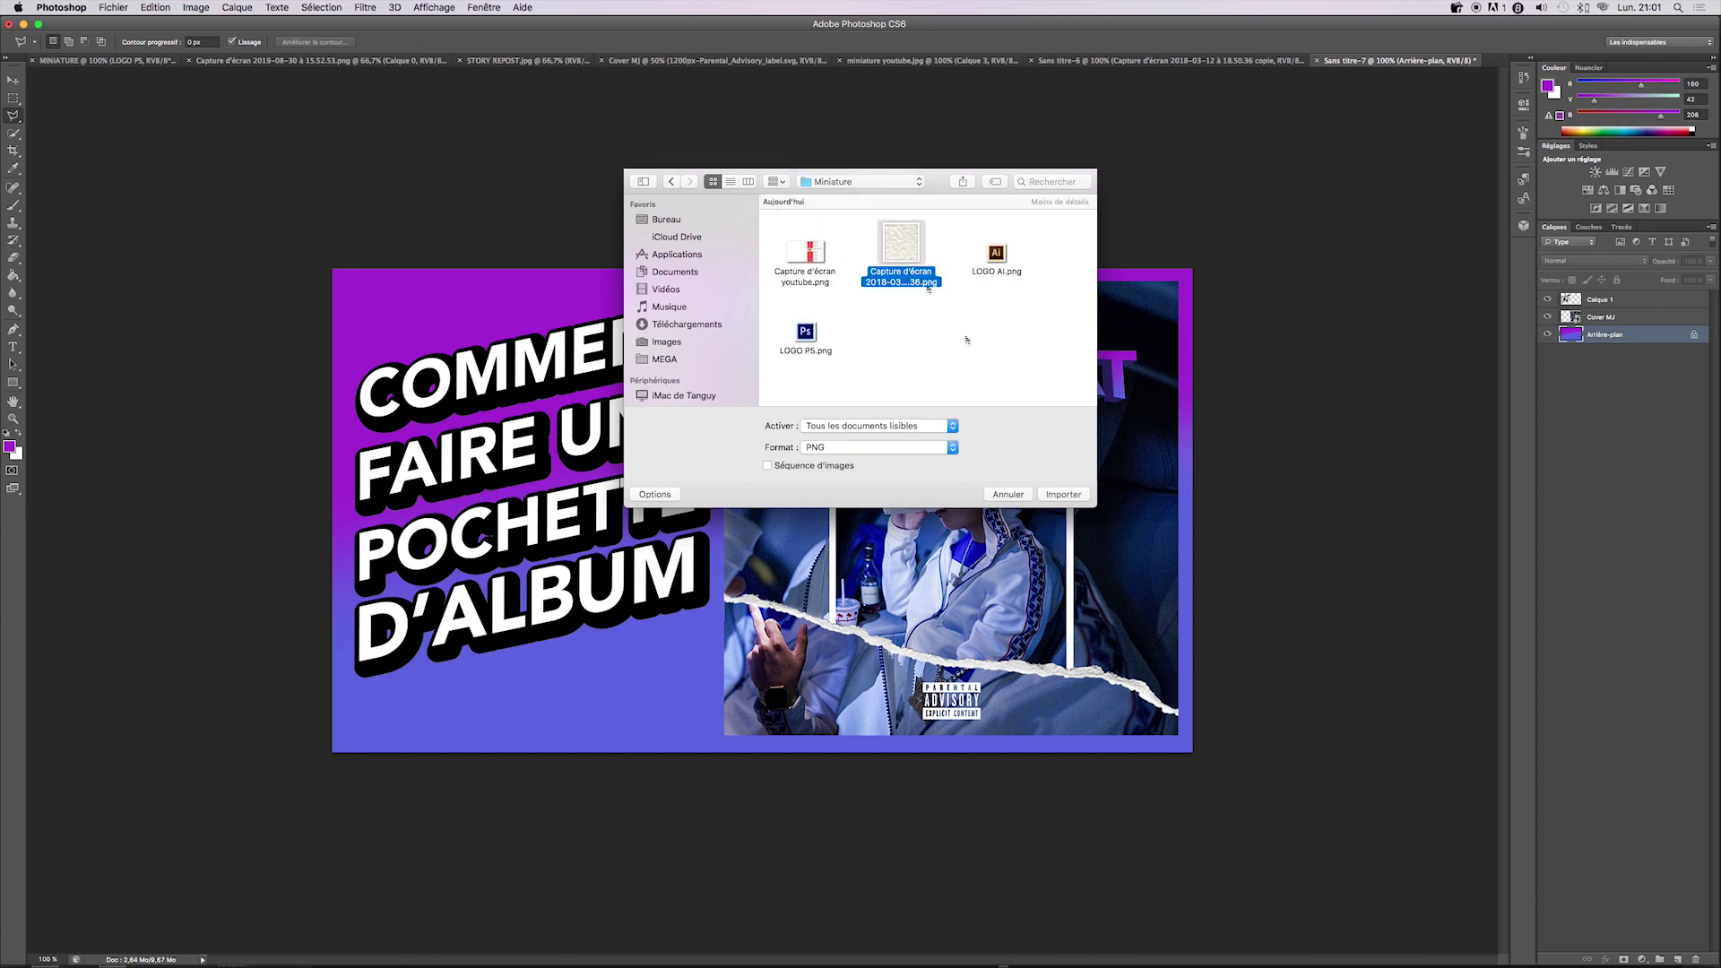
left_click(1065, 495)
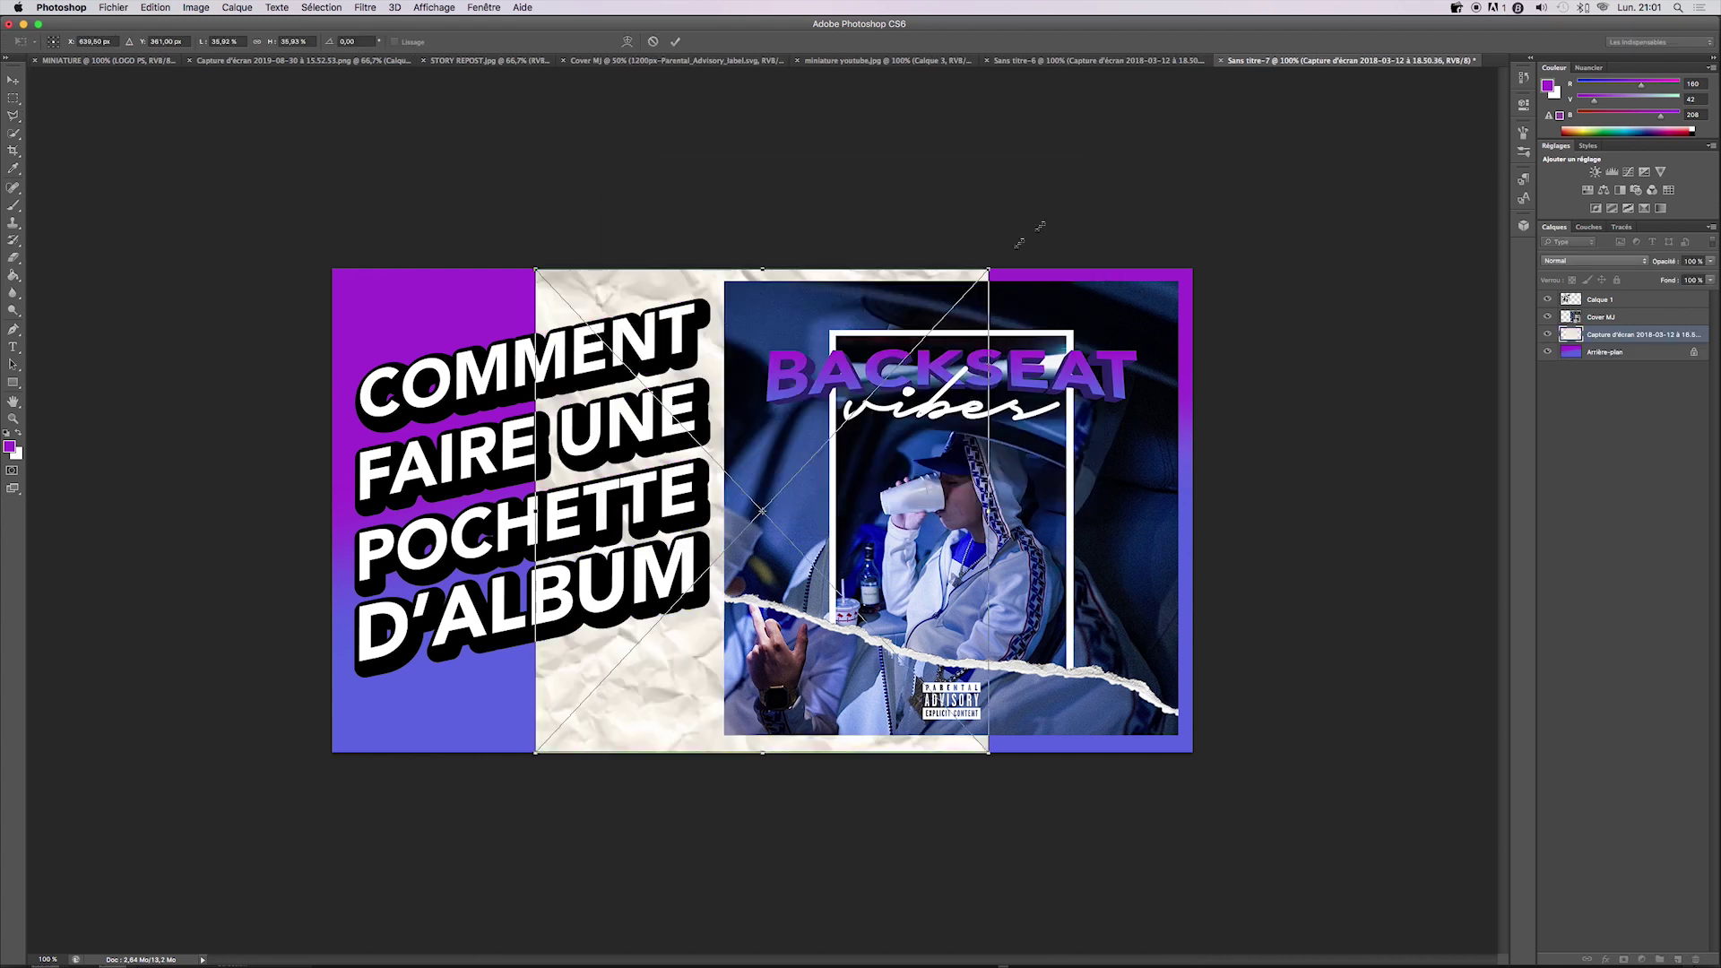
left_click_drag(1022, 240, 1237, 92)
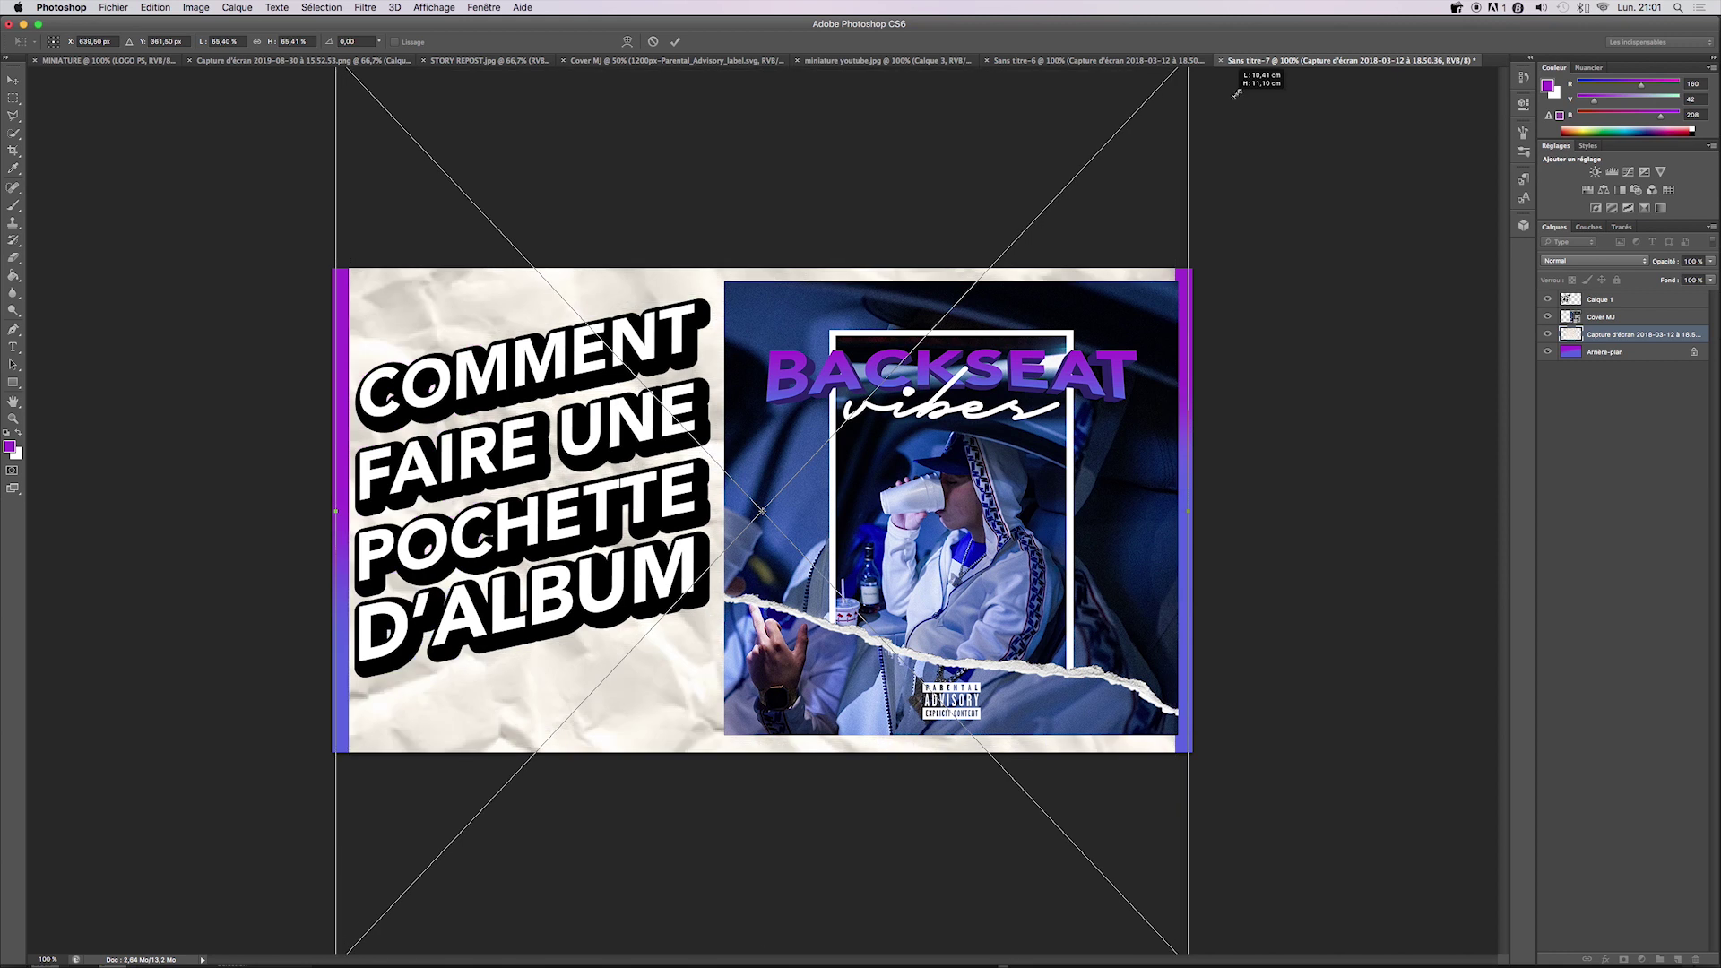
left_click_drag(1237, 93, 1239, 80)
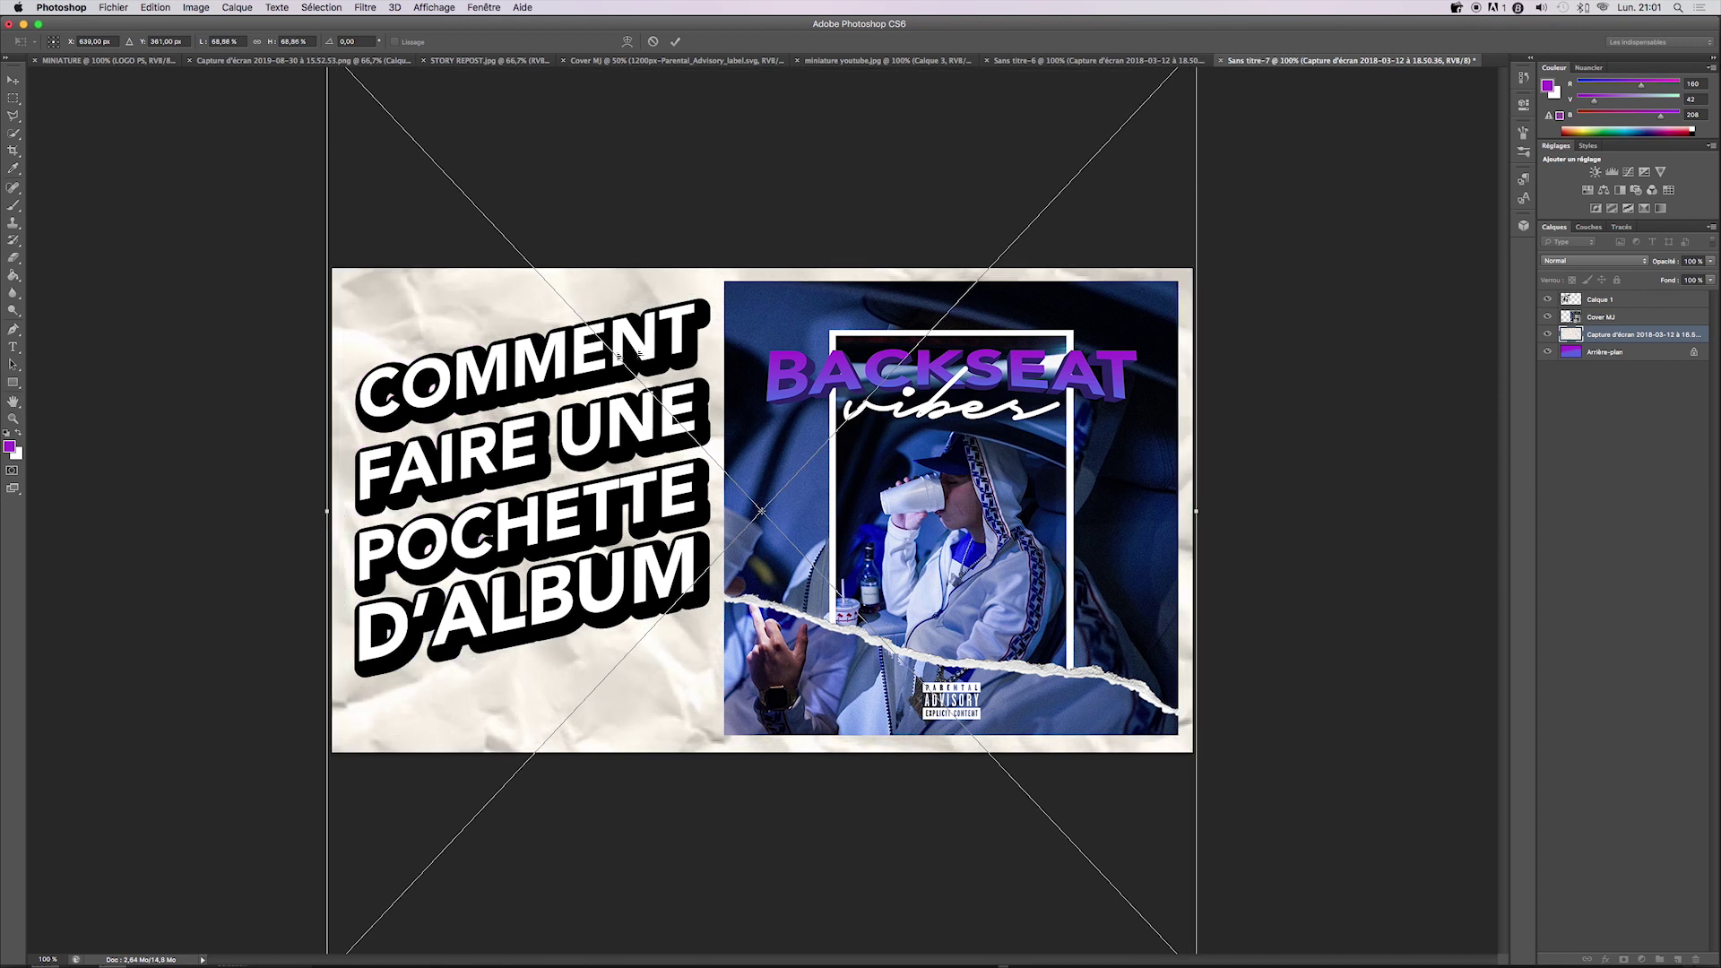
key("Return")
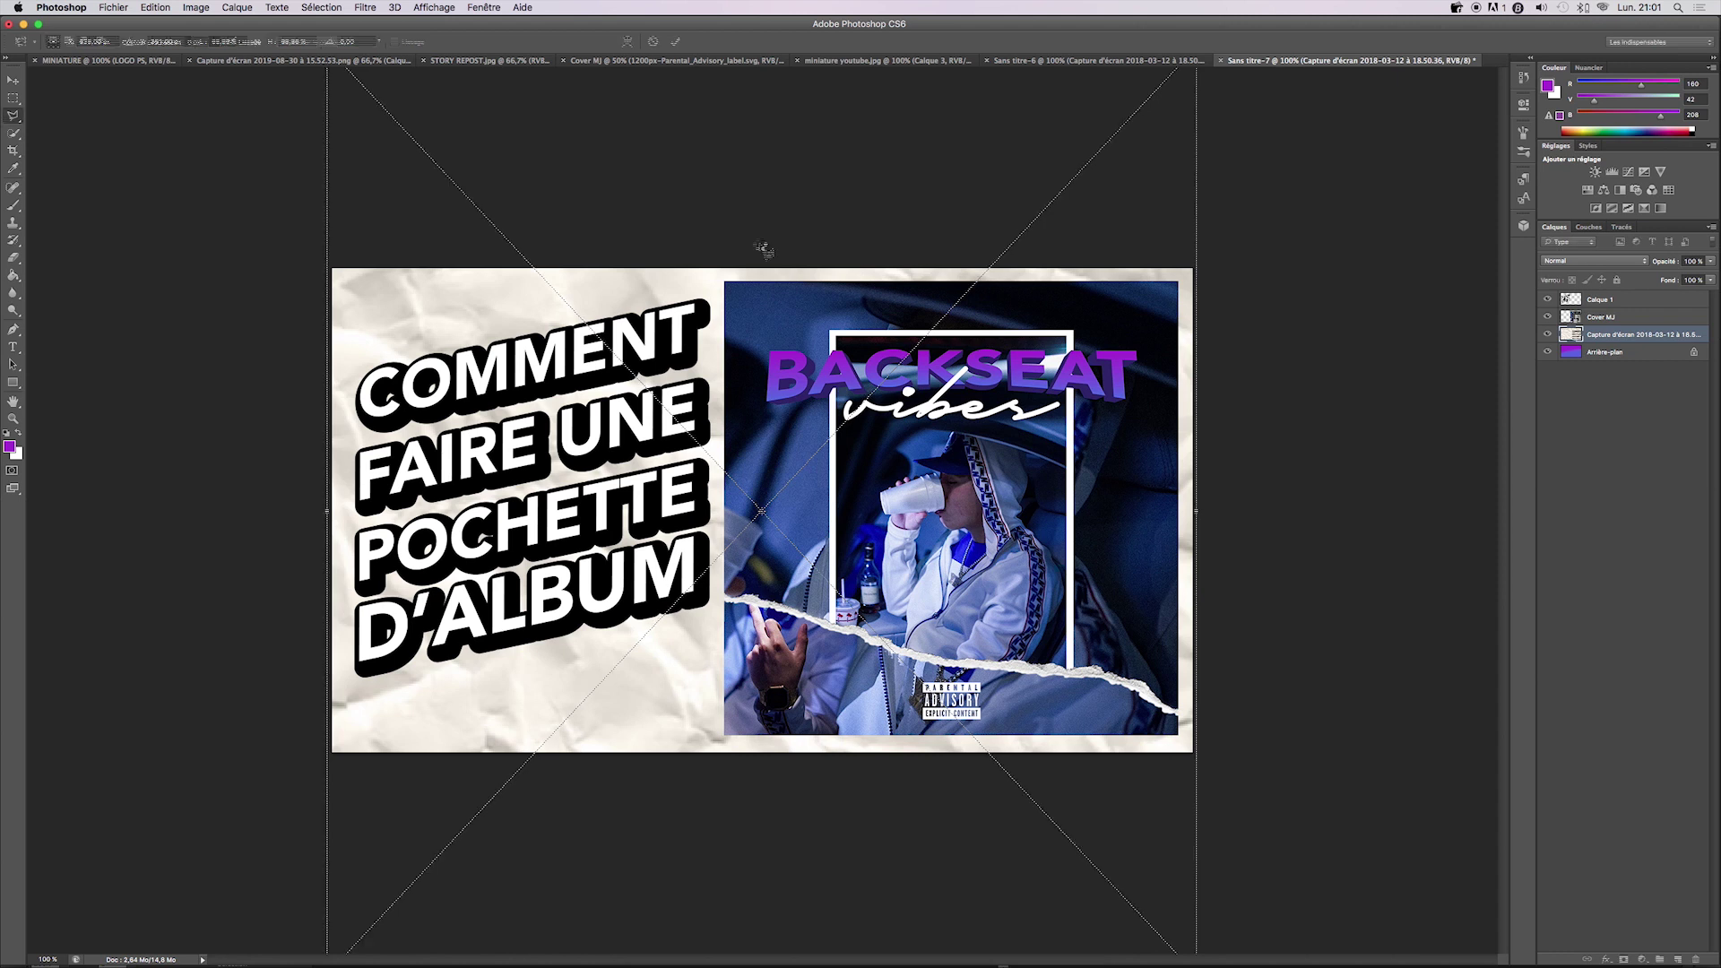
- Select a slanted band across the canvas with the Polygonal Lasso
left_click(318, 377)
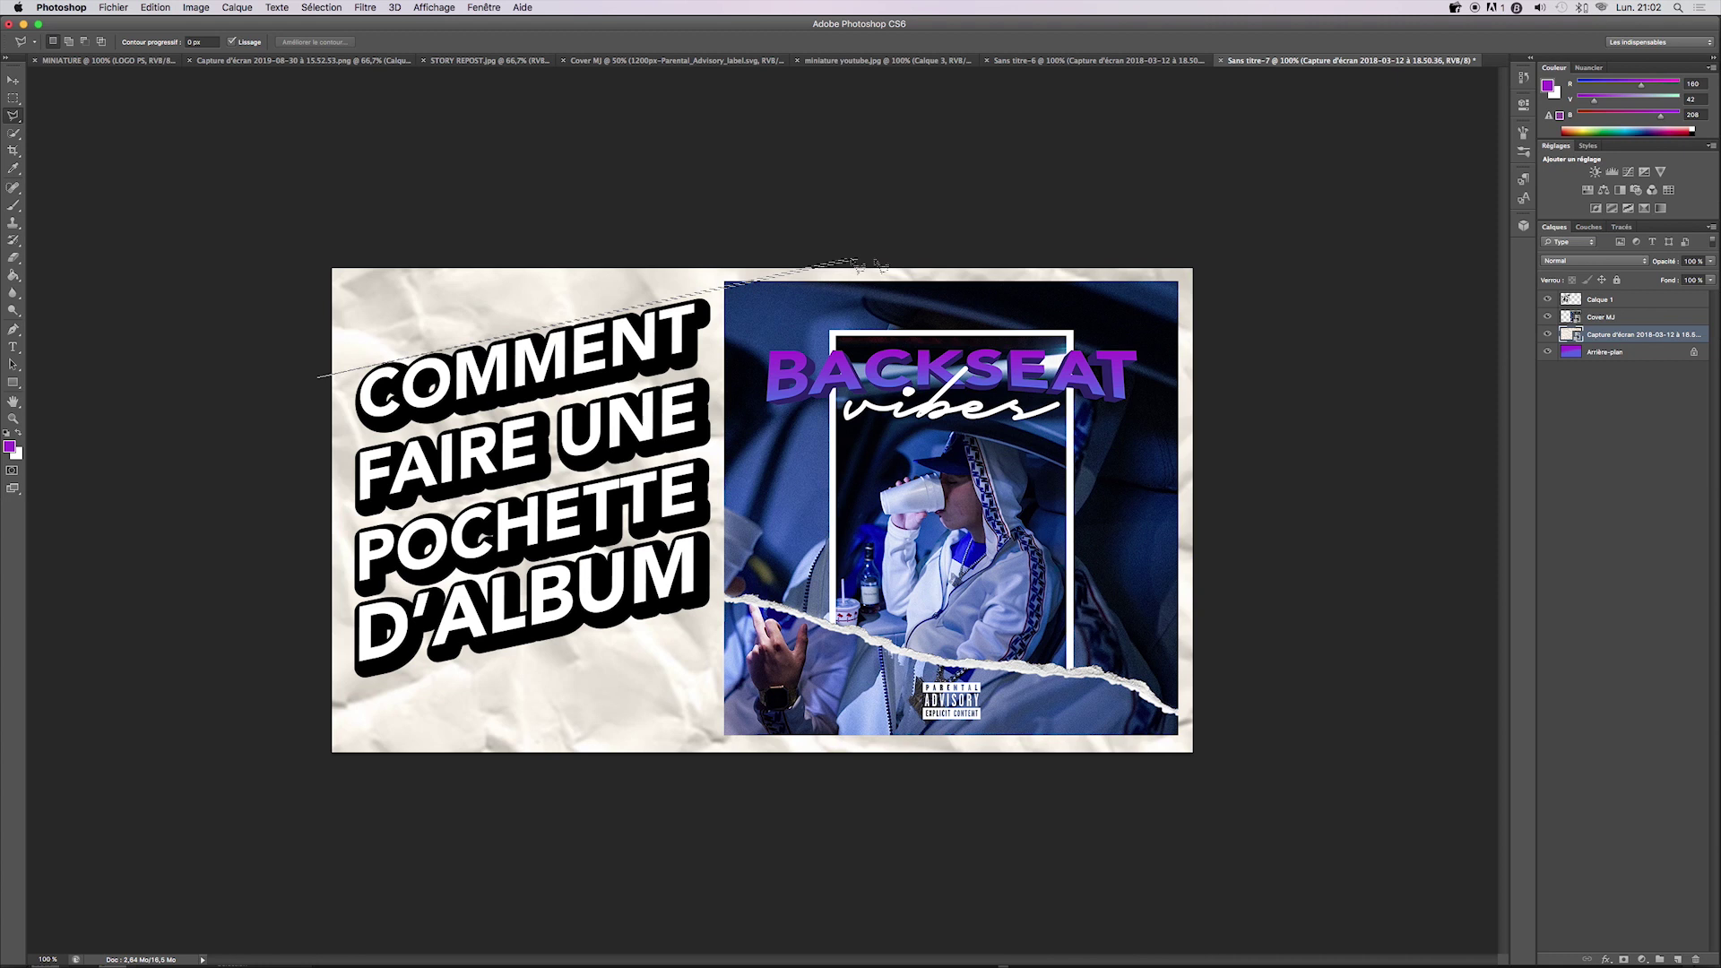
left_click(950, 244)
left_click(1264, 249)
left_click(1230, 563)
left_click(1212, 531)
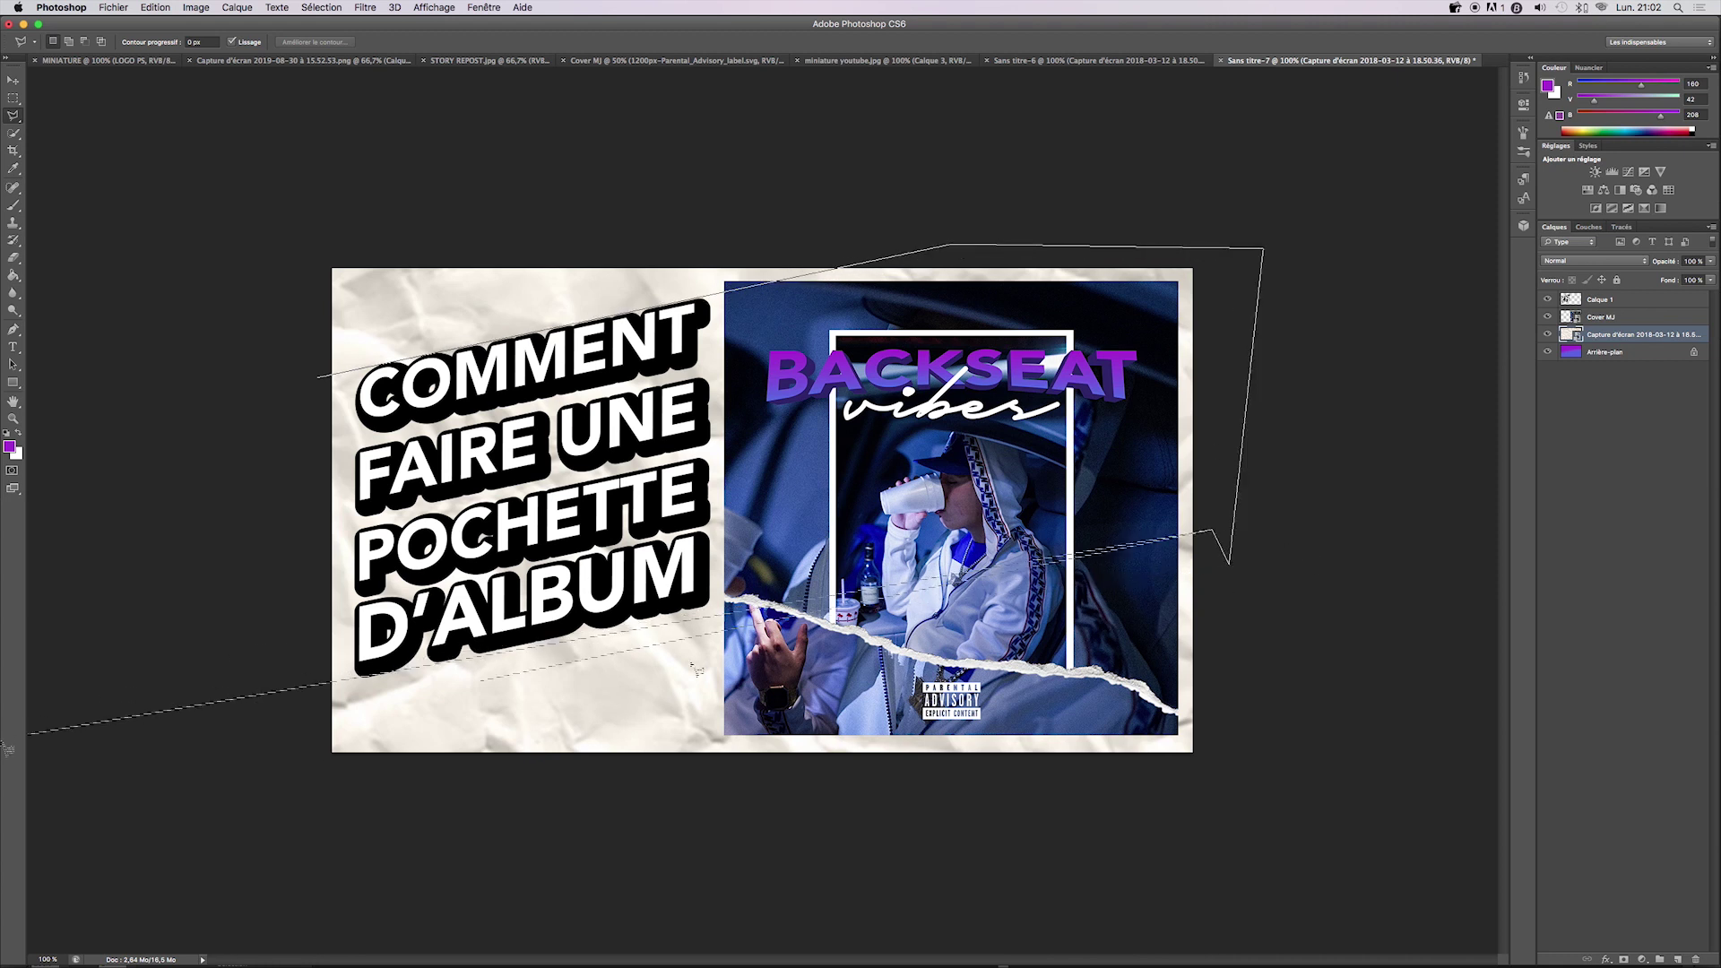
left_click(65, 759)
left_click(318, 377)
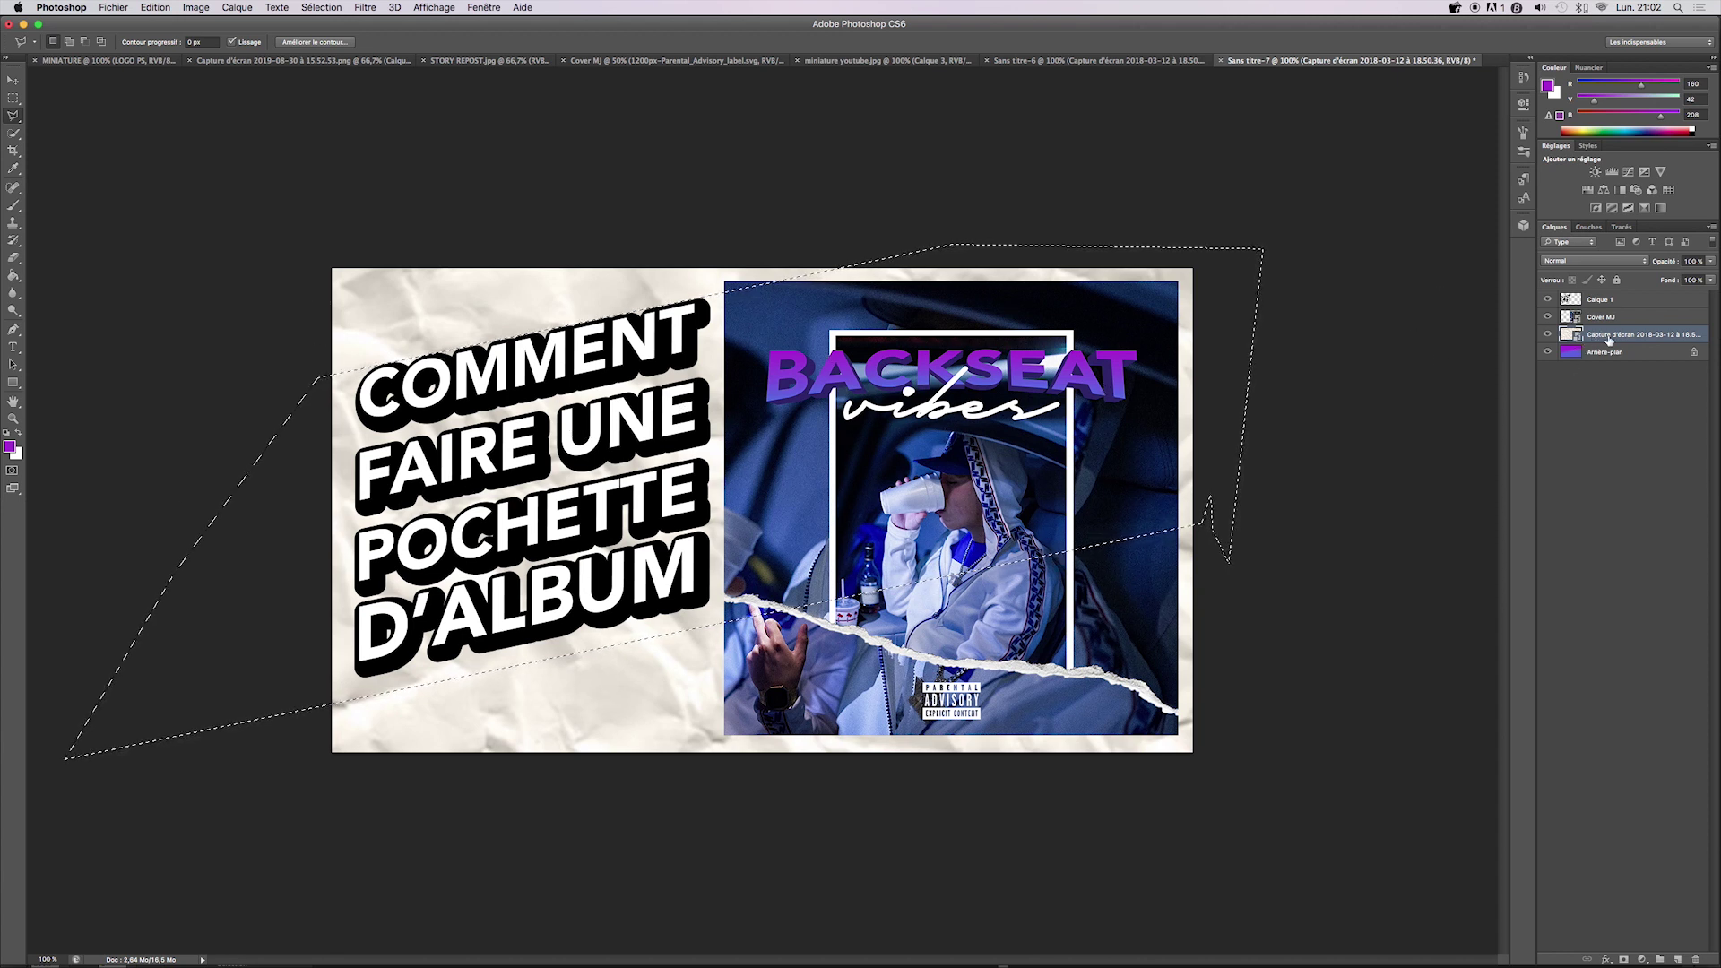
- Rasterize the paper layer, delete the band from it, deselect, and nudge the layer up
right_click(1610, 339)
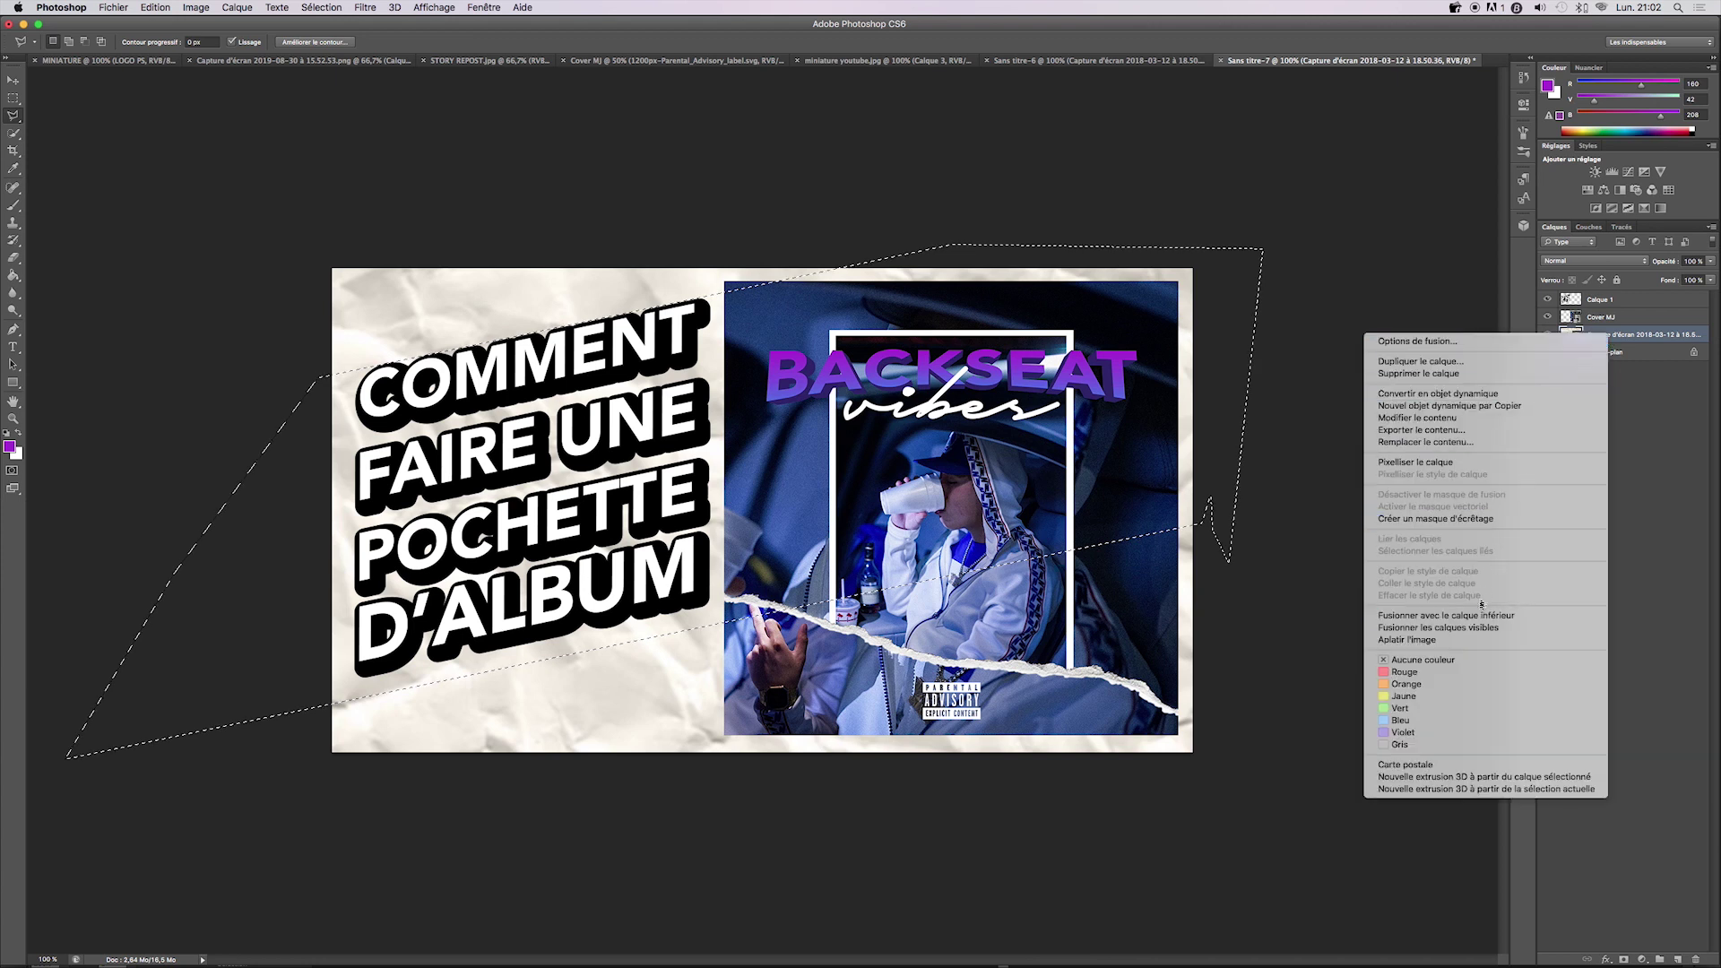
left_click(1453, 462)
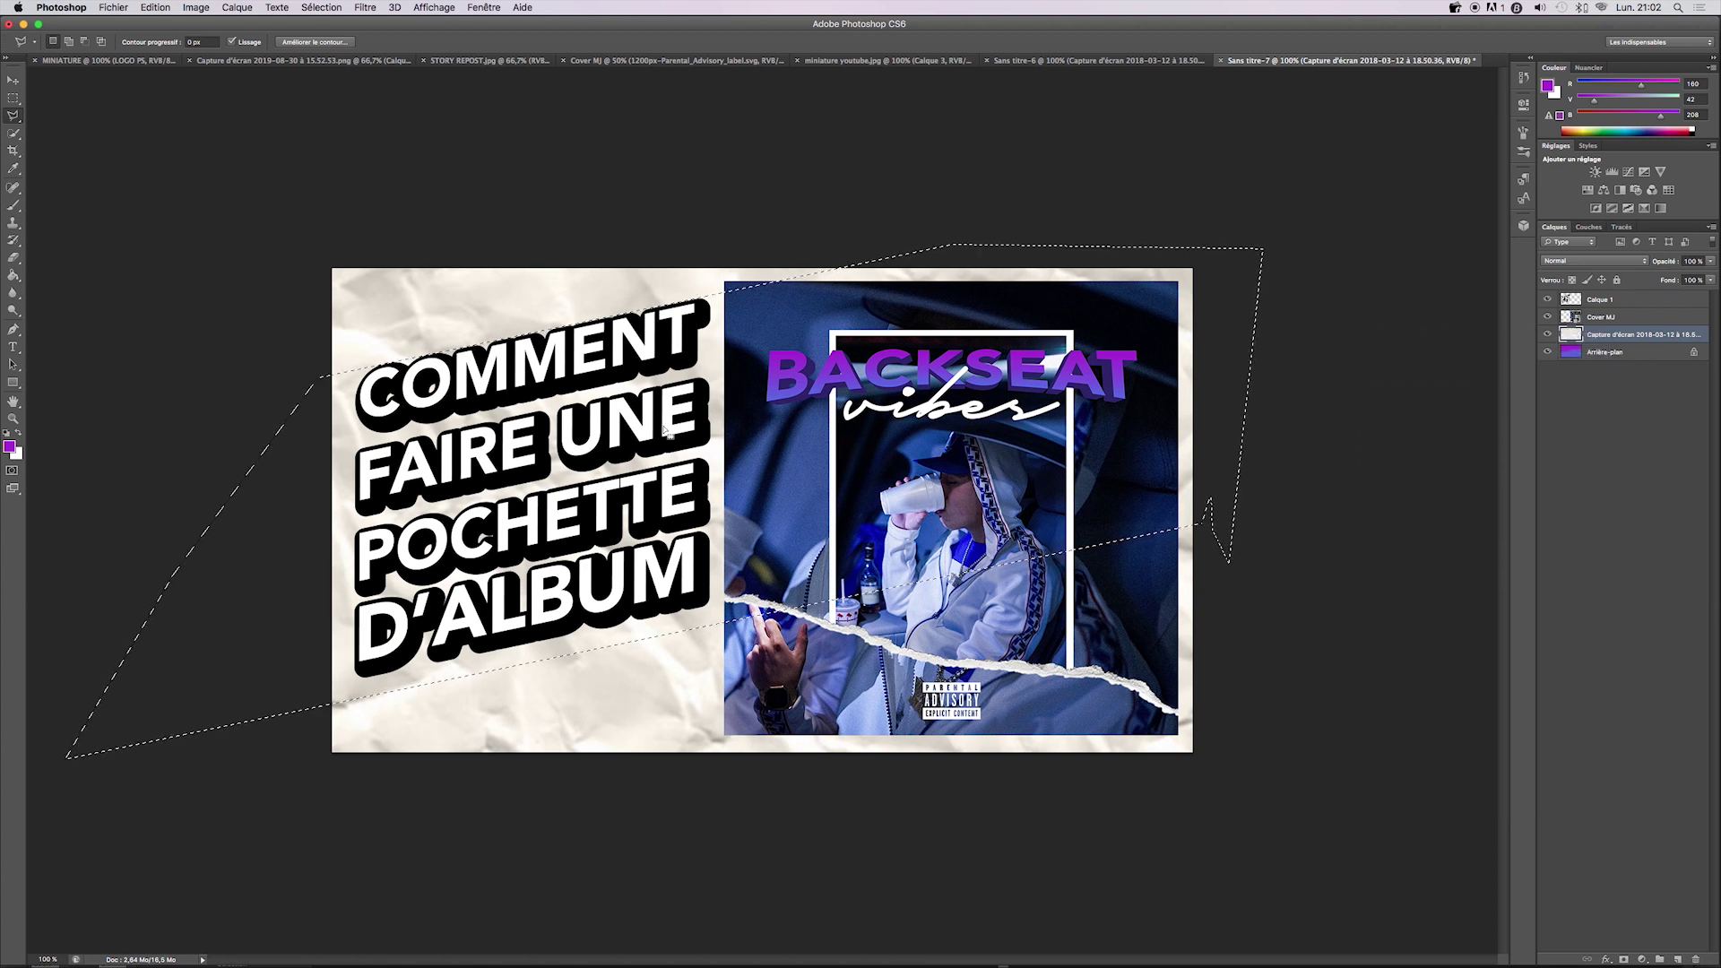
key("Delete")
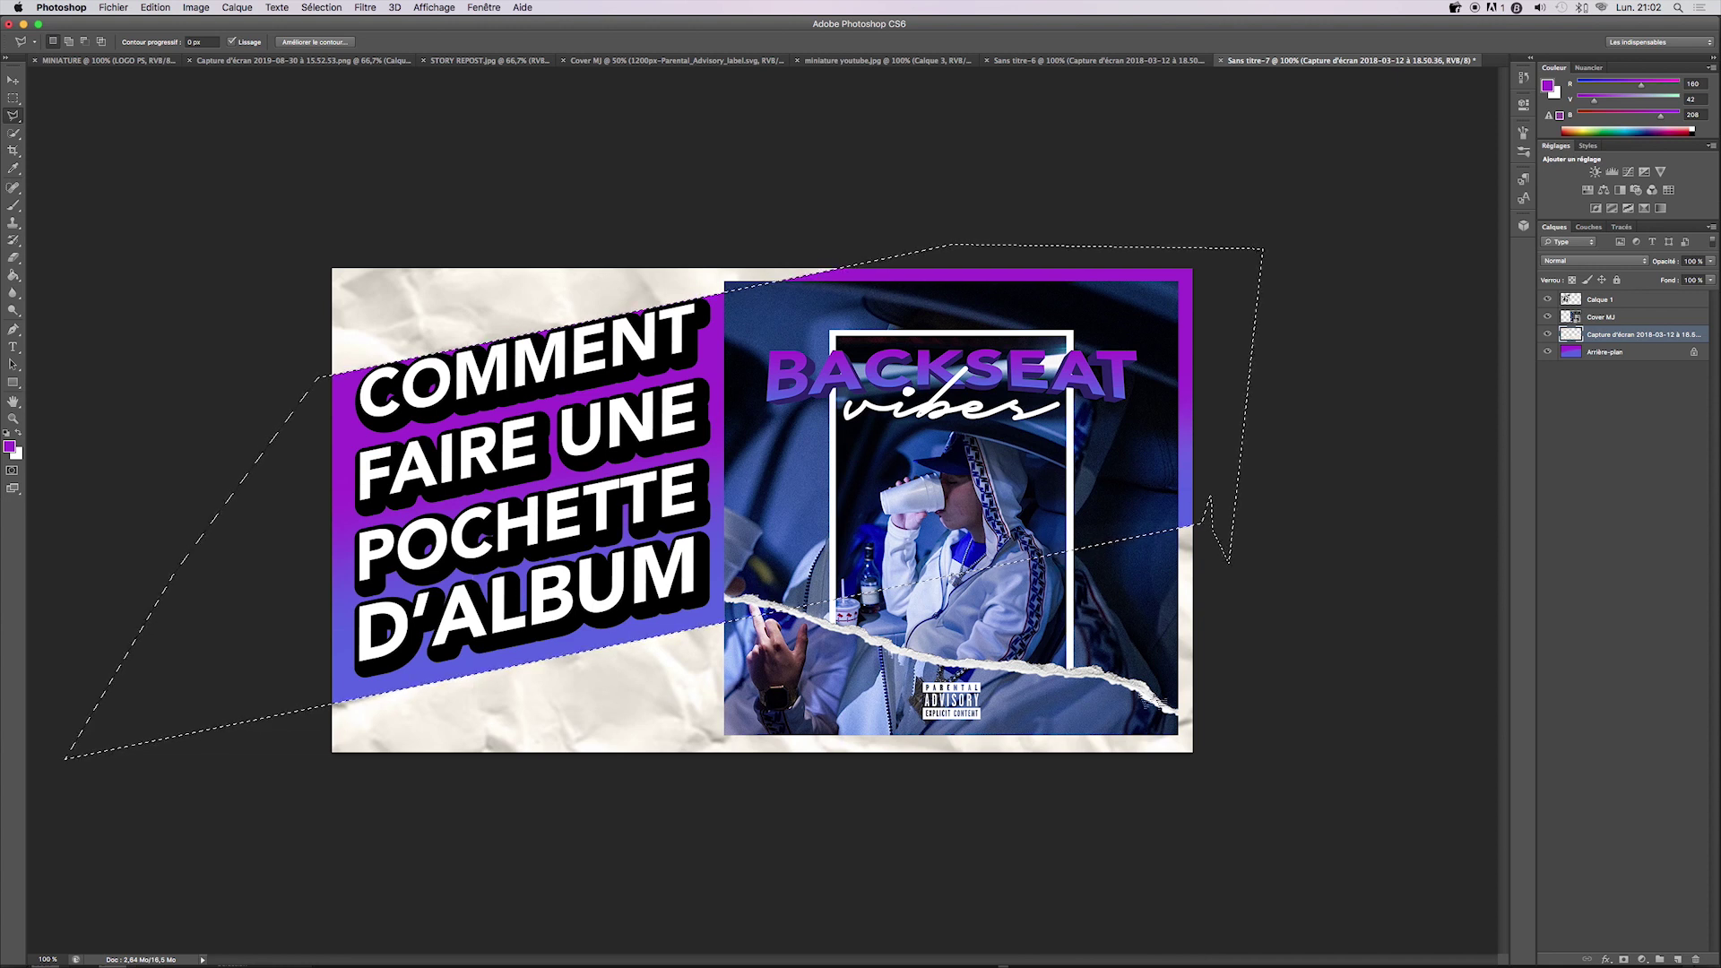
key("ctrl+d")
key("ctrl+t")
key("shift+Up")
key("shift+Up")
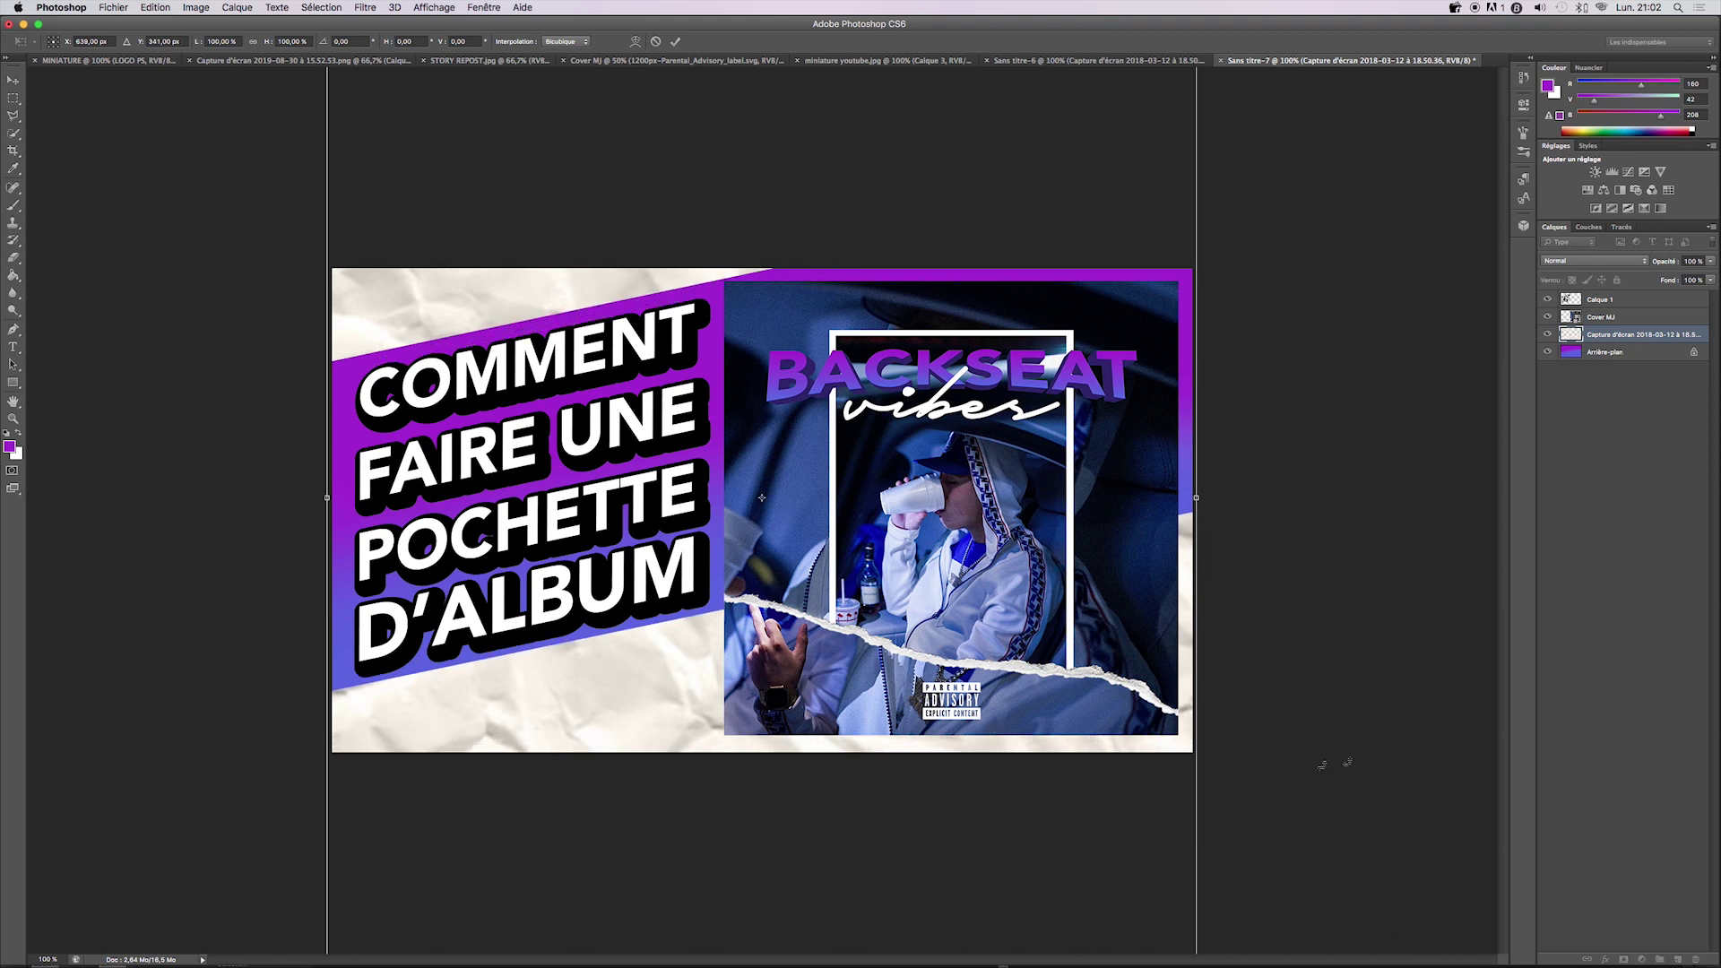
- Enlarge the paper layer to about 109%, nudge it upward, commit, and return to 100% zoom
key("super+minus")
key("super+minus")
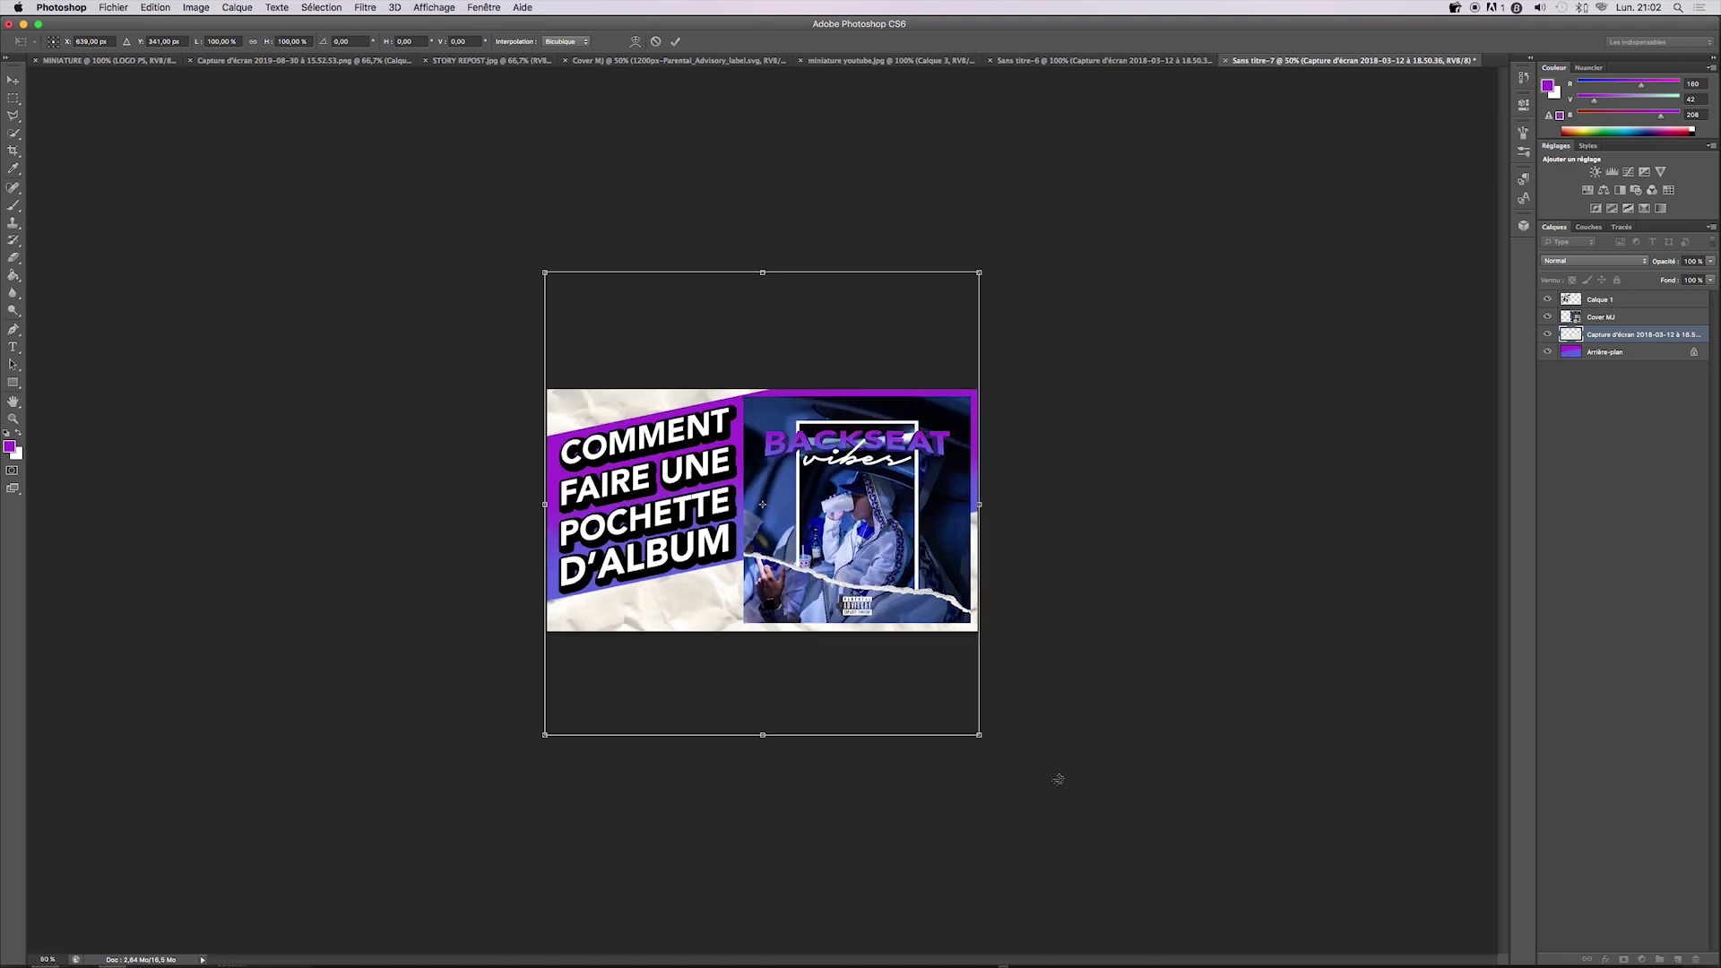
left_click_drag(979, 735, 1022, 779)
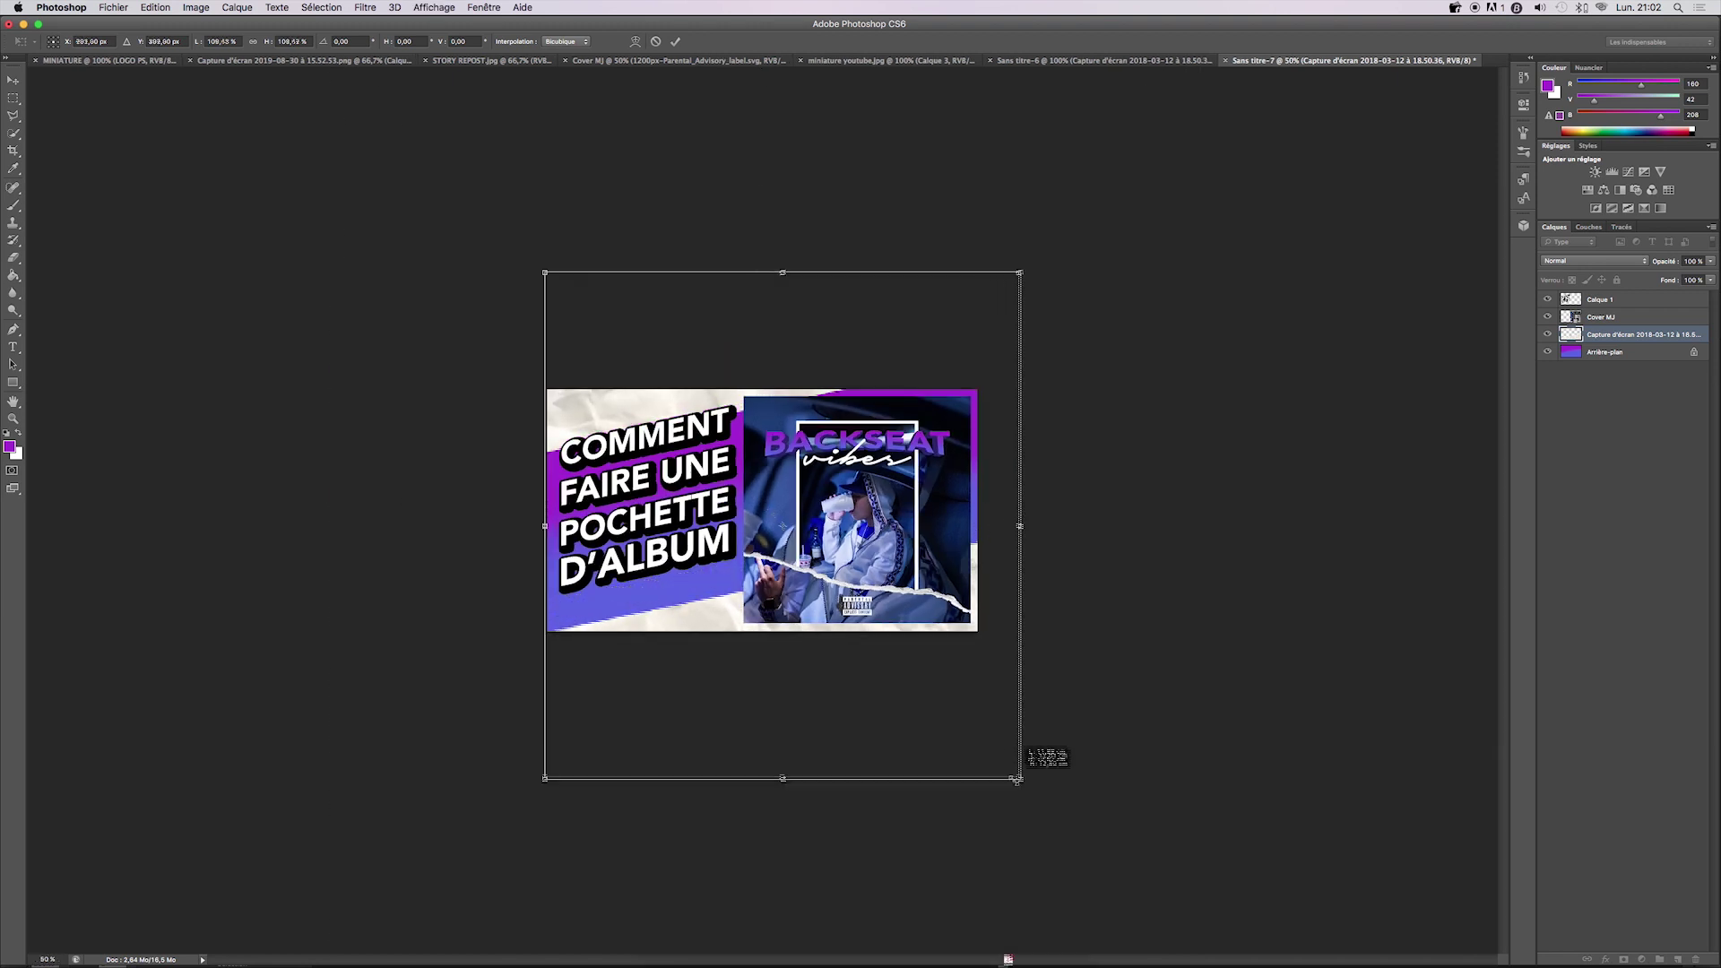
key("shift+Up")
key("shift+Up")
key("shift+Up")
key("shift+Up")
key("Up")
key("Up")
key("Up")
key("Up")
key("Up")
key("Up")
key("l")
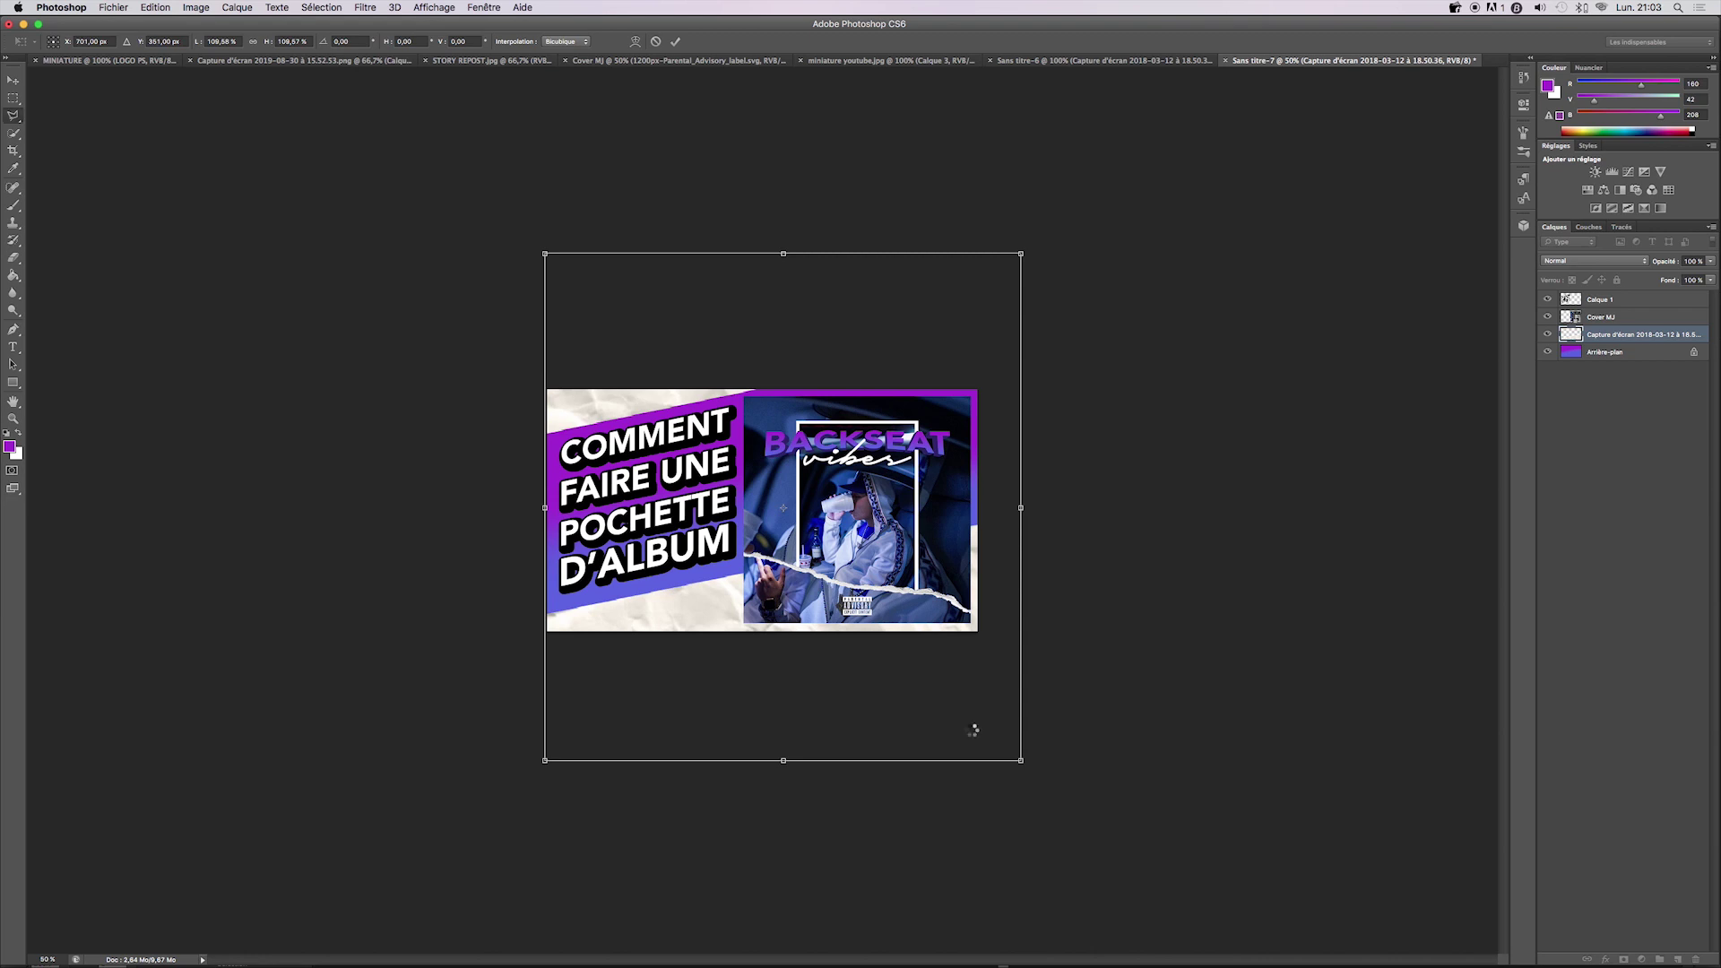
key("Return")
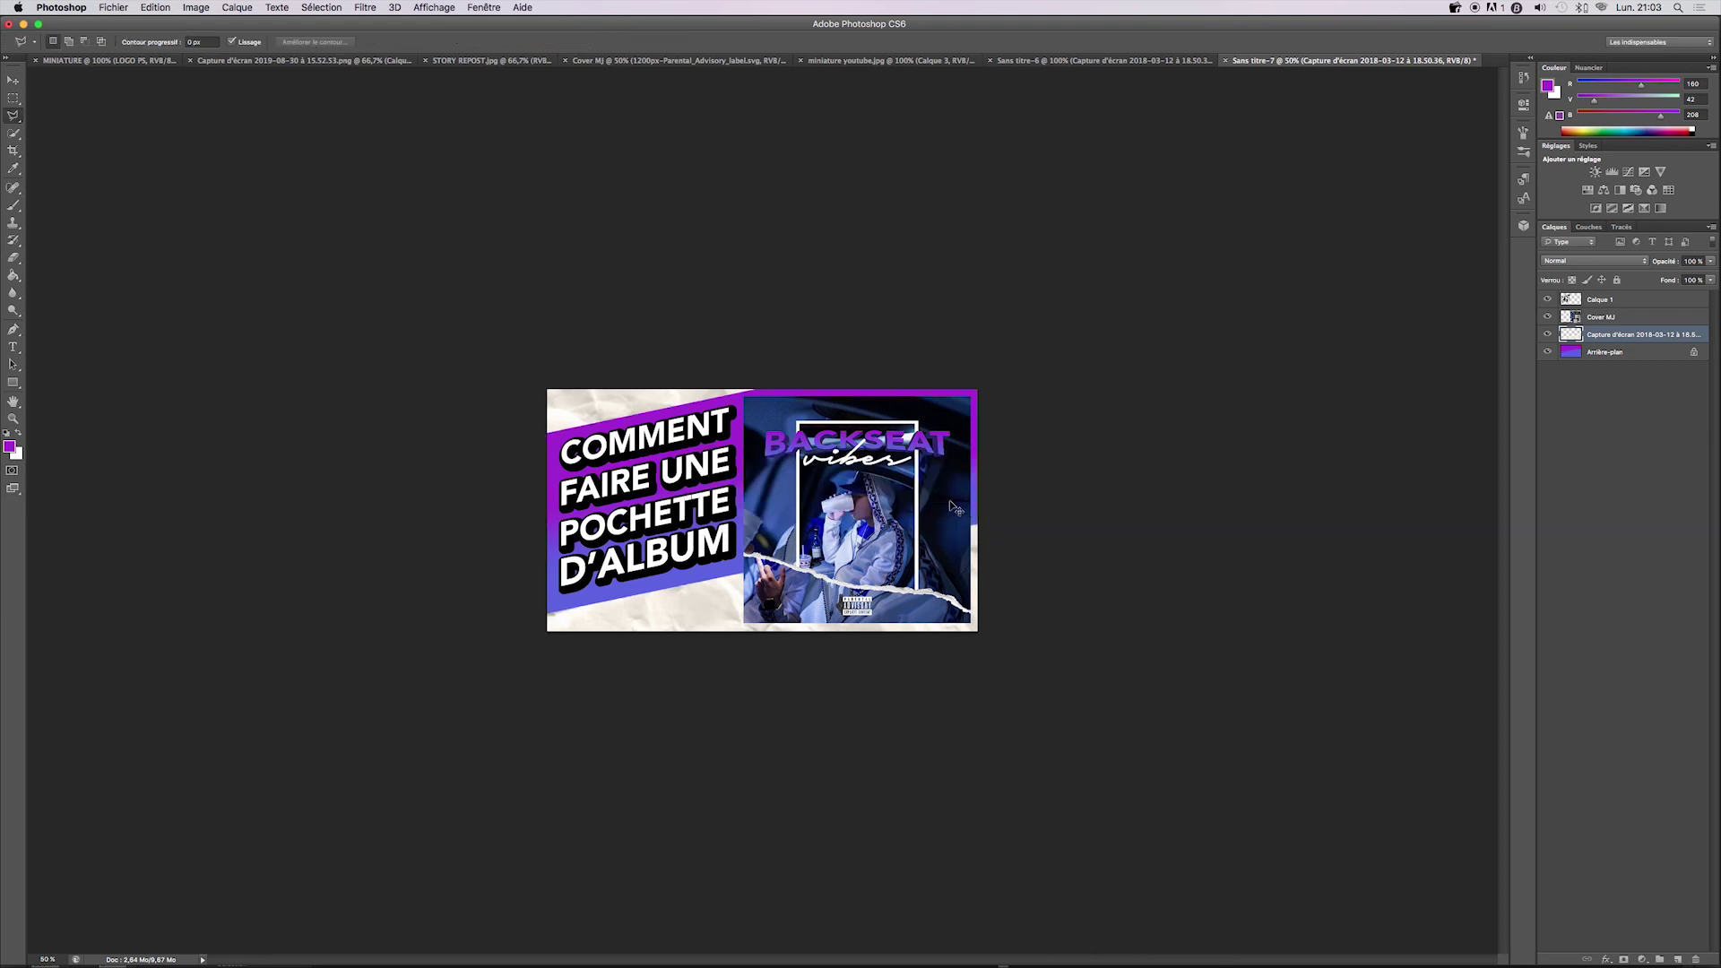
key("ctrl+1")
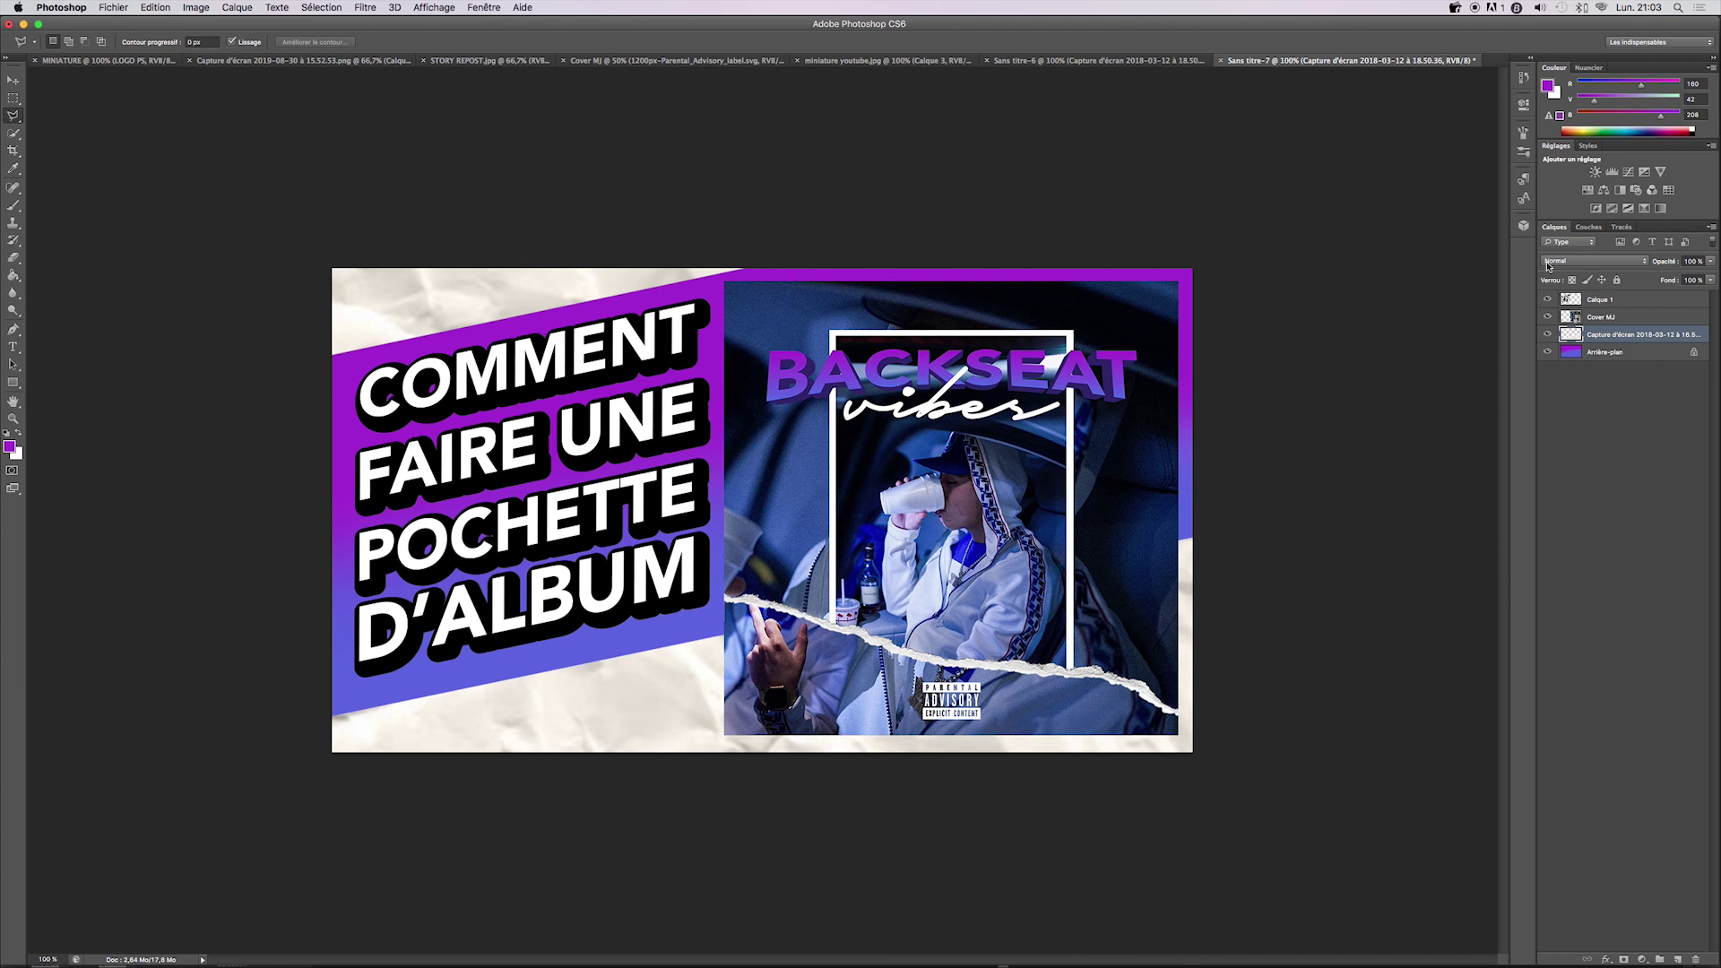
- Set the paper texture layer's blend mode to Incrustation
left_click(1601, 262)
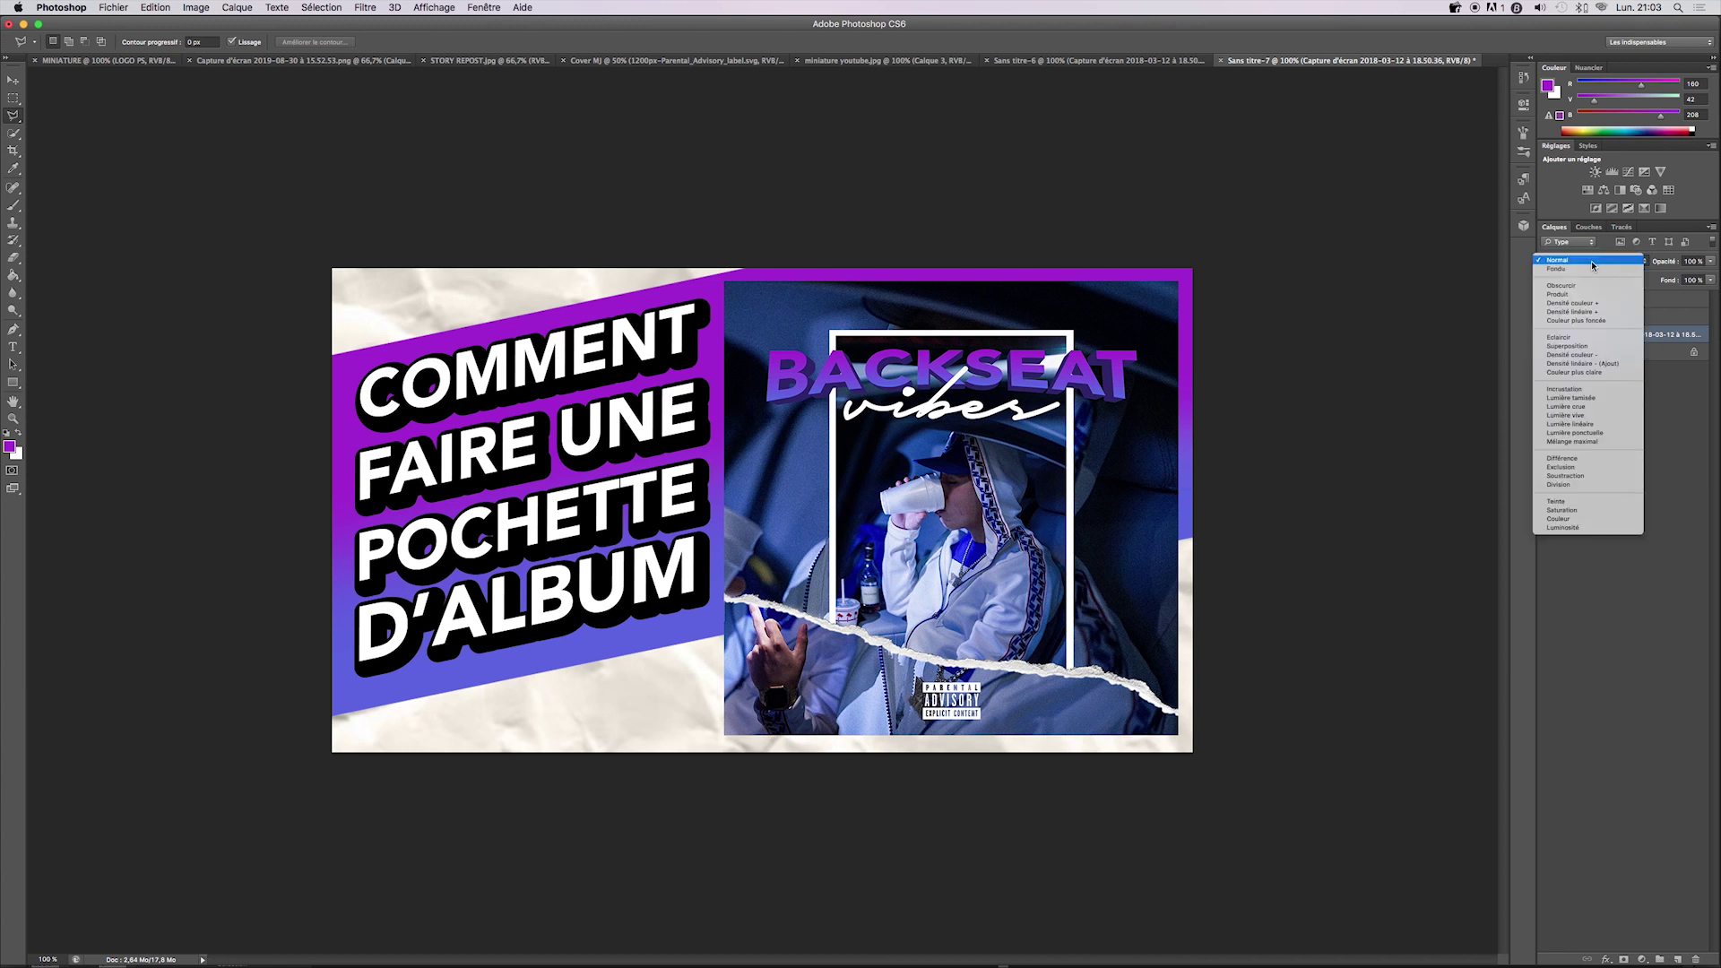
left_click(1576, 390)
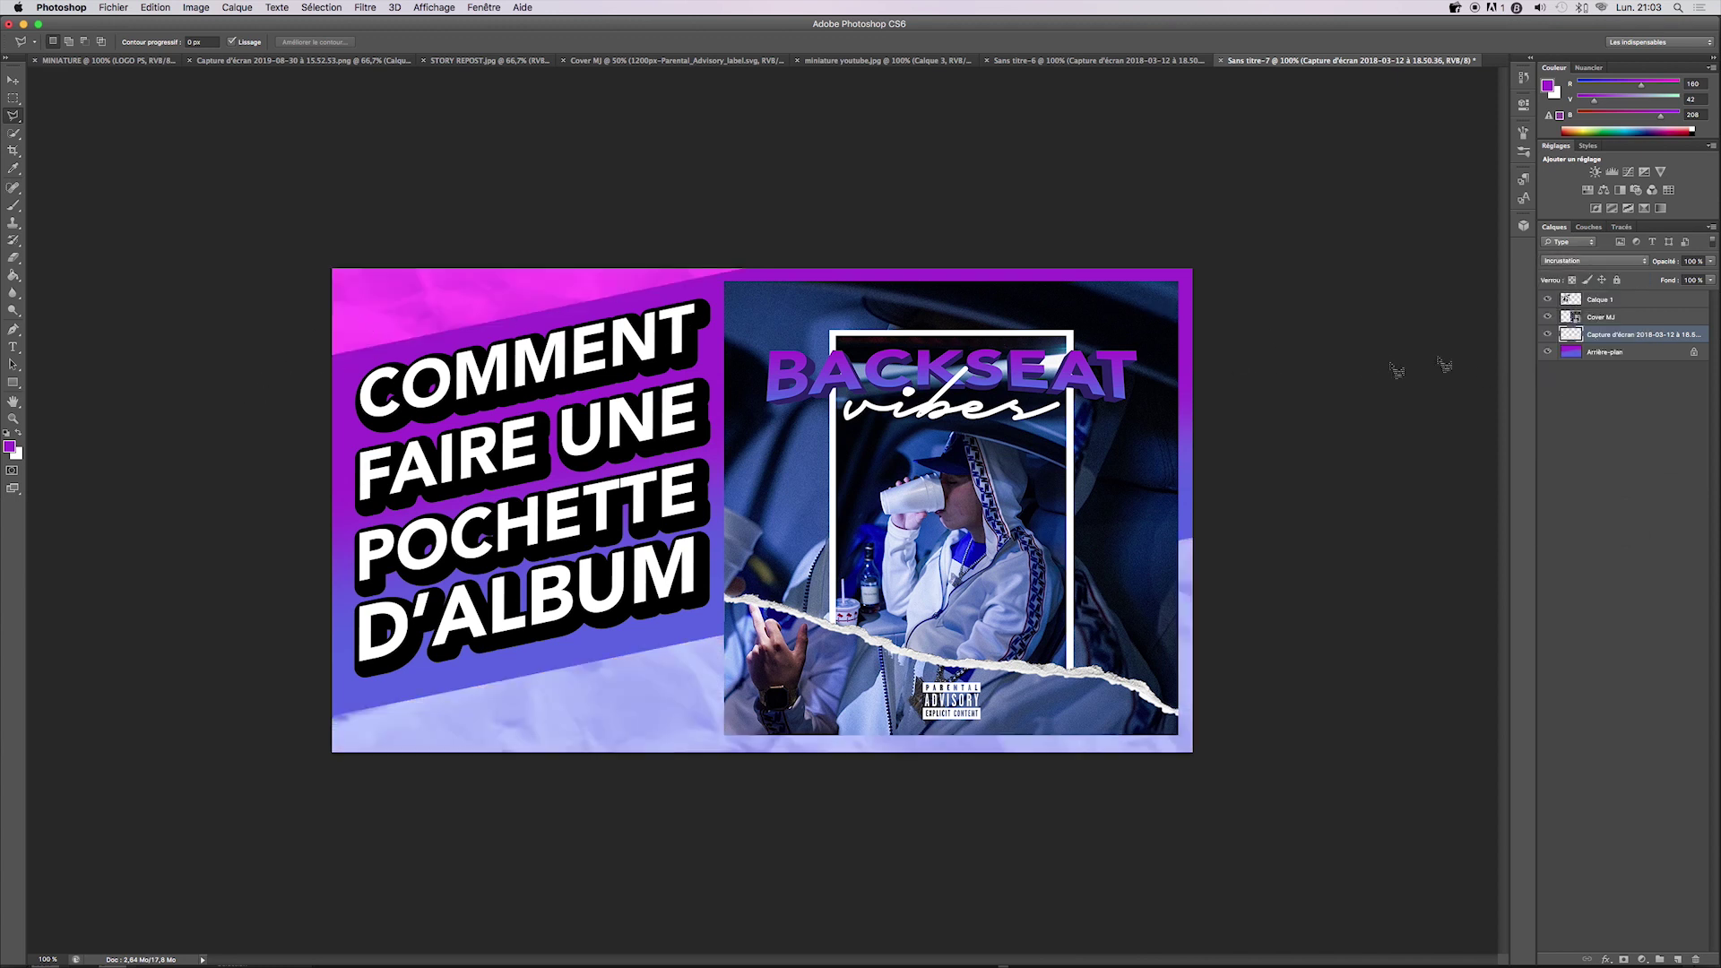
double_click(1597, 335)
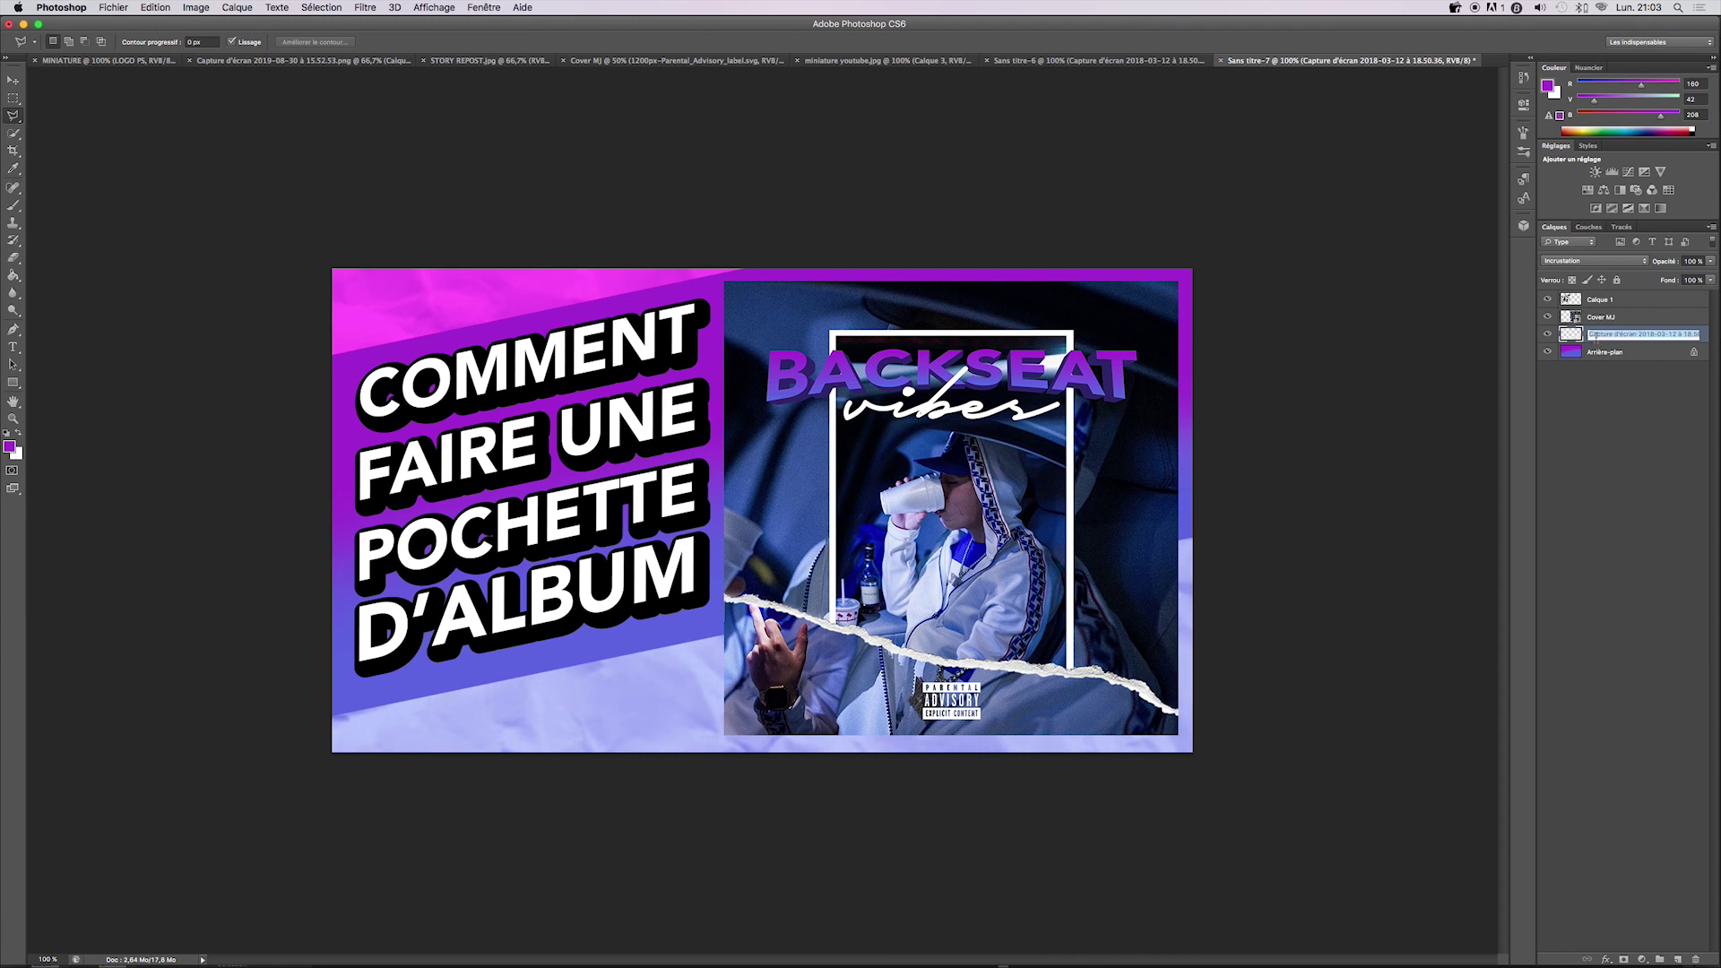
double_click(1586, 341)
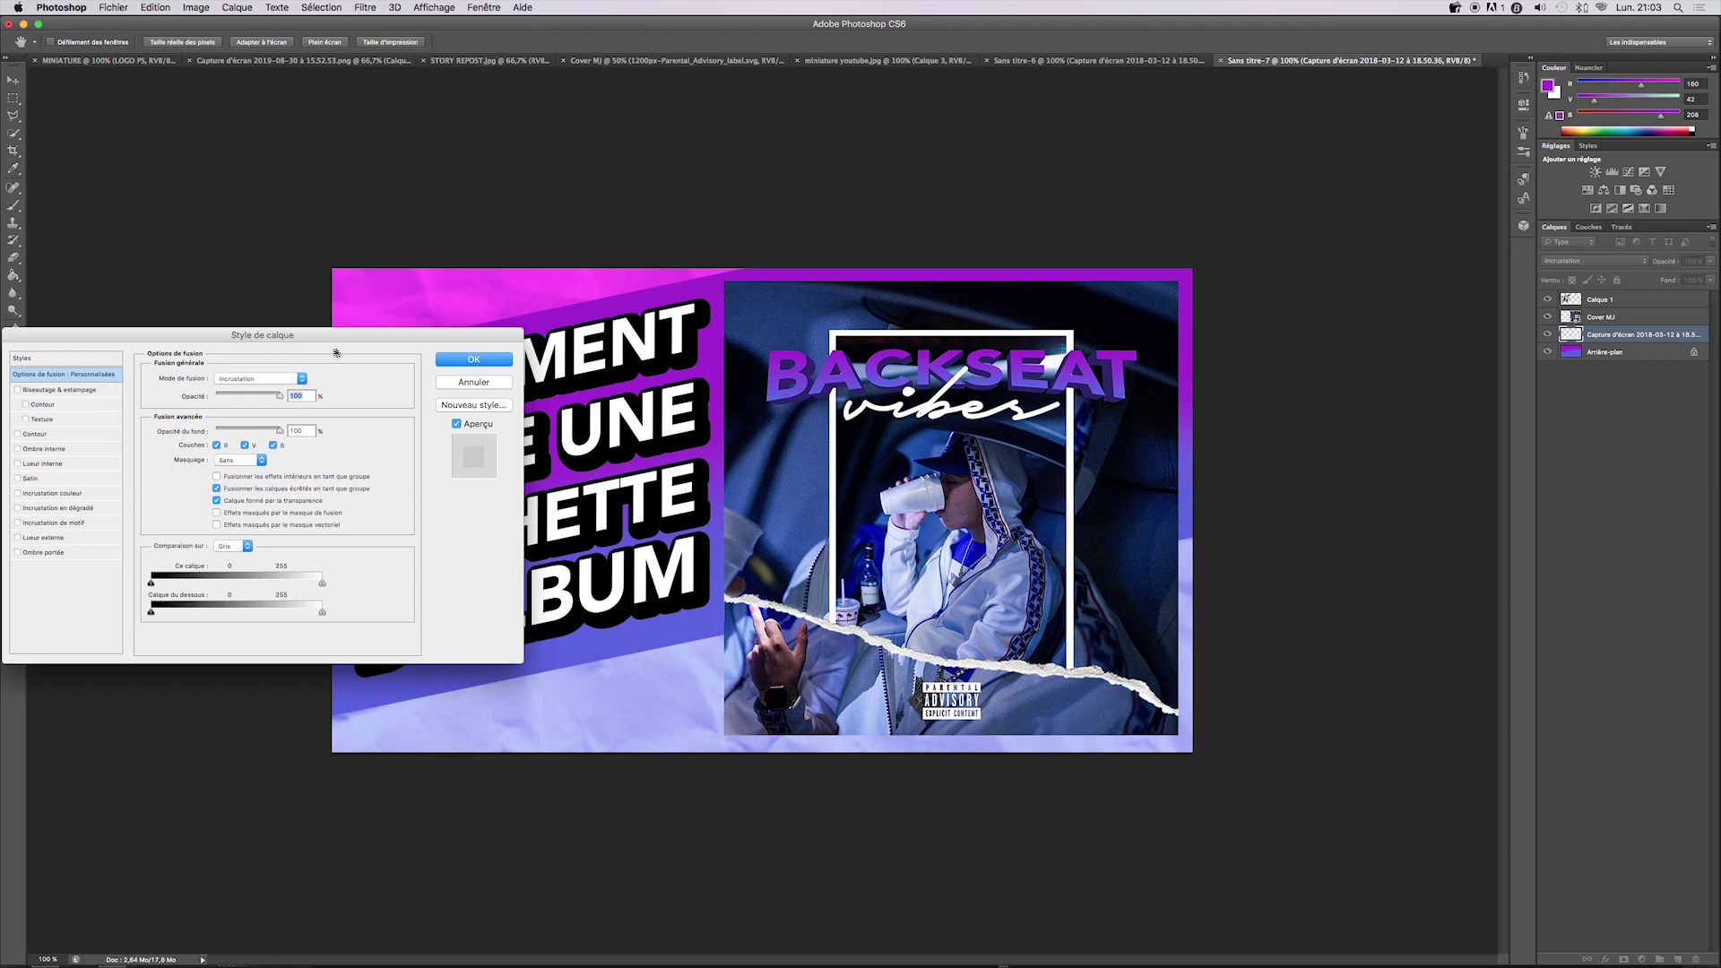
left_click(476, 383)
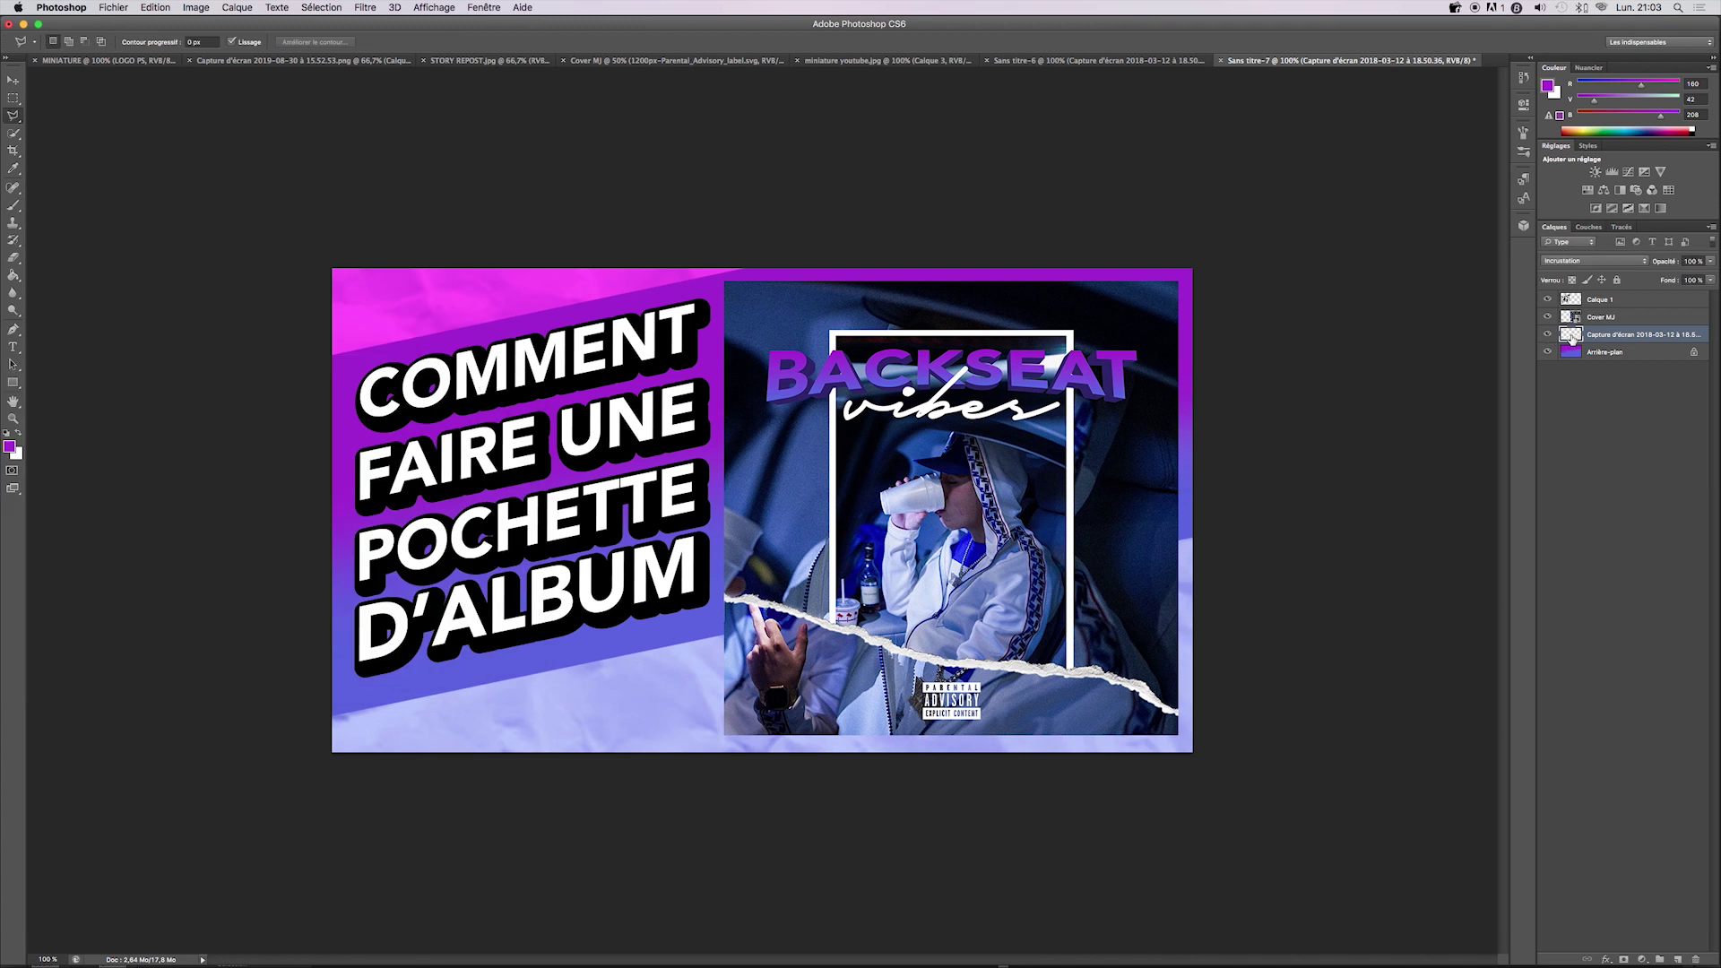
- Give the cover layer a drop shadow with size 43 px and distance 22 px
double_click(1571, 338)
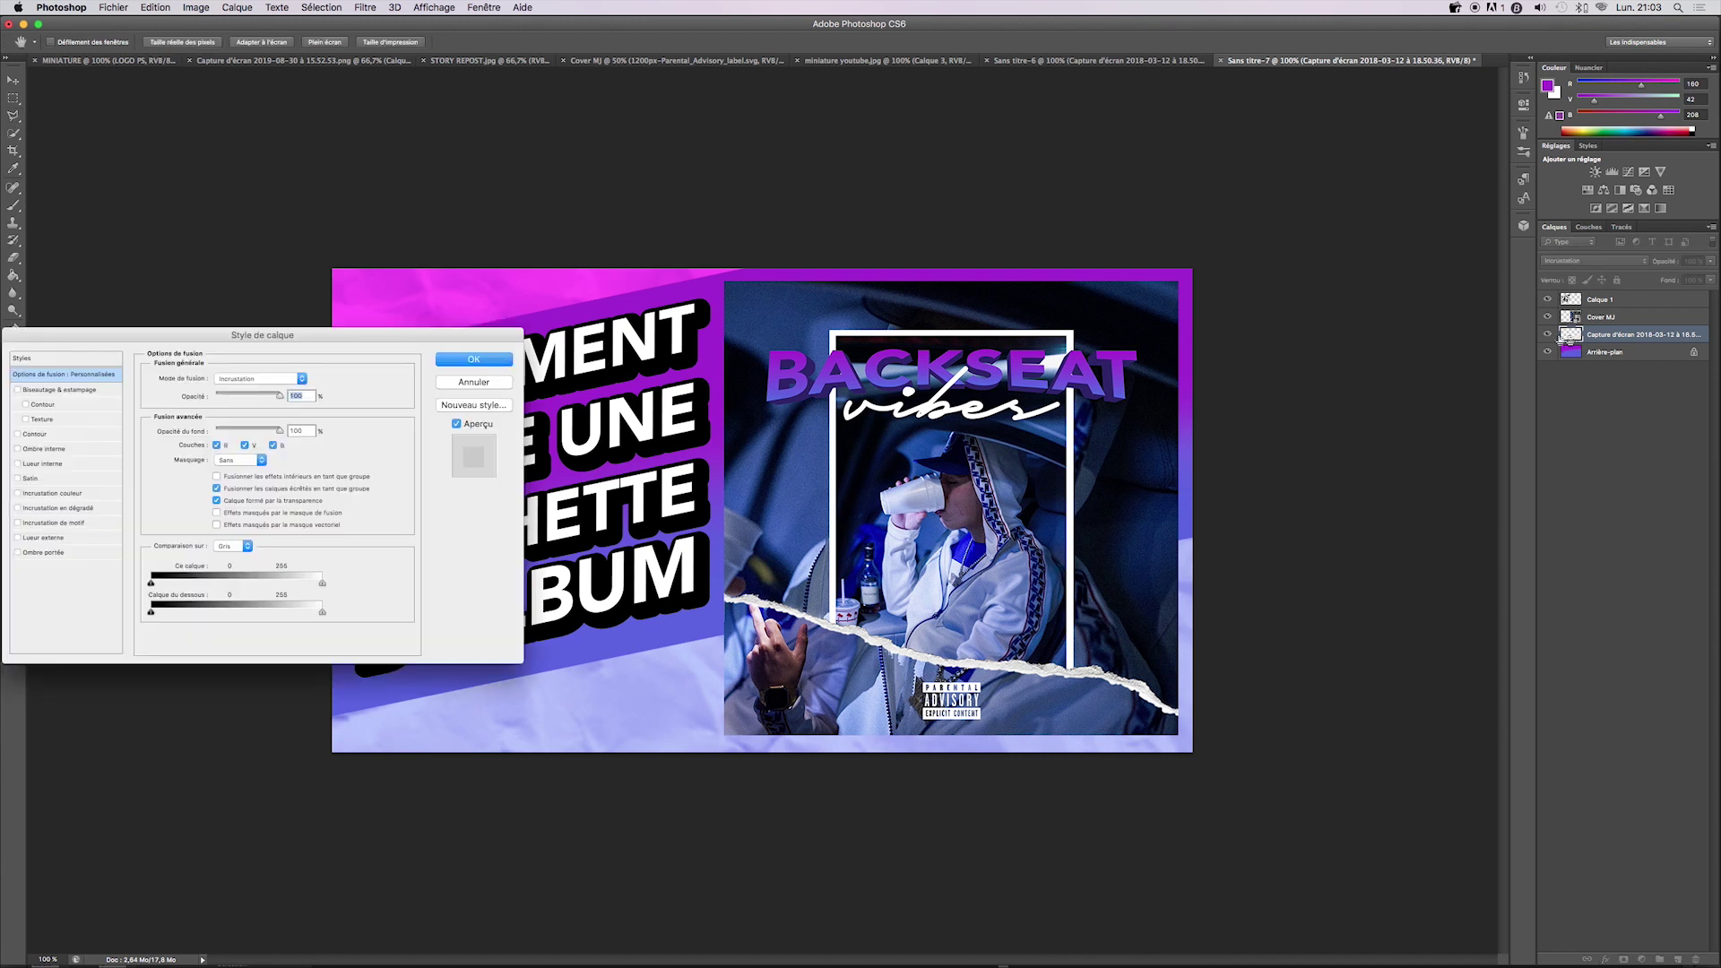
left_click_drag(314, 337, 1129, 289)
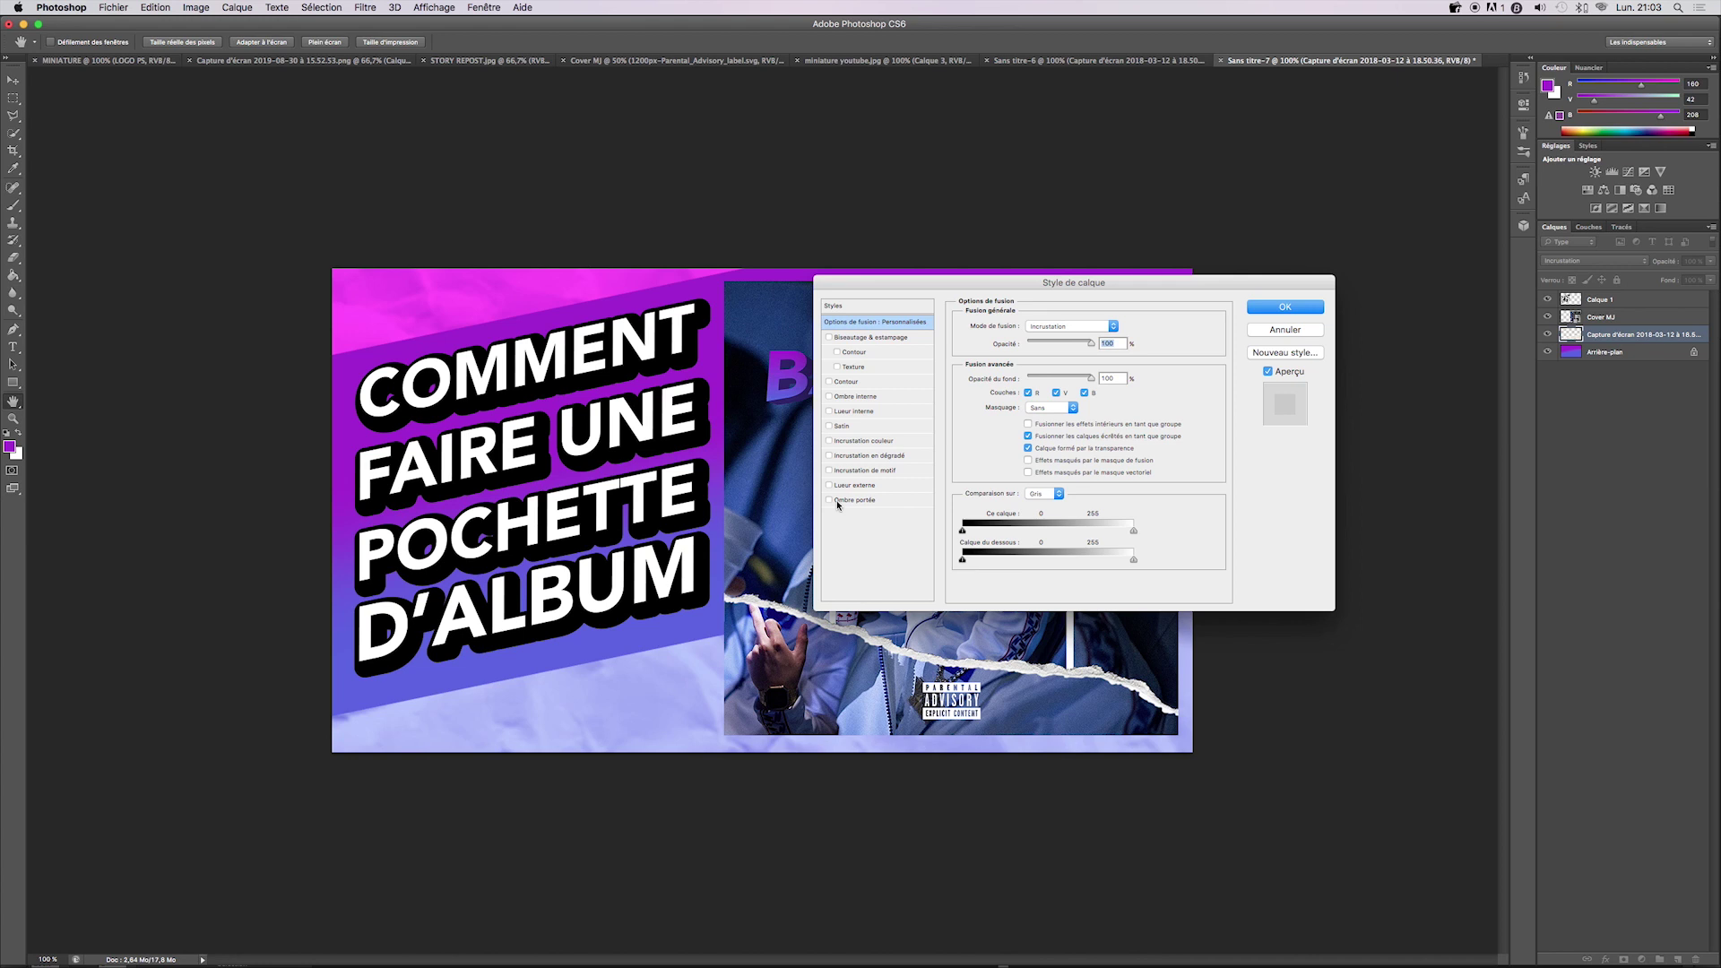
left_click(838, 502)
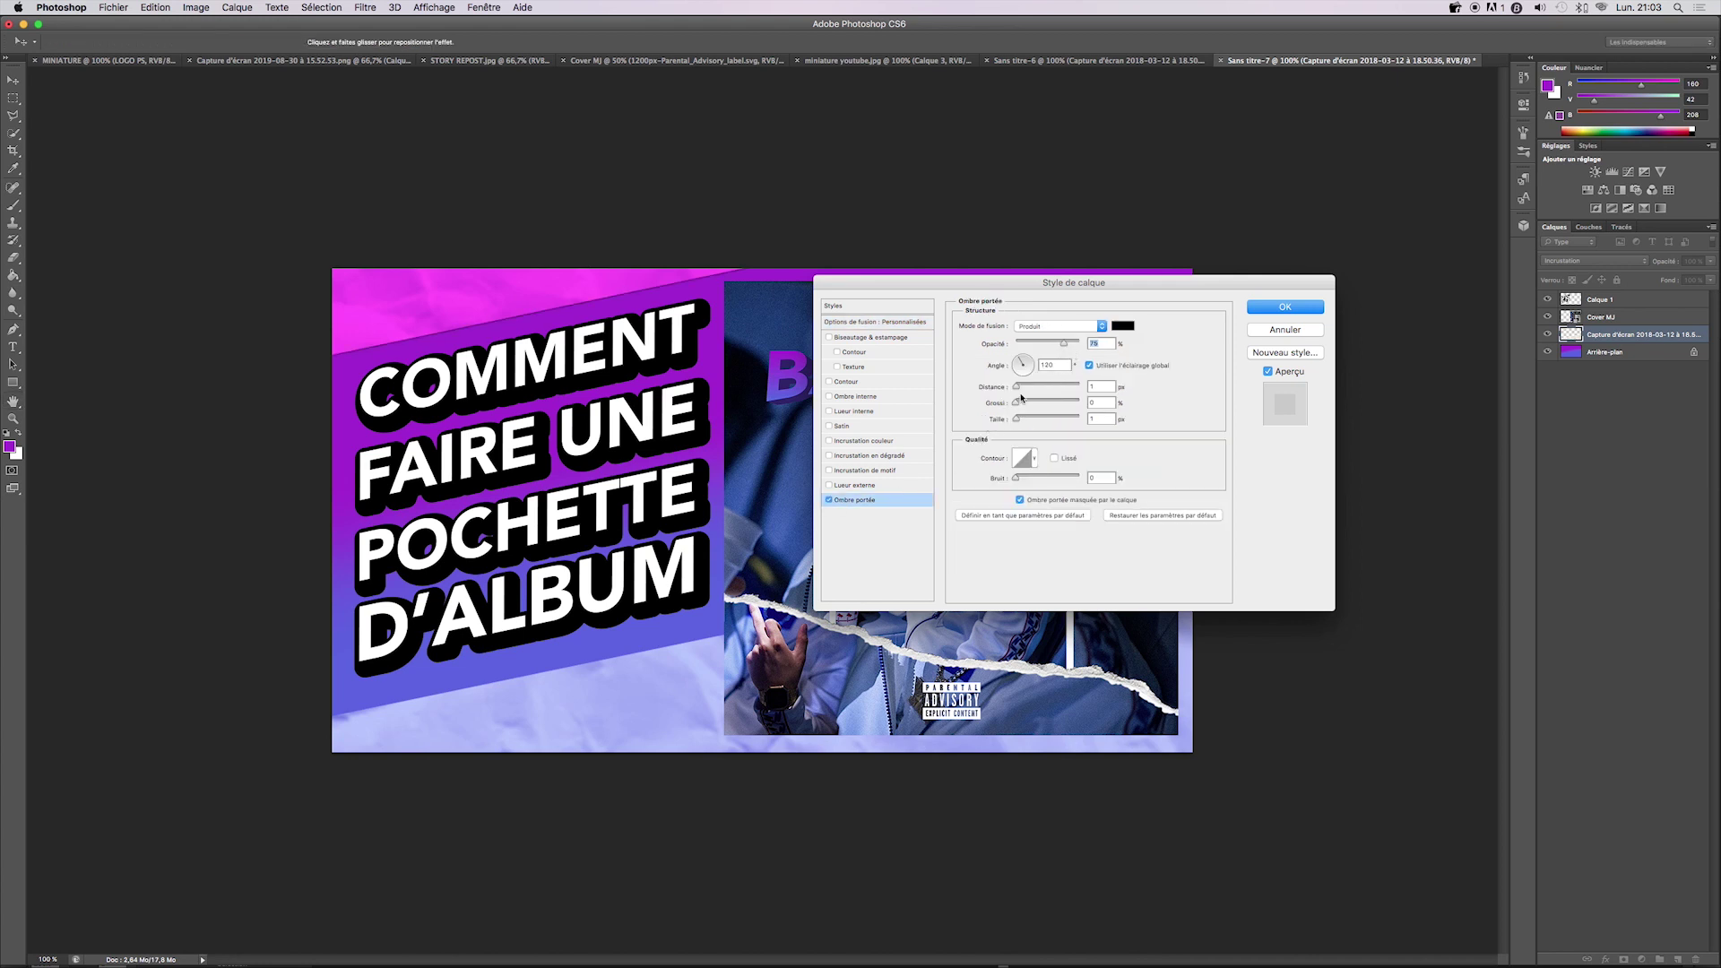
left_click_drag(1016, 419, 1031, 419)
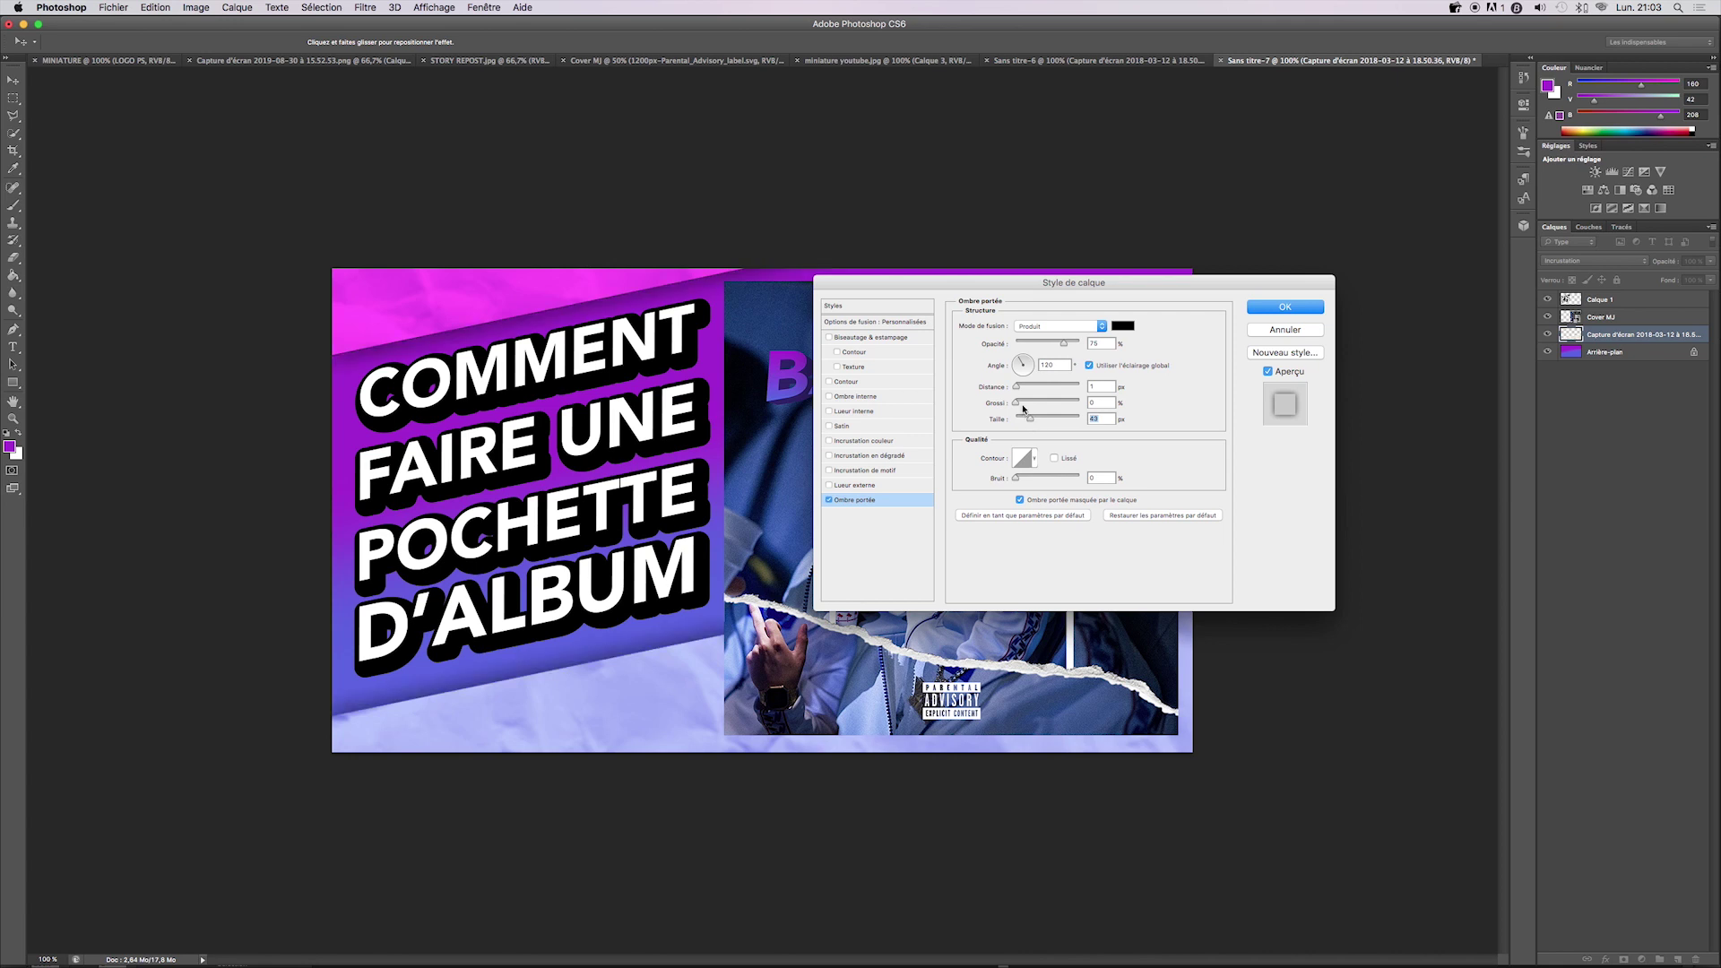
left_click_drag(1017, 392, 1018, 392)
left_click(1286, 307)
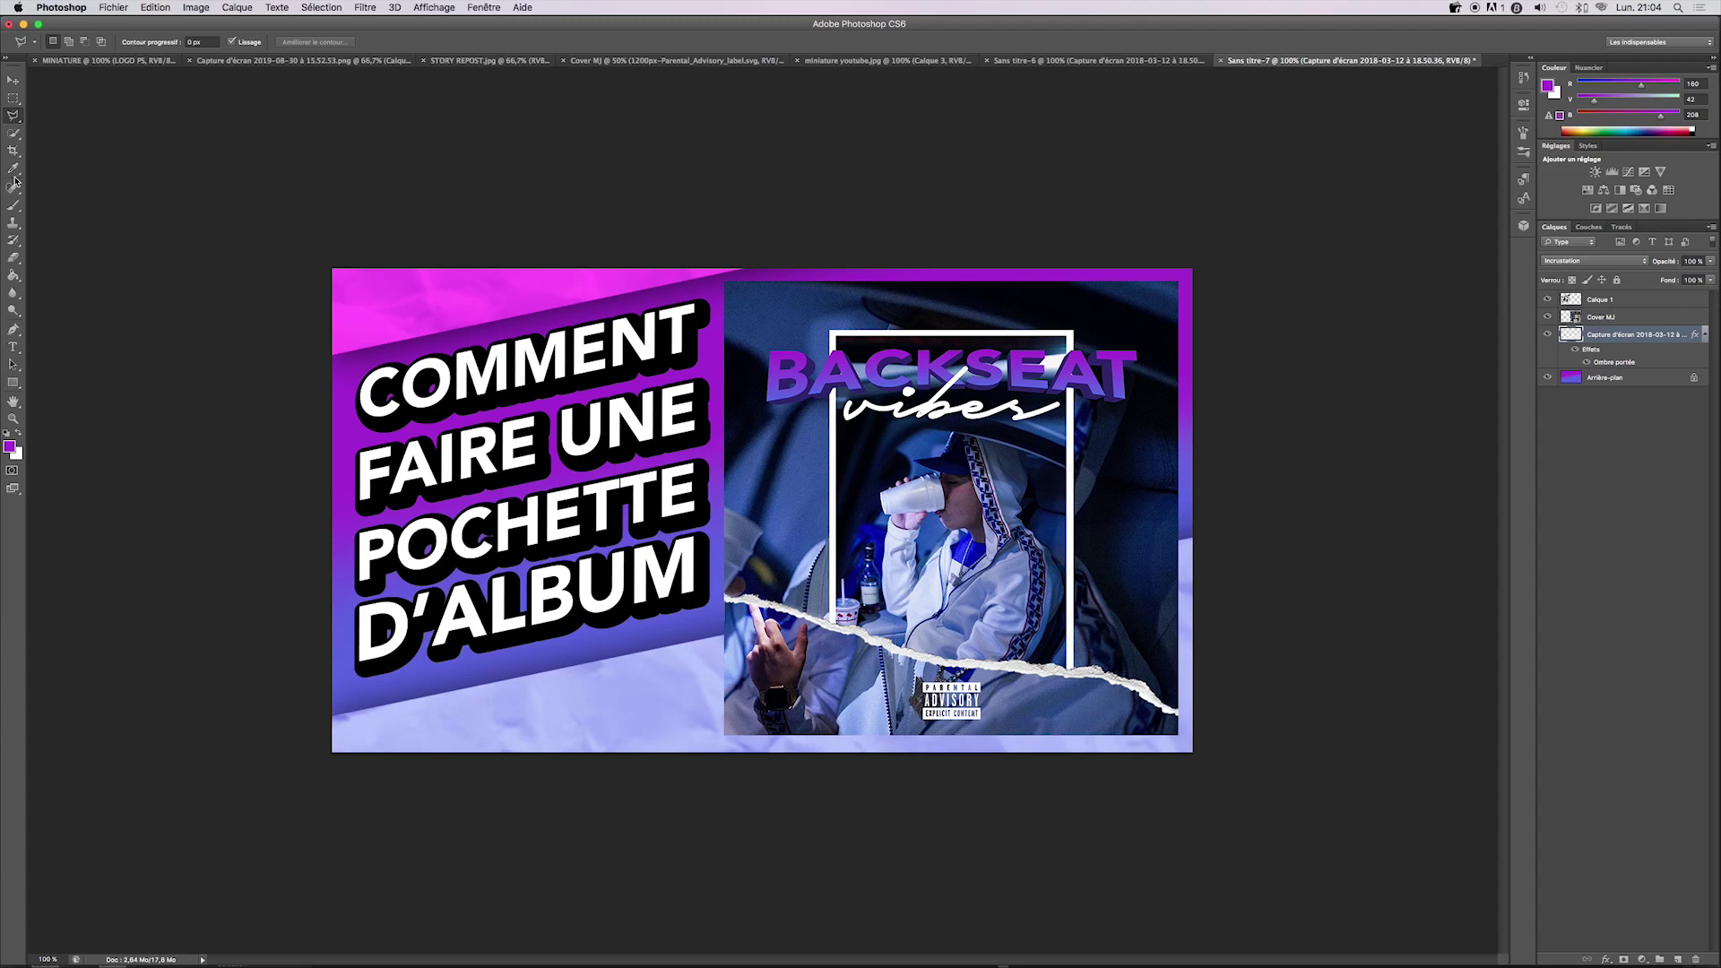
- Draw a rectangular marquee slightly inset from all four edges of the thumbnail
left_click(10, 100)
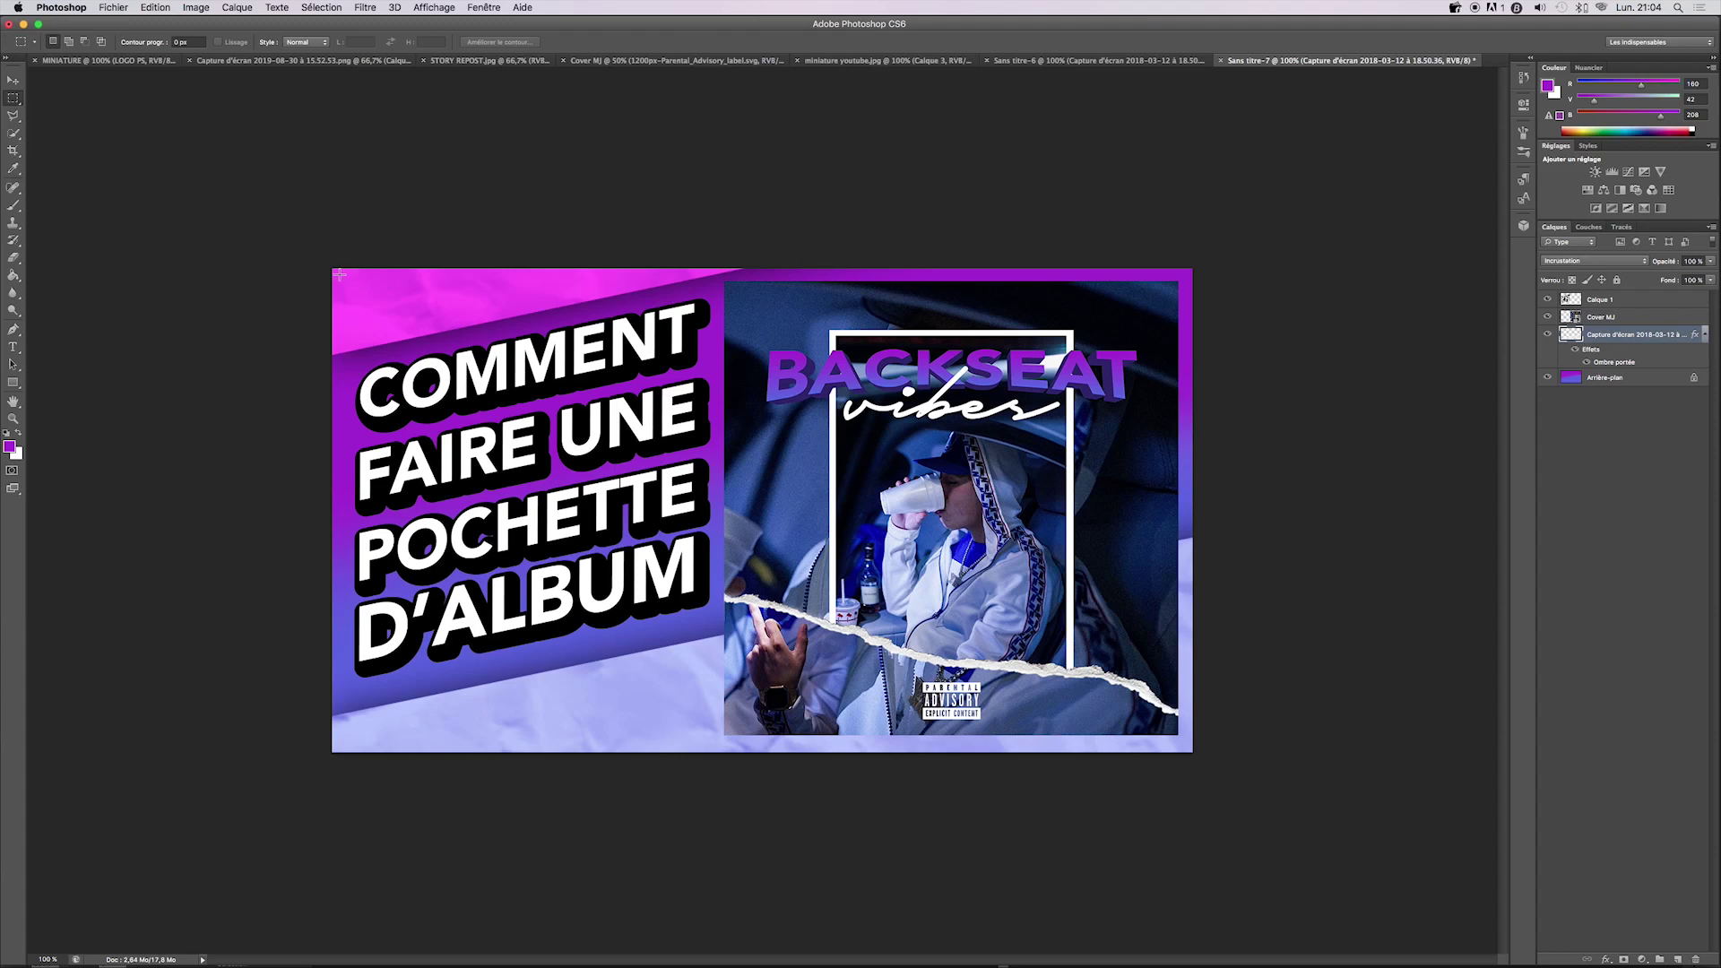
left_click_drag(339, 275, 1179, 755)
left_click_drag(1187, 744, 1185, 744)
left_click_drag(1186, 744, 1188, 745)
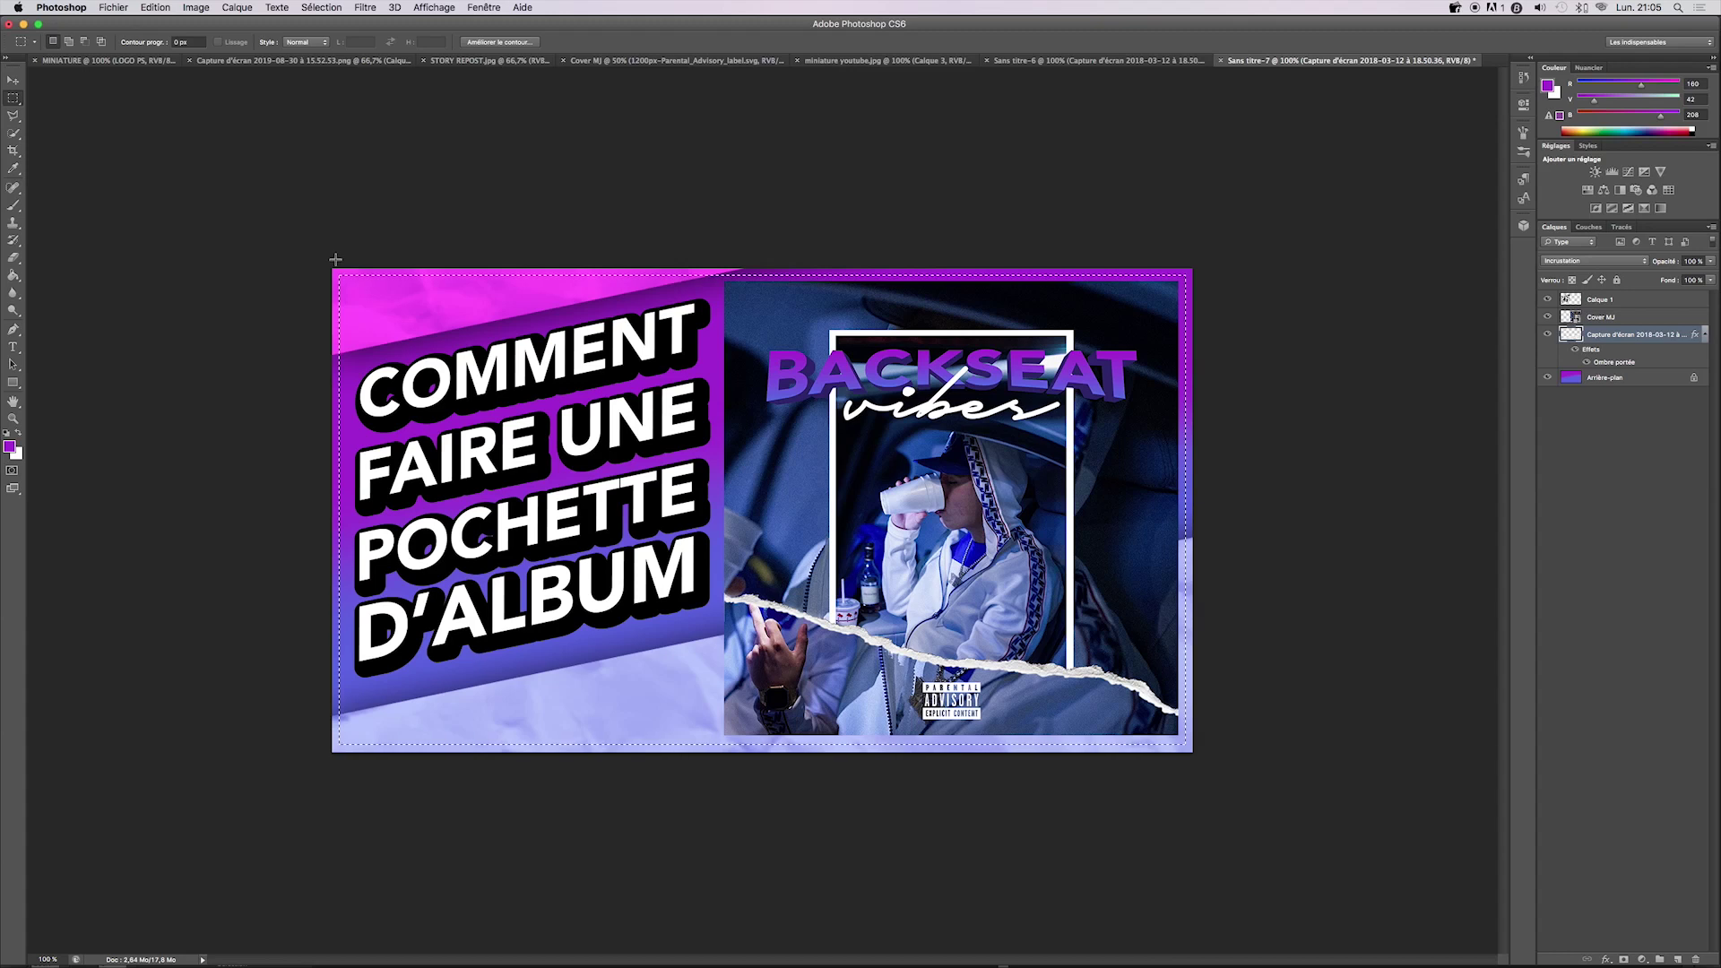
- Create a new layer named 'contour' and invert the selection to the outer border ring
left_click(1712, 239)
left_click(1604, 232)
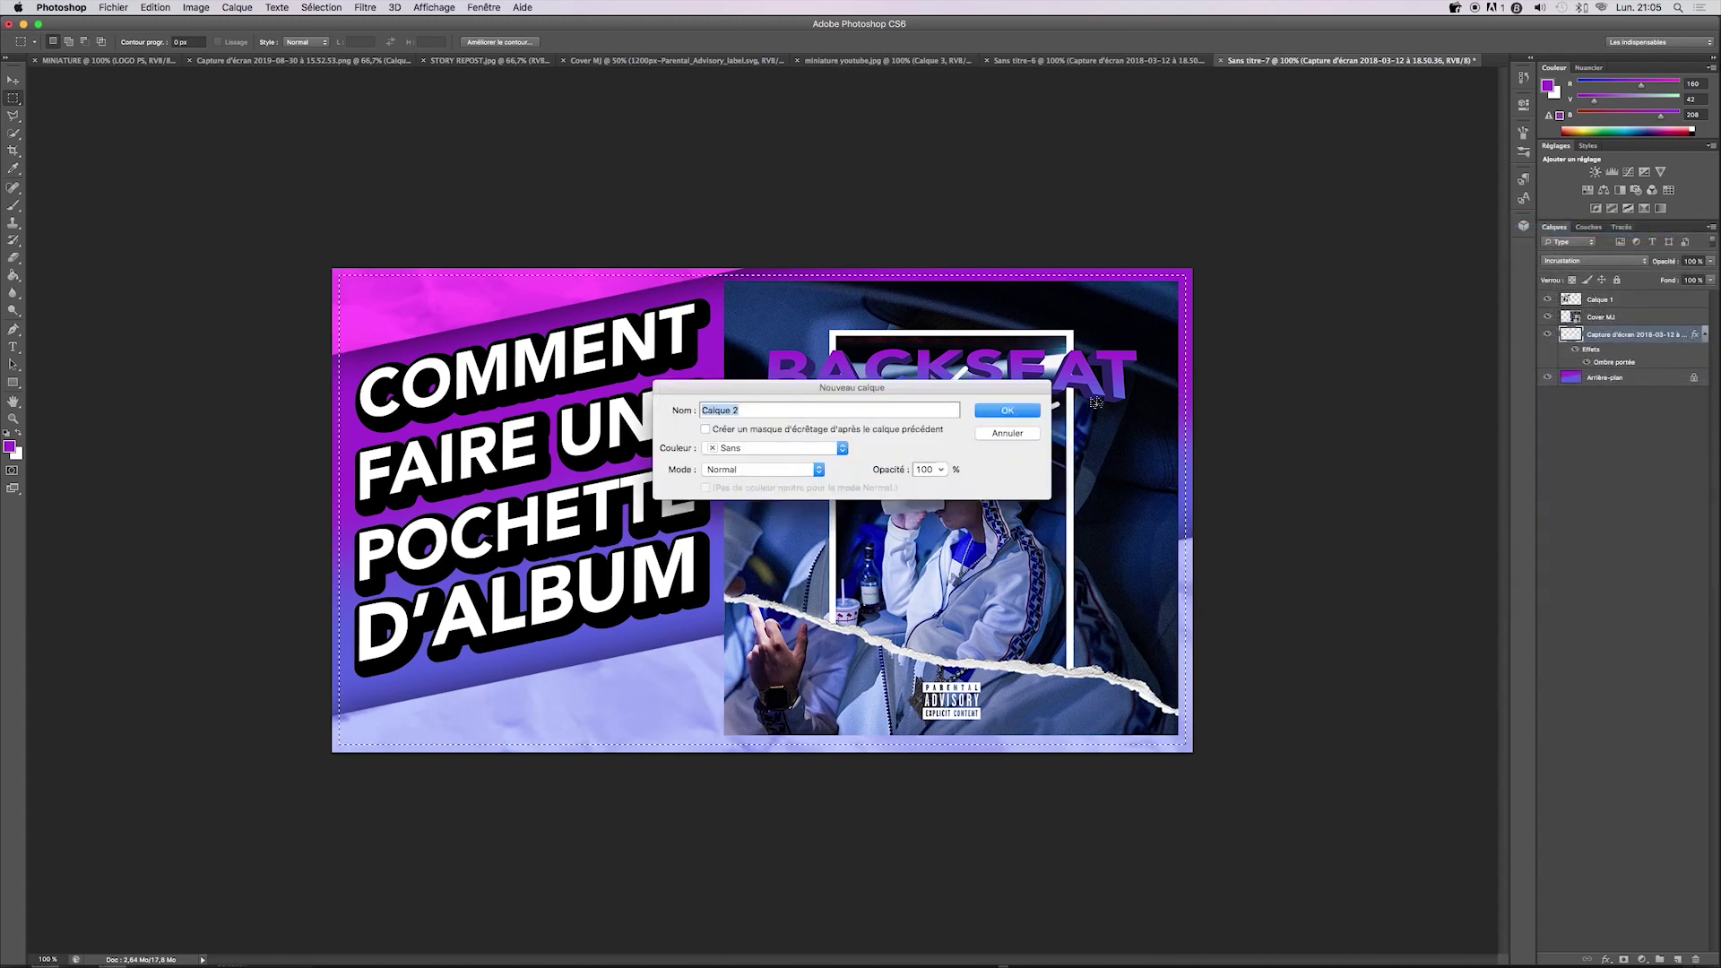
type("conour")
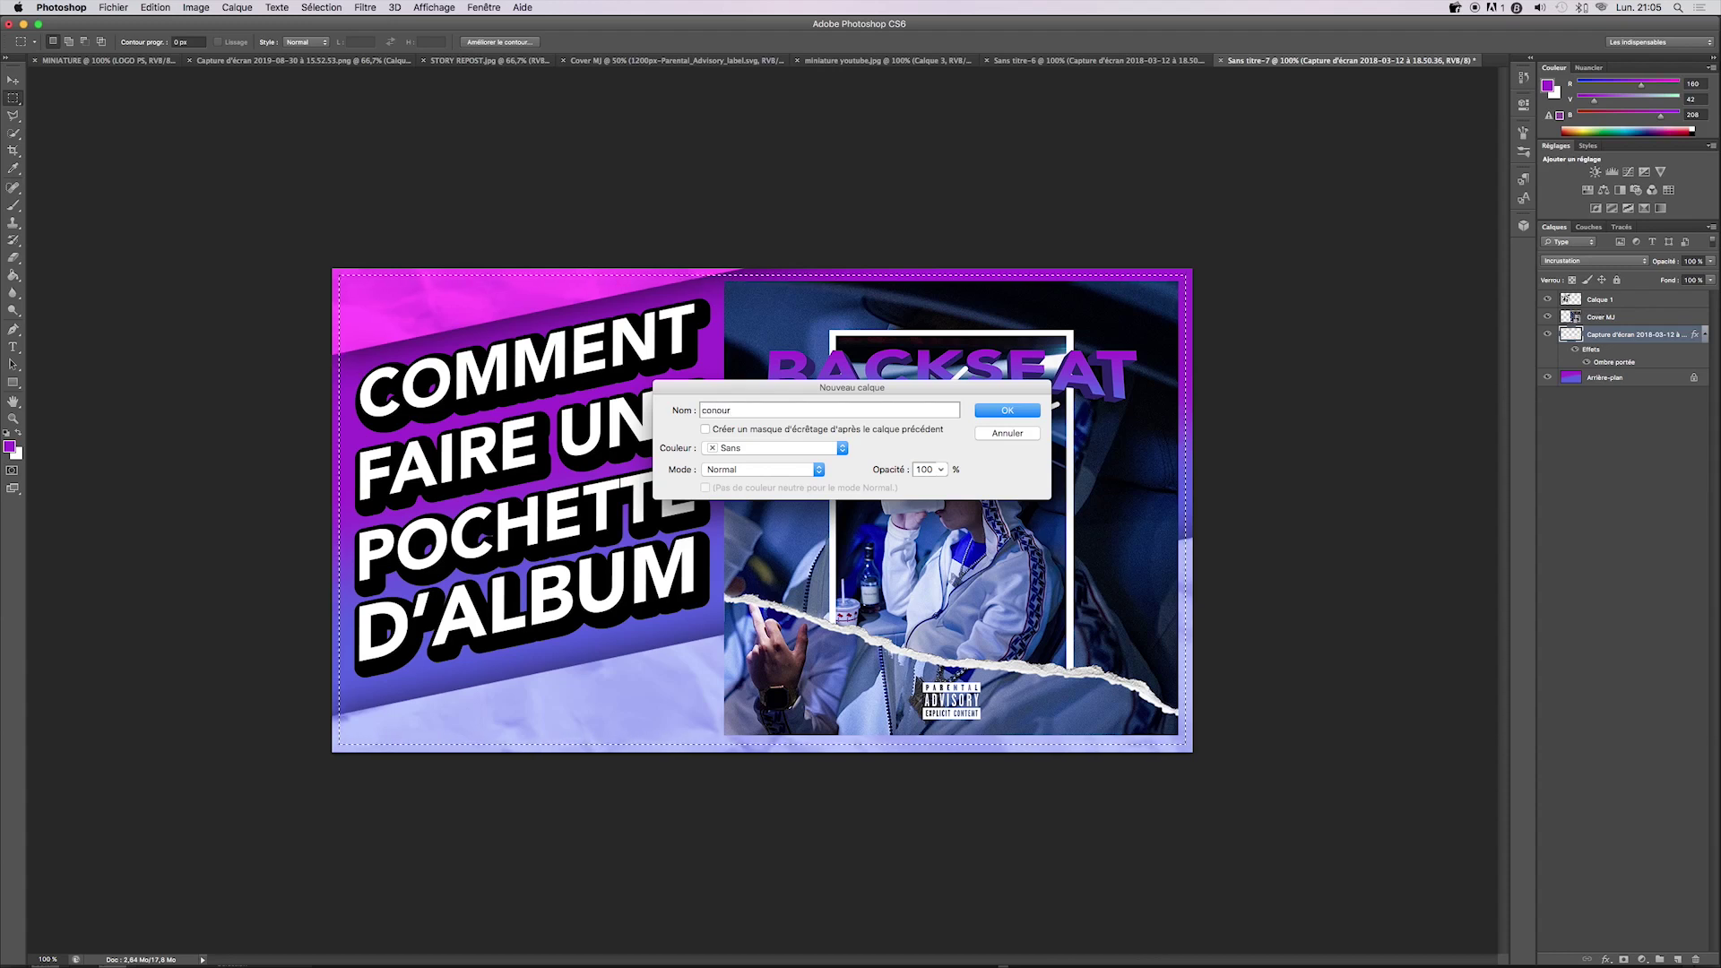
key("Return")
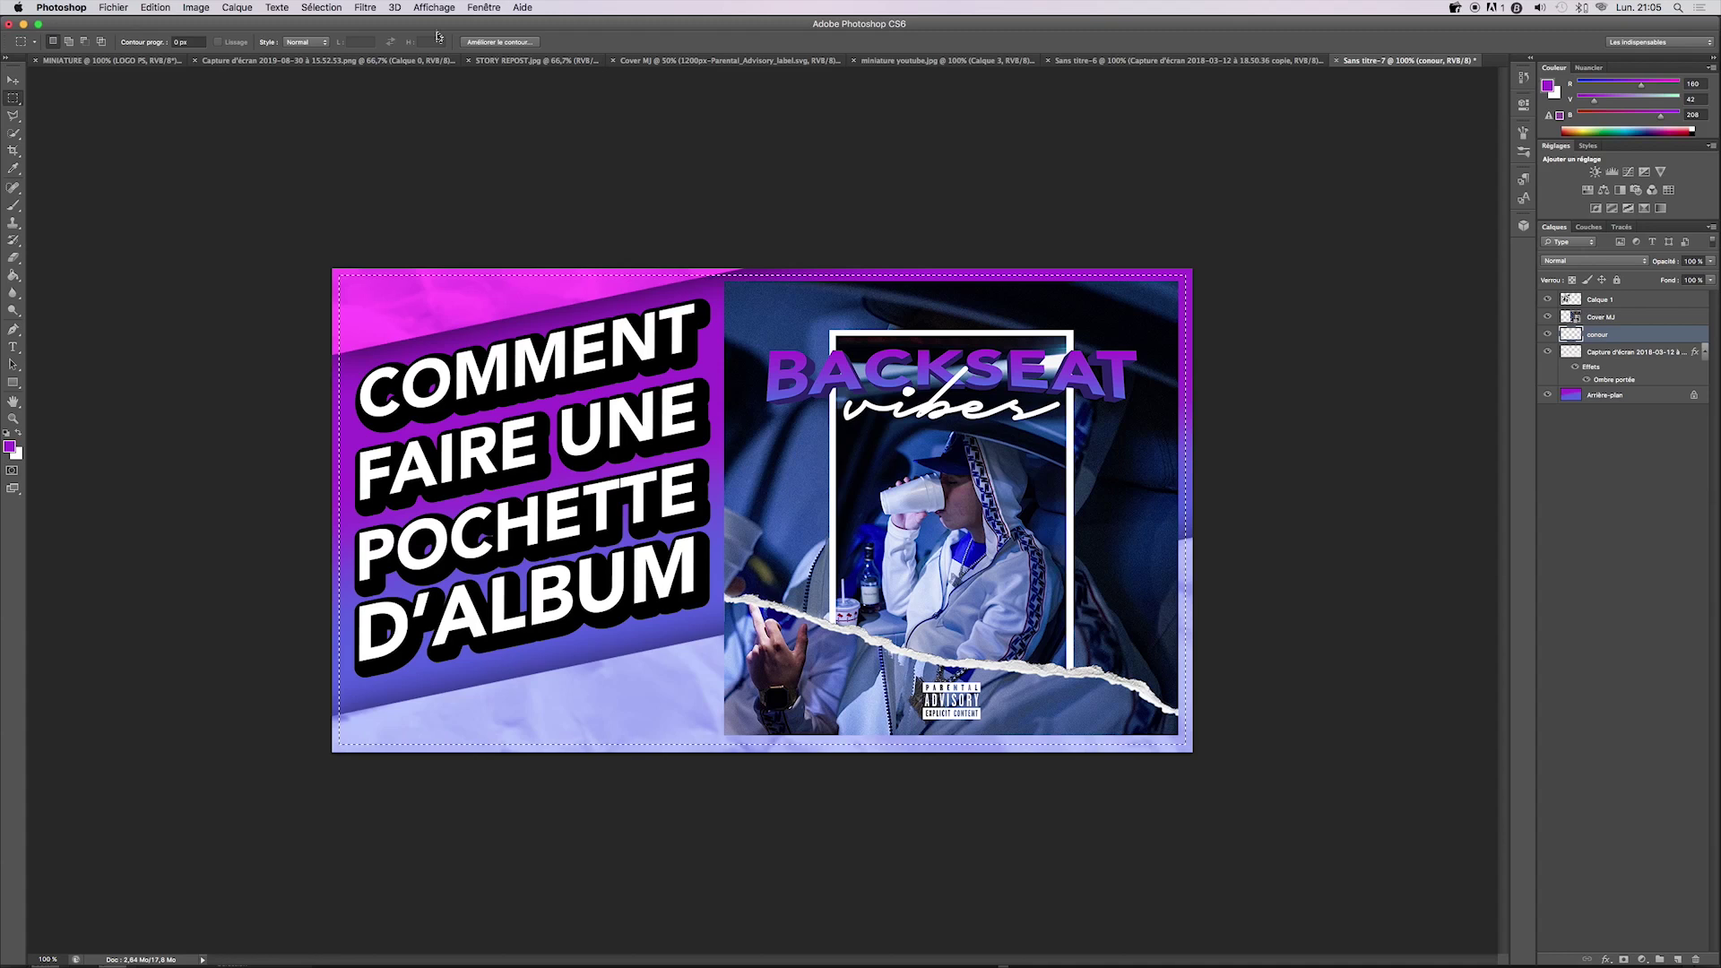
left_click(328, 9)
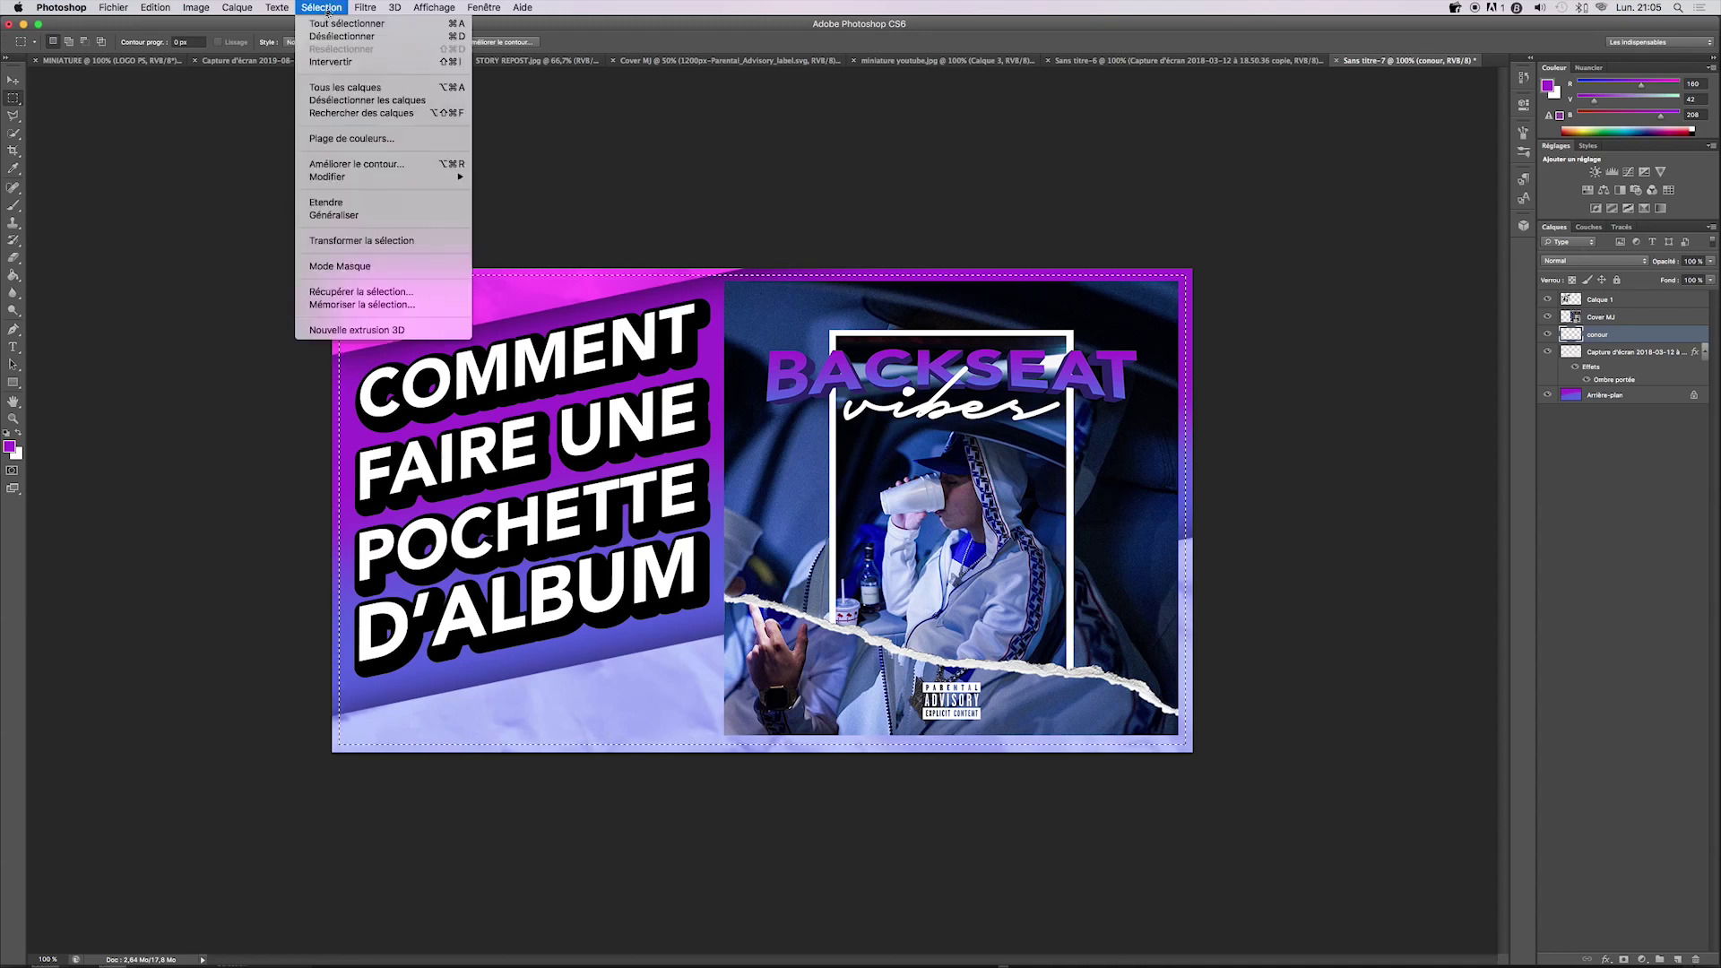
left_click(330, 62)
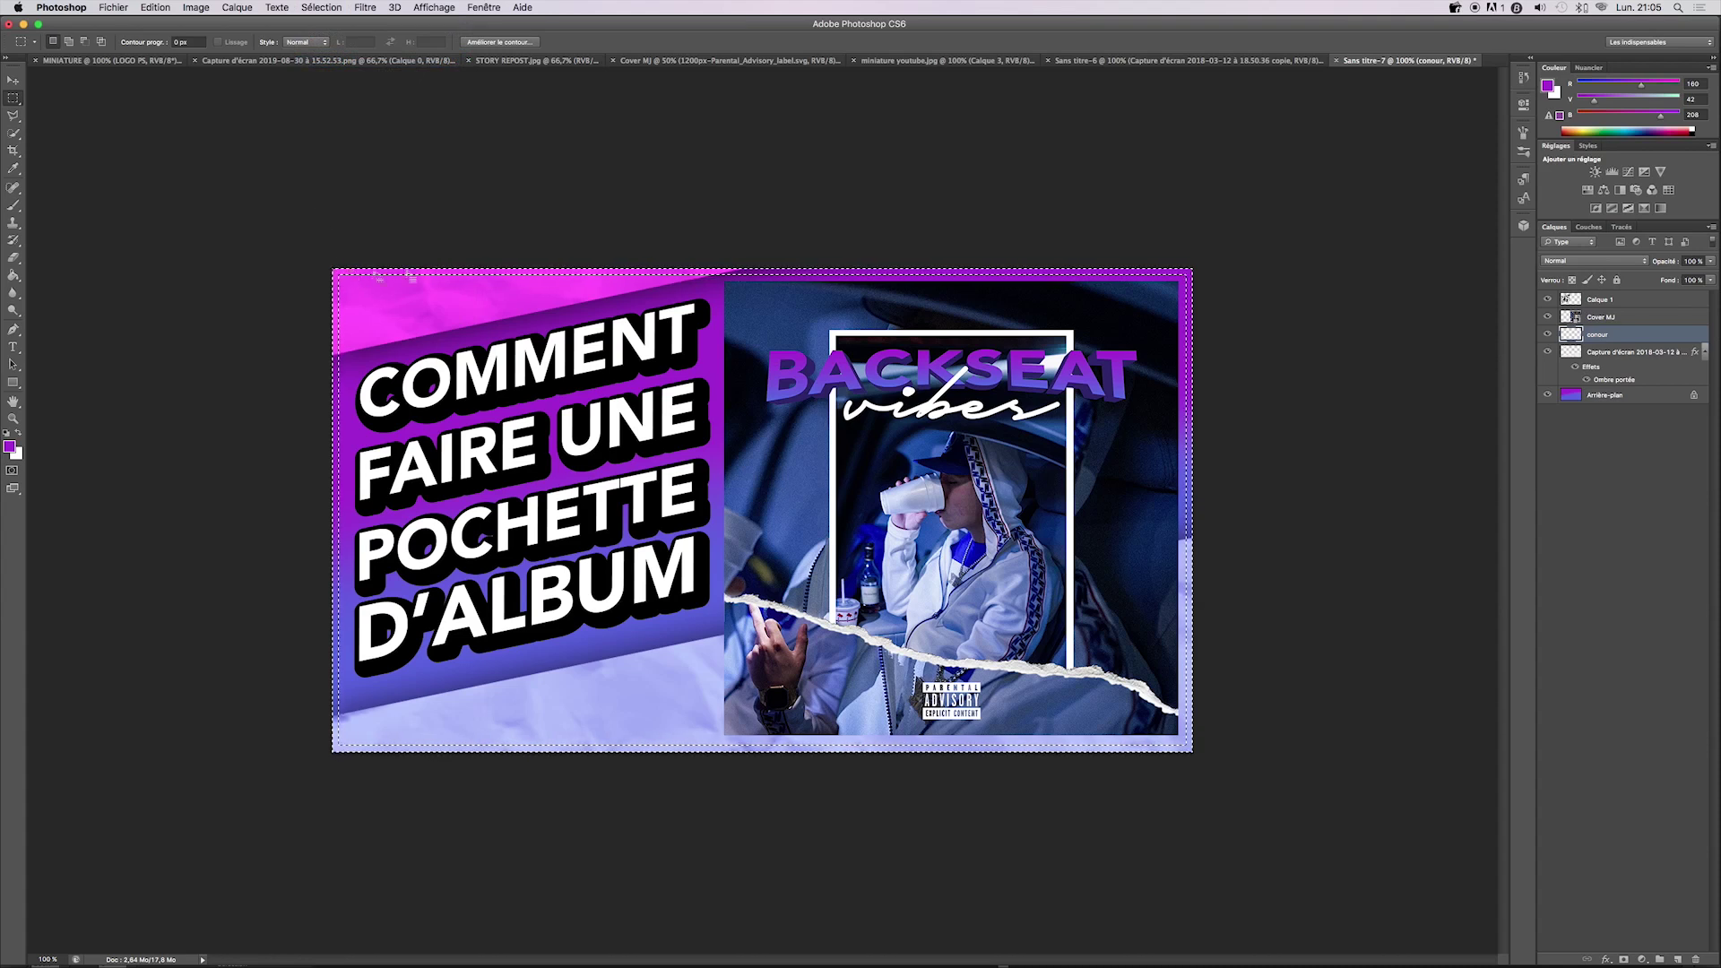
- Fill the border ring with red using the Paint Bucket, then deselect
left_click(10, 446)
left_click_drag(856, 289, 839, 266)
left_click(995, 259)
key("m")
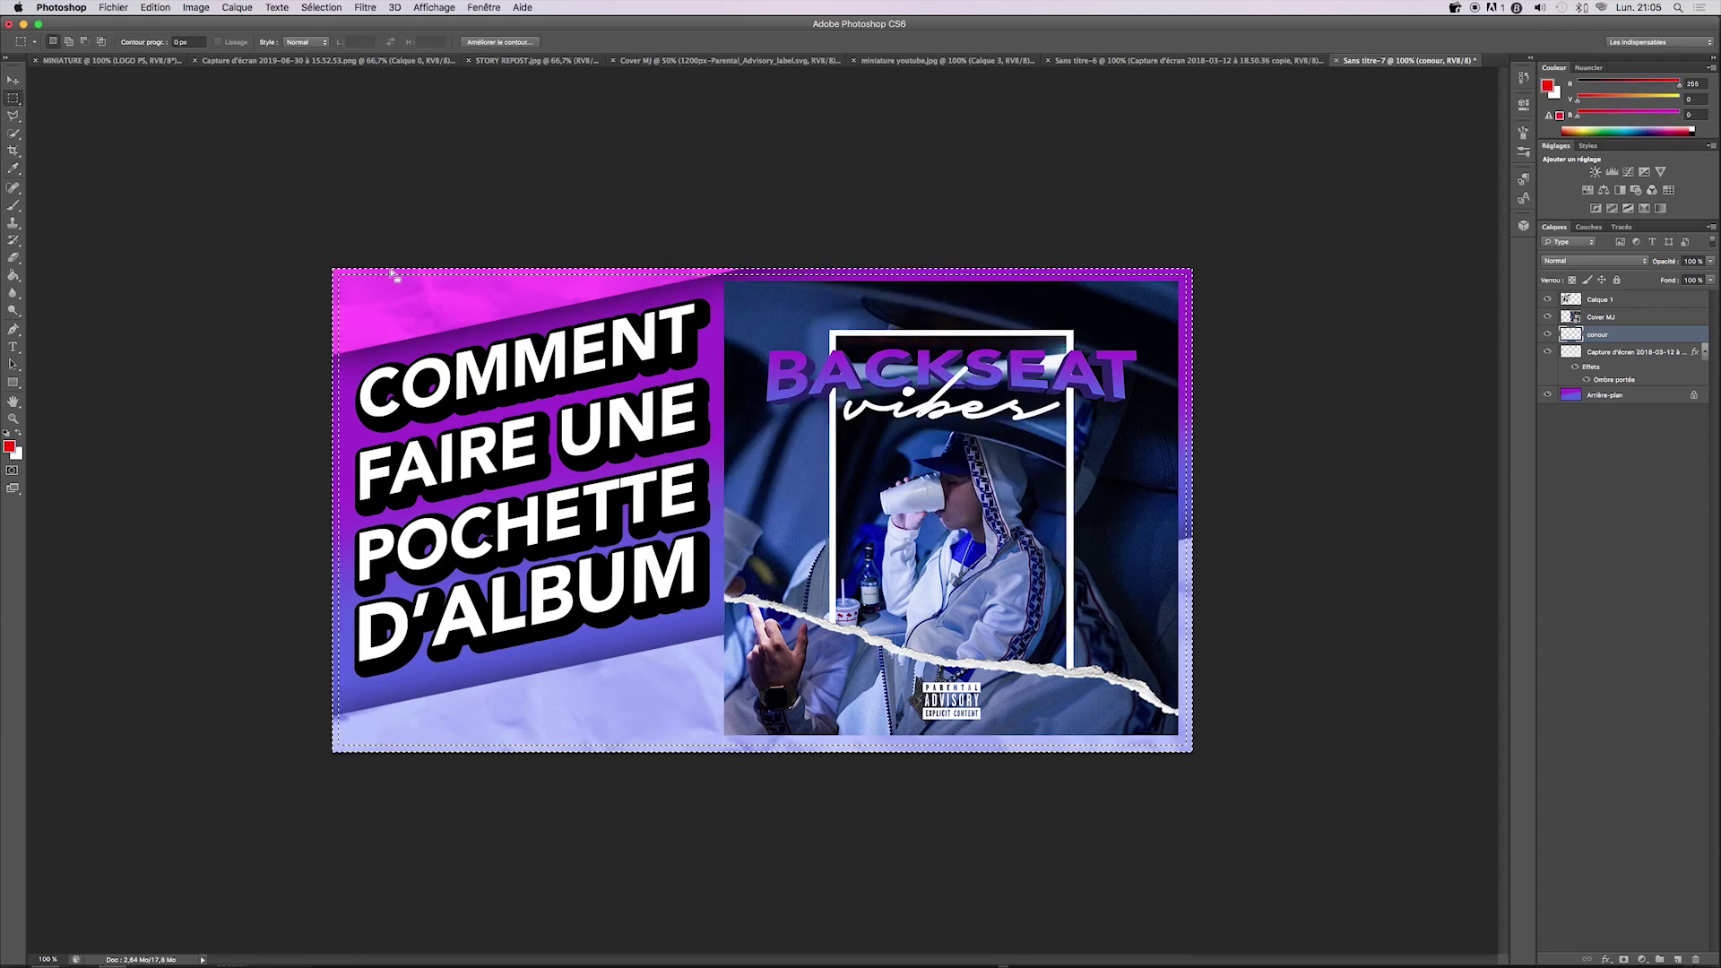
key("g")
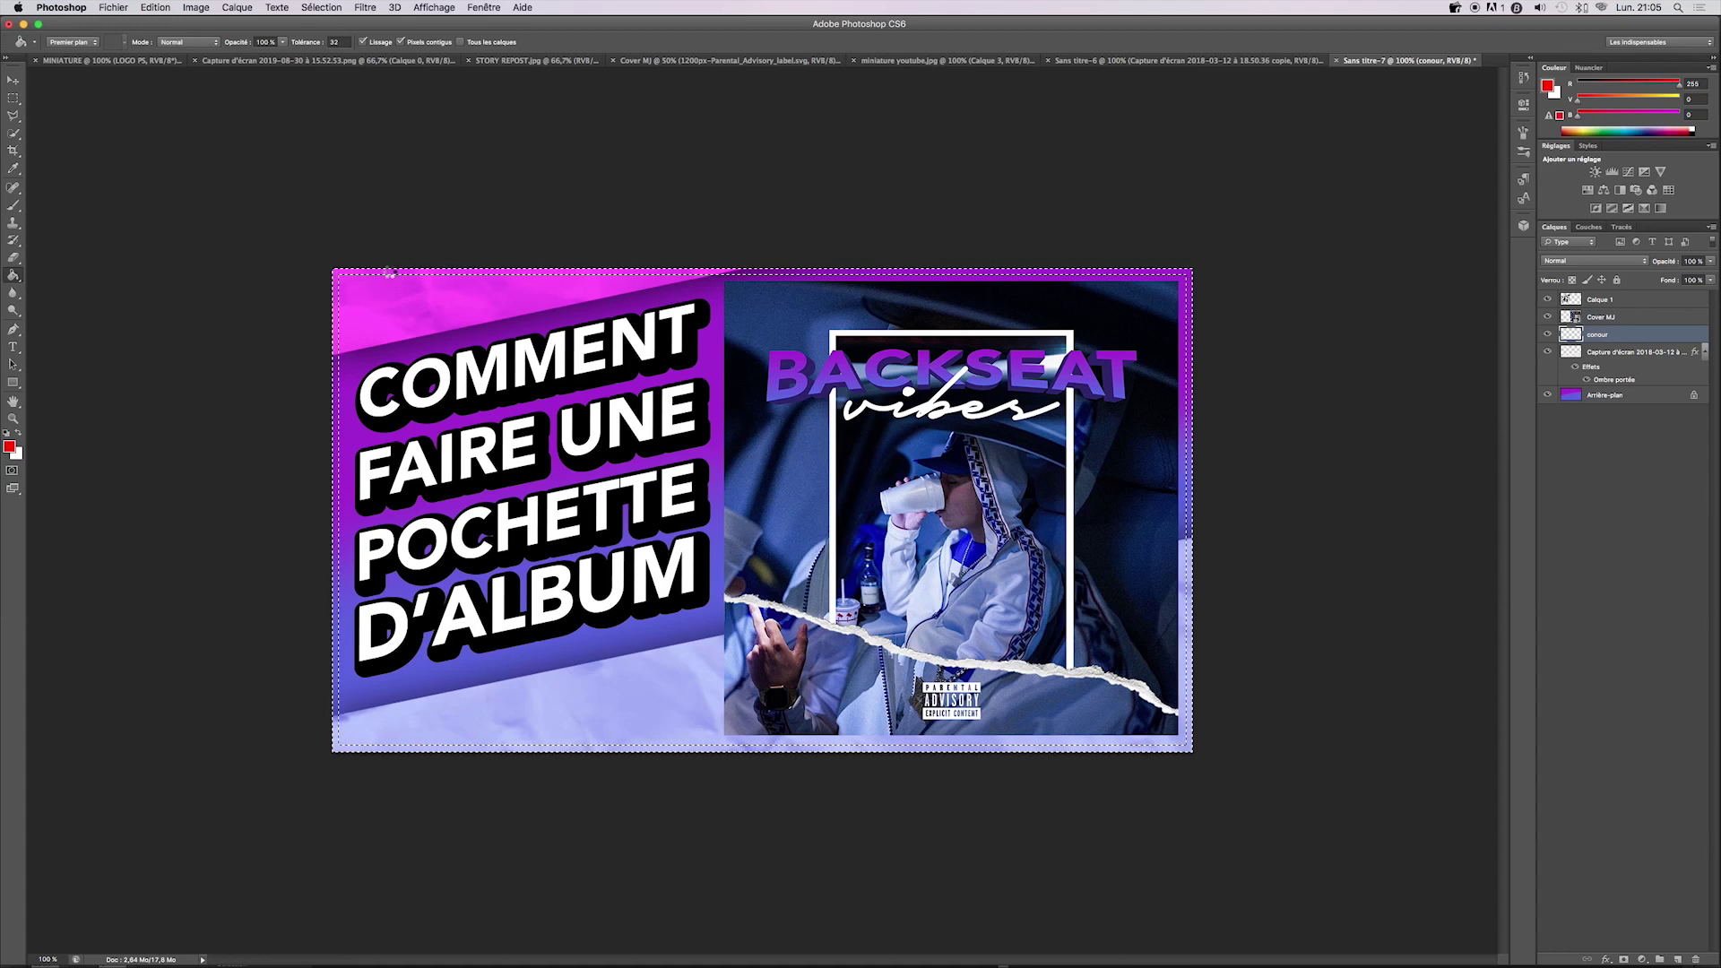
left_click(398, 281)
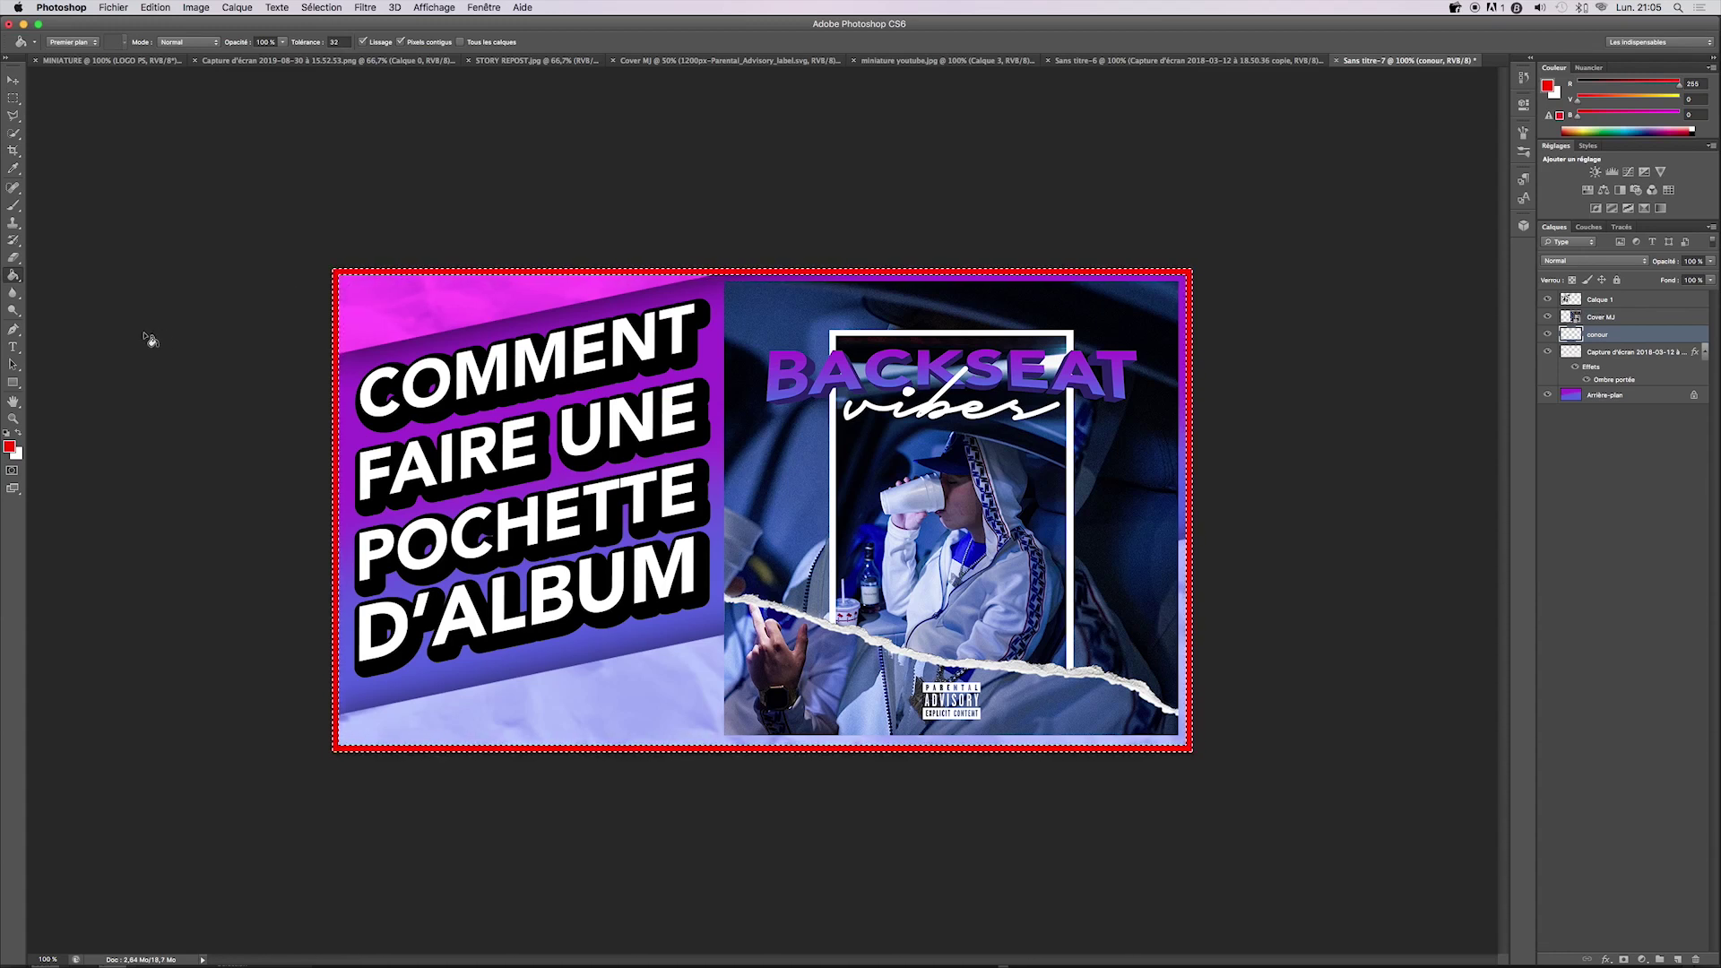
key("l")
key("ctrl+d")
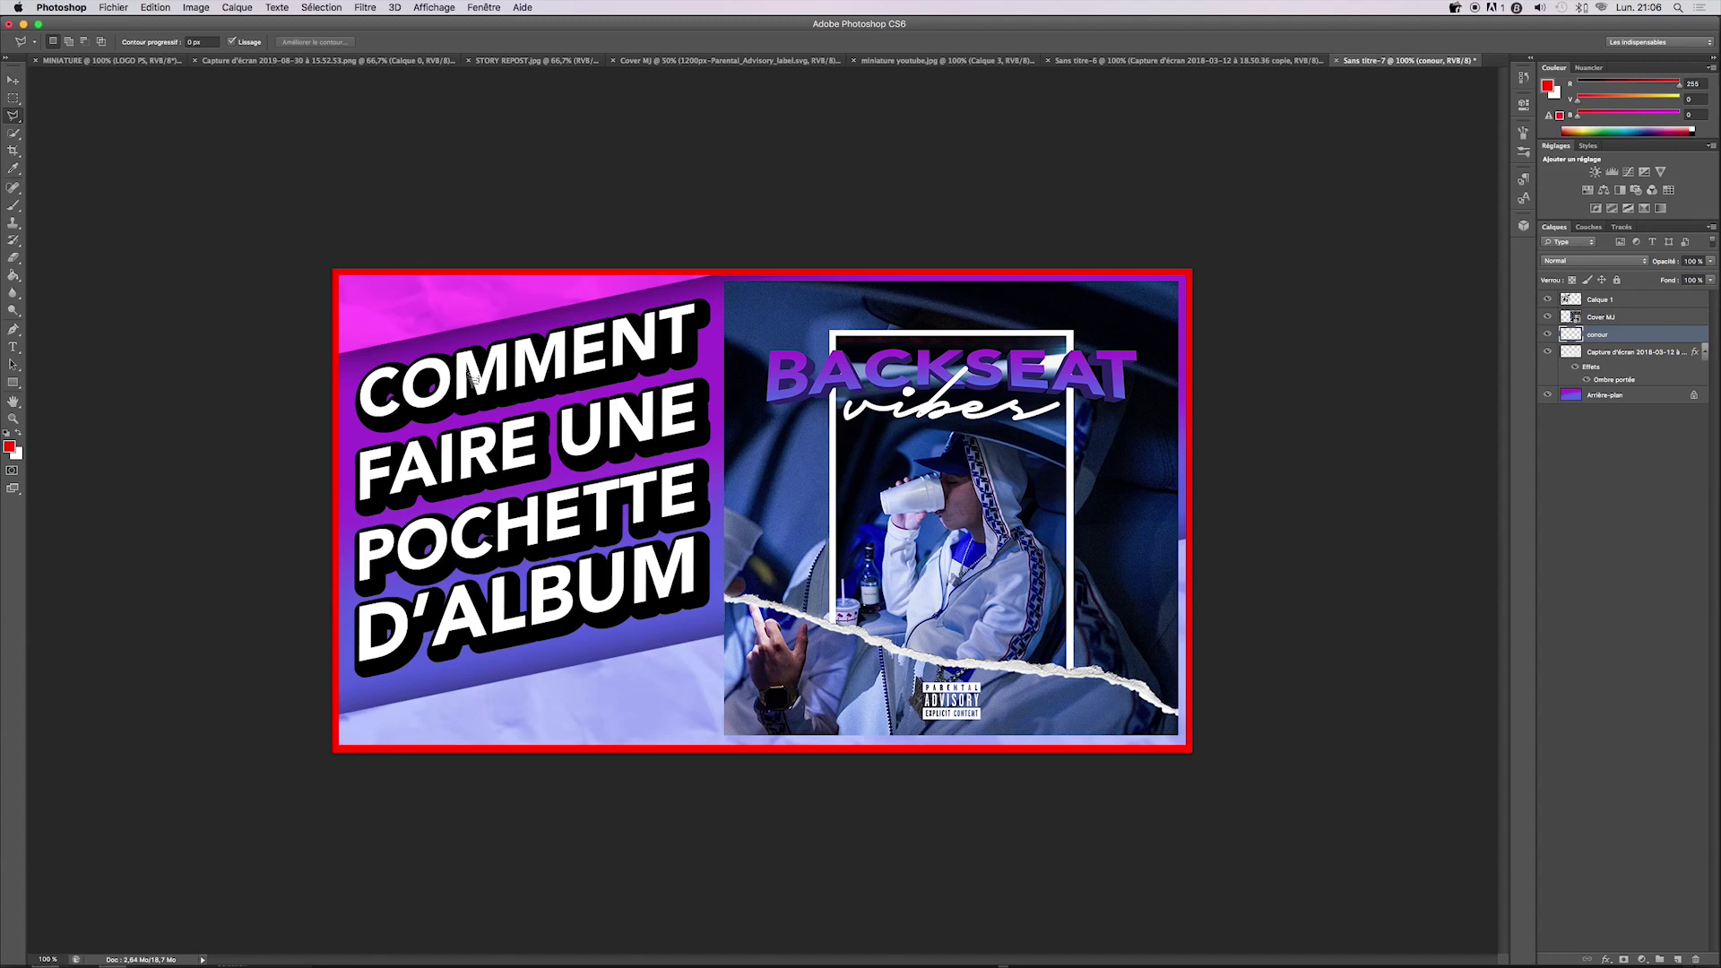
- Place LOGO AI.png into the thumbnail
left_click(117, 10)
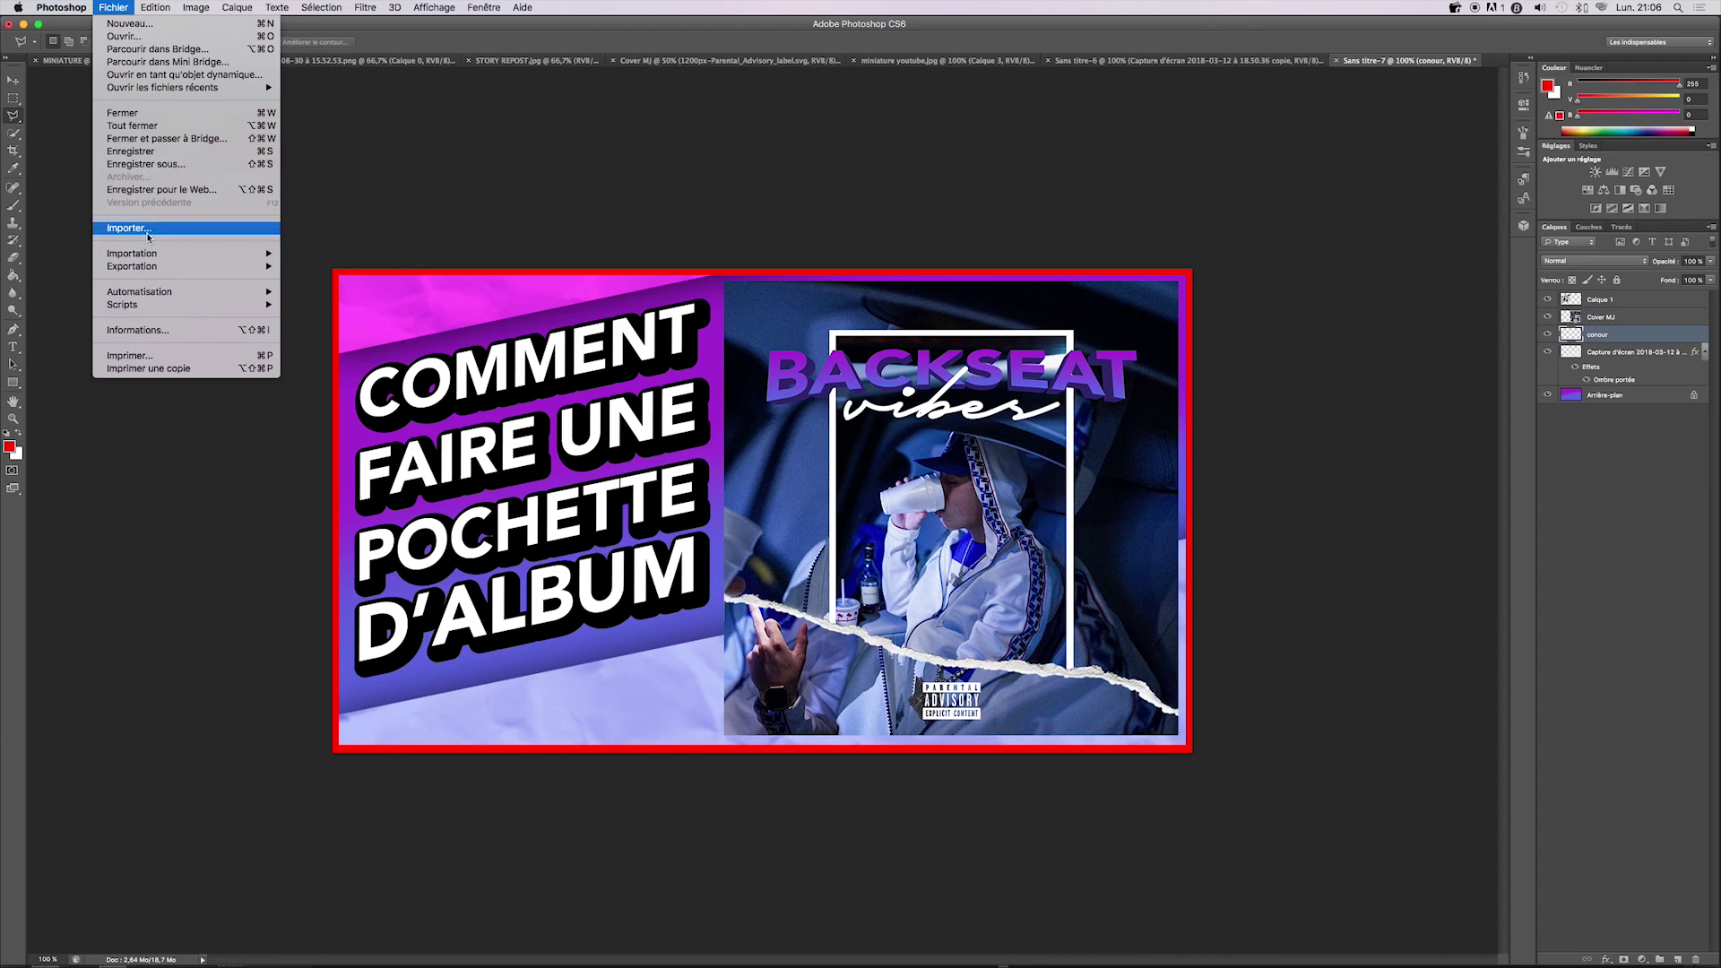
left_click(214, 242)
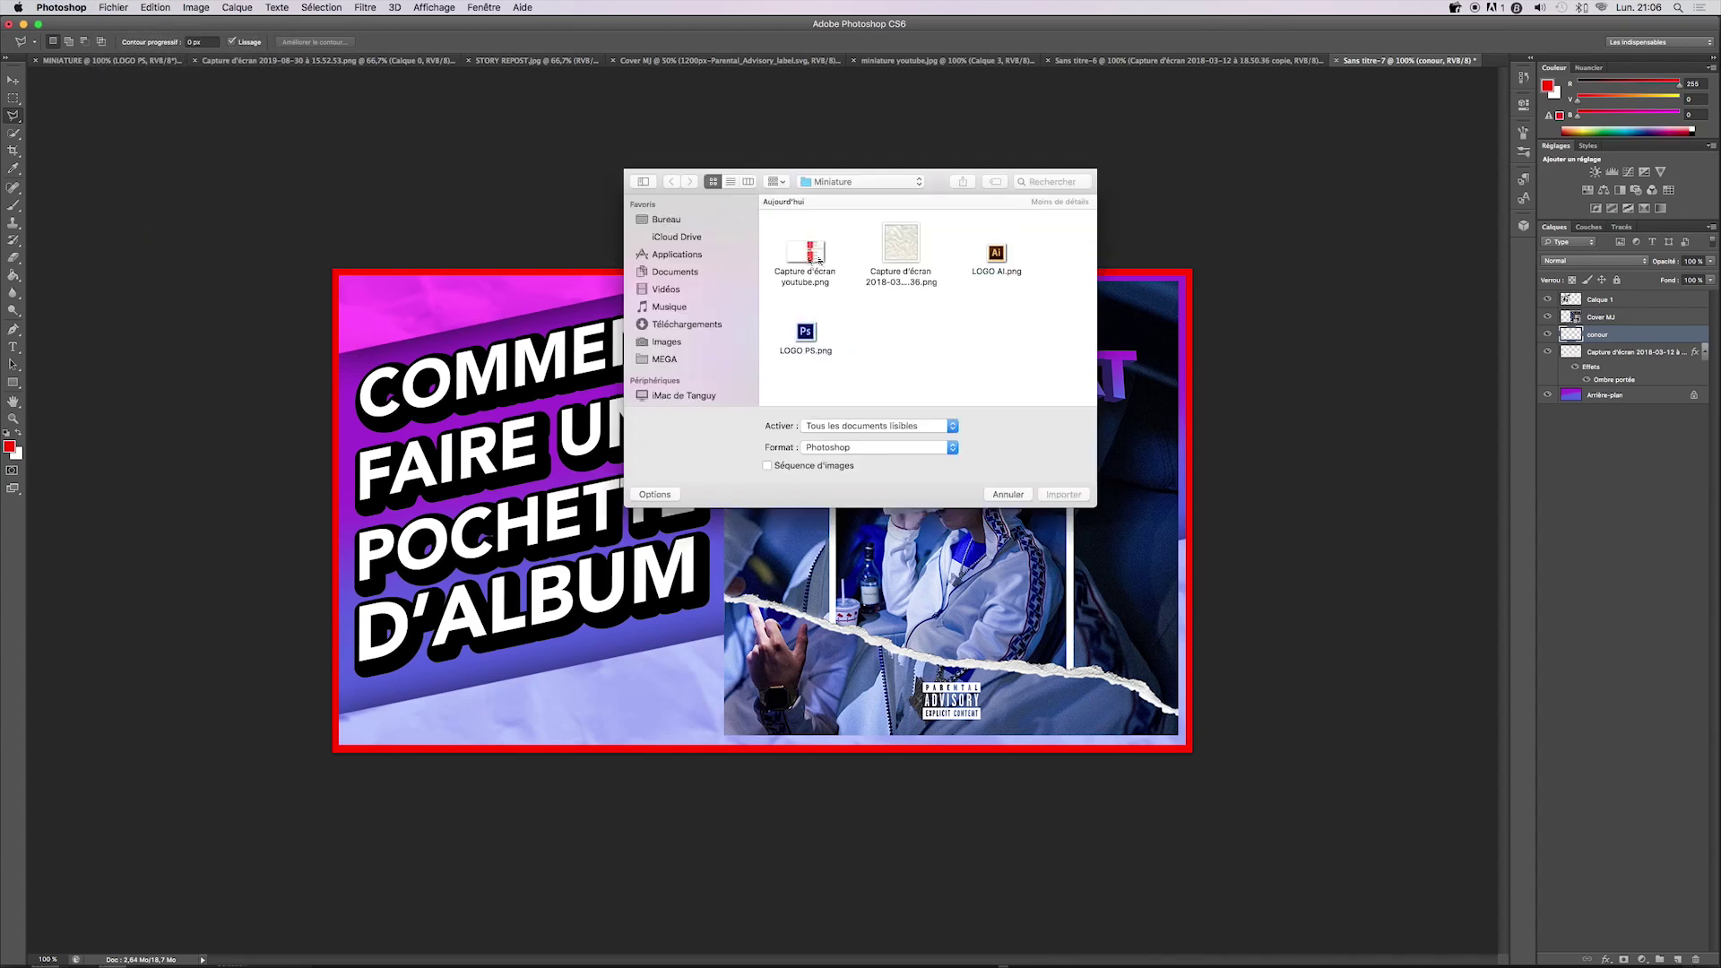
left_click(994, 256)
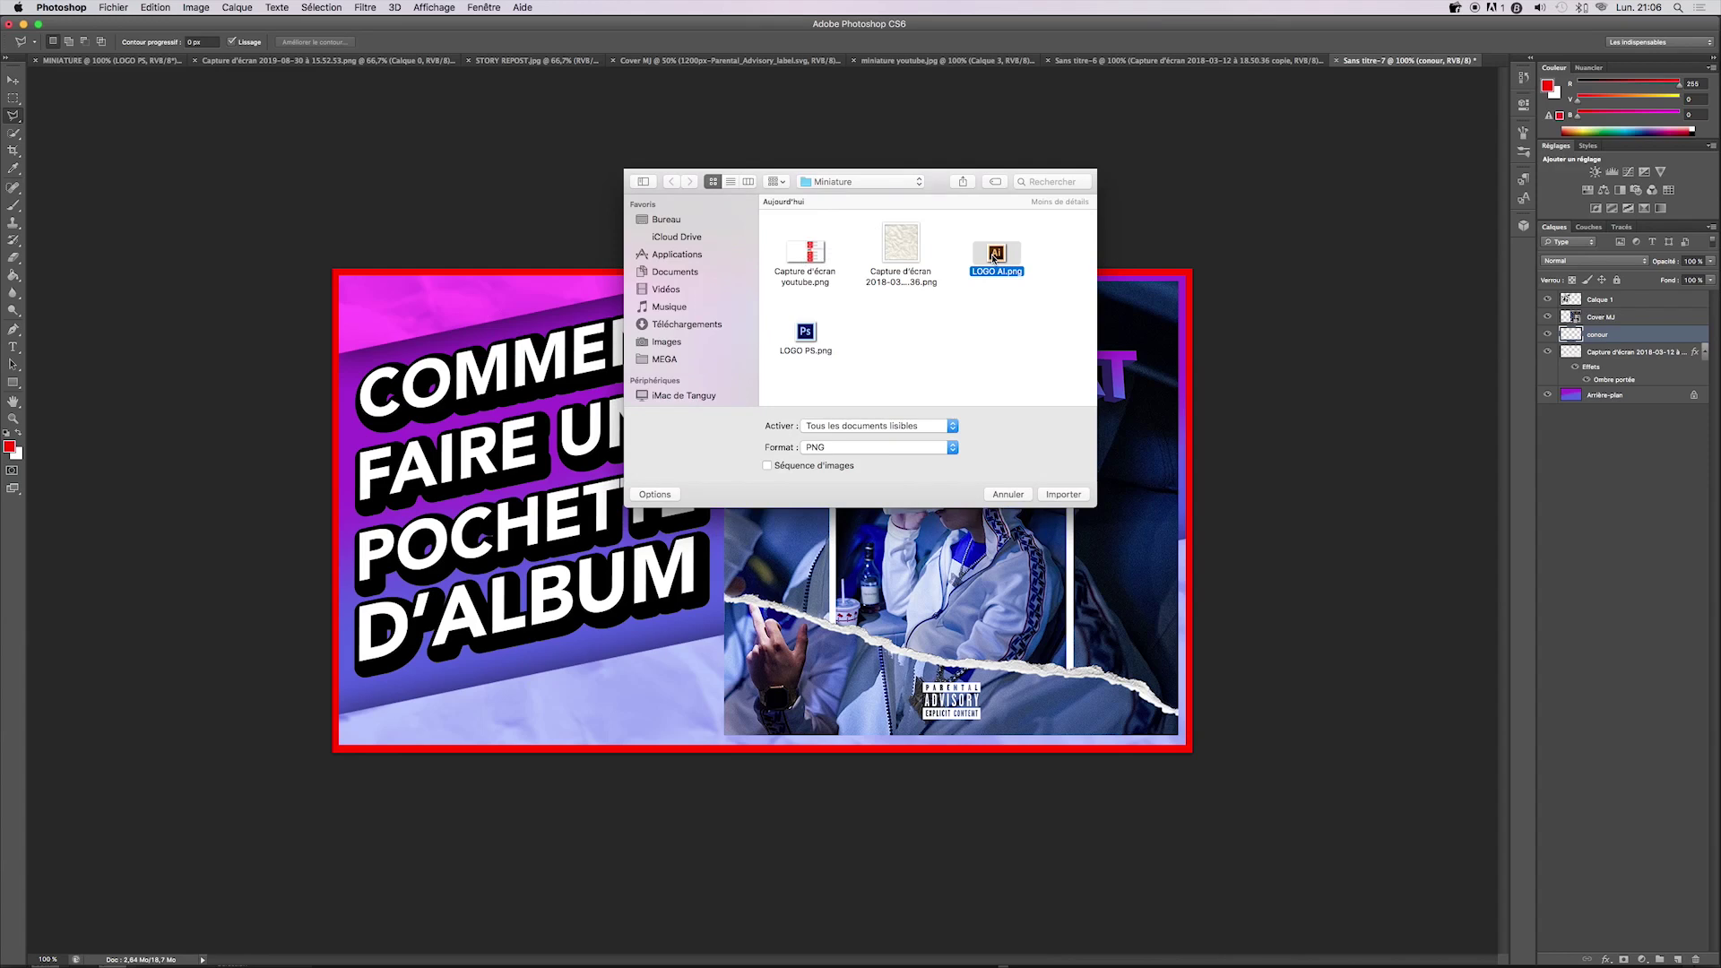
double_click(995, 257)
key("l")
key("Return")
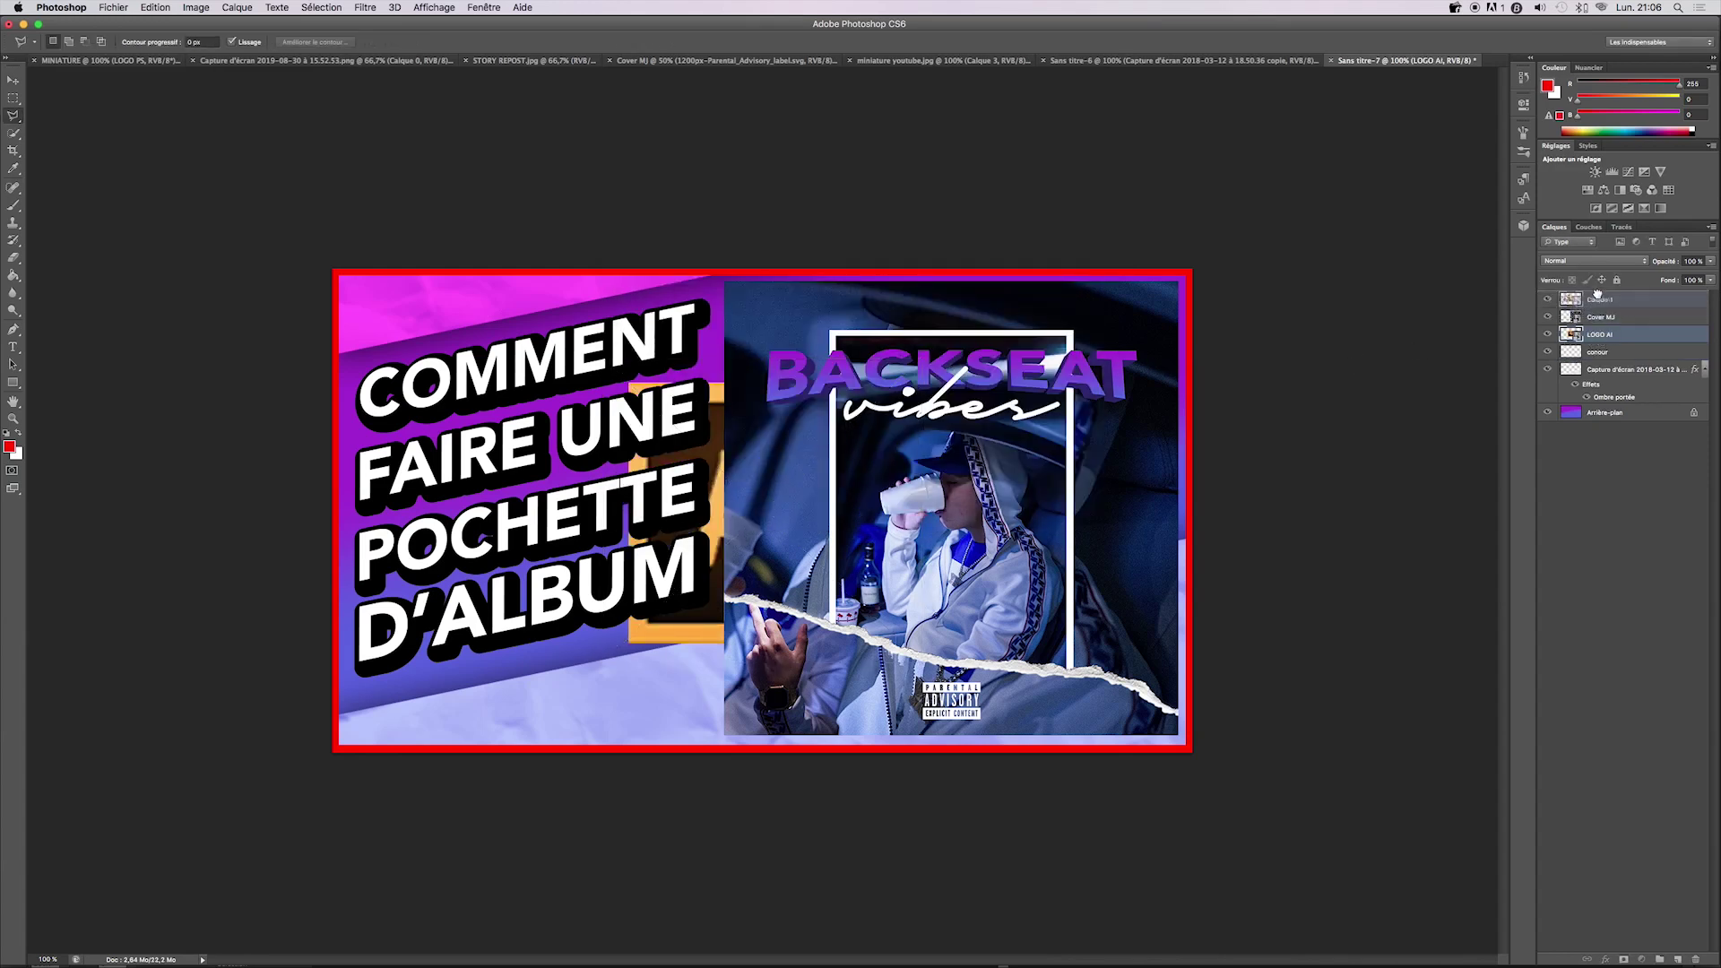
- Move the LOGO AI layer to the top and shrink it to about a fifth below the title
left_click_drag(1597, 294, 1596, 299)
key("ctrl+t")
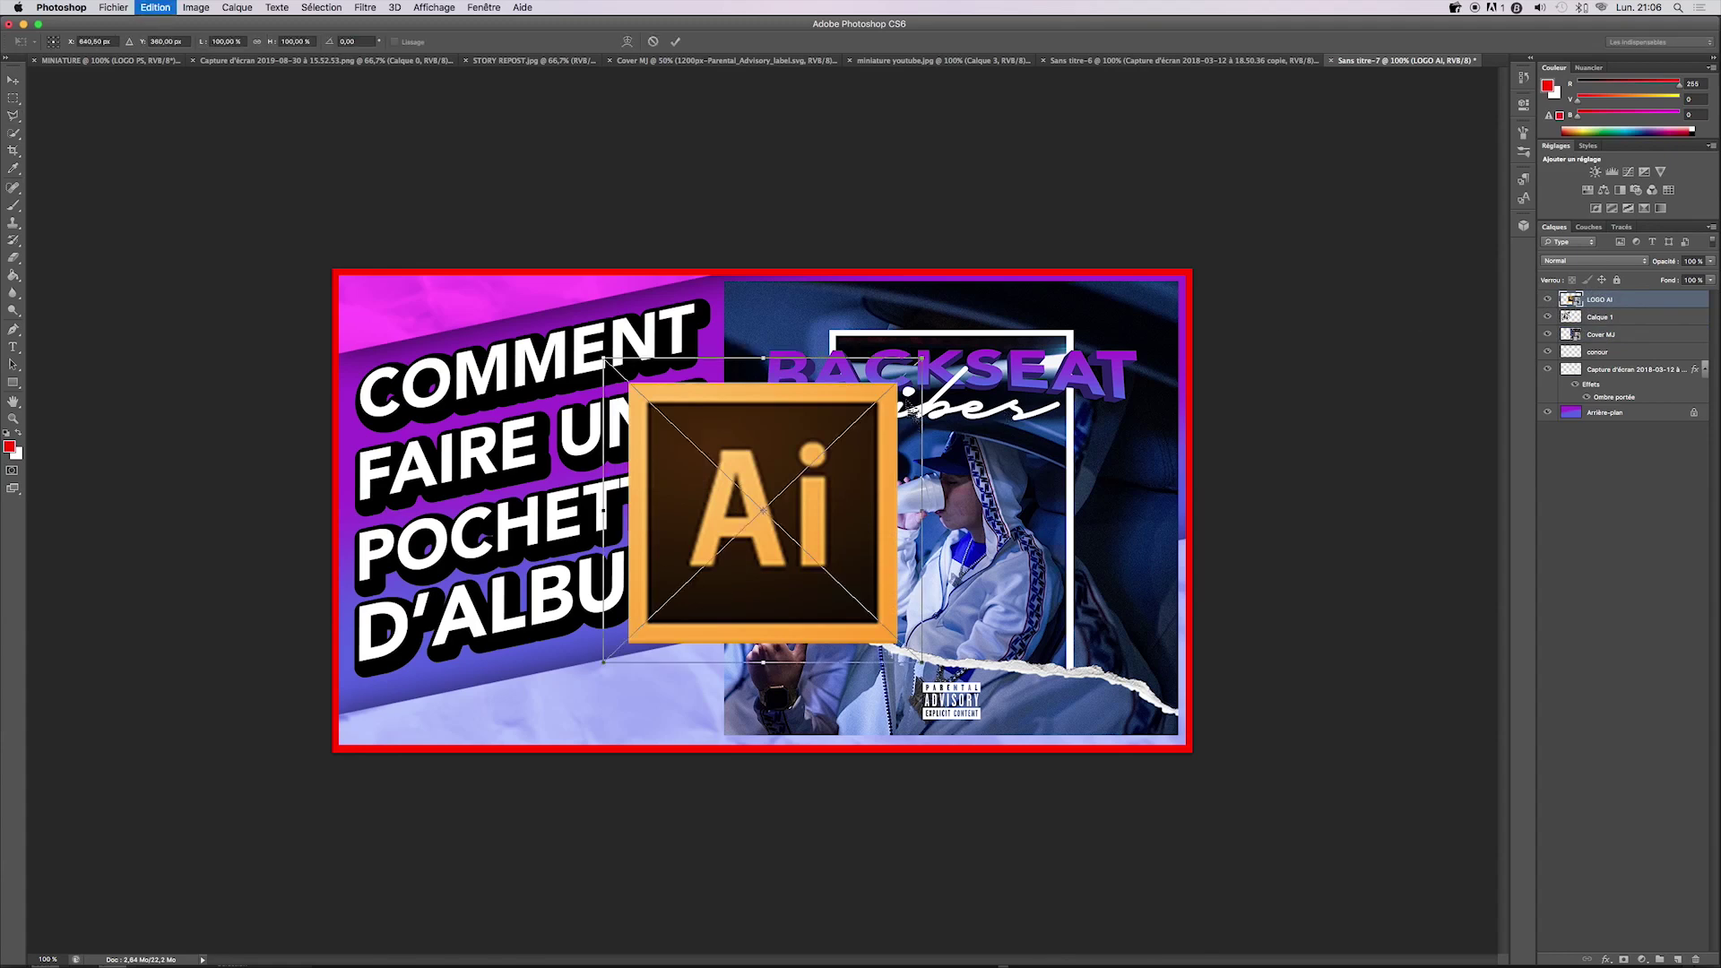
mouse_move(922, 358)
left_mouse_down()
mouse_move(789, 460)
mouse_move(568, 689)
left_mouse_up()
key("Return")
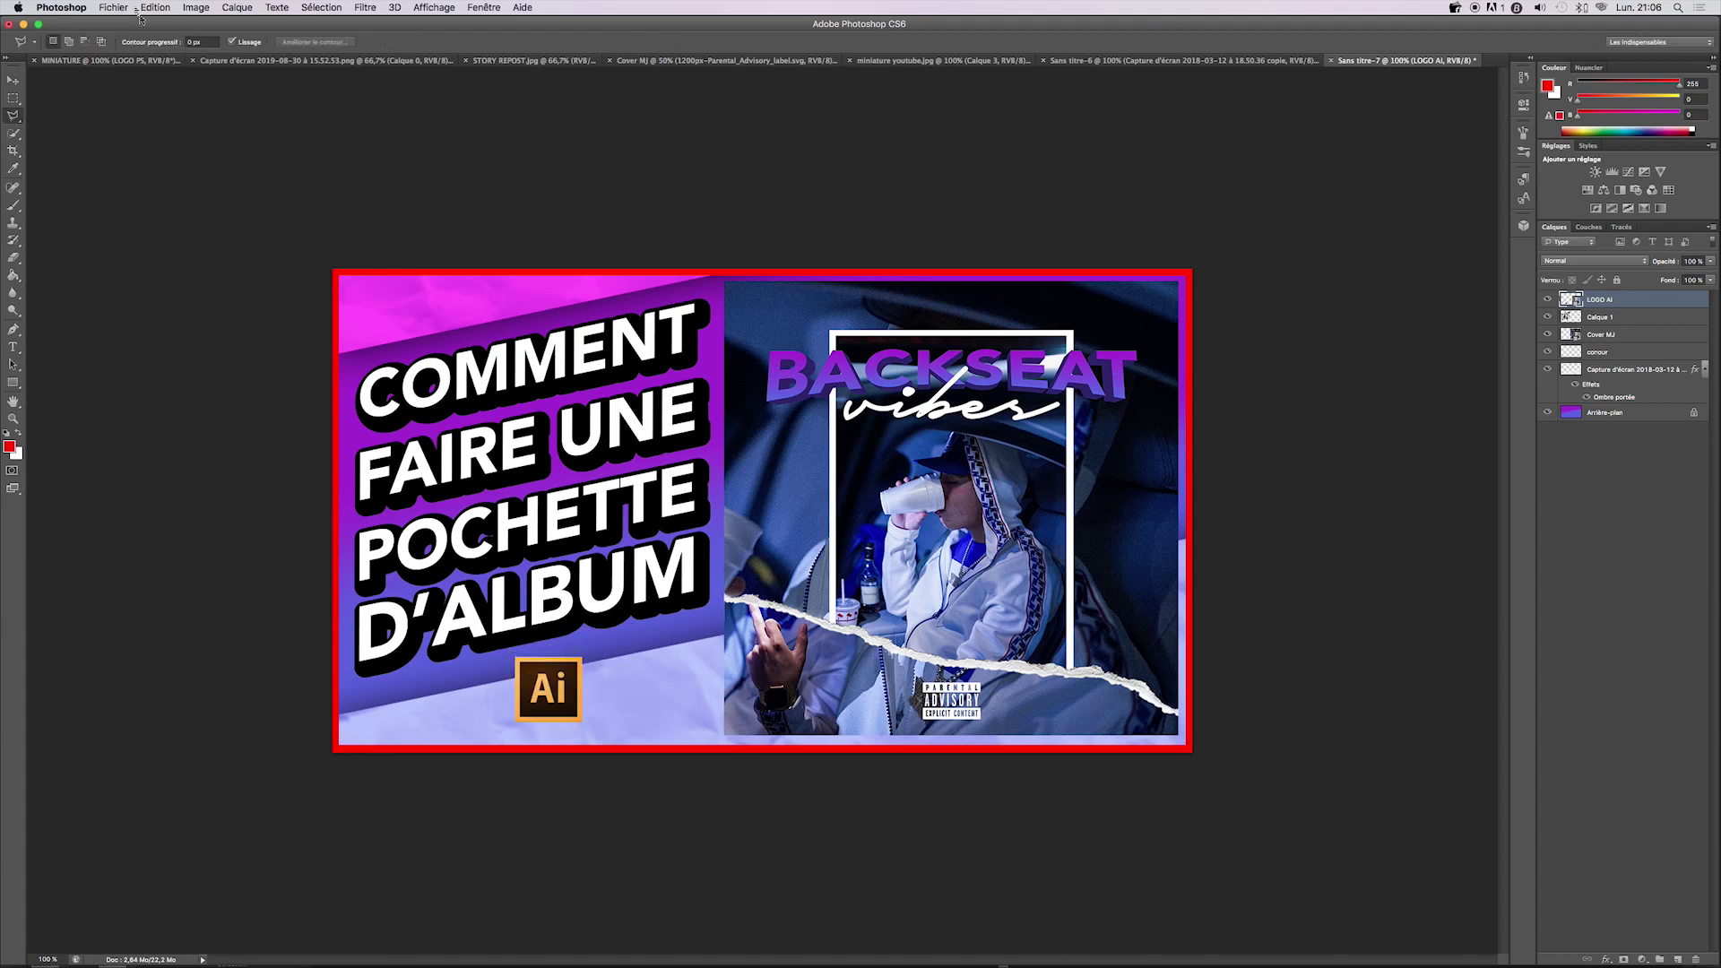
left_click(114, 7)
left_click(140, 232)
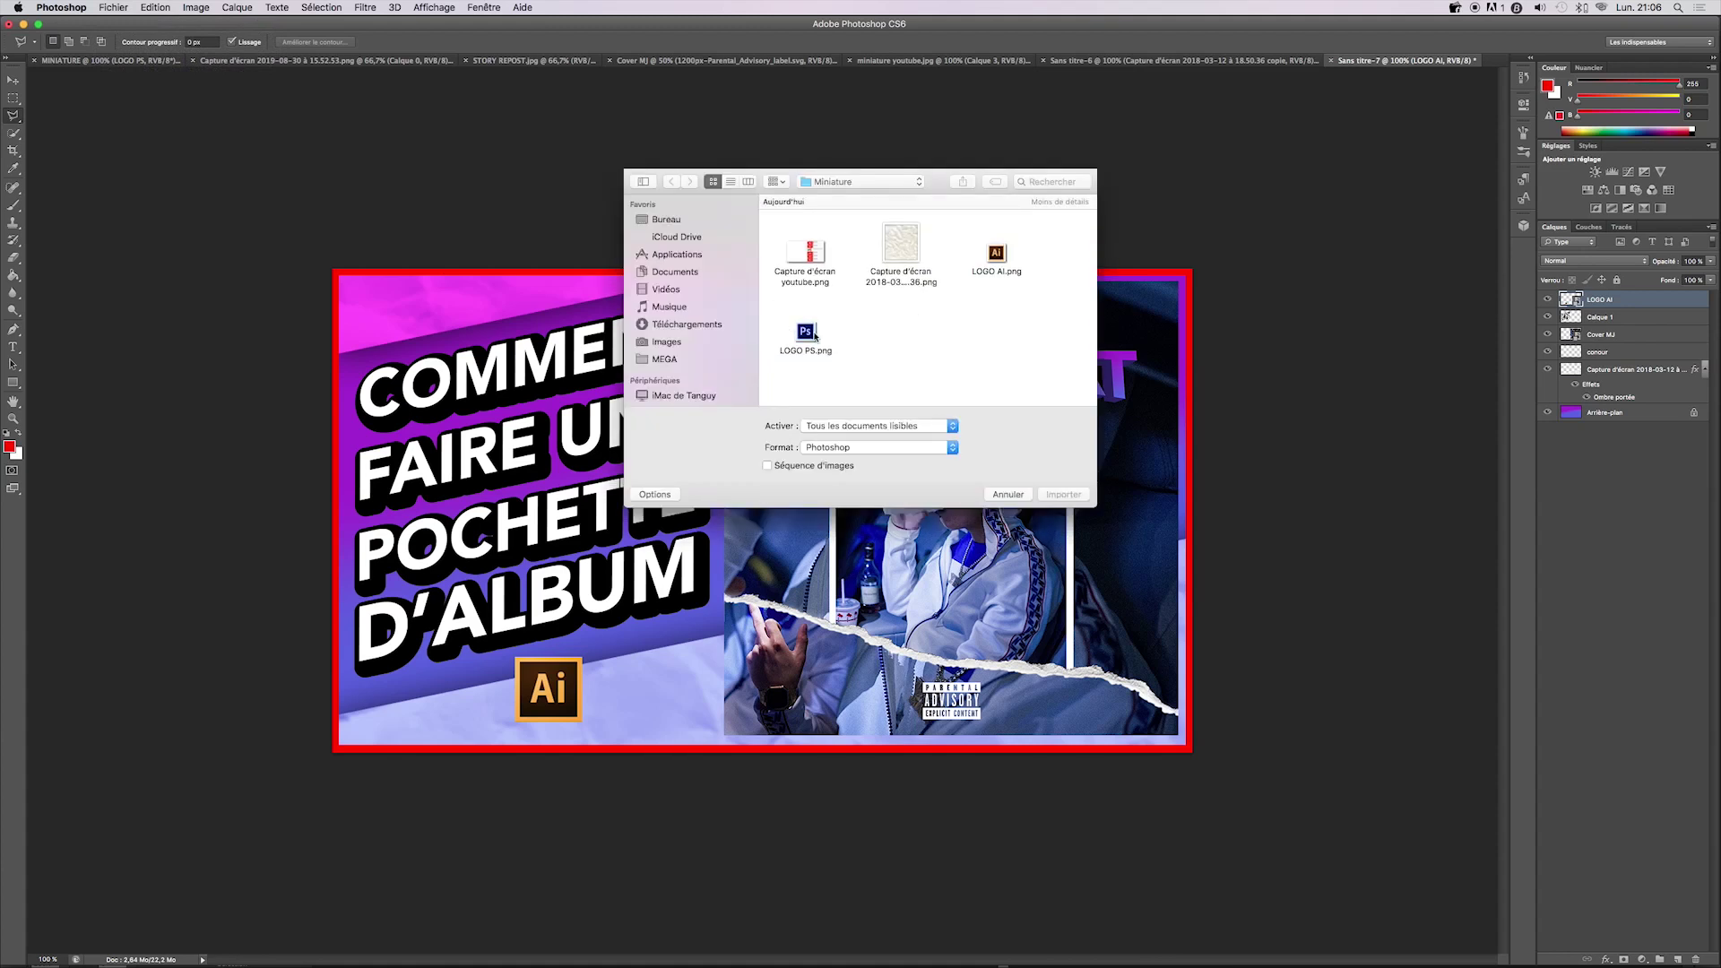
- Place LOGO PS.png and scale it to match the Ai logo beside it
left_click(815, 336)
double_click(815, 336)
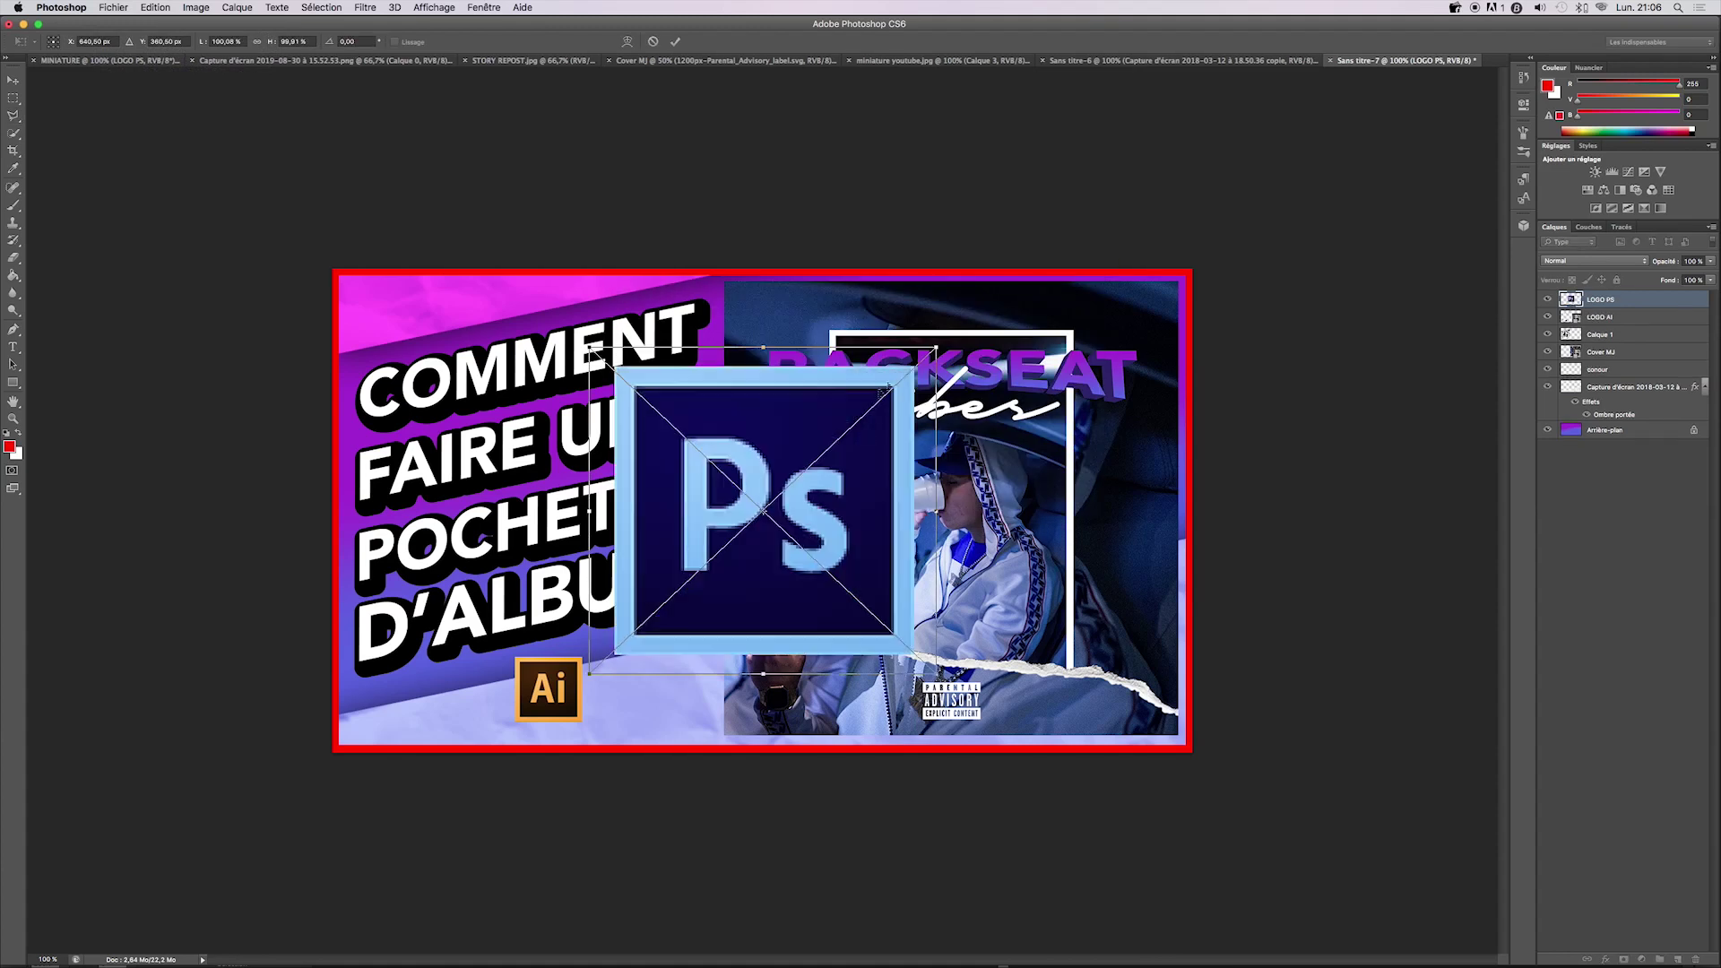
mouse_move(933, 353)
left_mouse_down()
mouse_move(804, 459)
mouse_move(771, 609)
mouse_move(731, 644)
mouse_move(647, 666)
left_mouse_up()
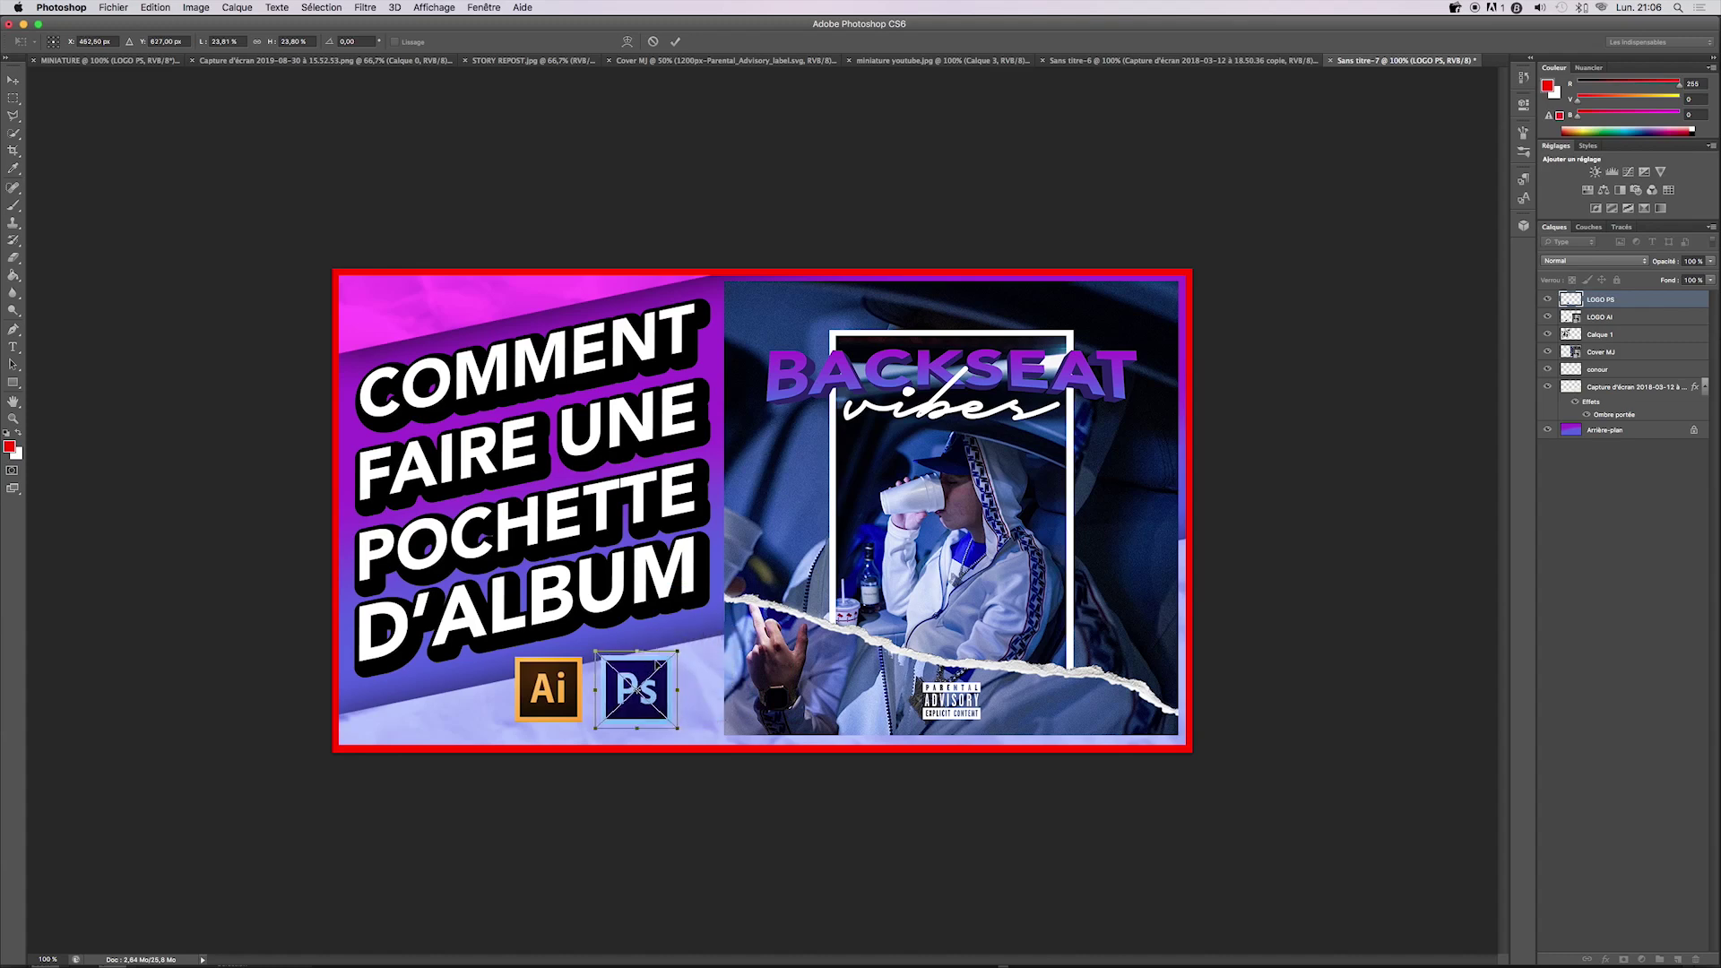
scroll(673, 722, "up", 5)
scroll(672, 722, "up", 5)
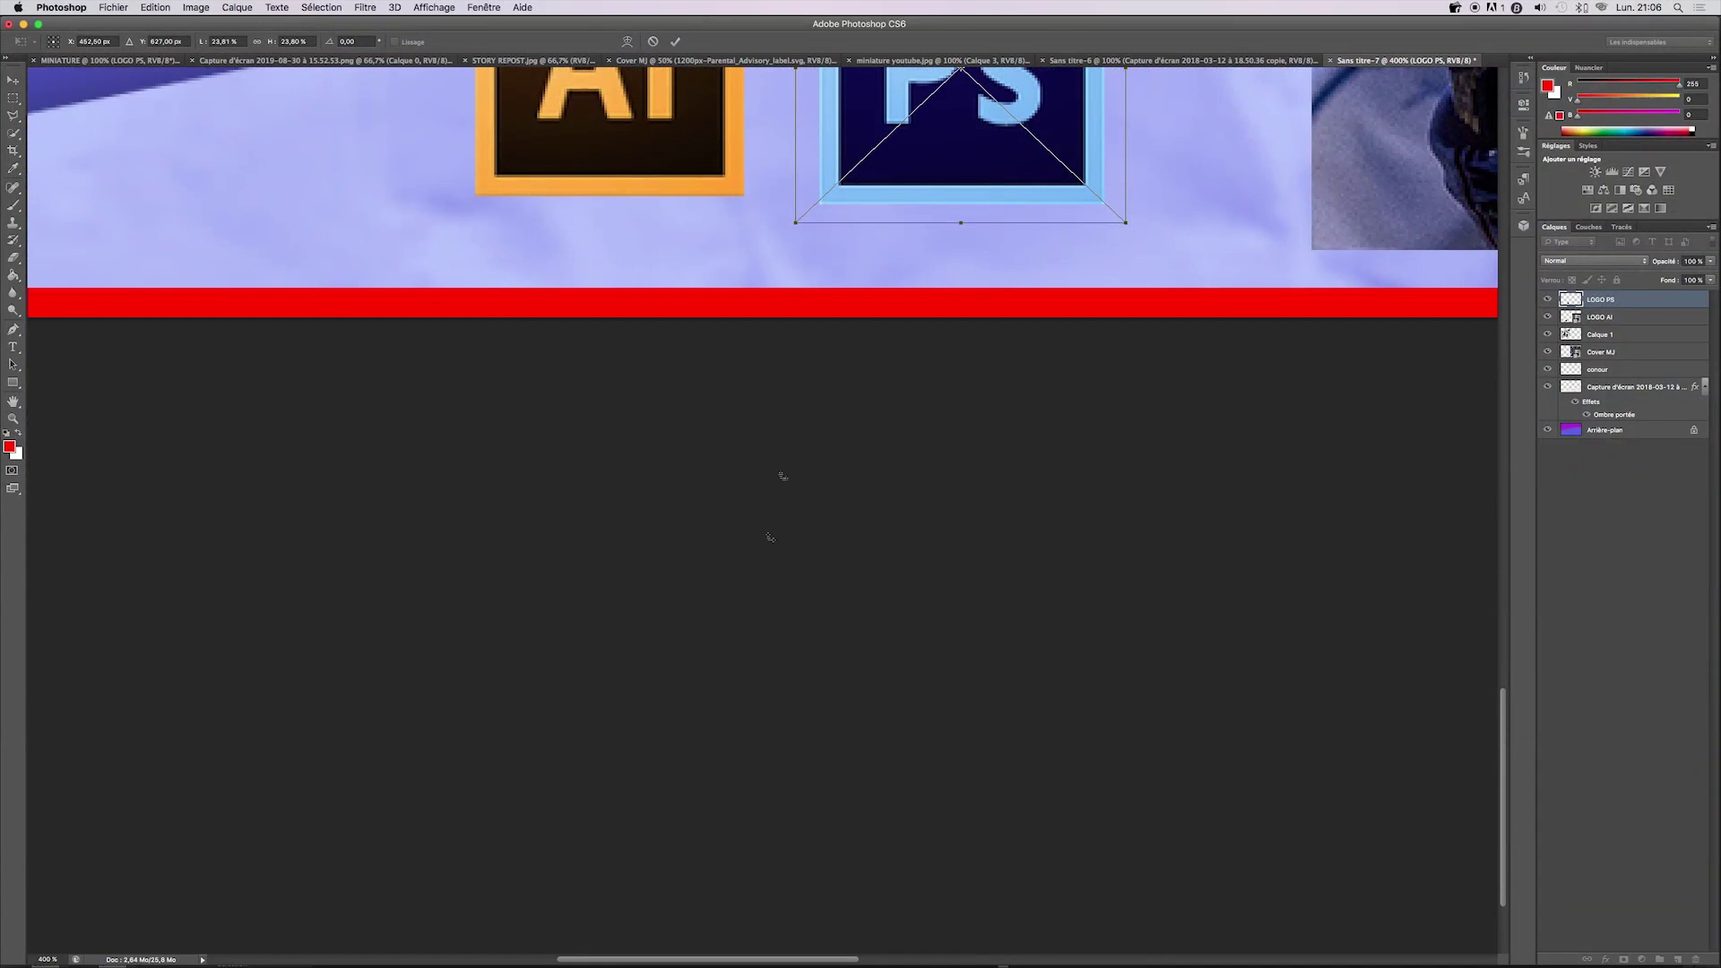
scroll(784, 469, "up", 5)
scroll(784, 469, "up", 2)
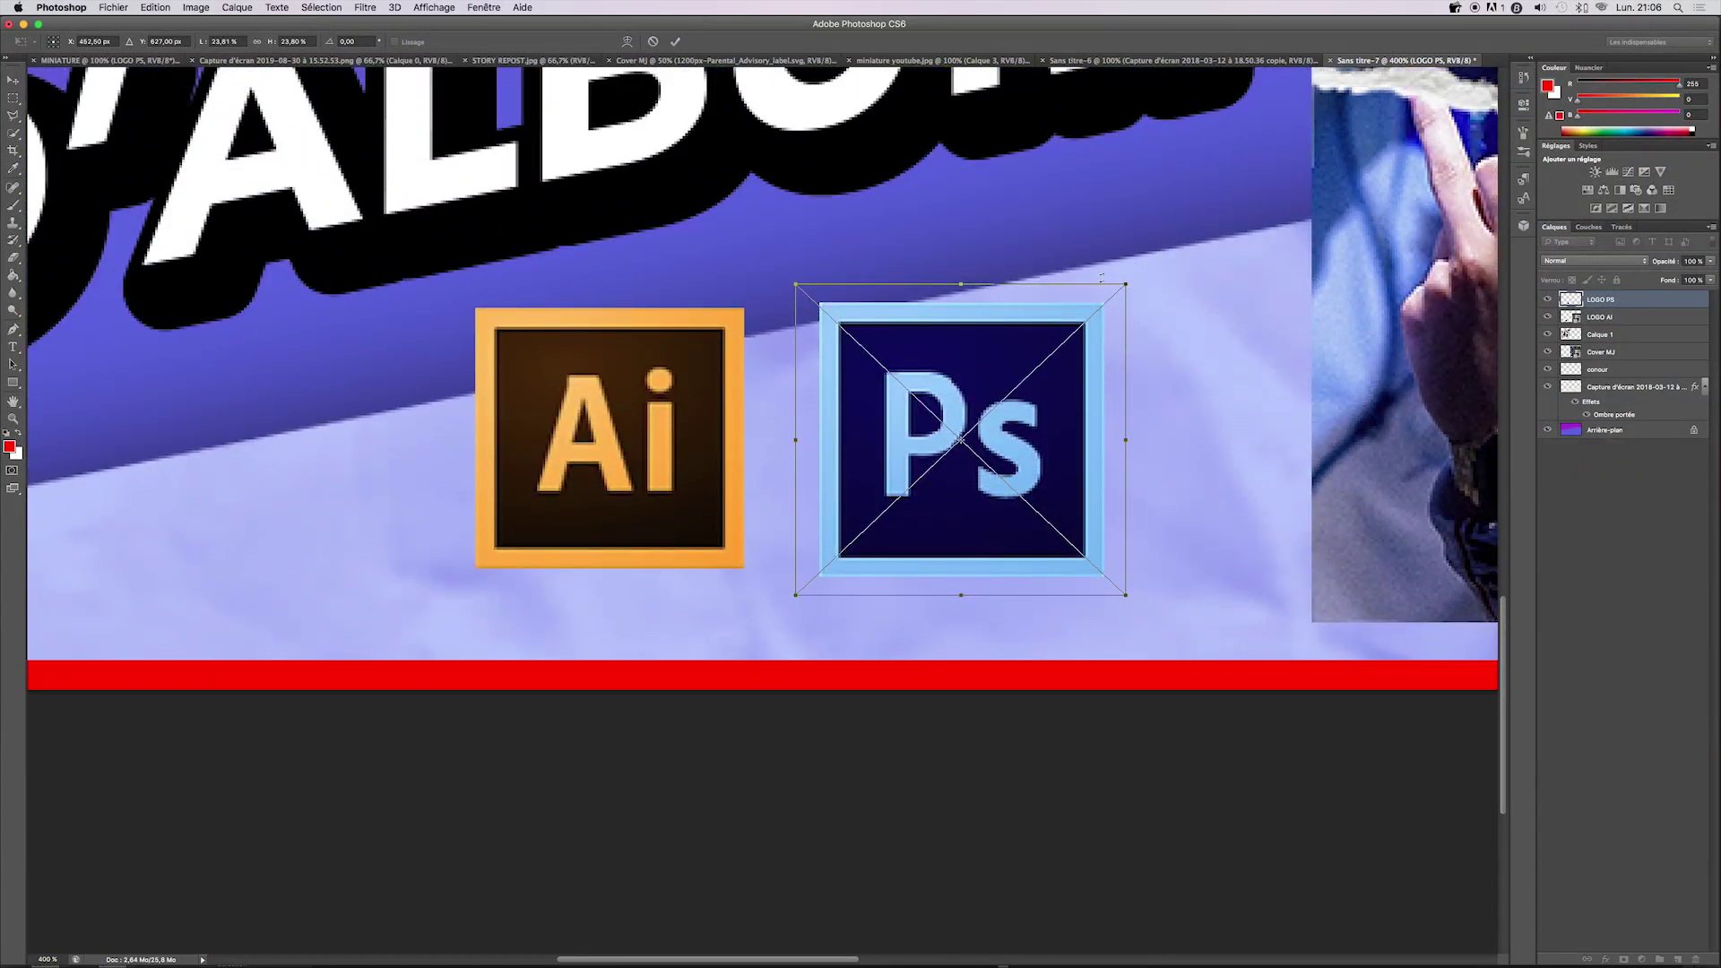
left_click_drag(1129, 283, 1126, 286)
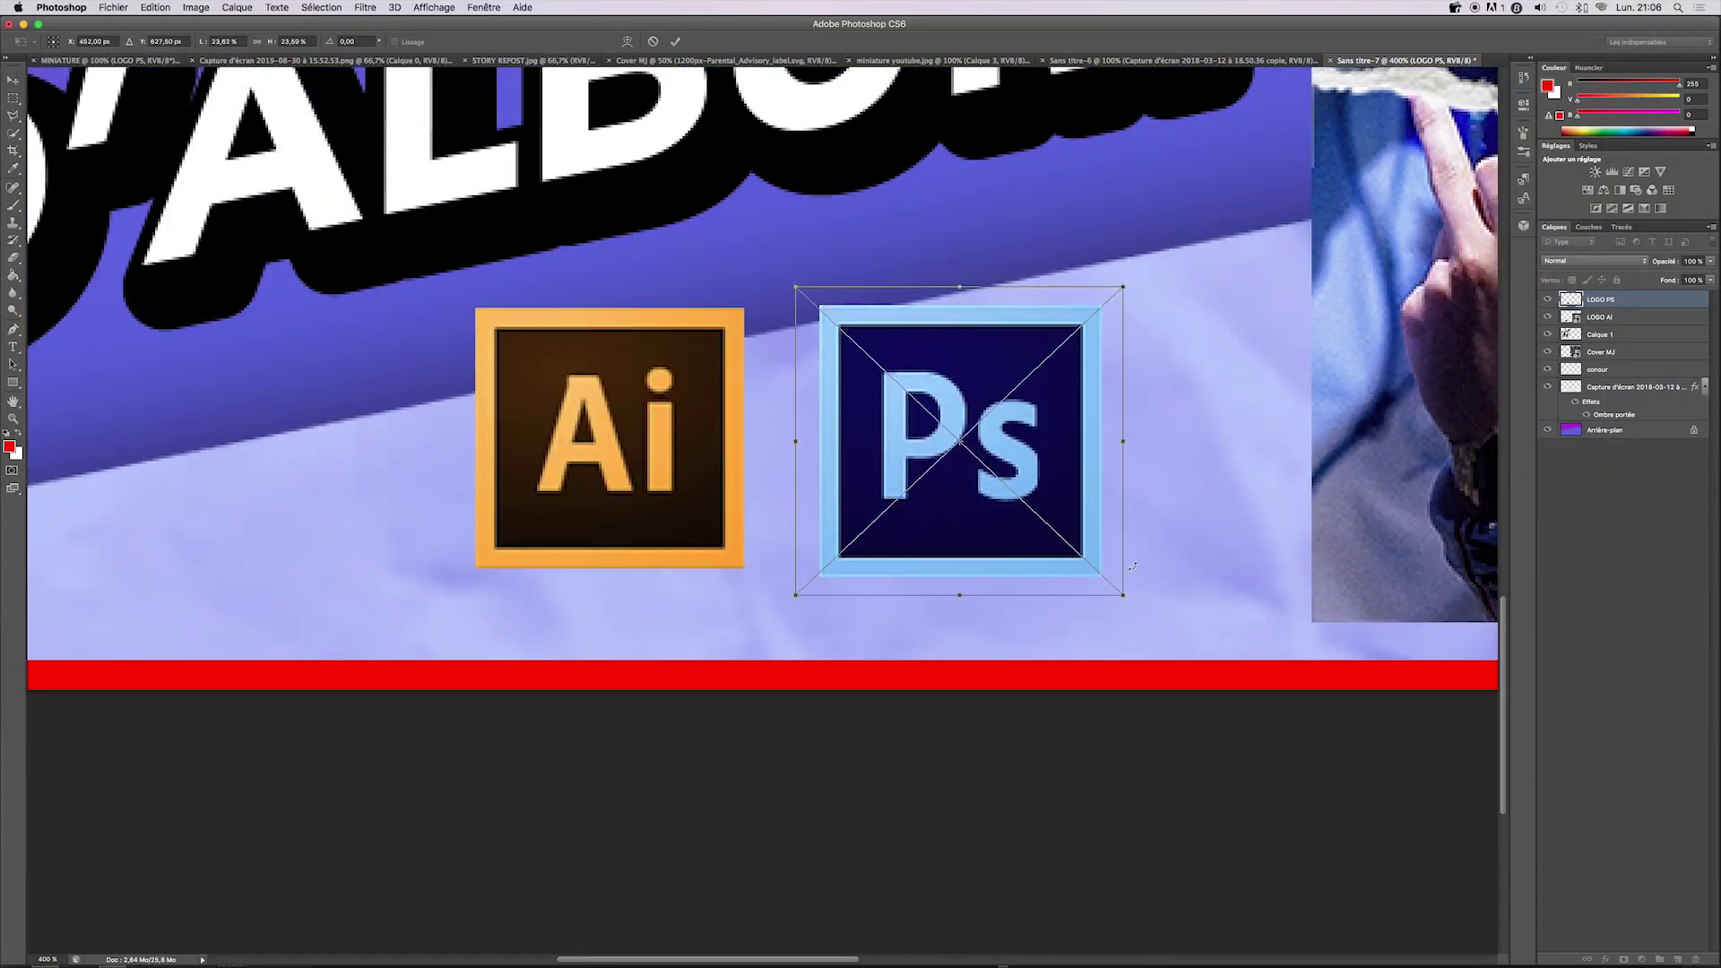
left_click_drag(1120, 595, 1109, 592)
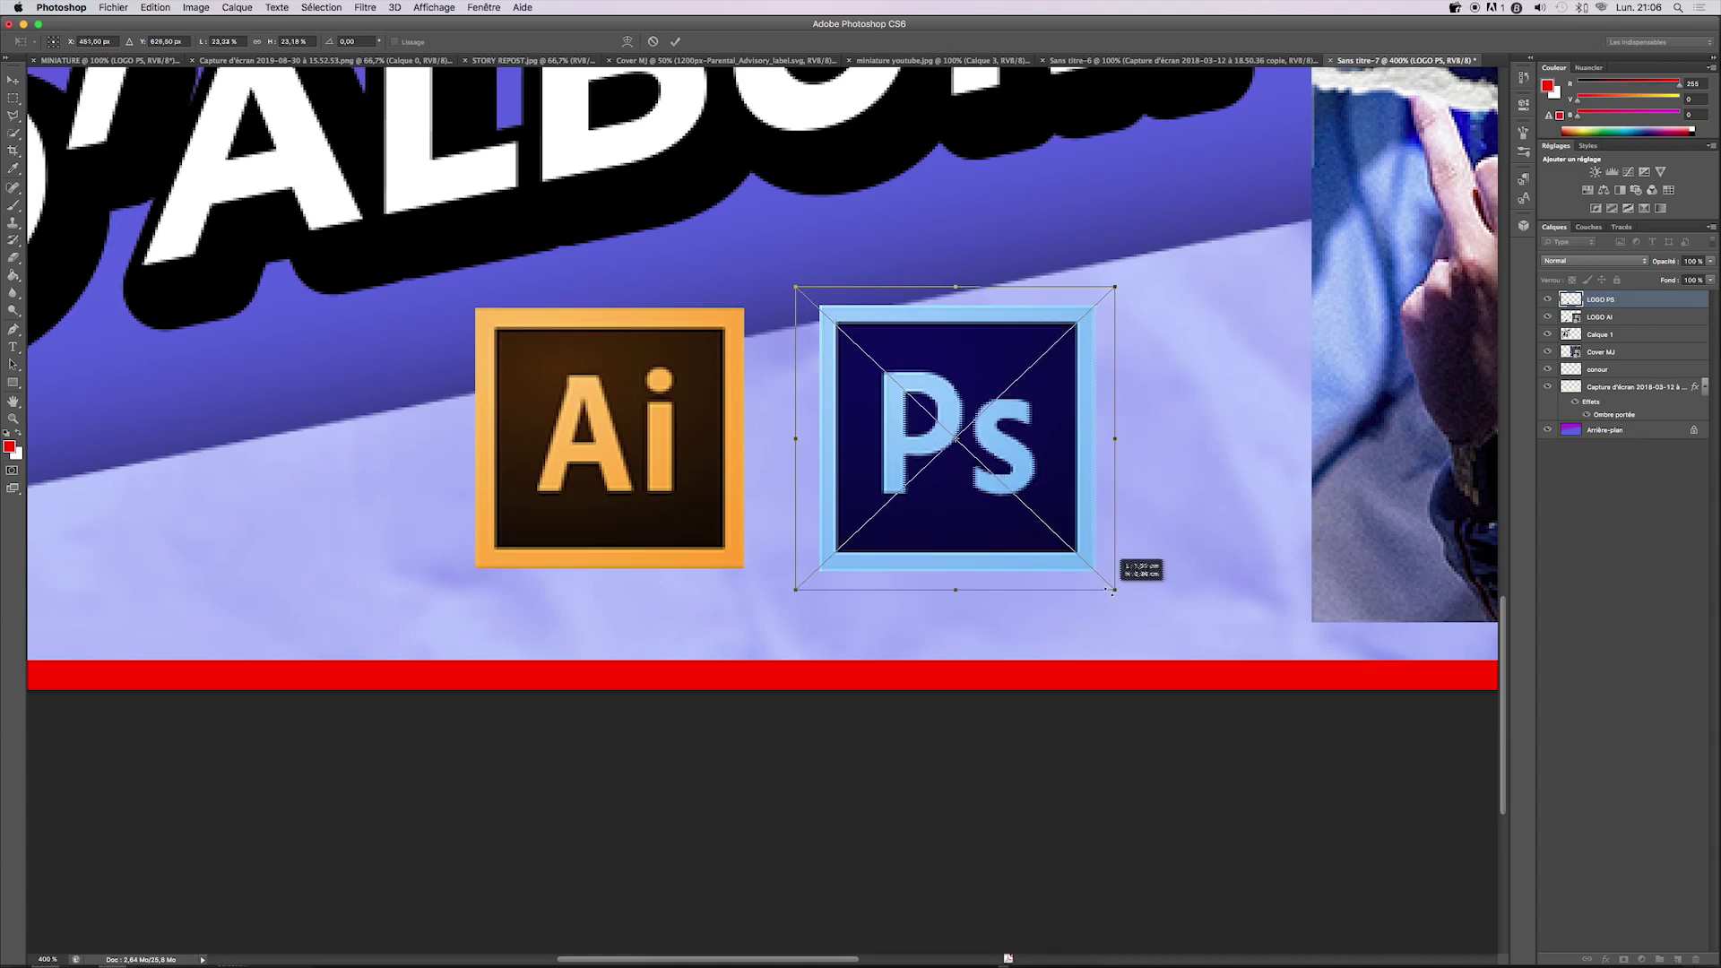
key("l")
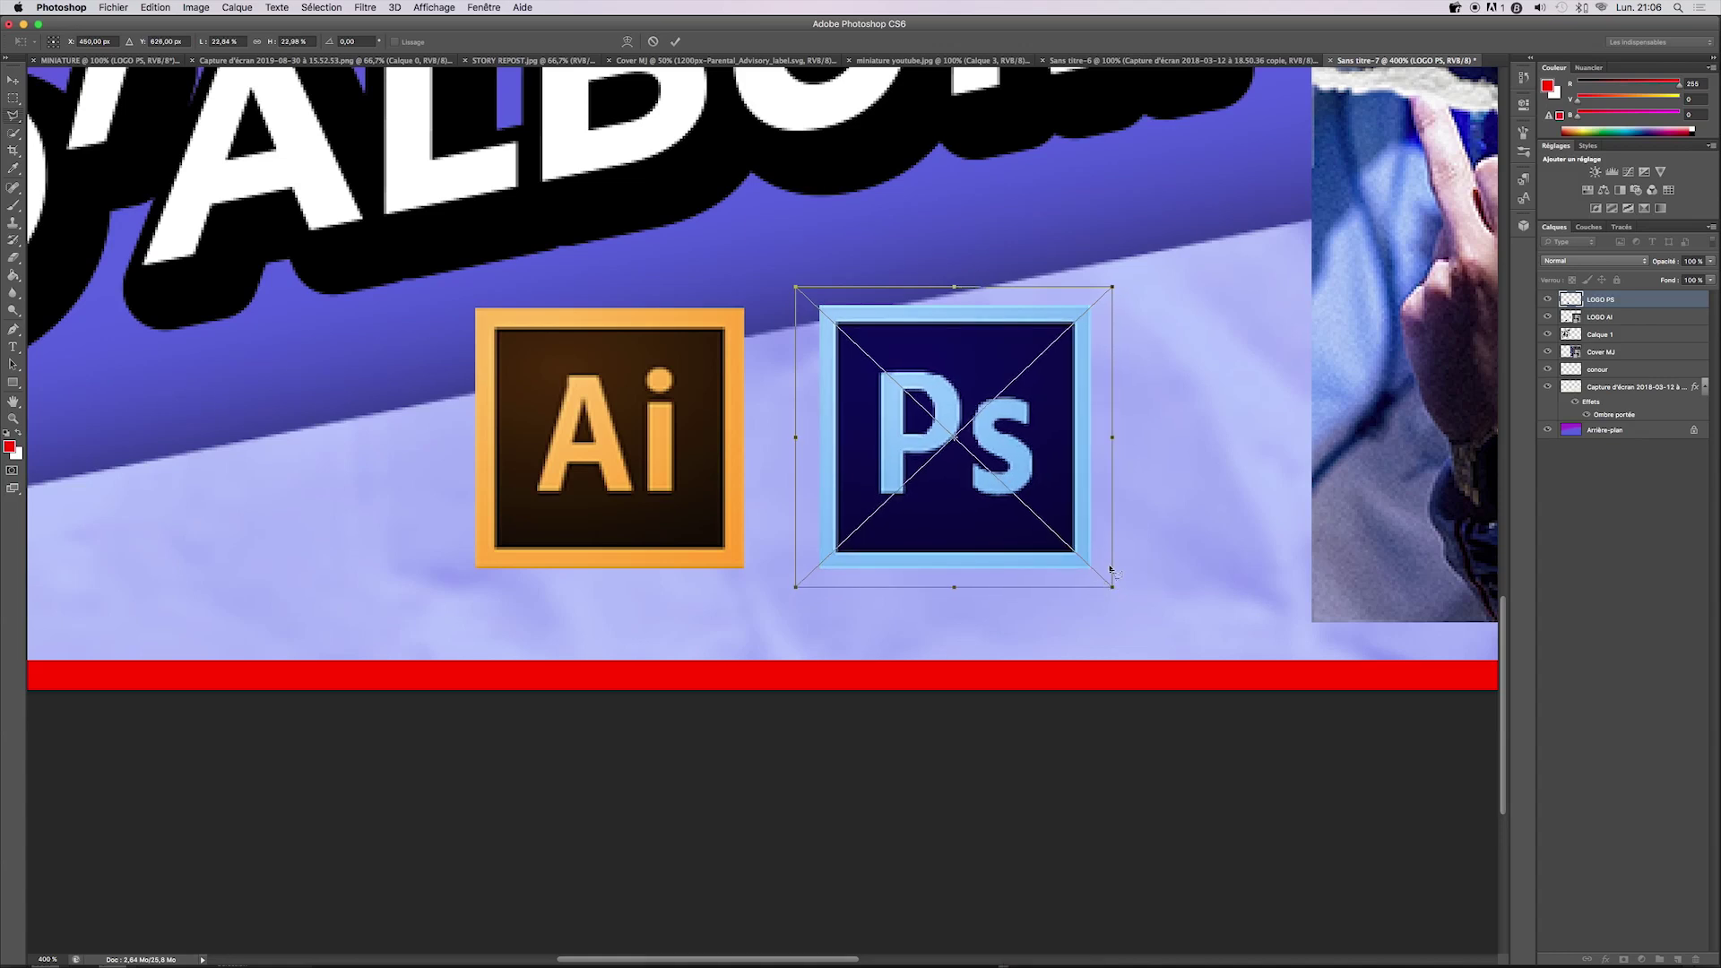
key("super+1")
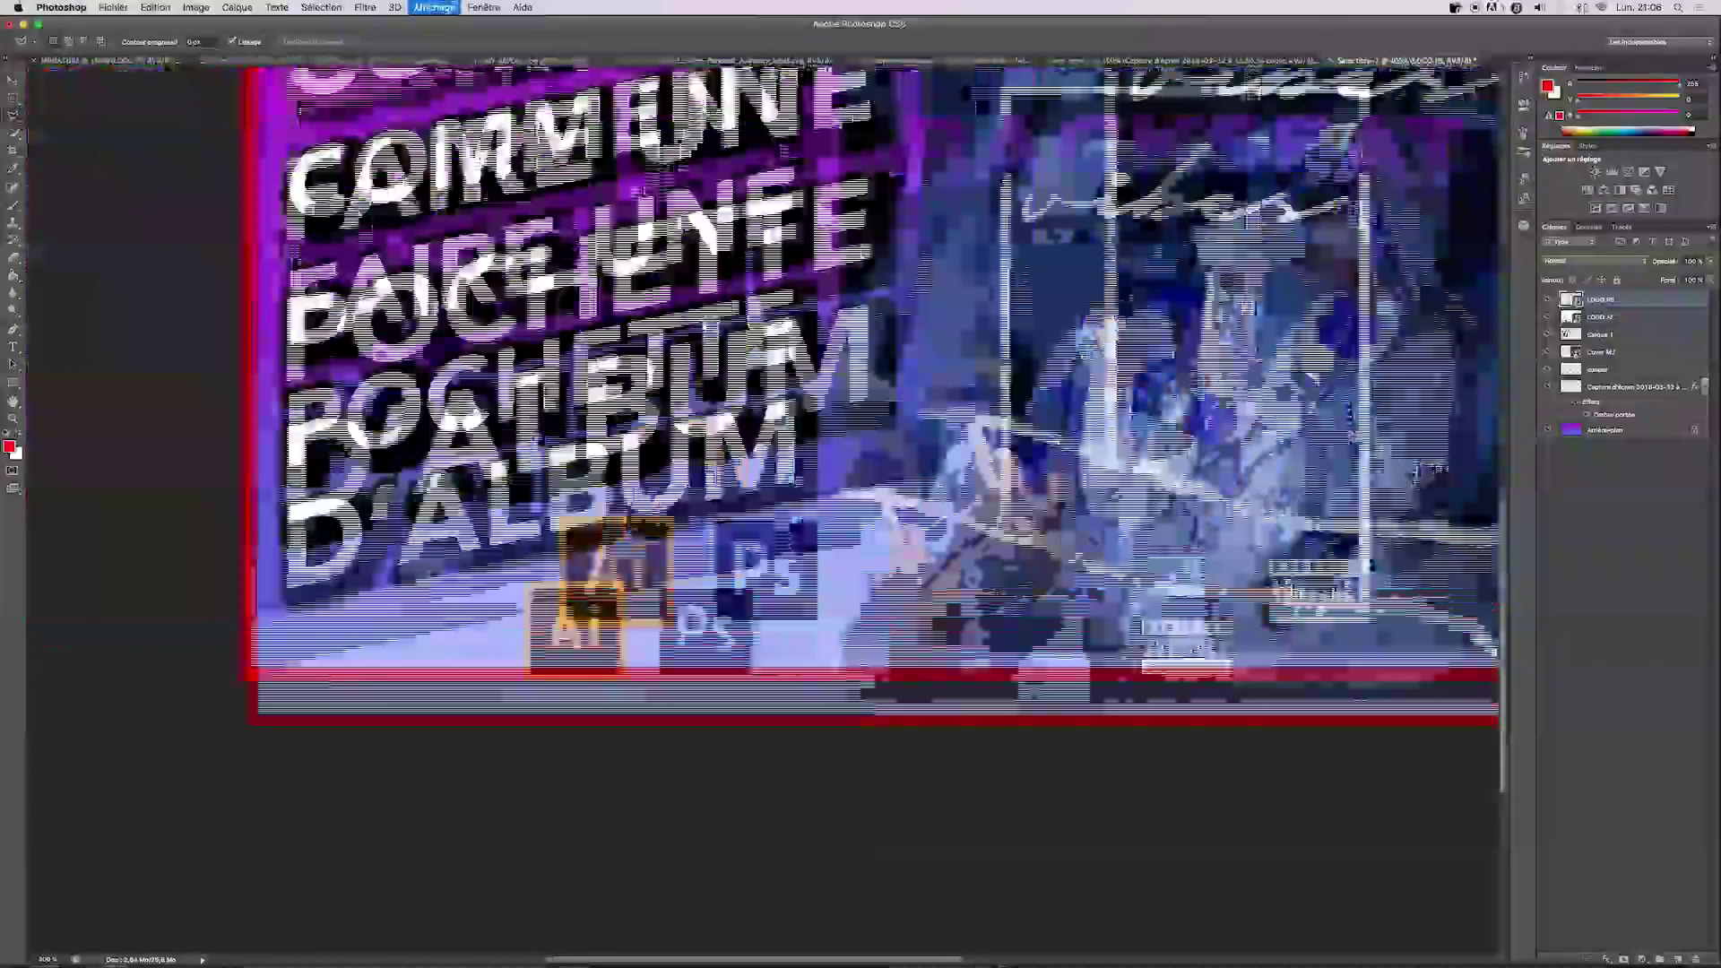
- Merge the LOGO AI and LOGO PS layers into a single layer
left_click(1616, 320, "shift")
right_click(1616, 320)
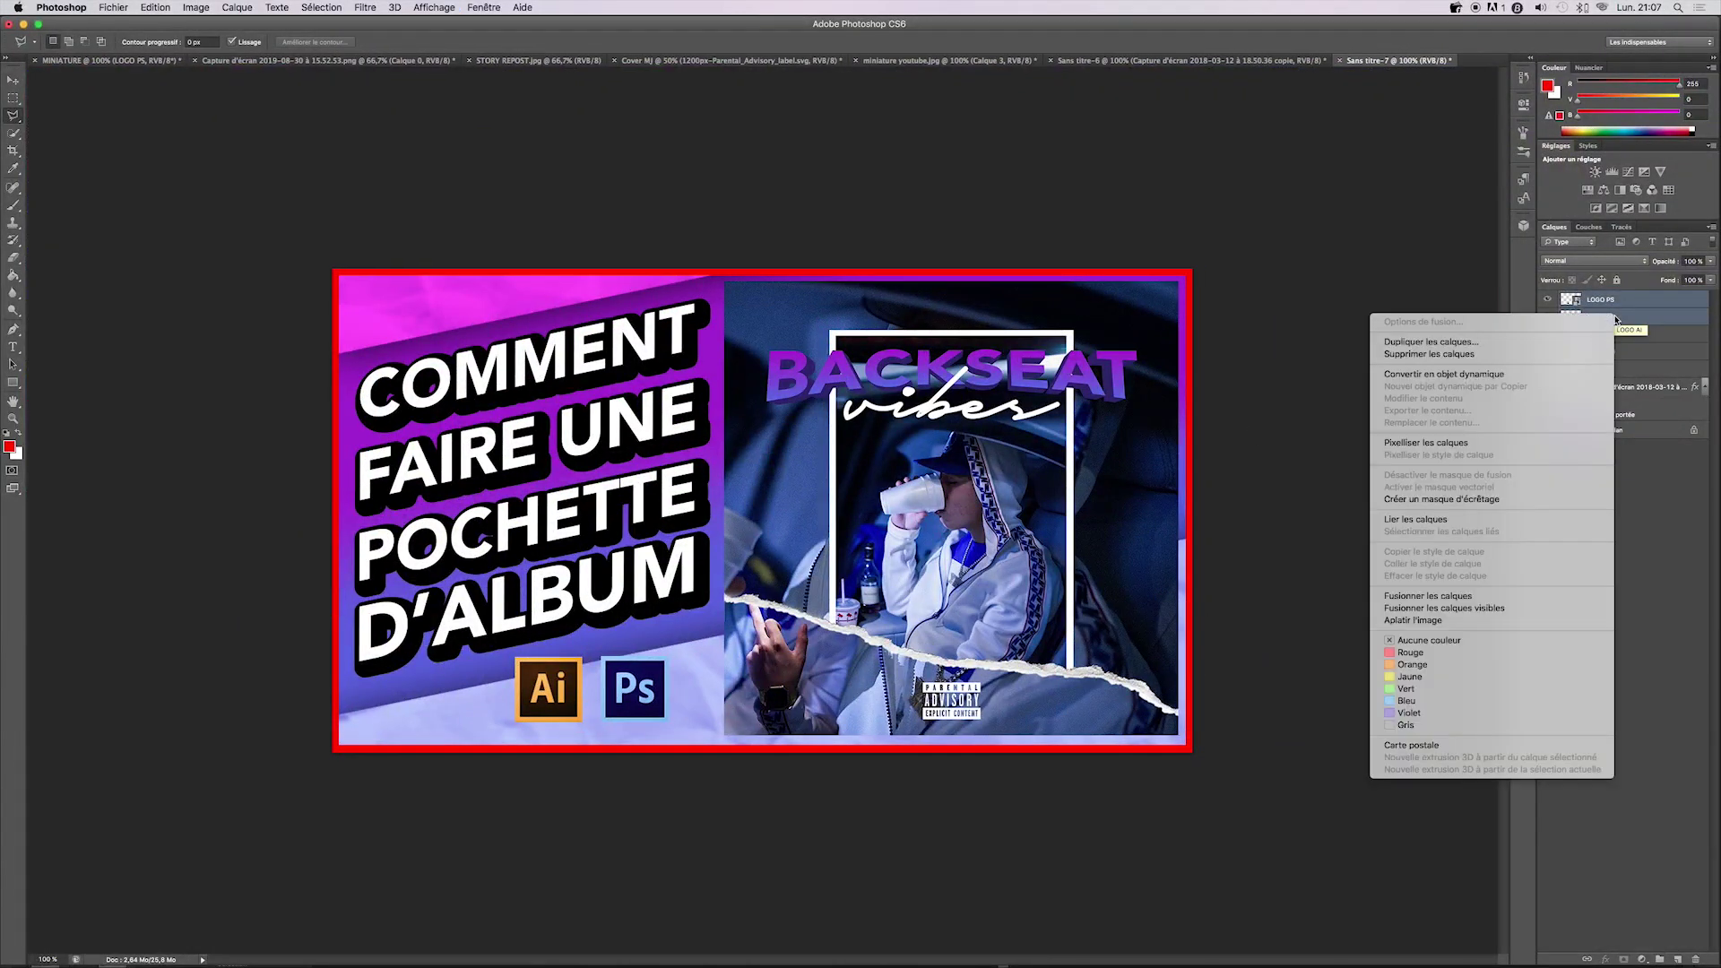
left_click(1355, 247)
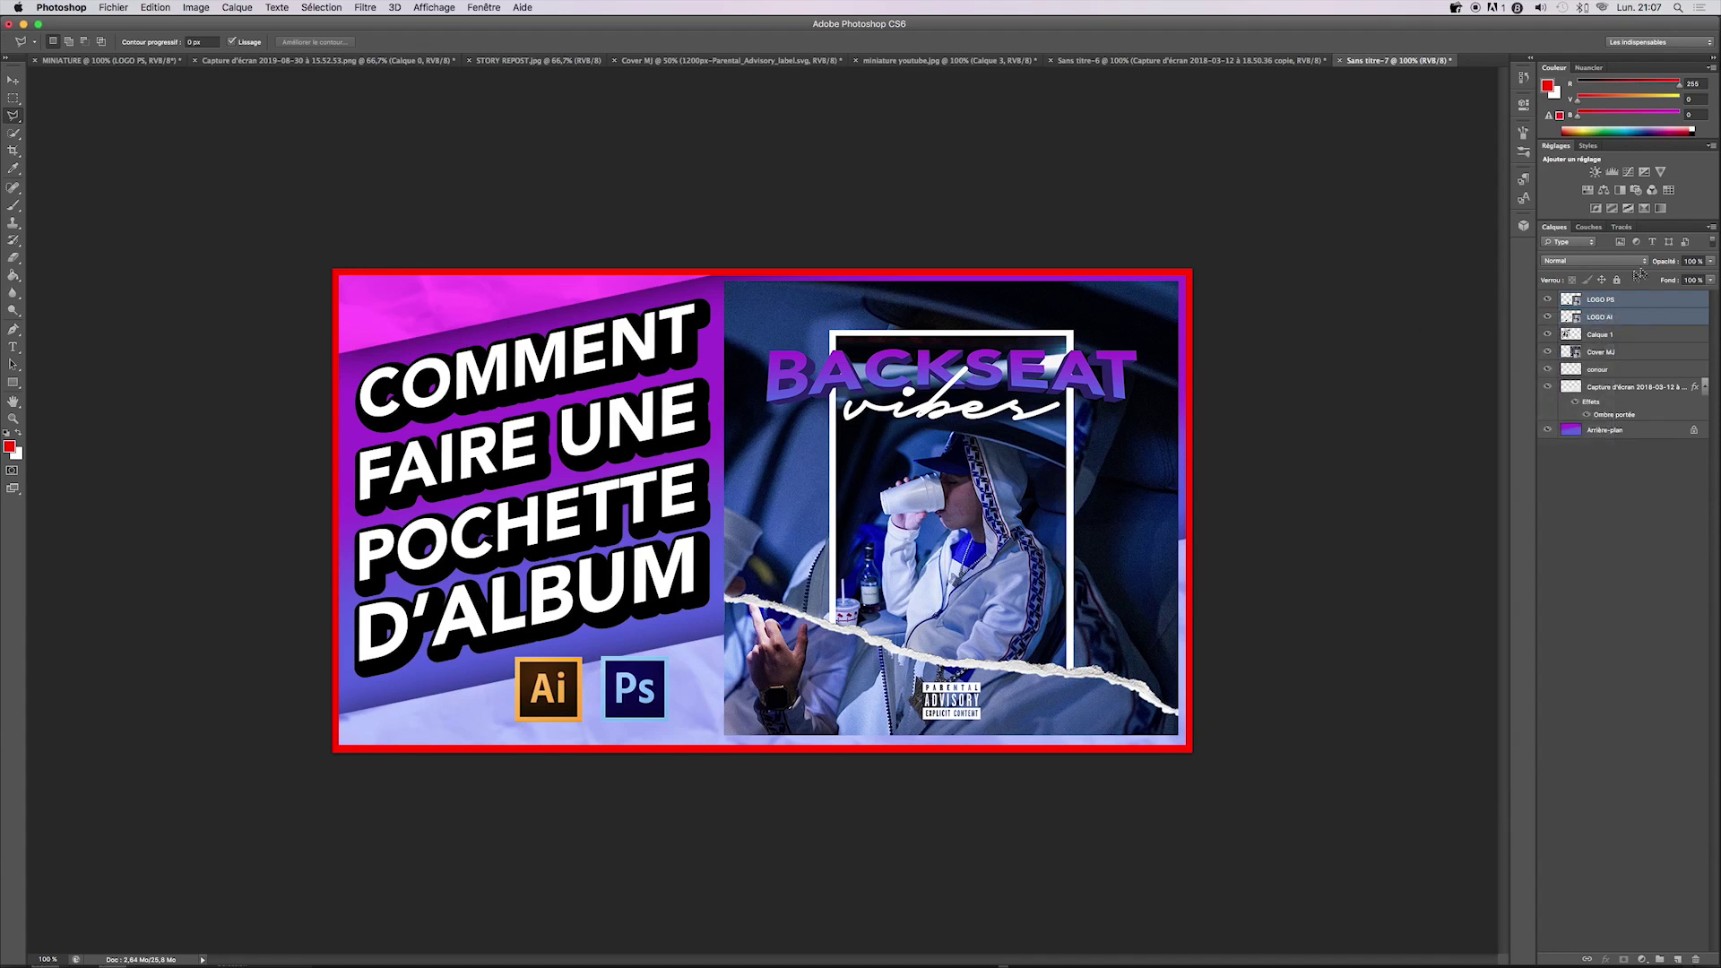
right_click(1607, 315)
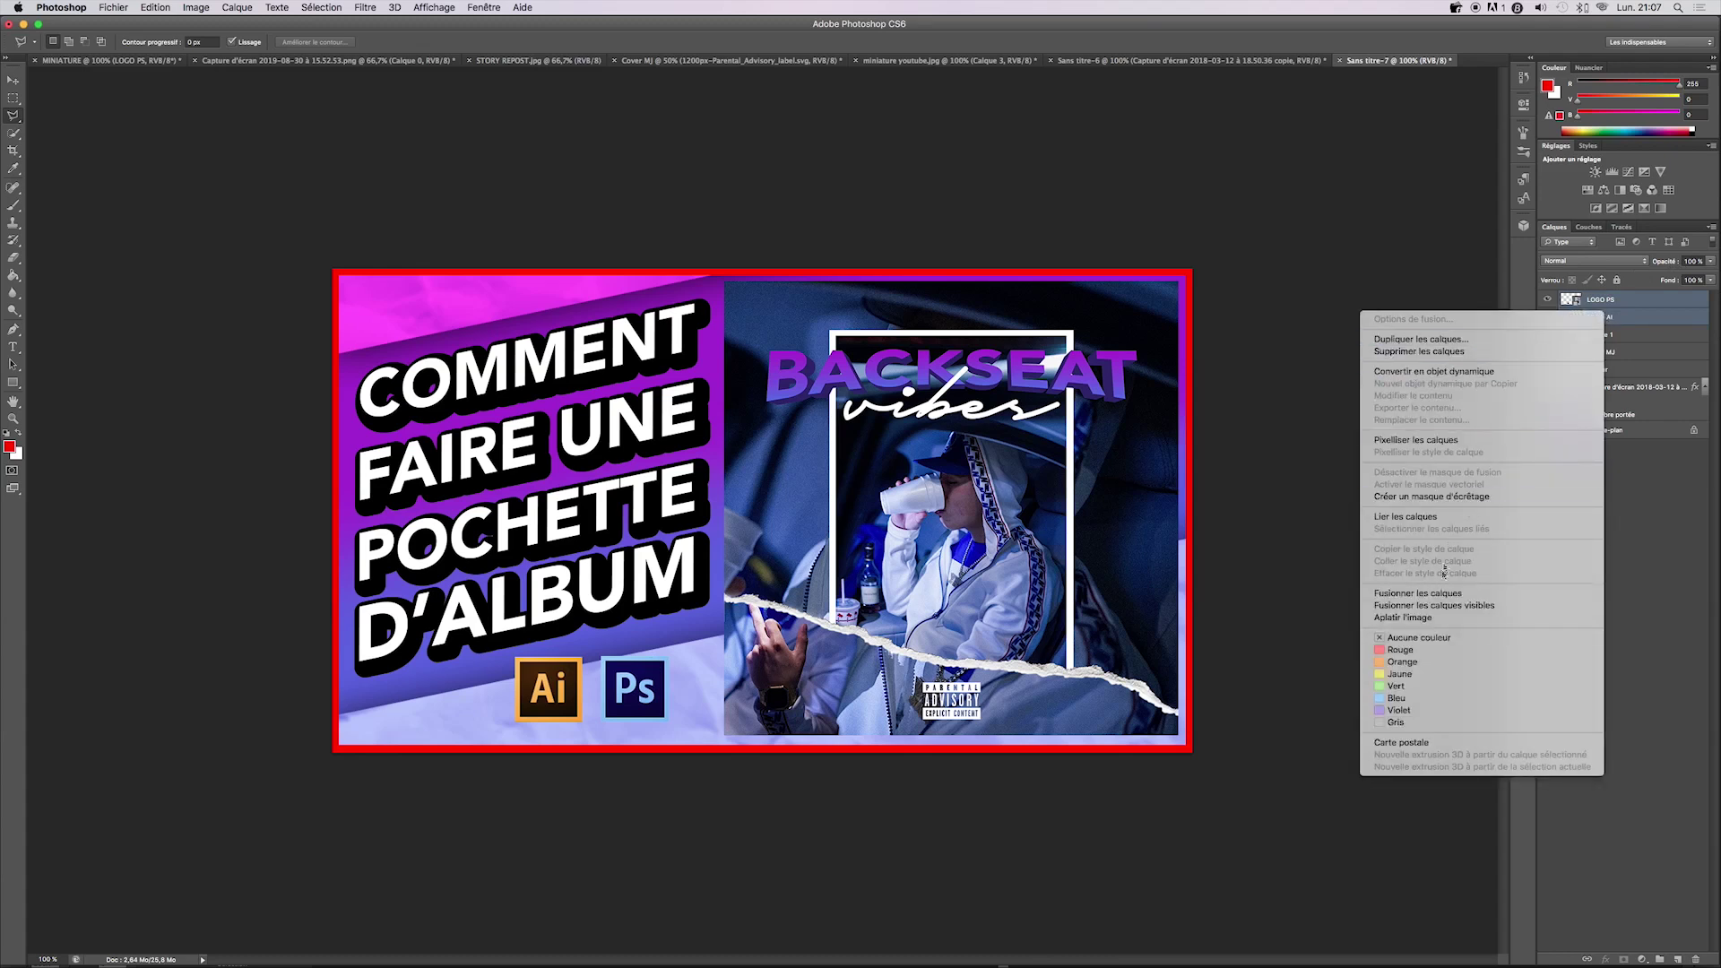
left_click(1440, 594)
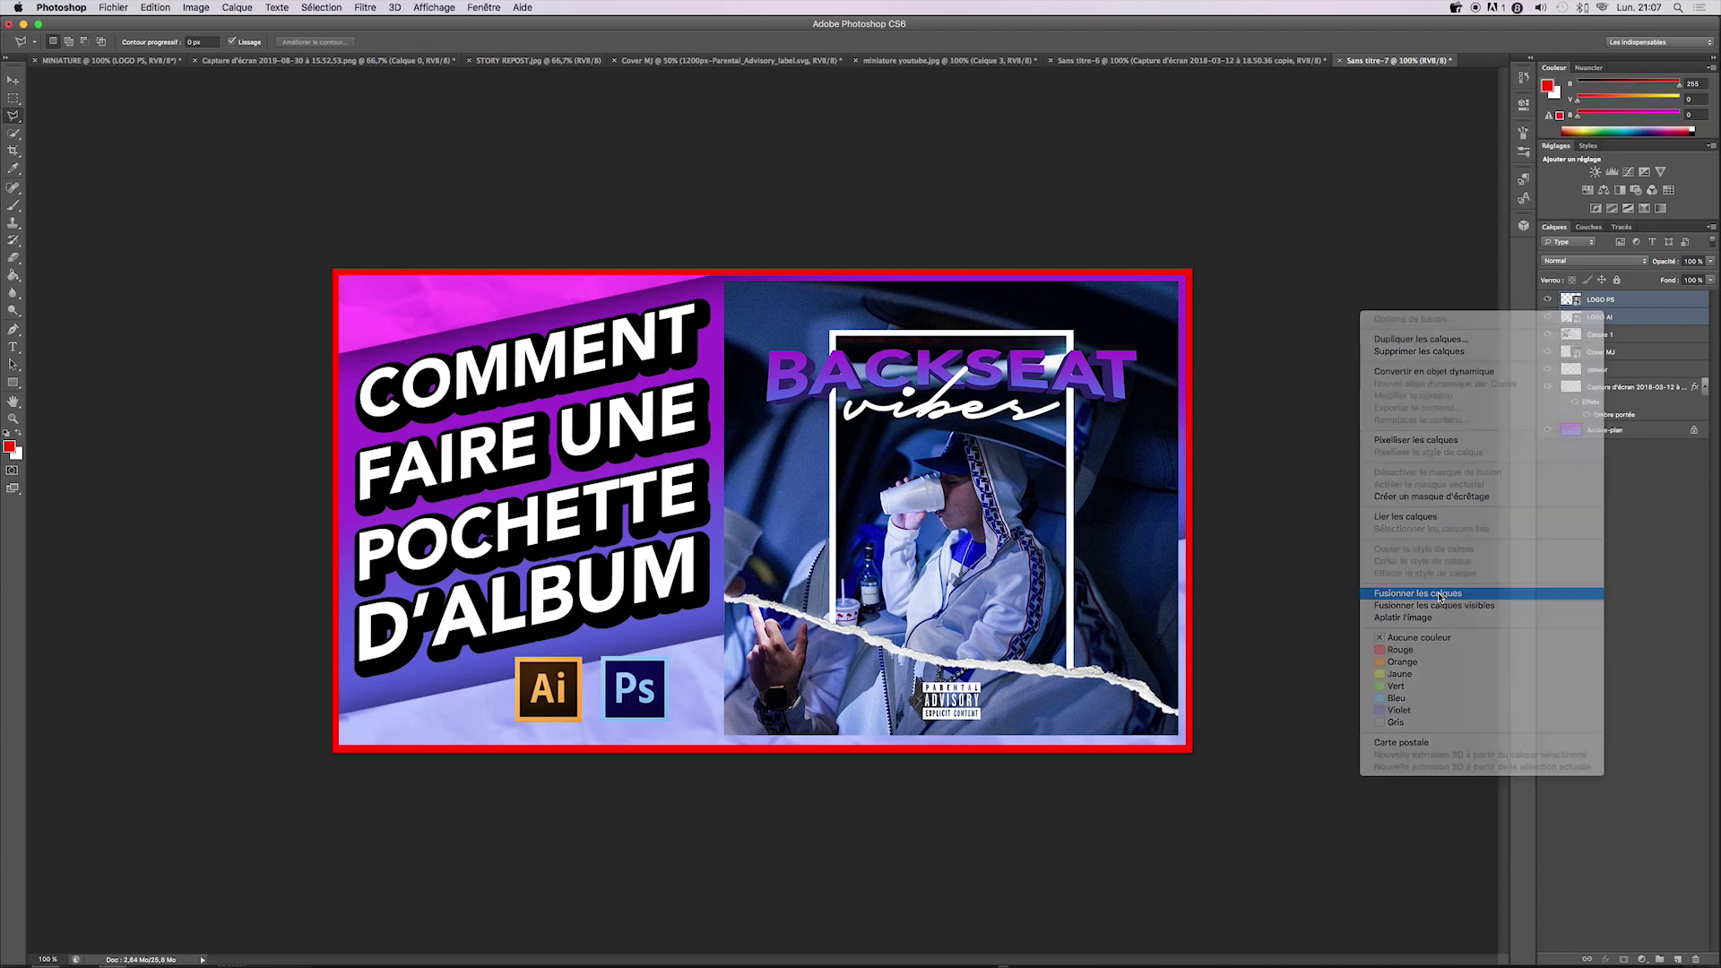
left_click(1548, 300)
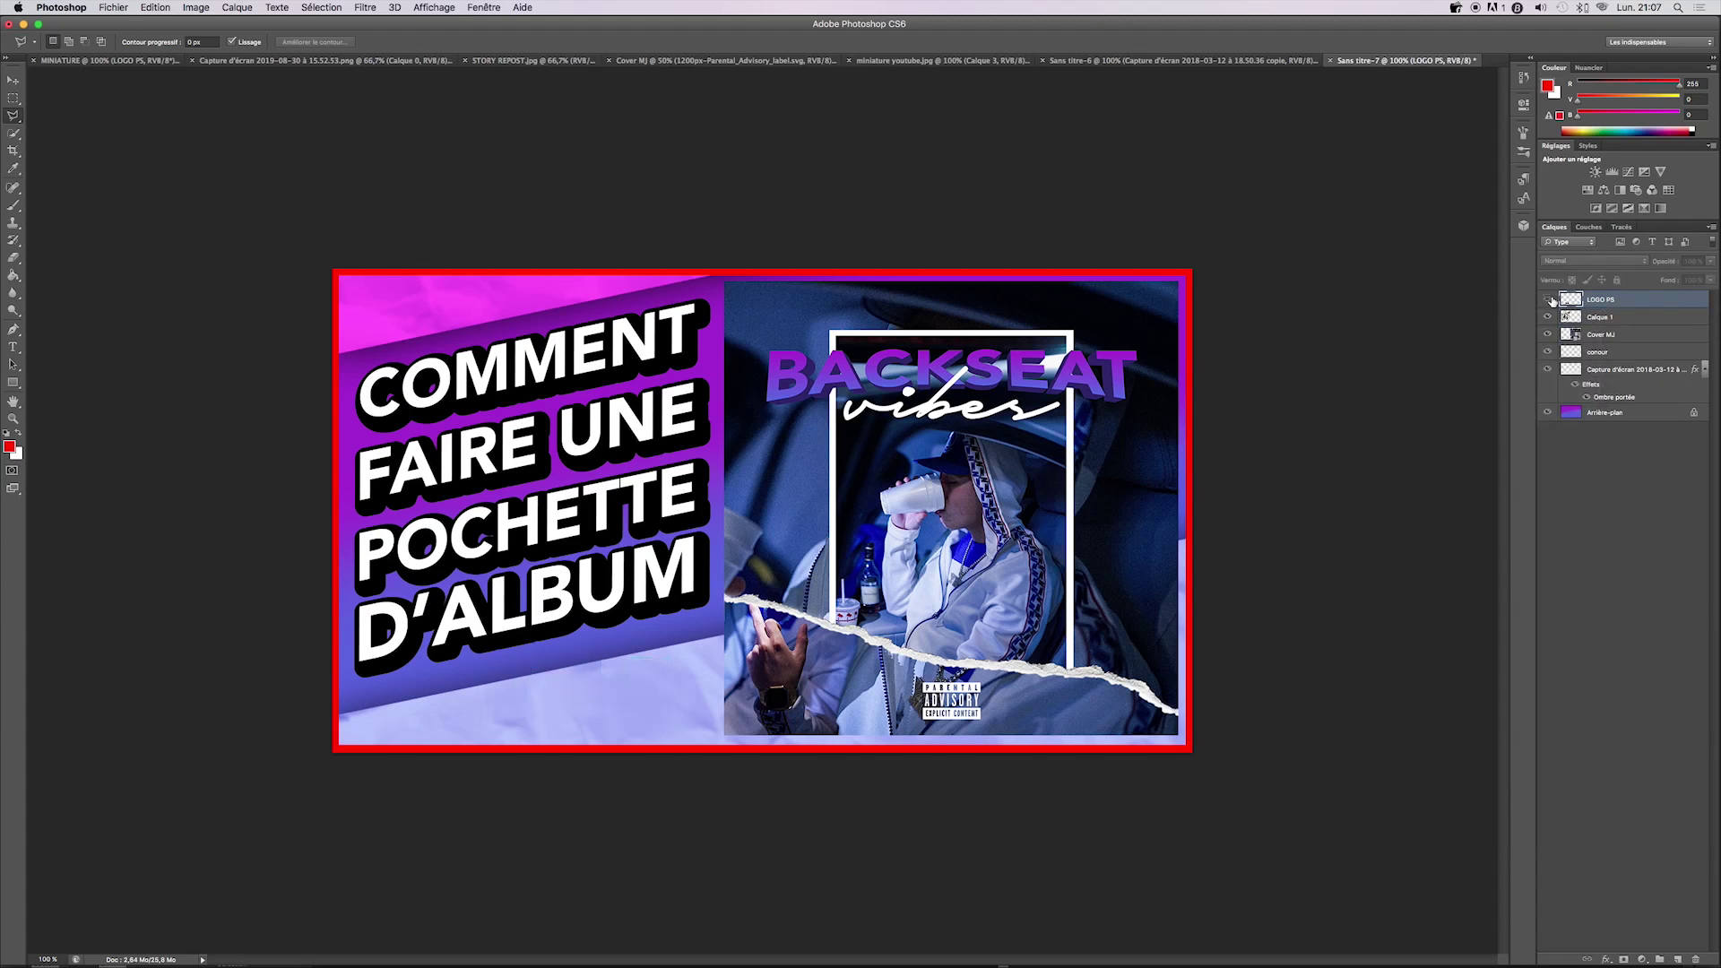
left_click(1549, 299)
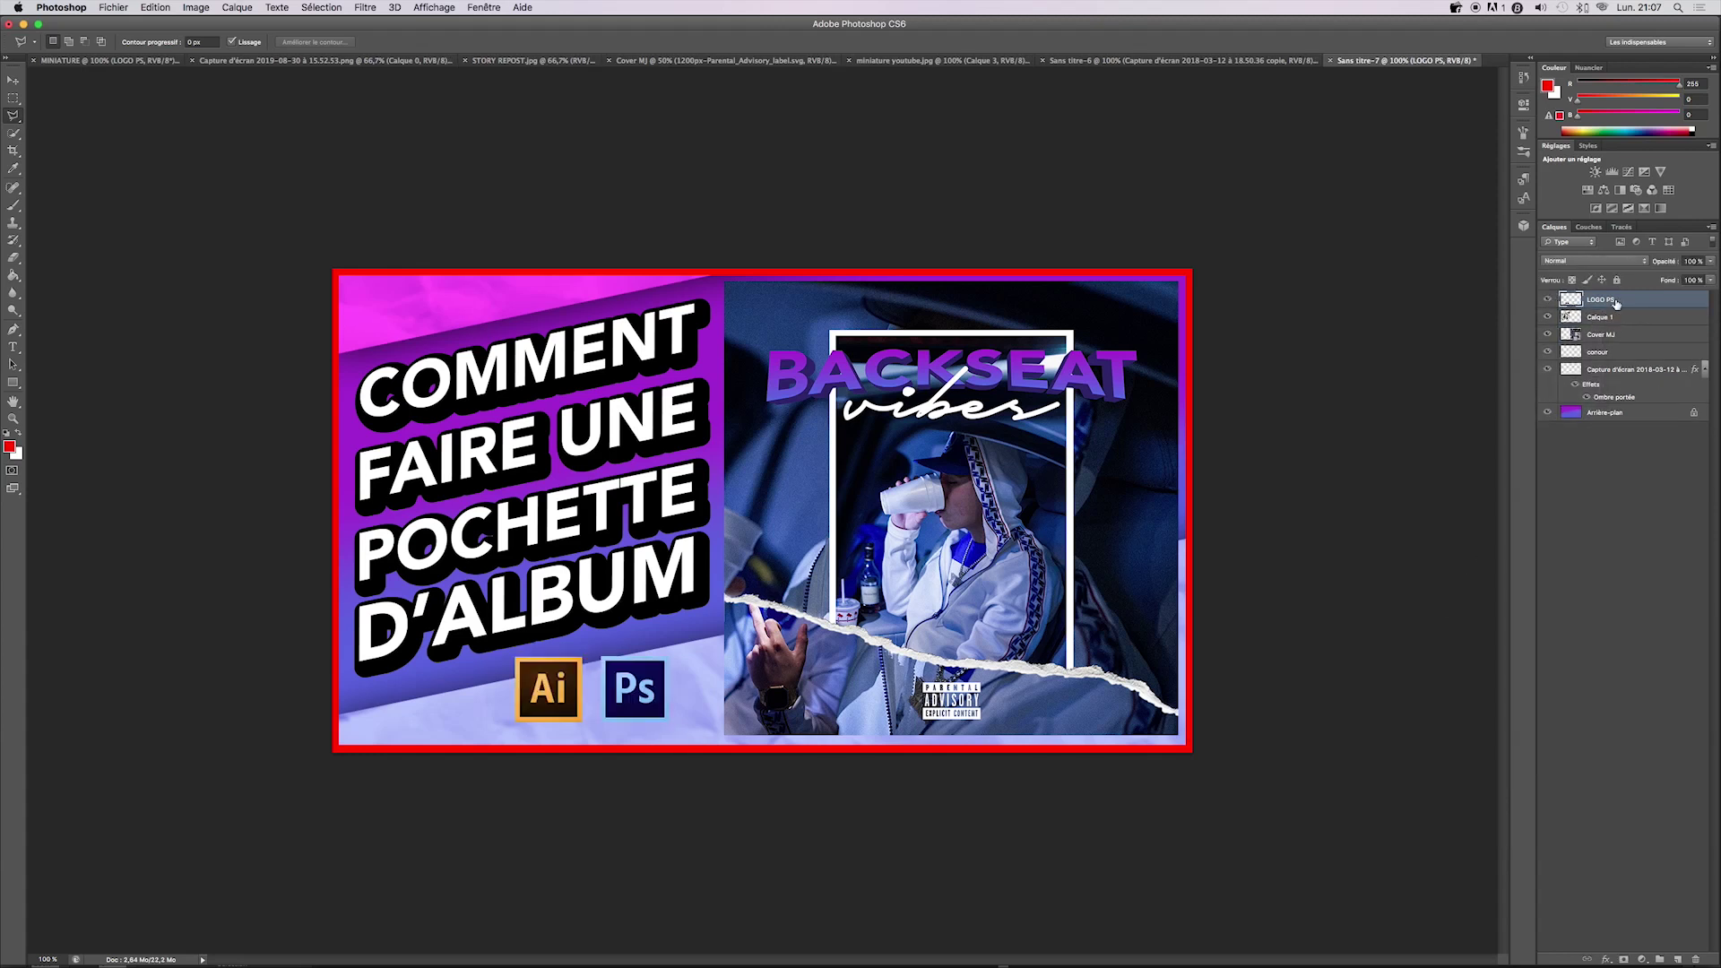
- Shift the merged Ai and Ps logos slightly right with Free Transform
key("ctrl+t")
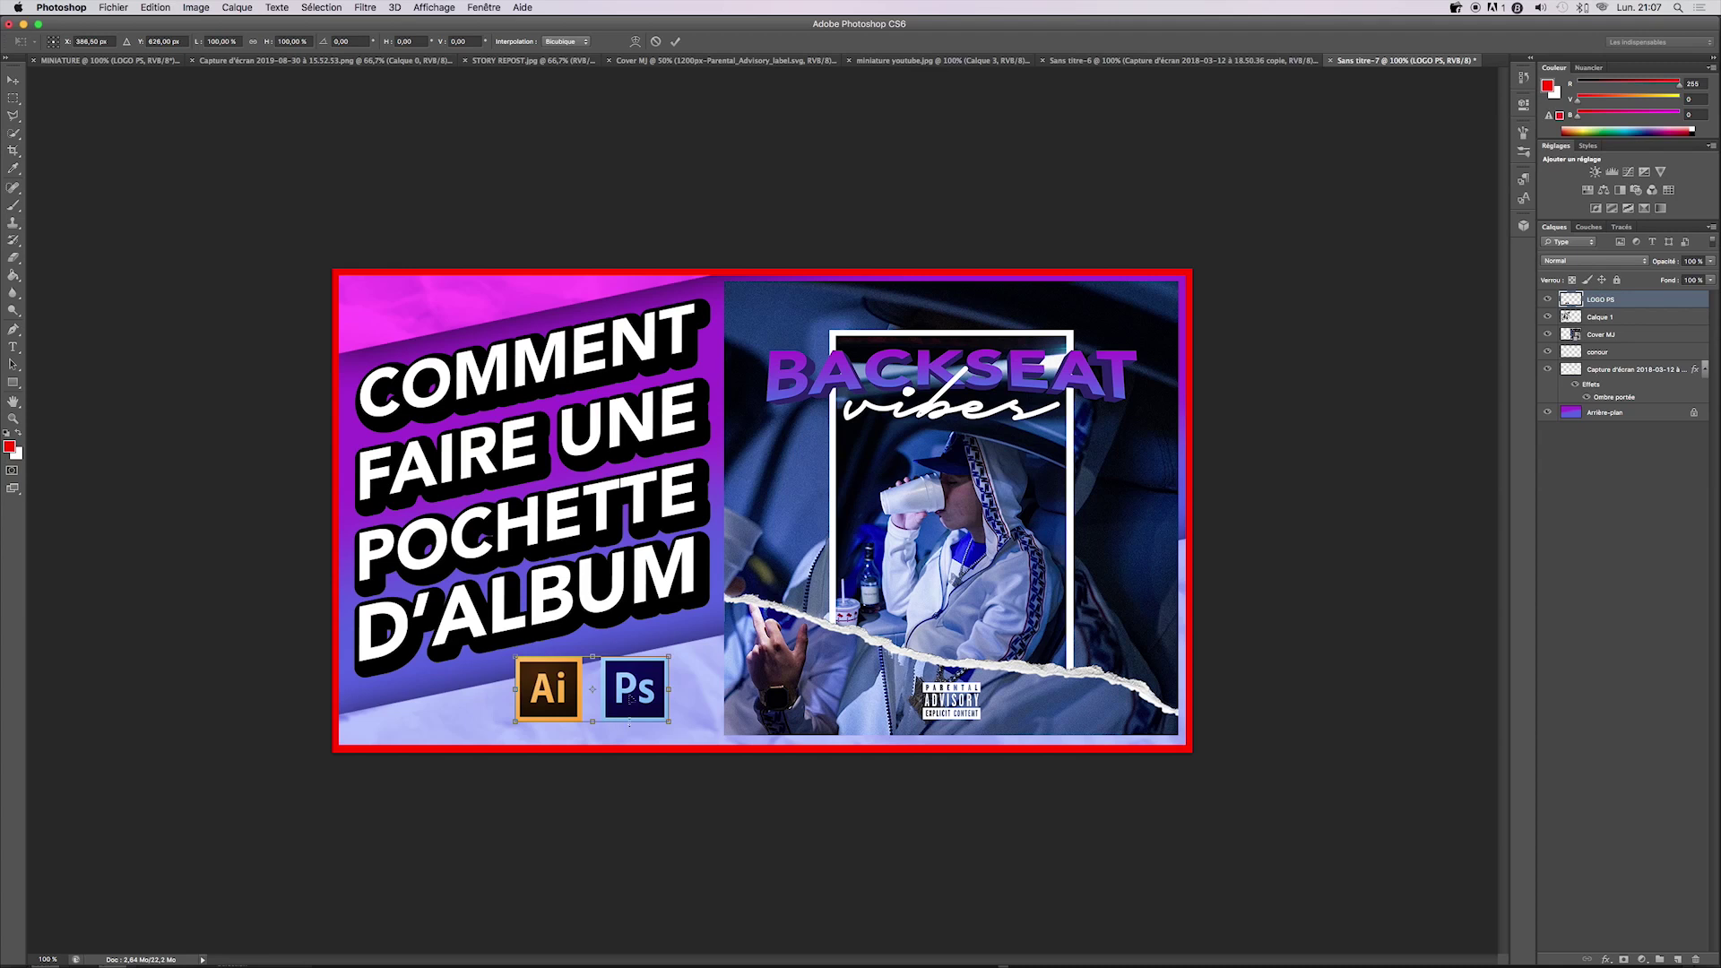
left_click_drag(634, 679, 647, 680)
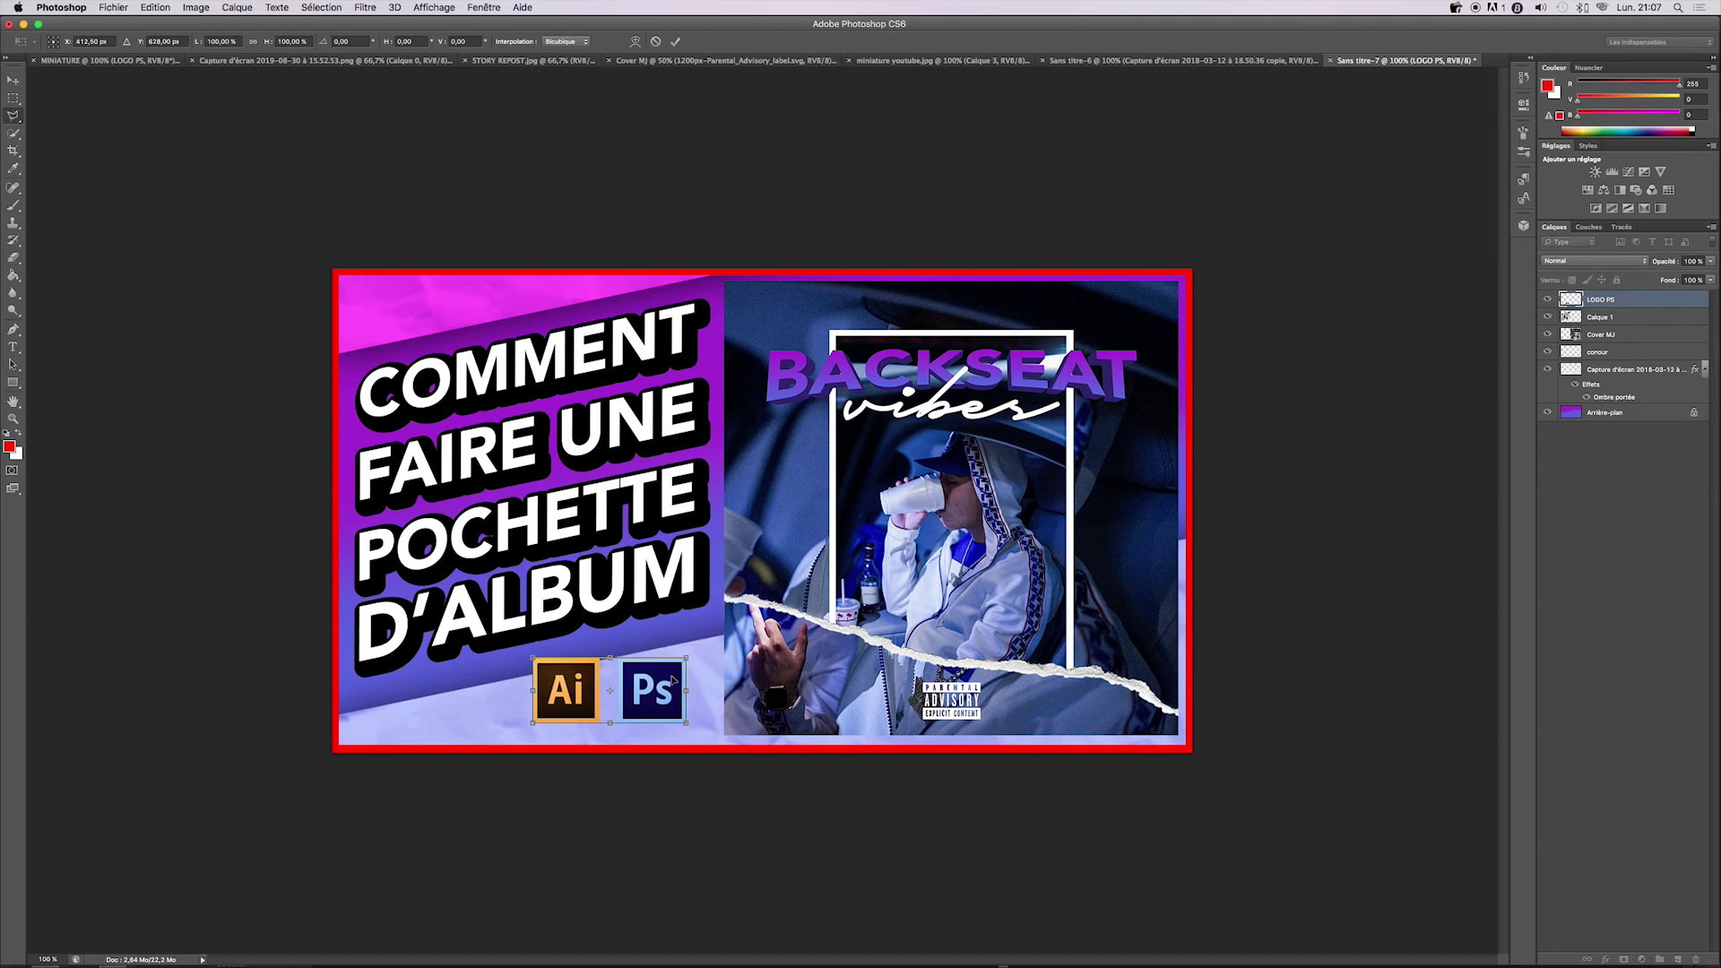
key("Return")
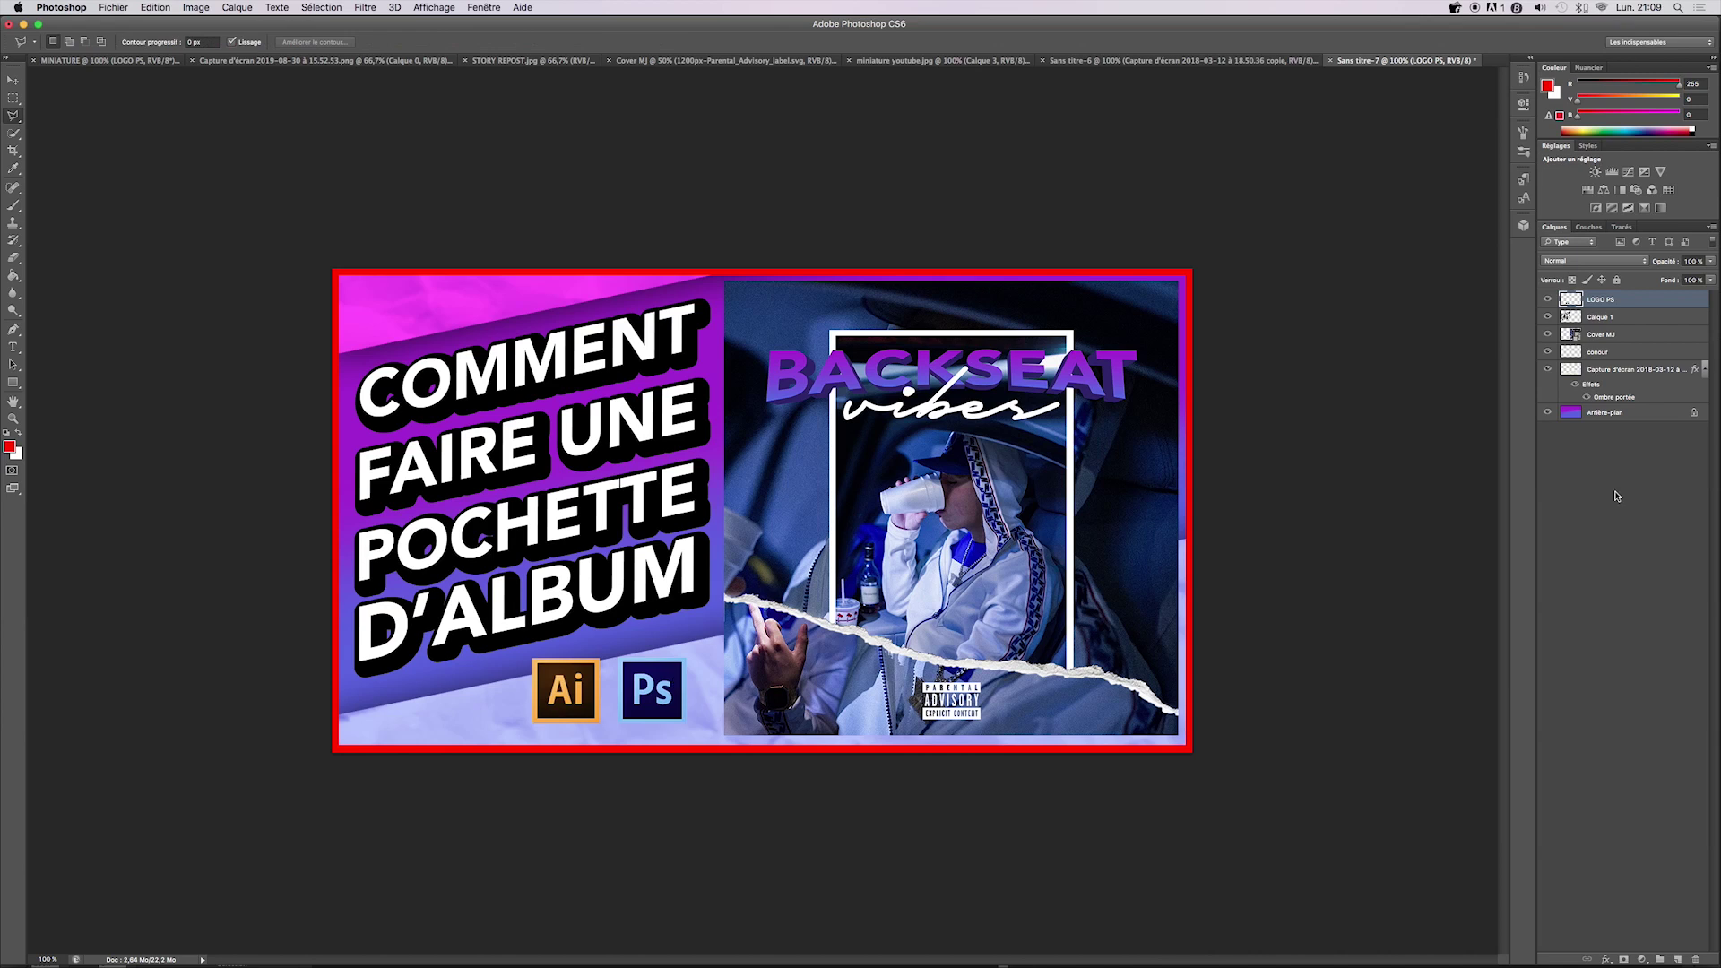
- Give the LOGO PS layer a drop shadow with Distance 8 and Size 10
right_click(1627, 305)
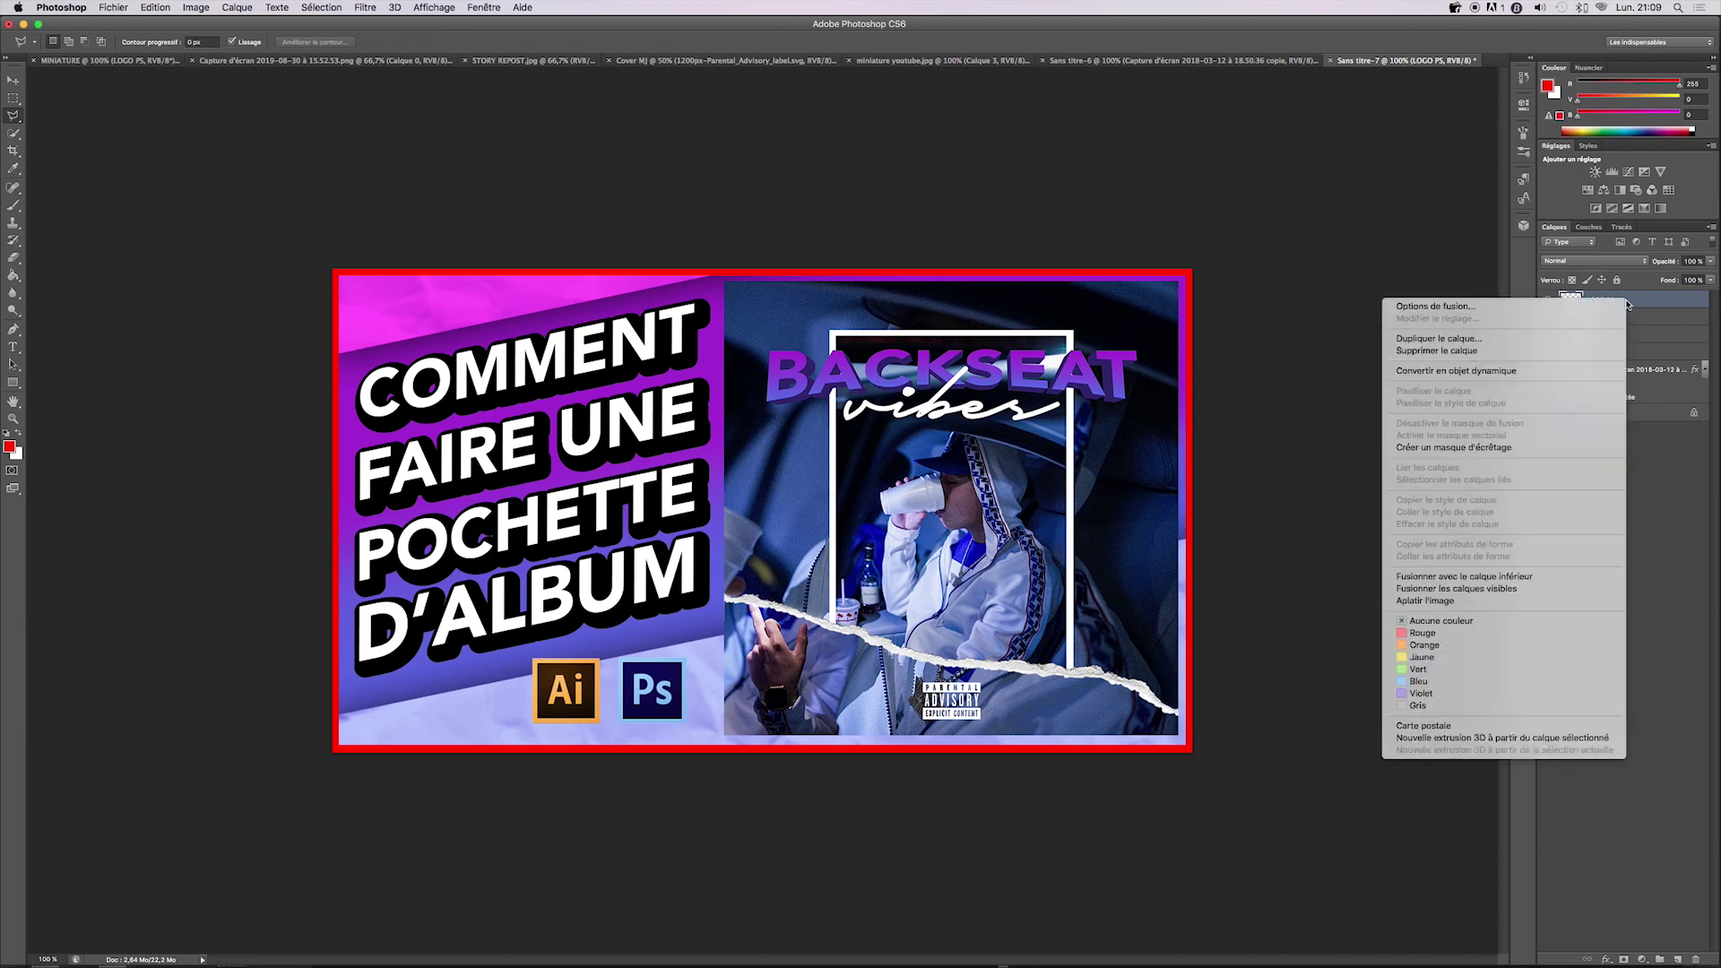
left_click(1682, 331)
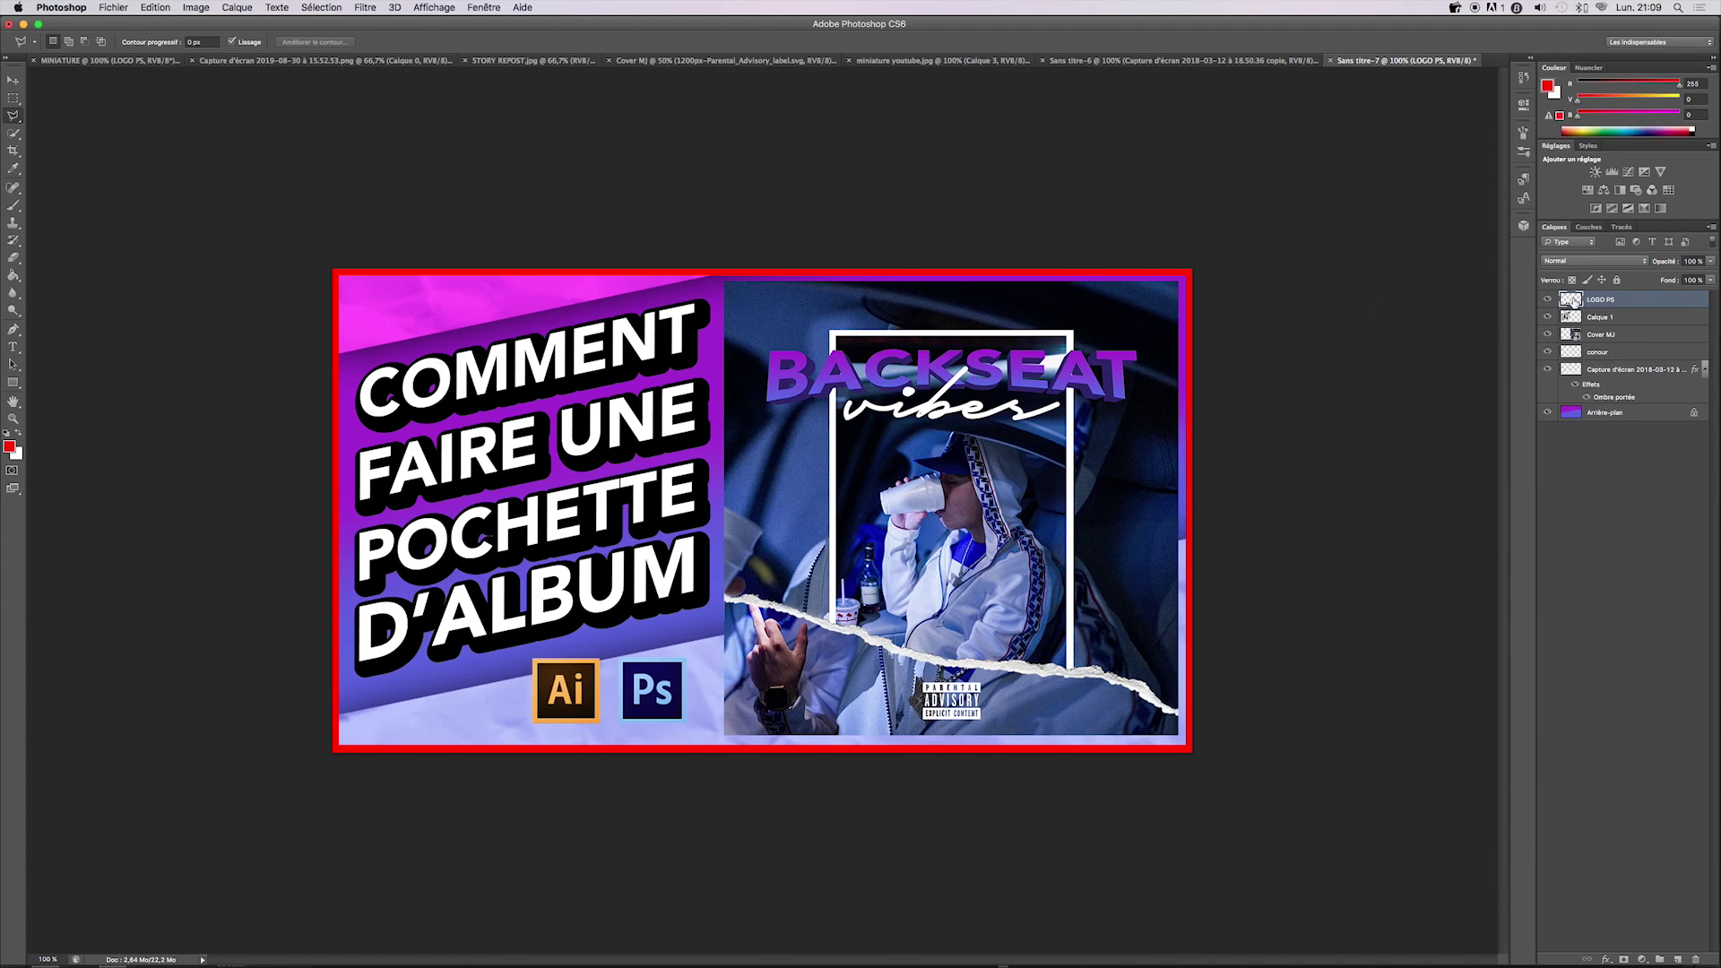
double_click(1575, 302)
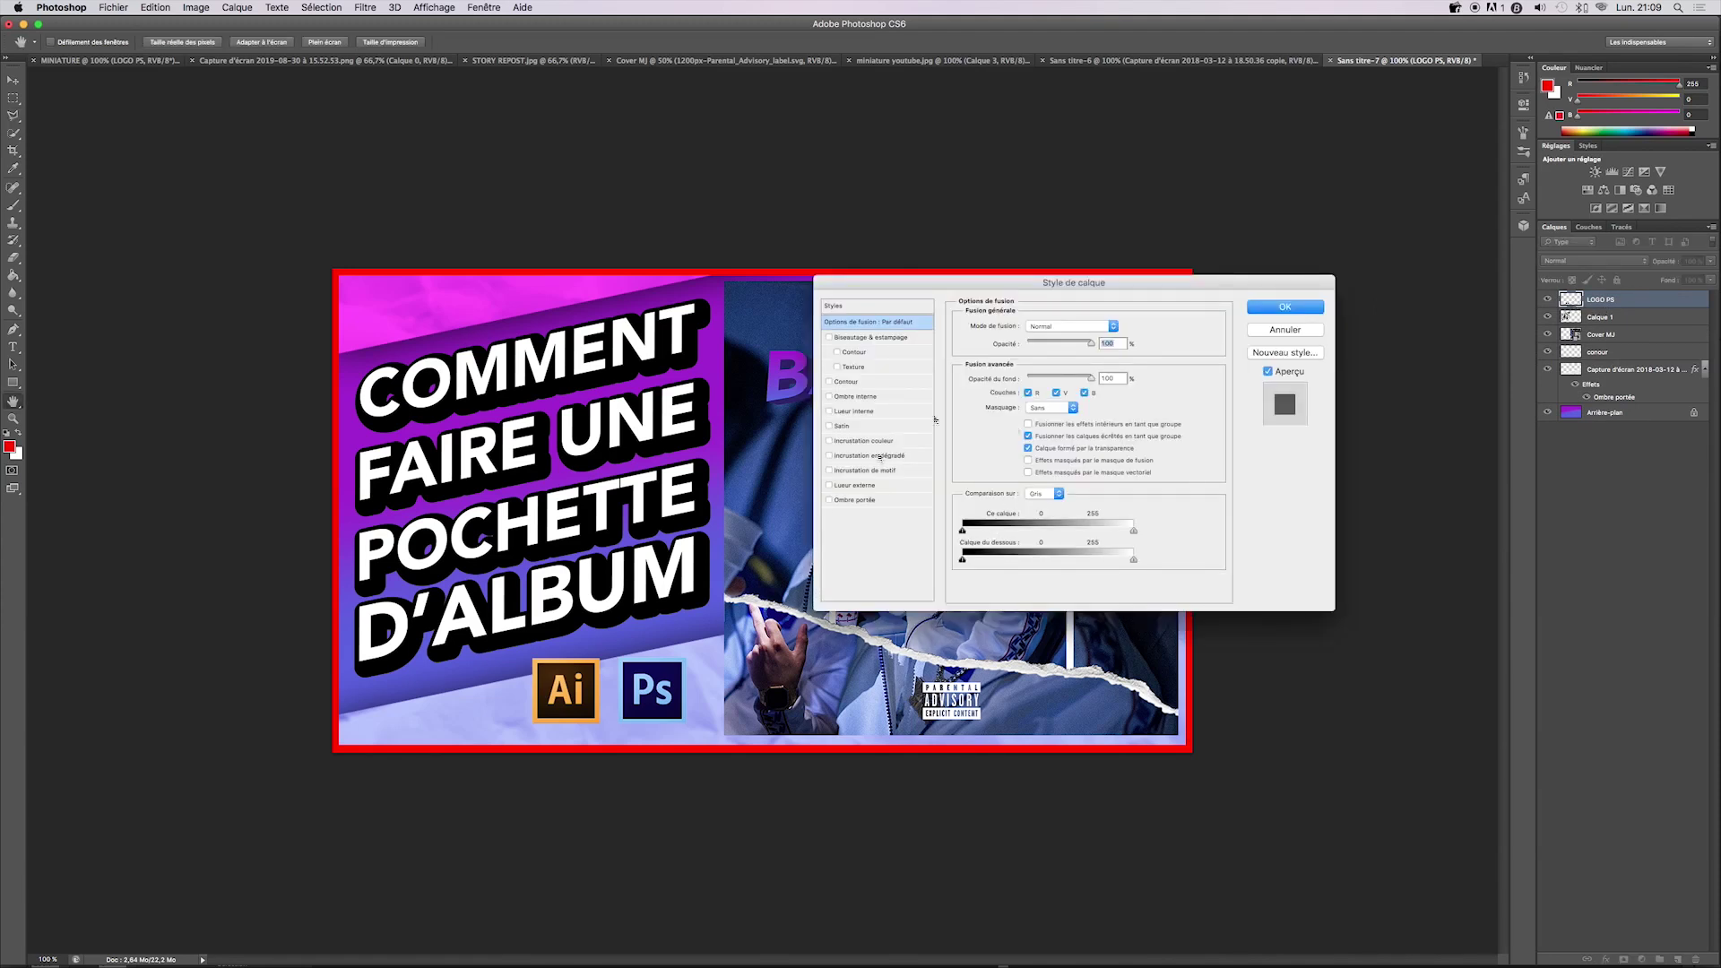
left_click(847, 501)
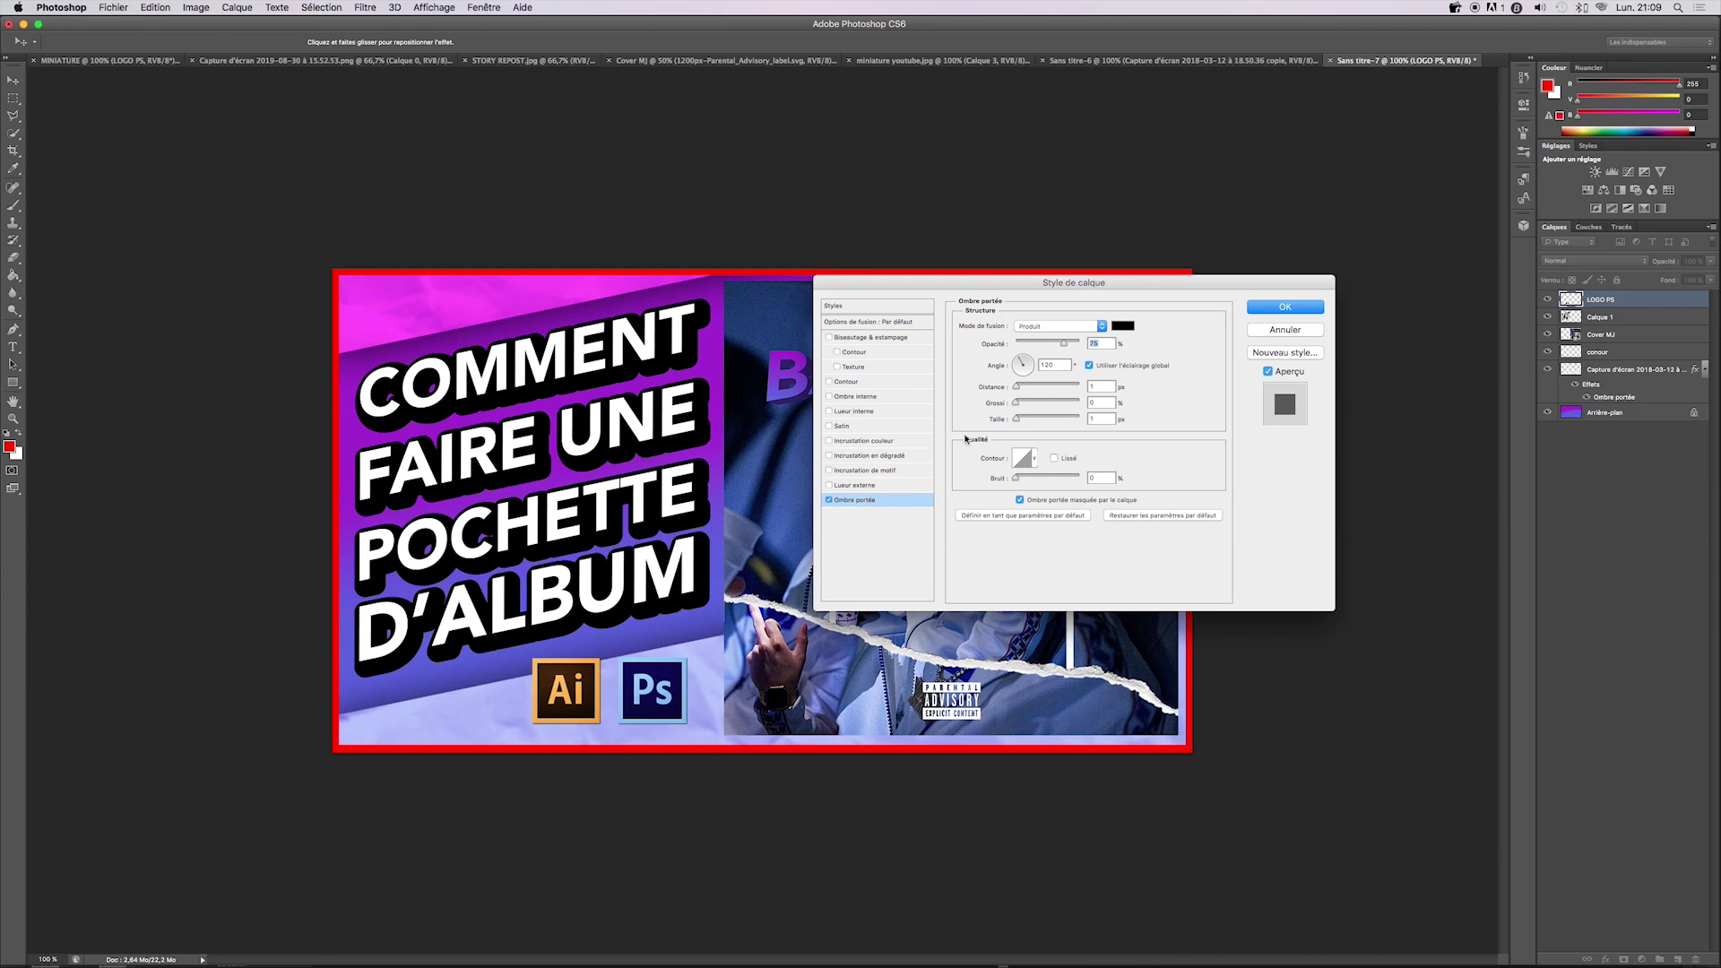
left_click(1022, 418)
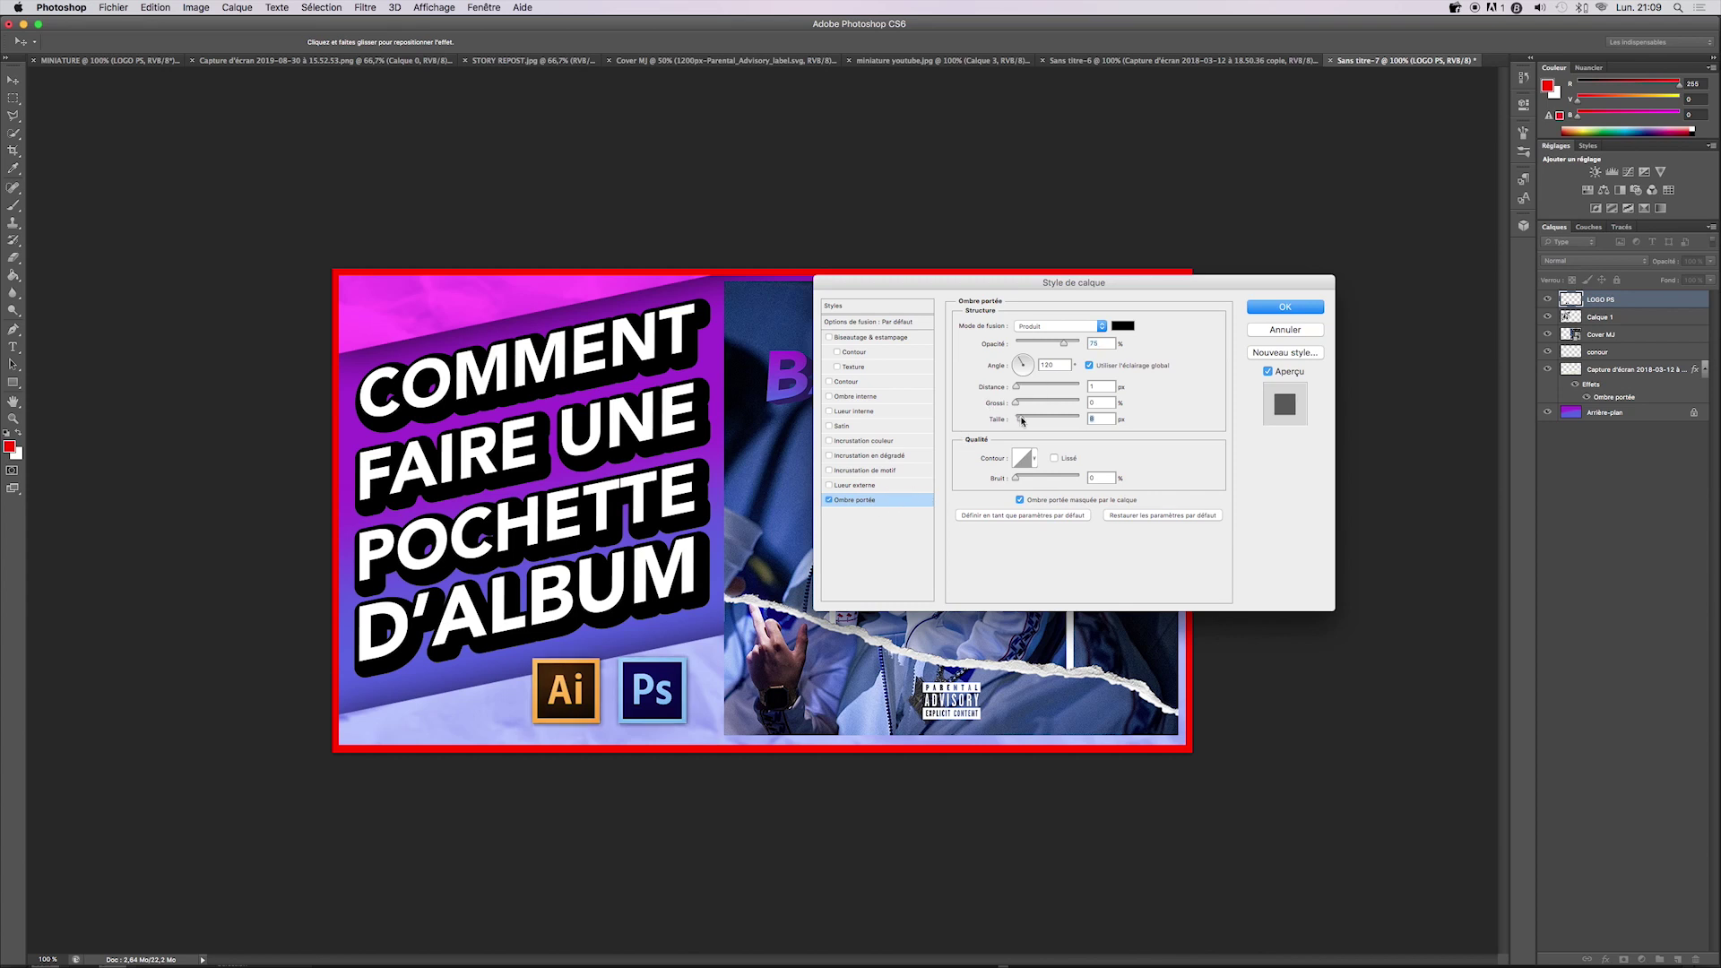
left_click_drag(1016, 387, 1023, 389)
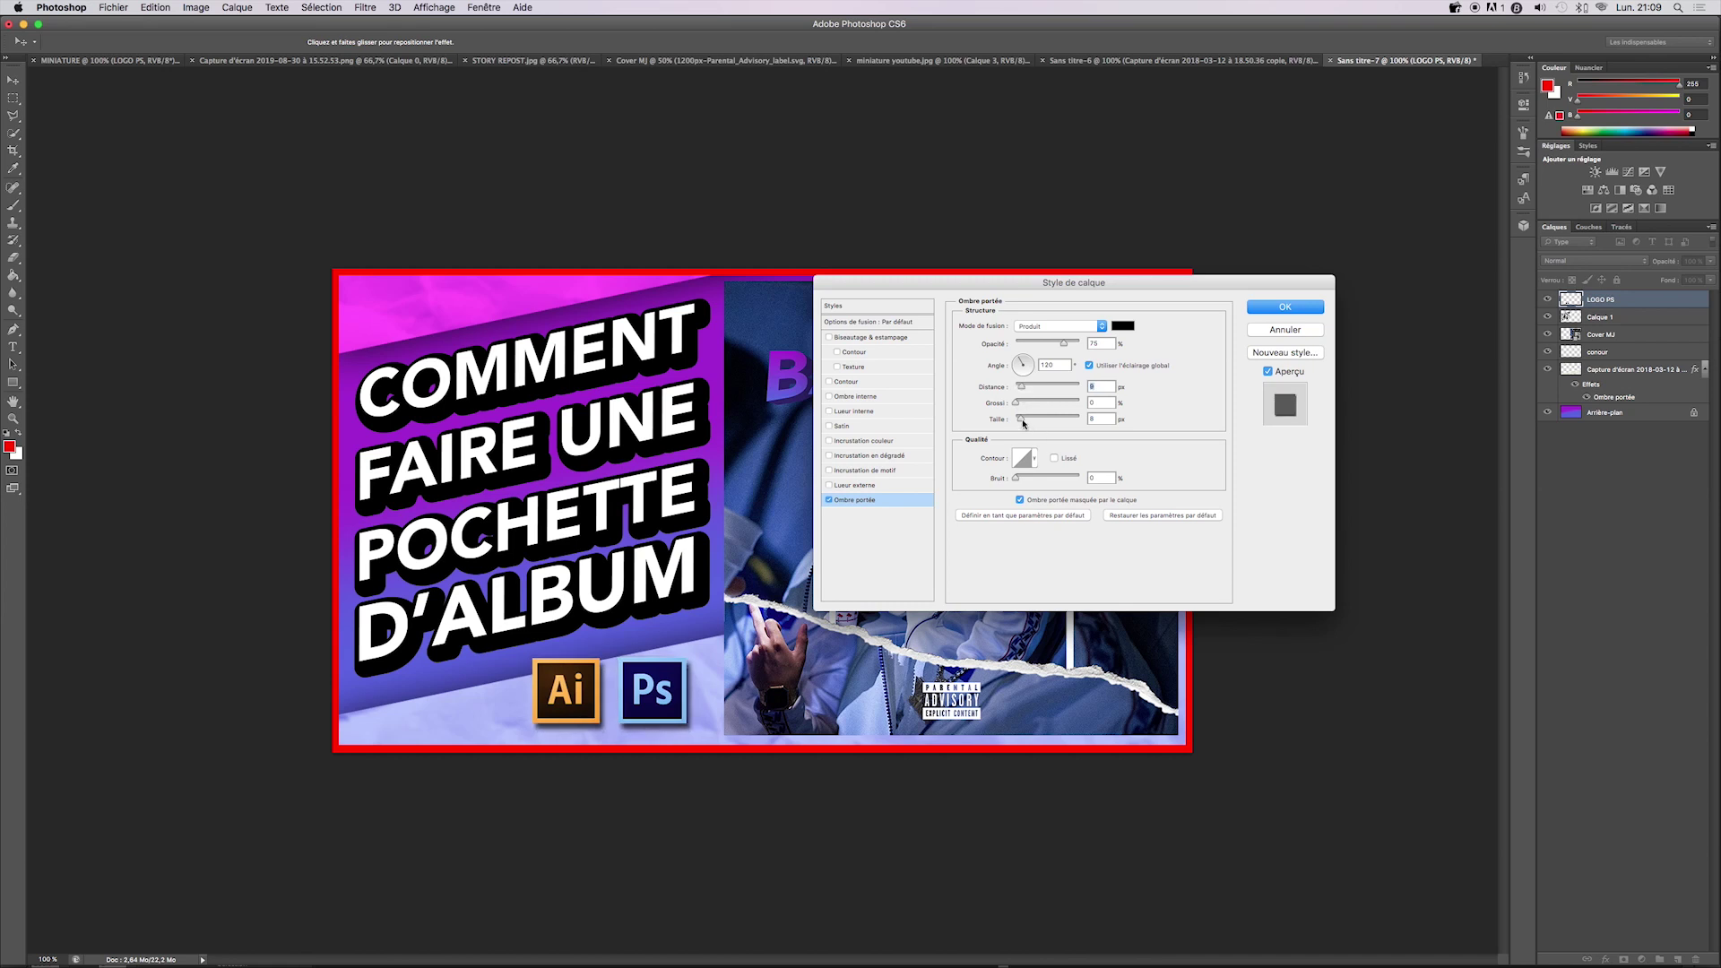
left_click_drag(1019, 419, 1023, 420)
left_click(1284, 307)
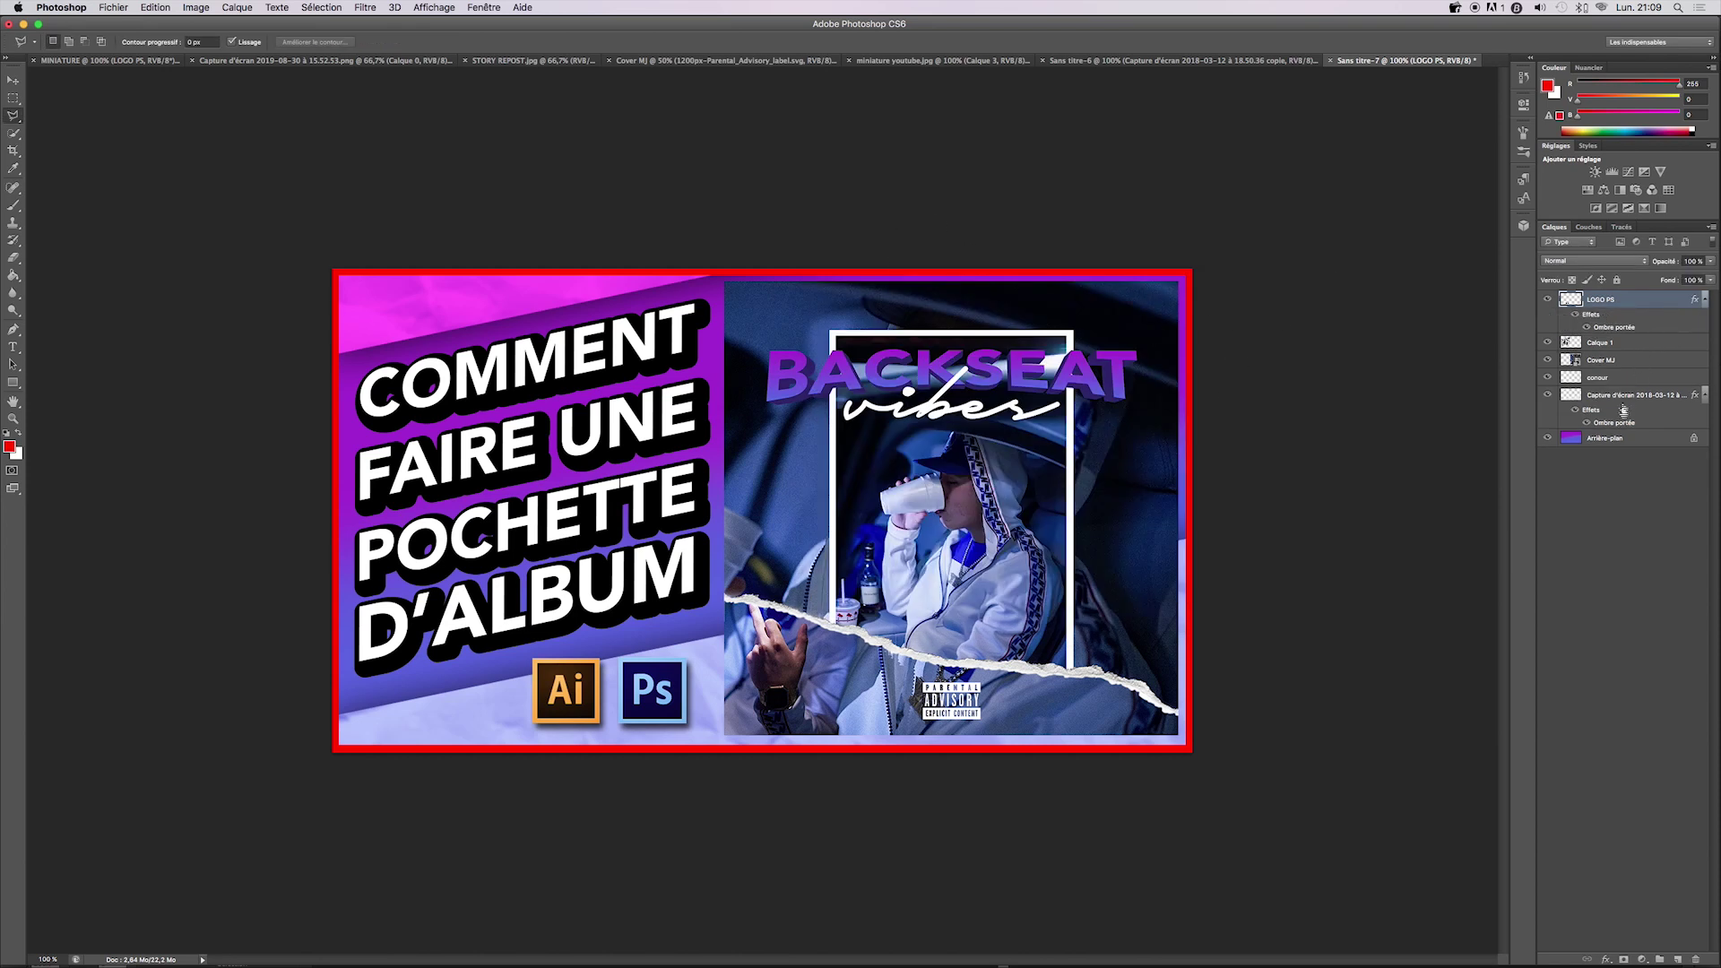
- Add a drop shadow of size 24 px to the Cover MJ layer
double_click(1622, 363)
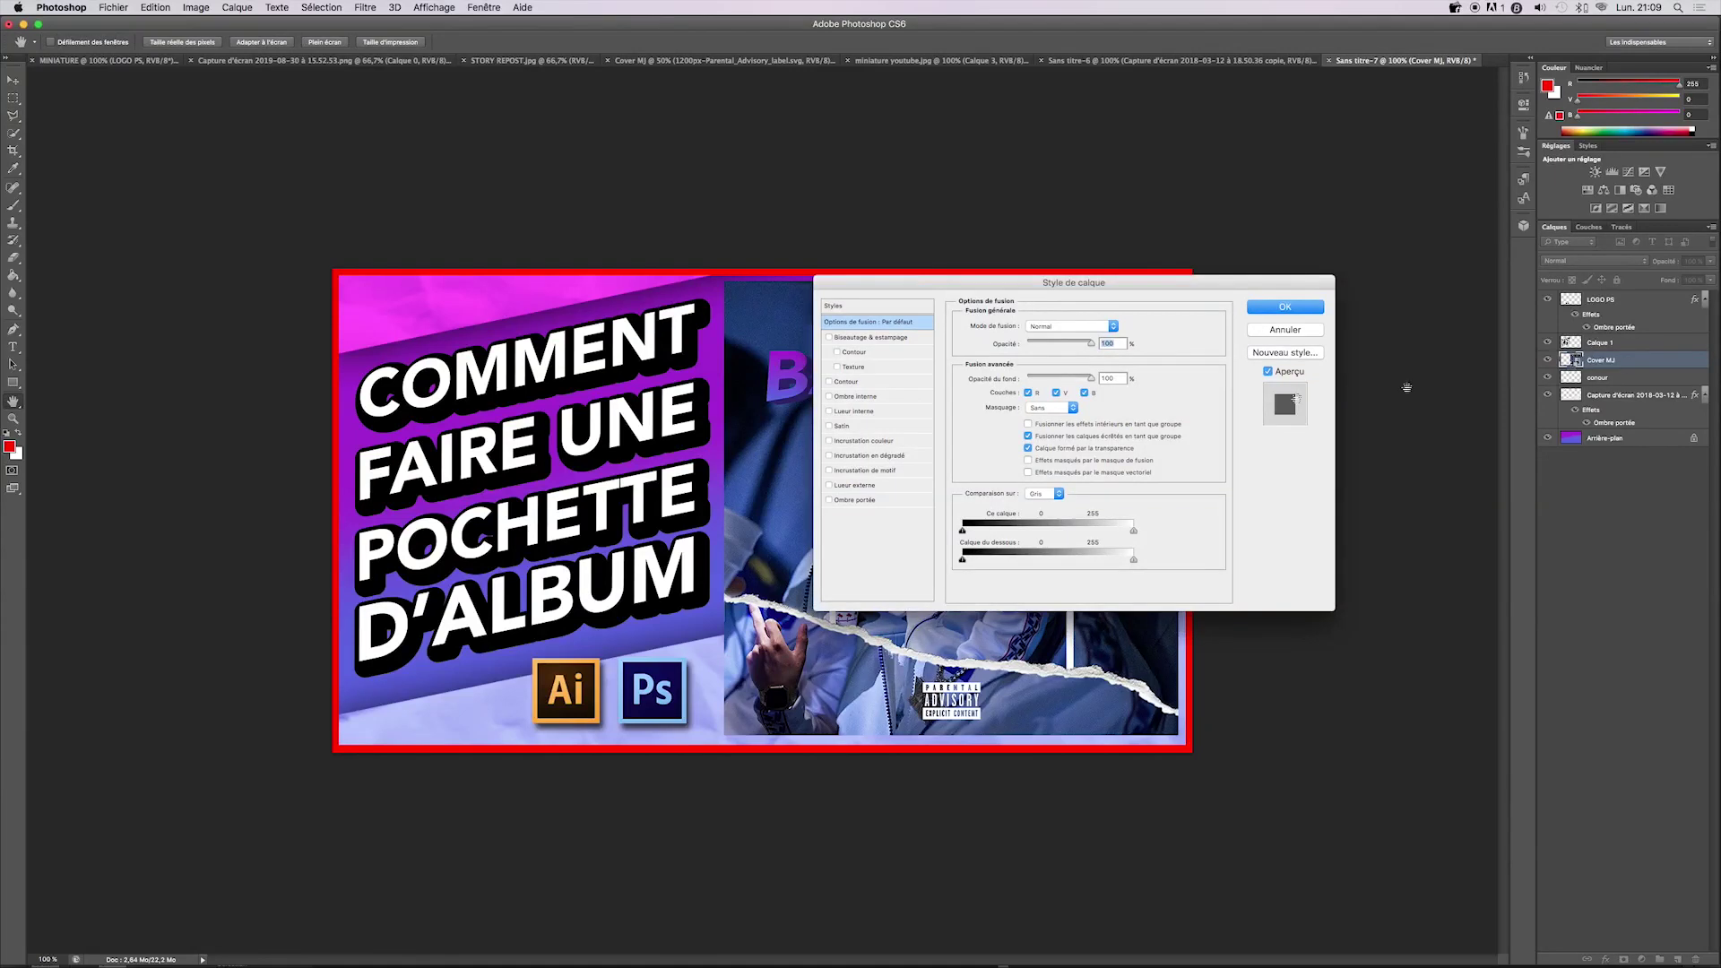
left_click_drag(1160, 284, 469, 275)
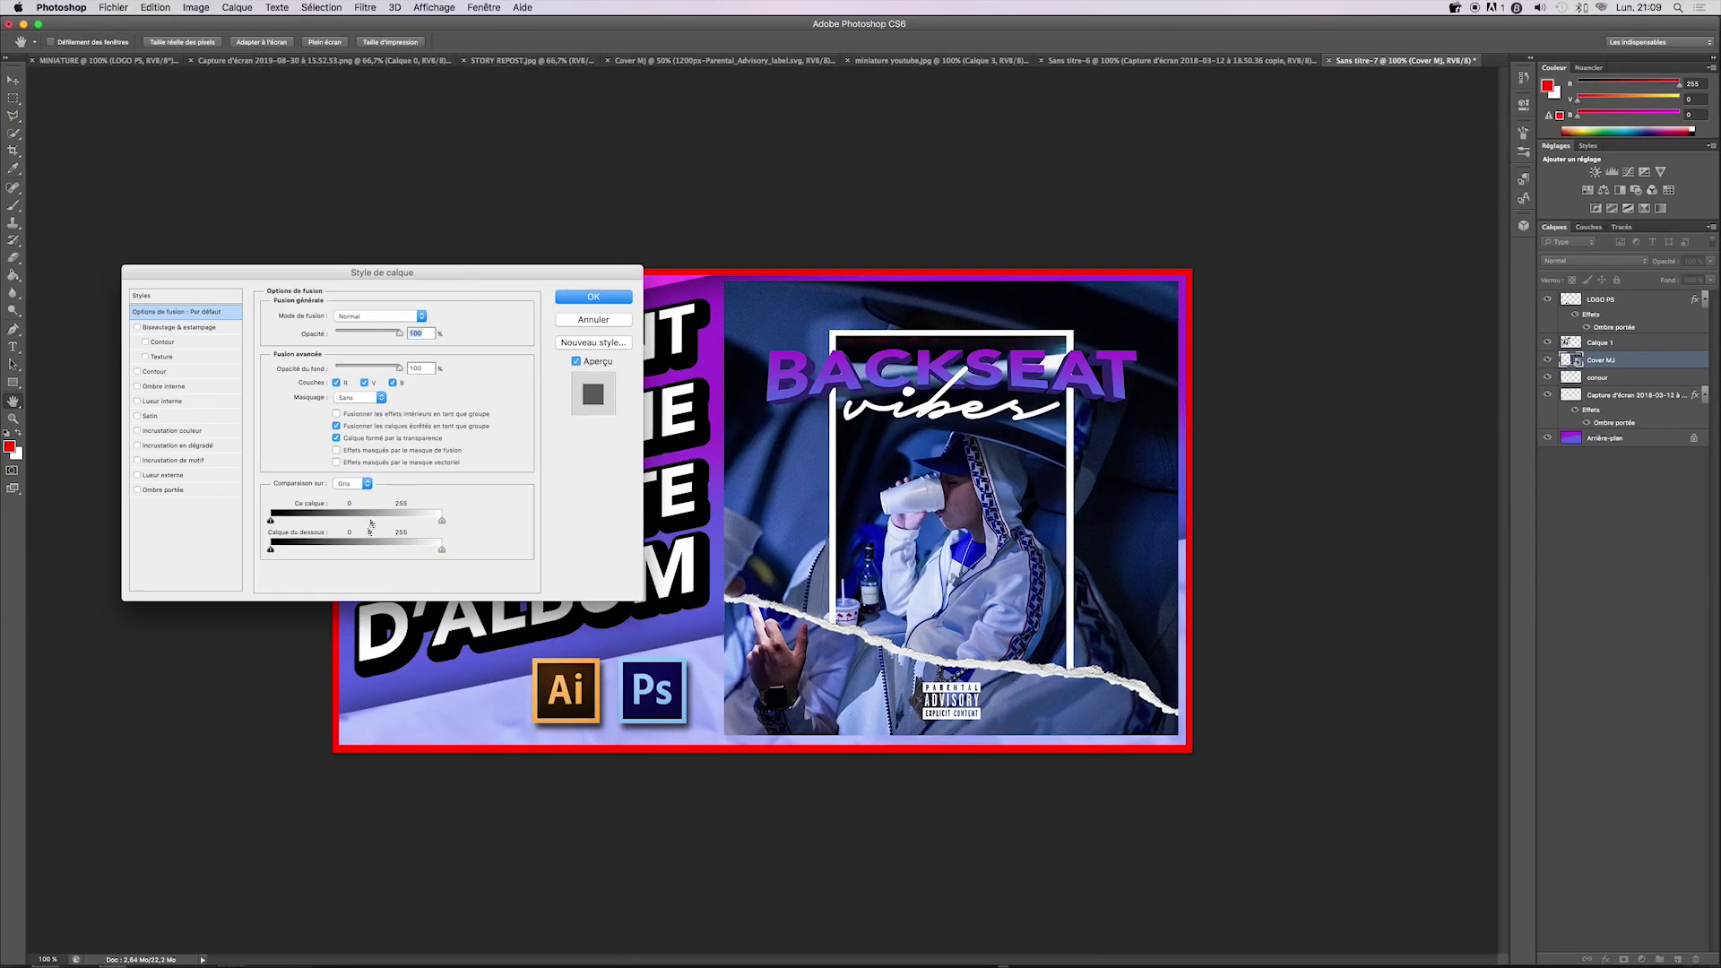
left_click(170, 491)
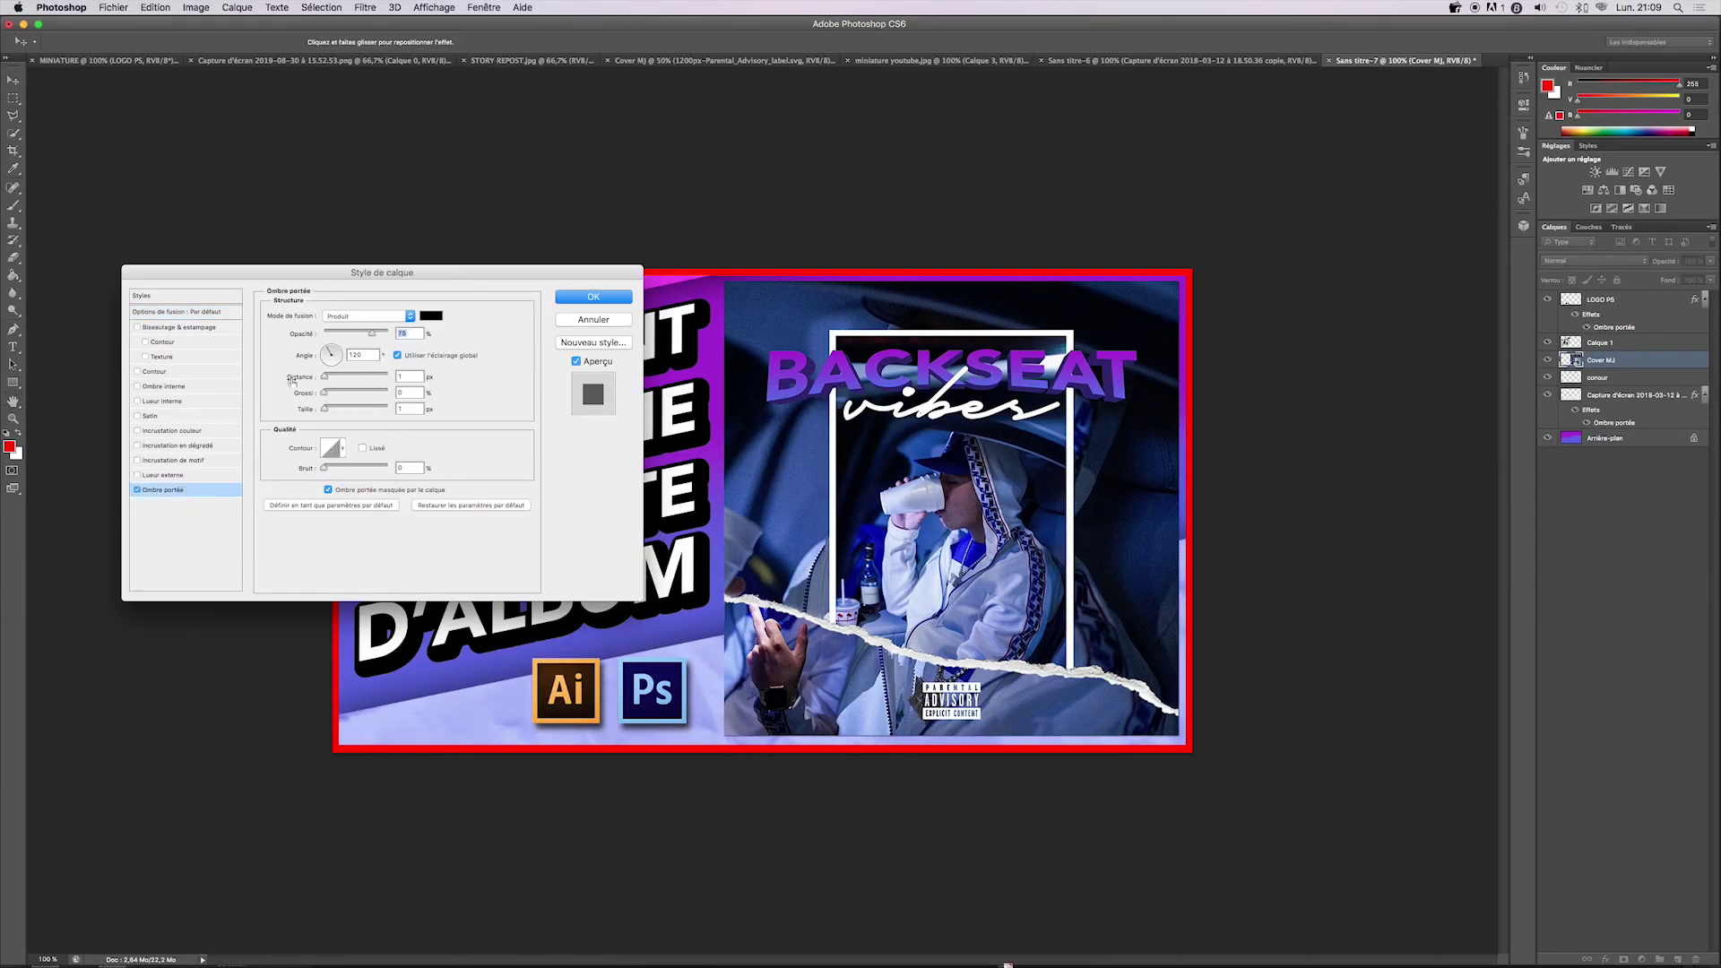
left_click_drag(326, 411, 328, 383)
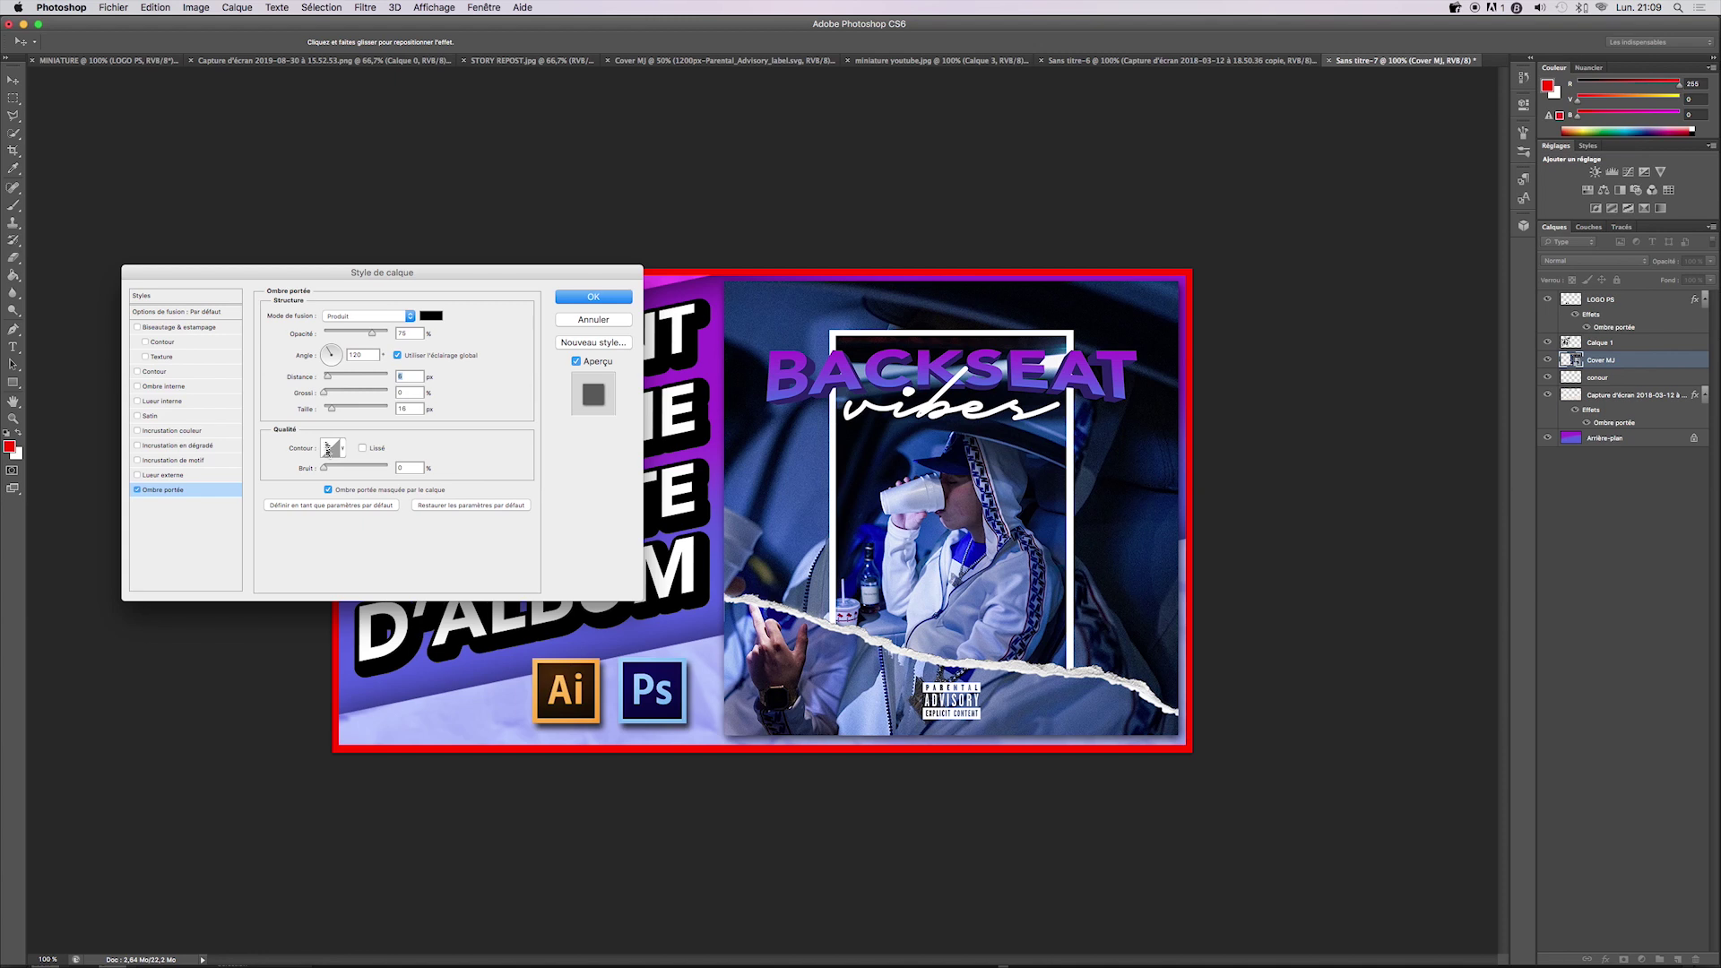
left_click_drag(338, 412, 335, 413)
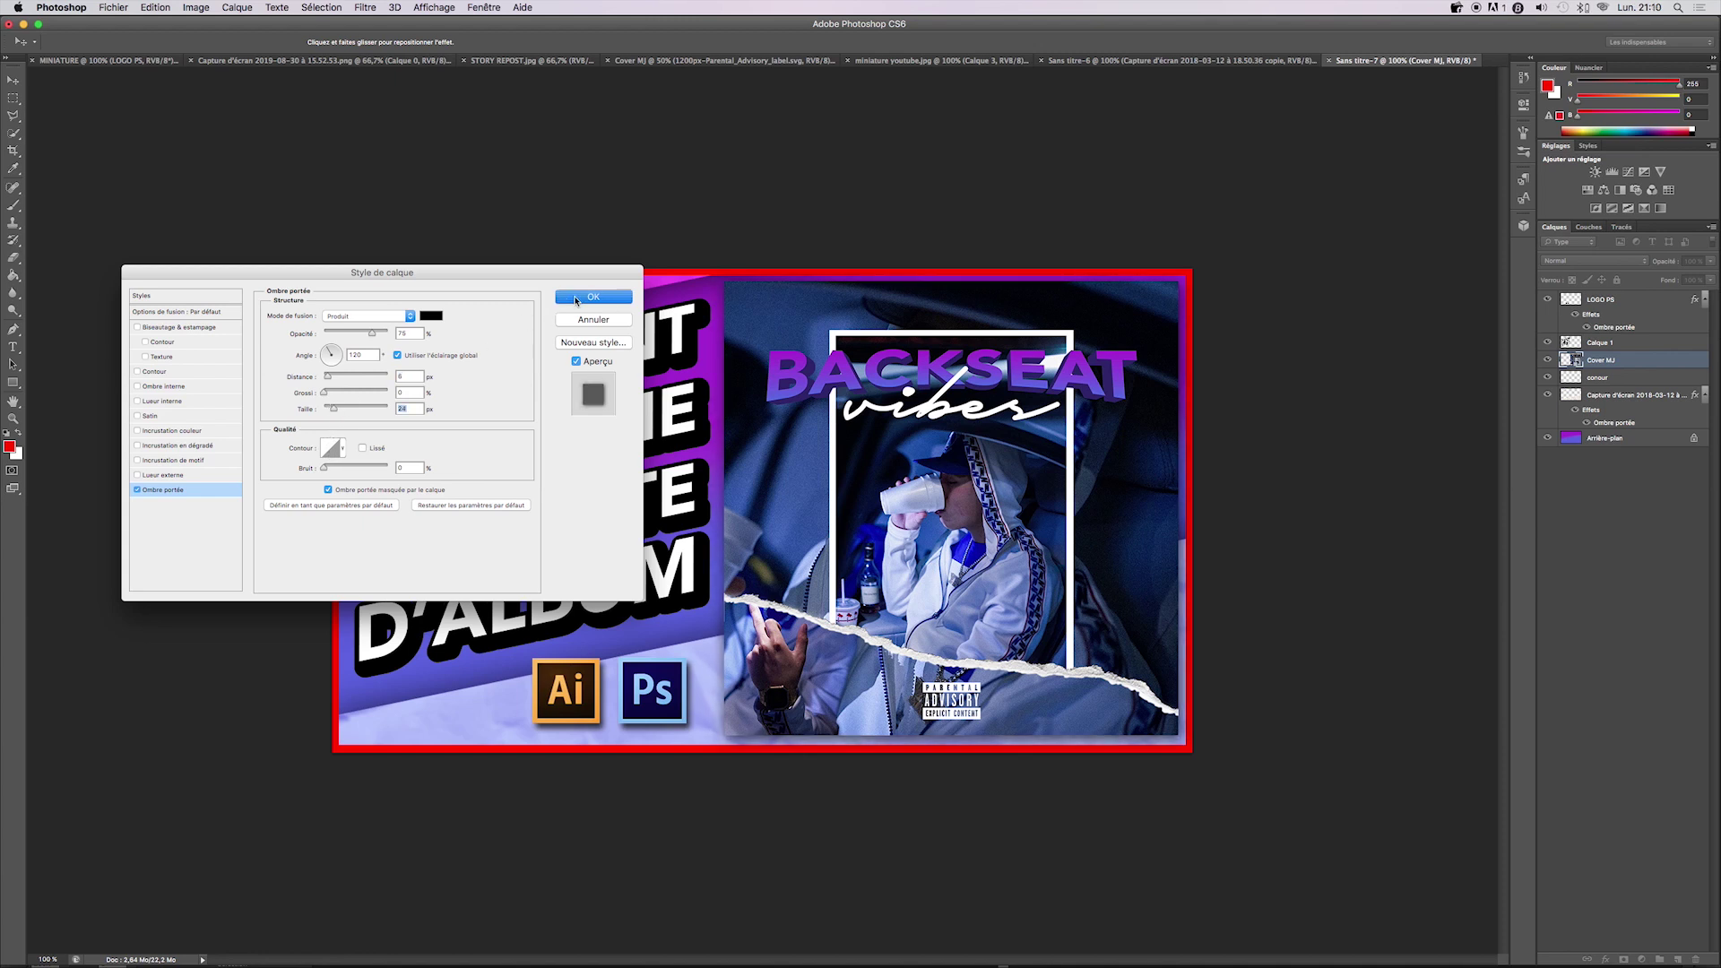
left_click(593, 297)
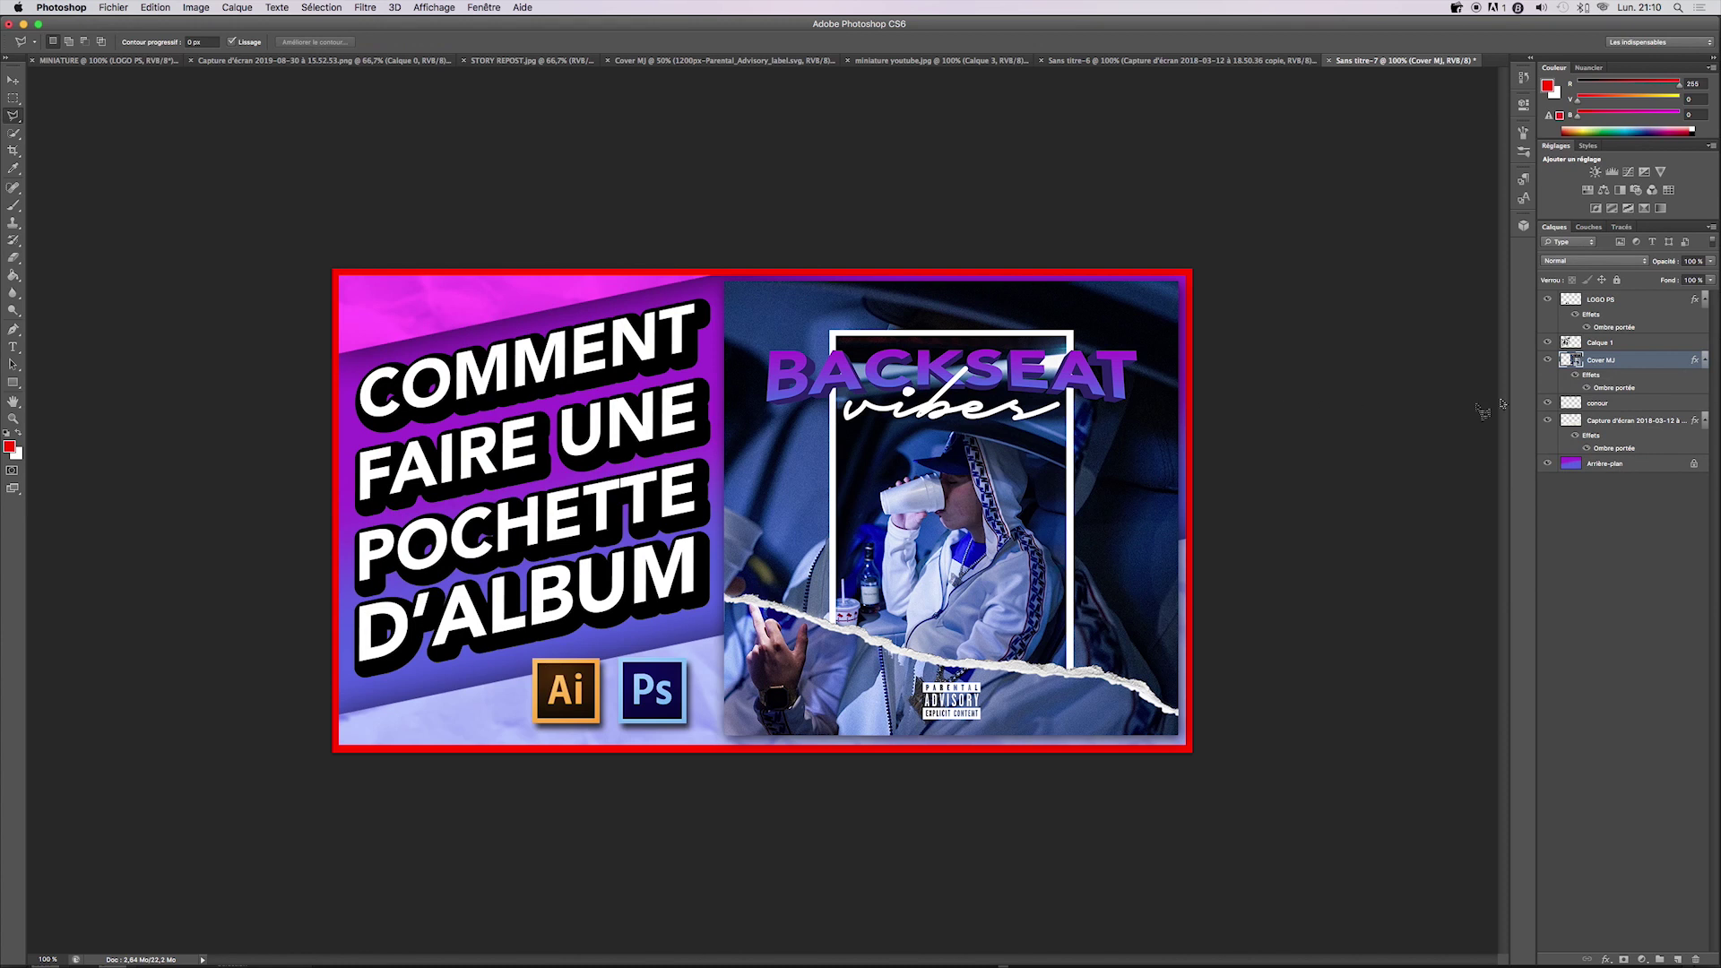
- Add a drop shadow at 50% opacity to the Calque 1 layer
left_click(1627, 346)
double_click(1628, 345)
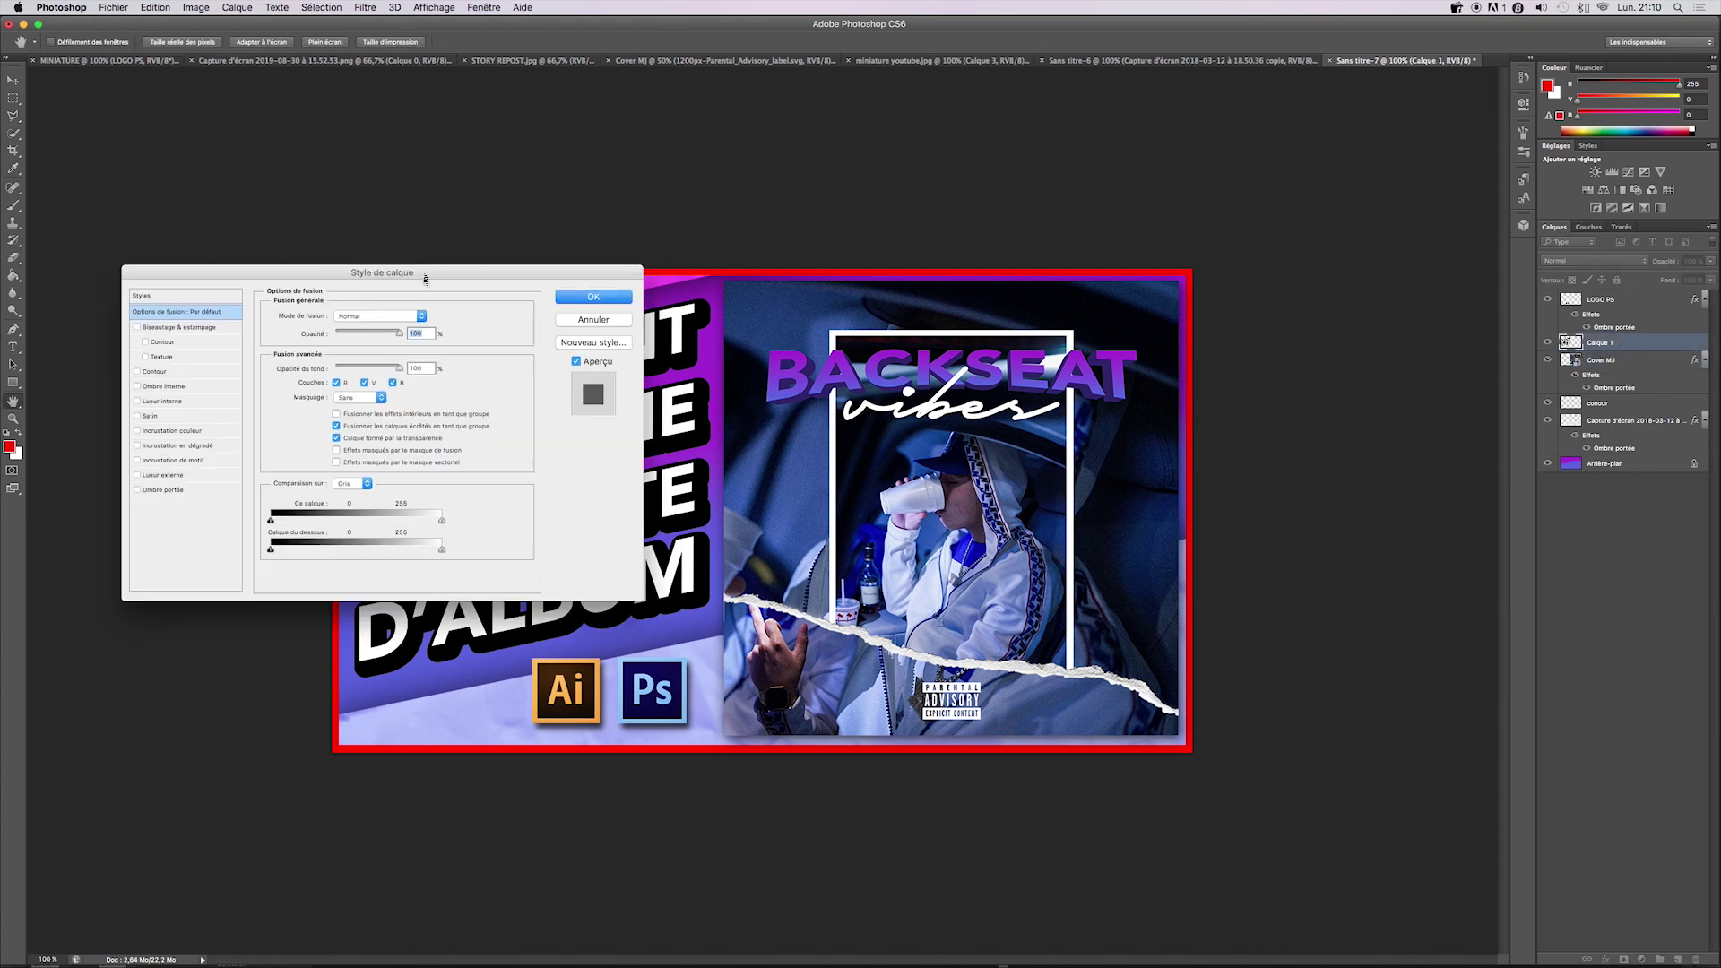
left_click_drag(391, 274, 1043, 330)
left_click(832, 548)
left_click_drag(994, 467, 1006, 435)
left_click(1025, 392)
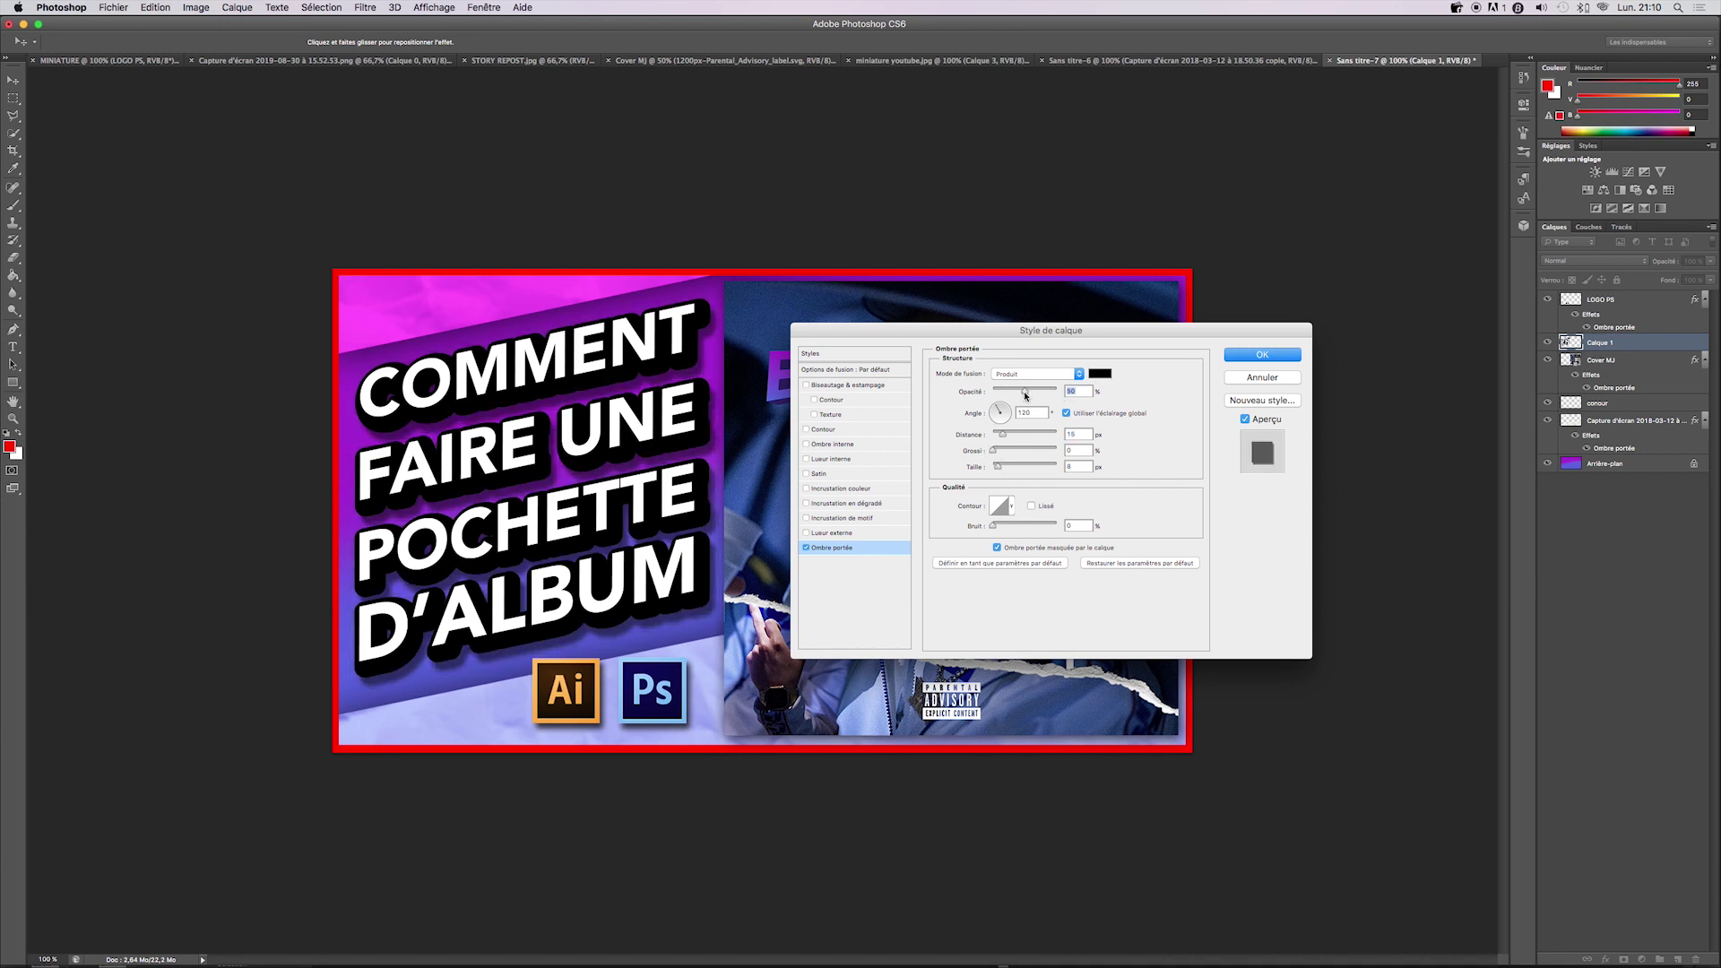
left_click(1241, 360)
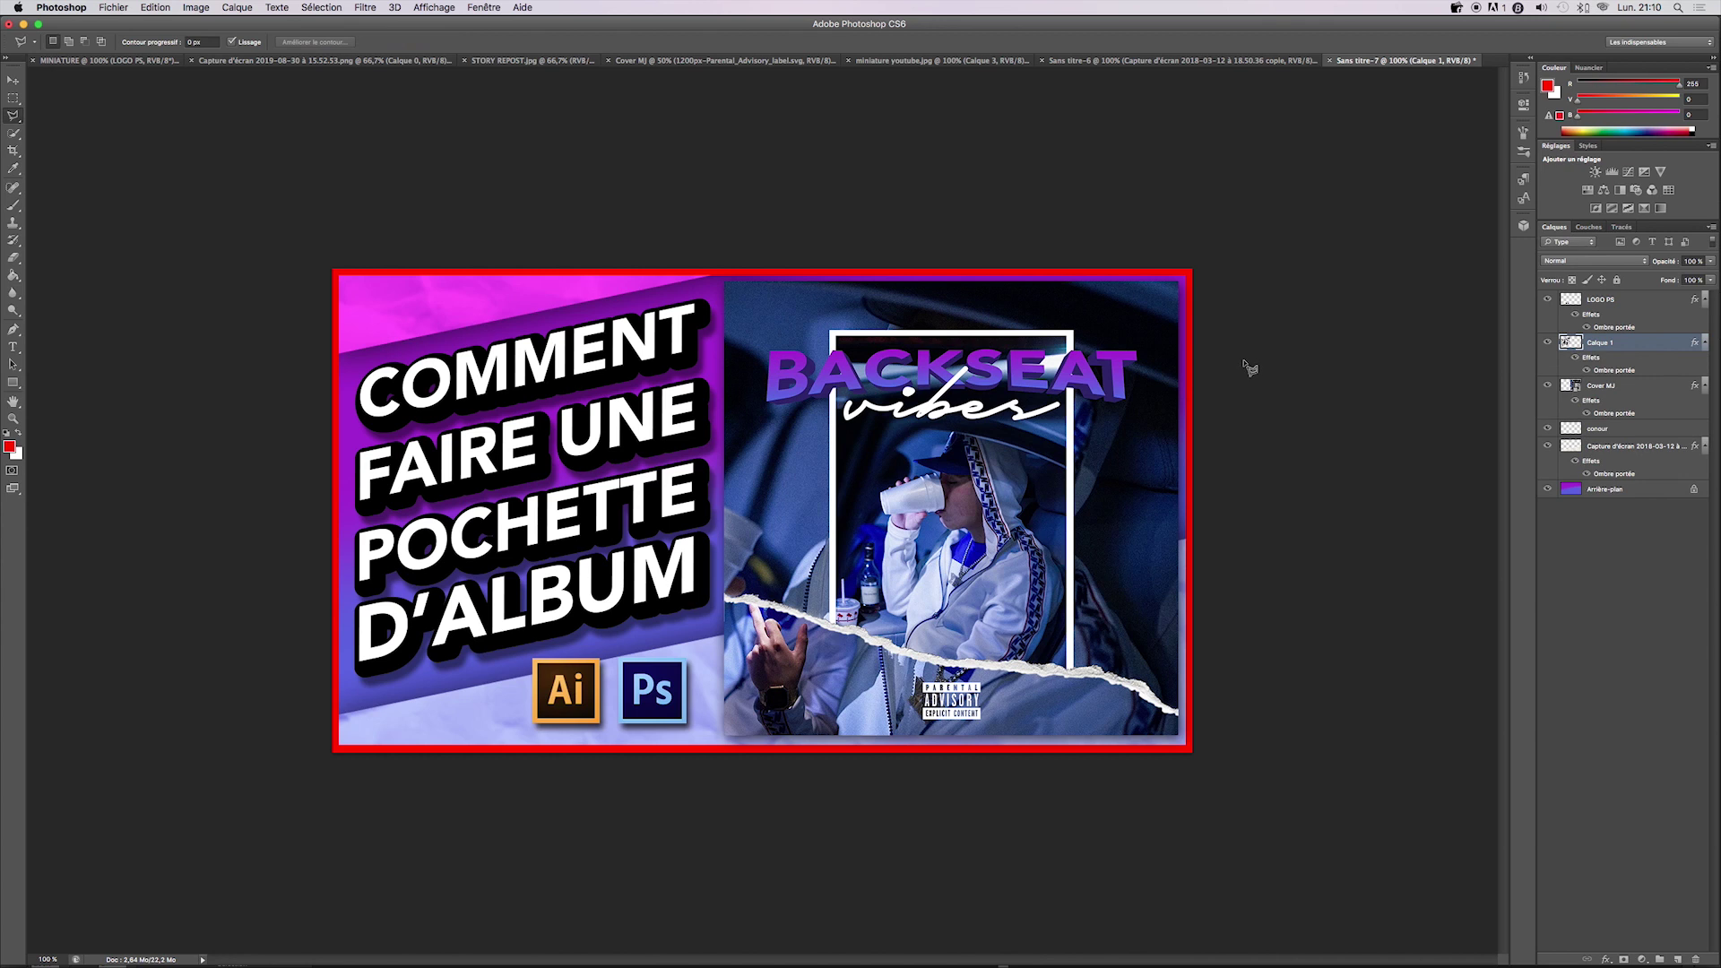